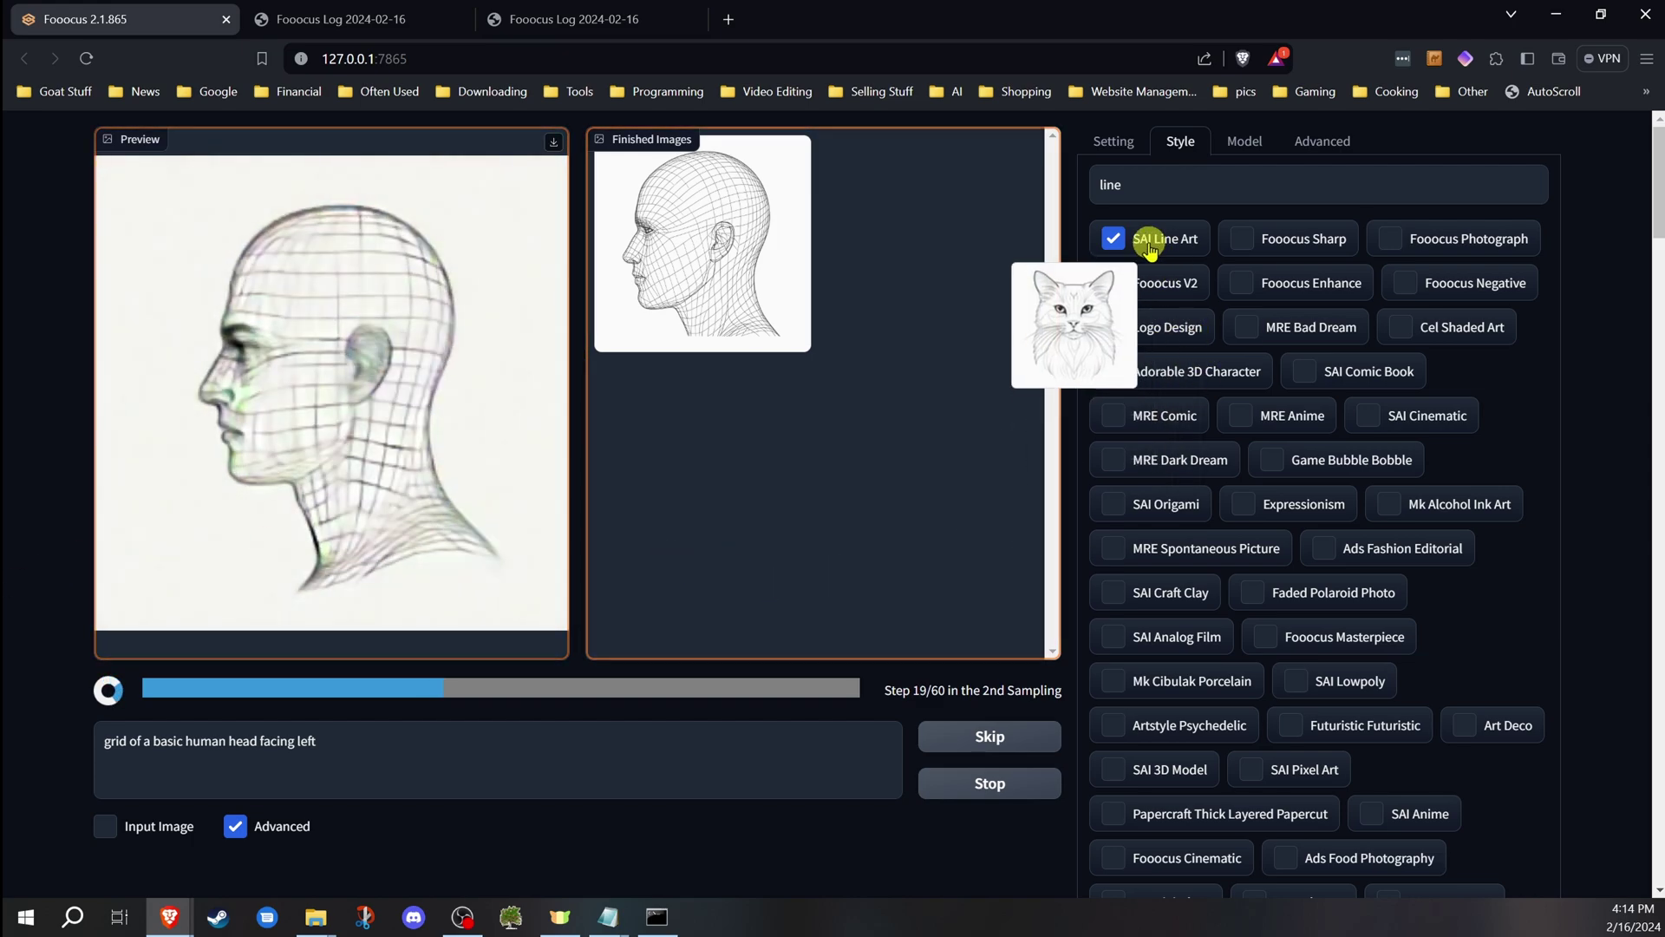
# Show the performance settings and stop the running wireframe head generation.
pyautogui.click(1114, 142)
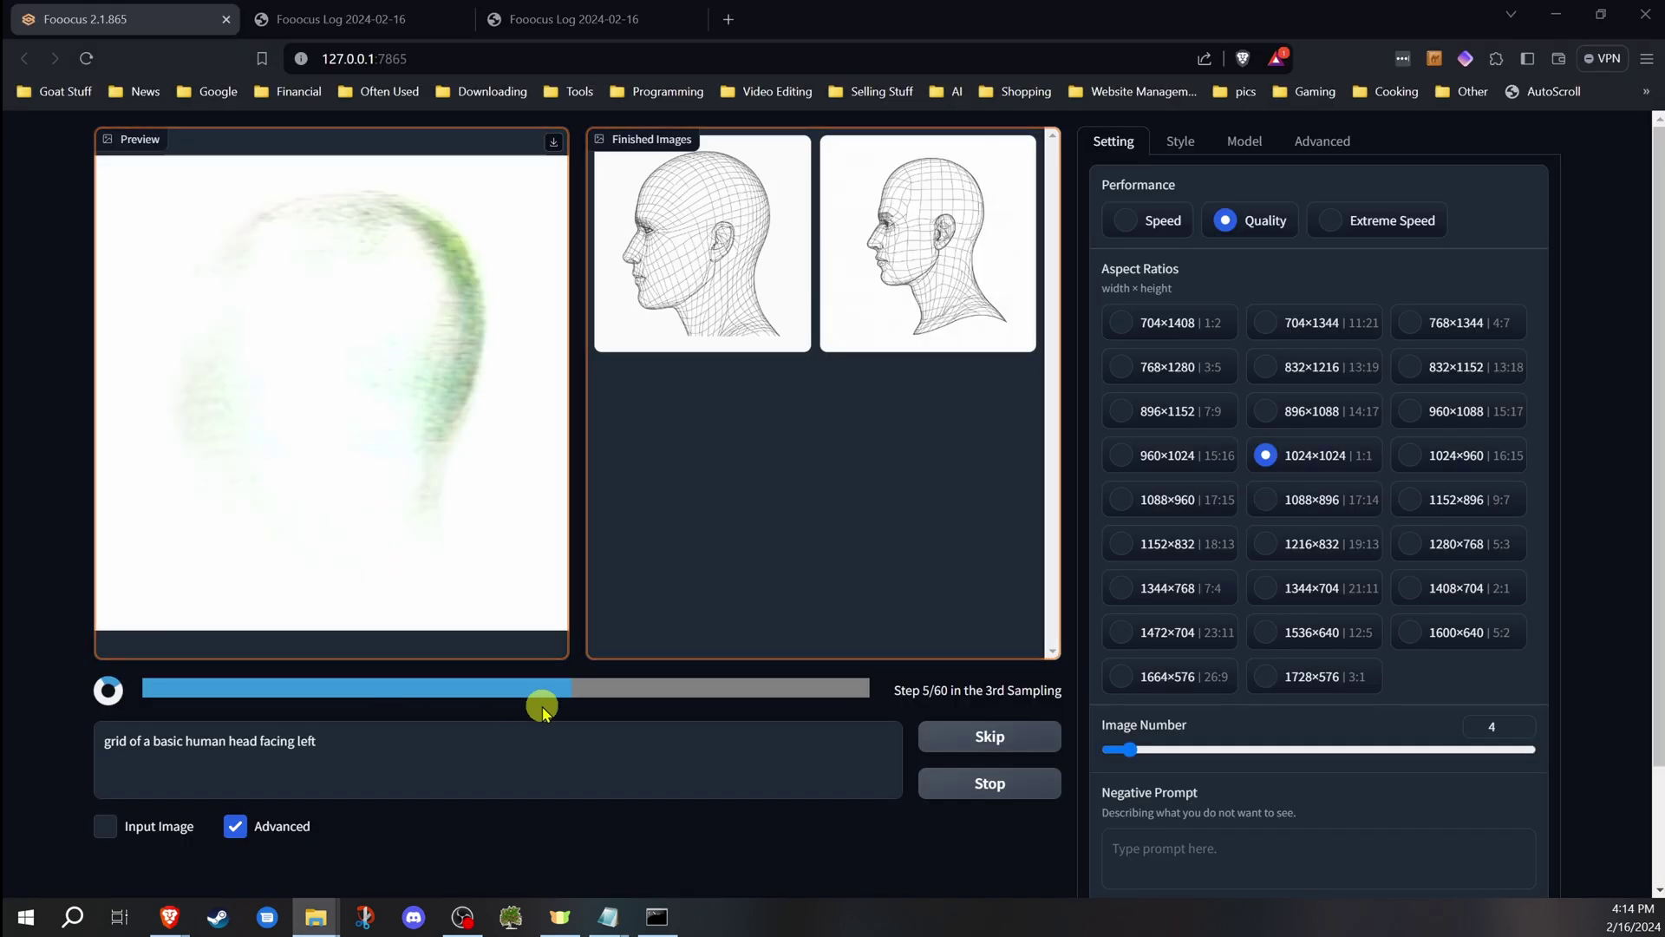
pyautogui.click(991, 784)
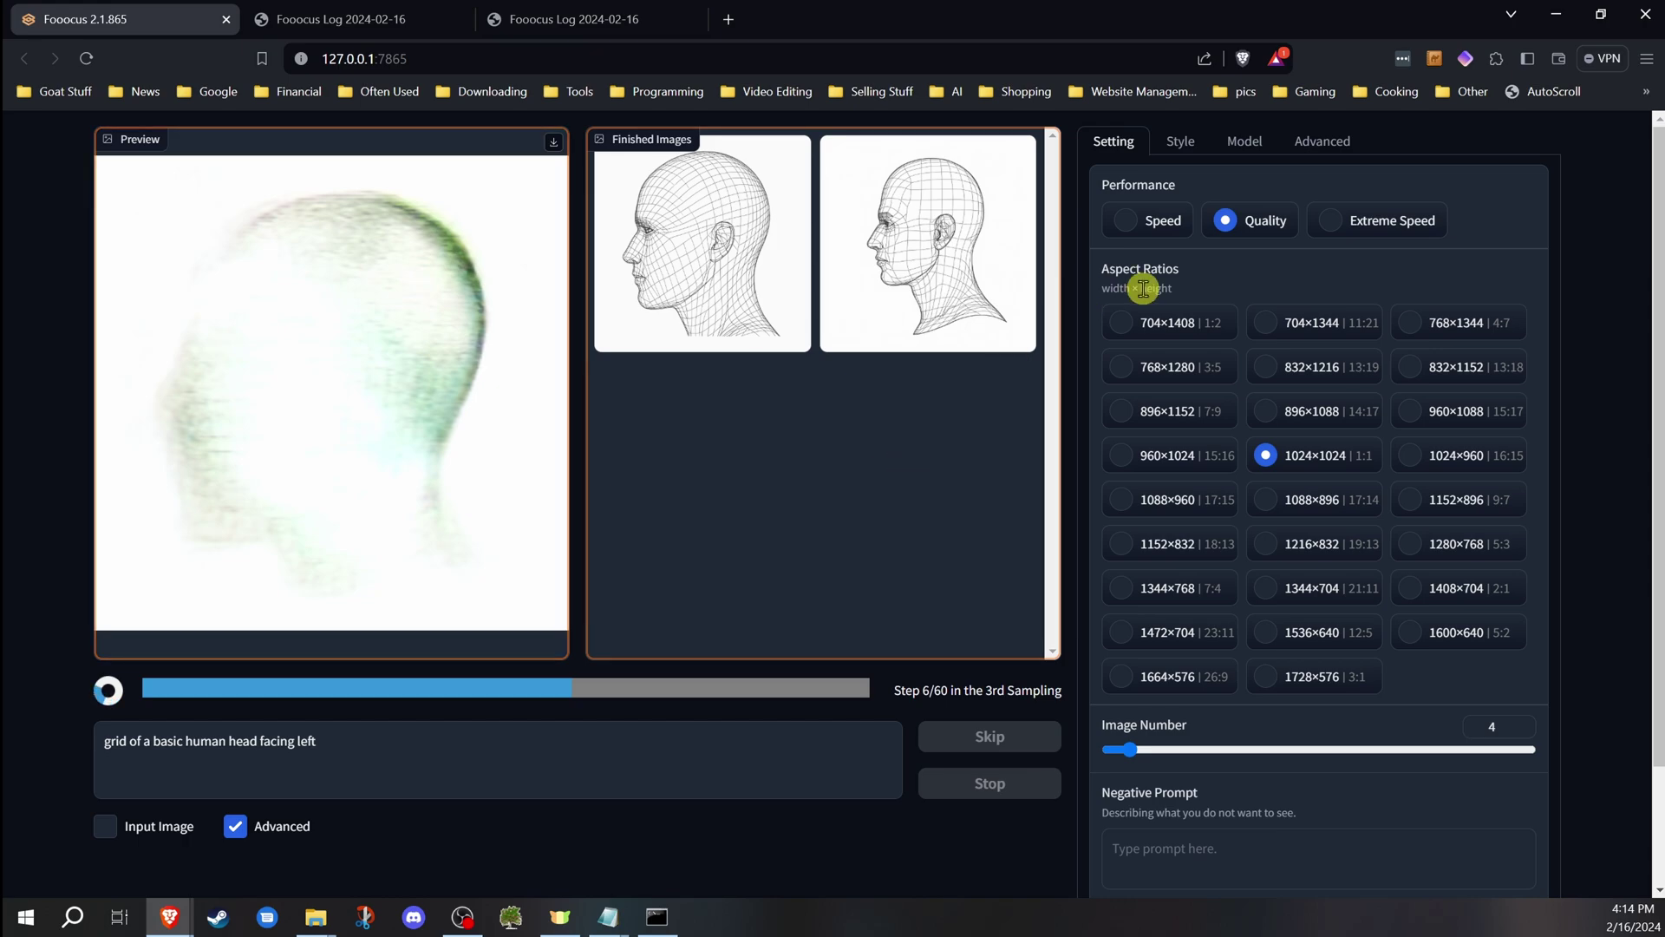
# Switch performance to Speed and move the face grid viewer window to the right.
pyautogui.click(1125, 227)
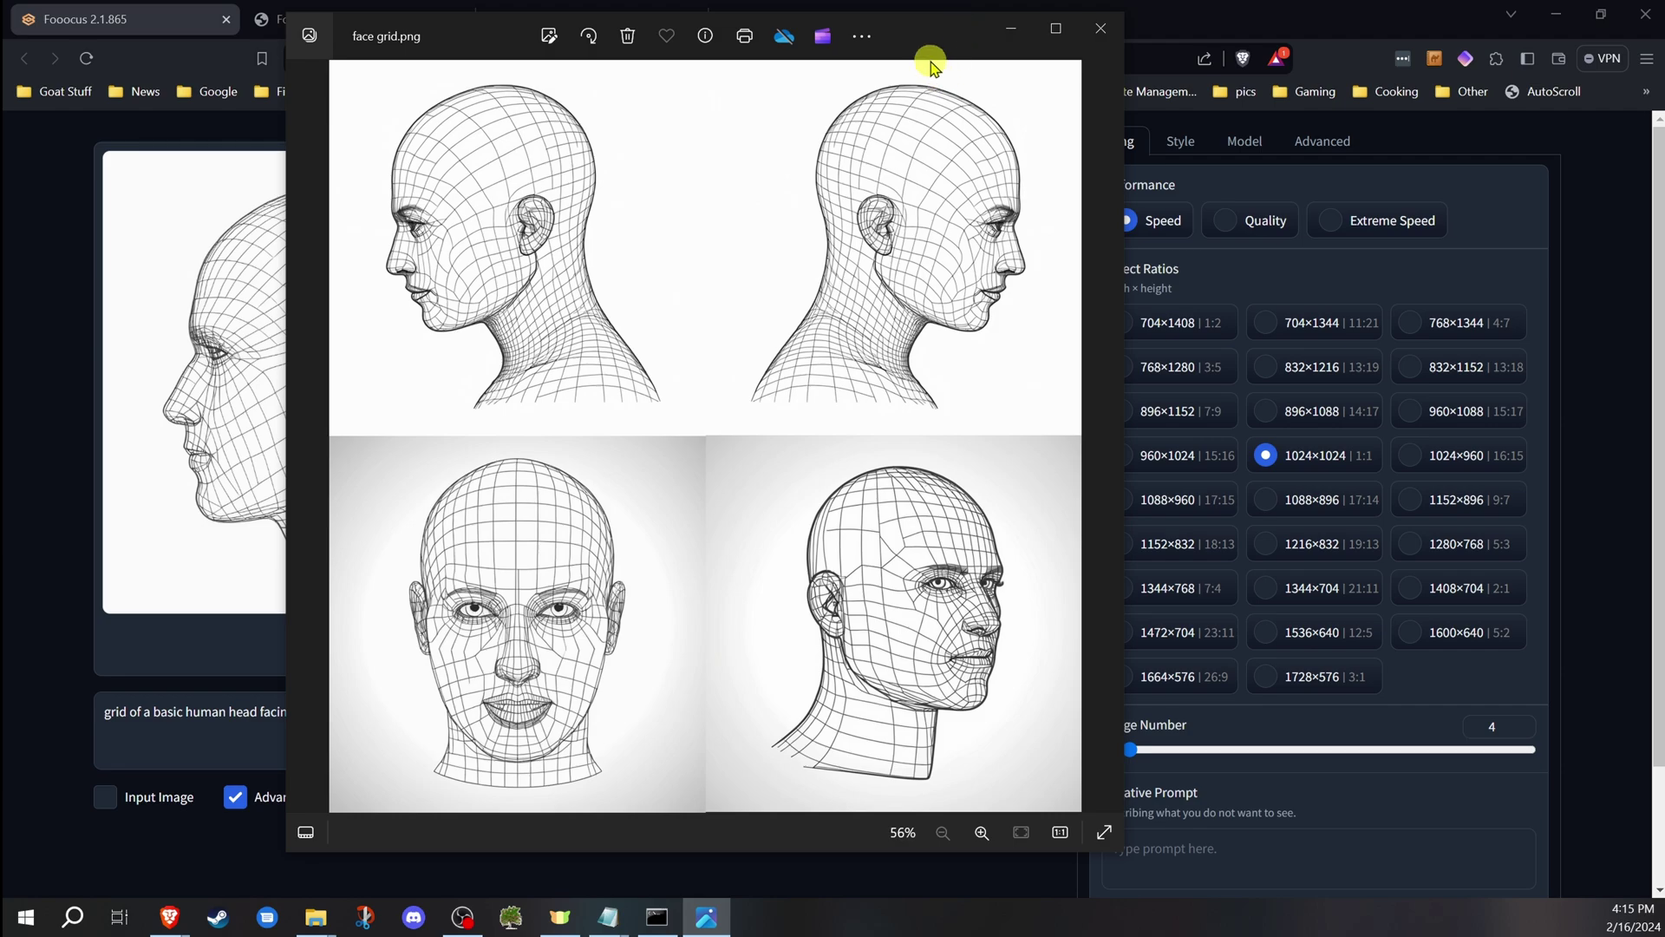
pyautogui.moveTo(929, 63); pyautogui.dragTo(994, 60)
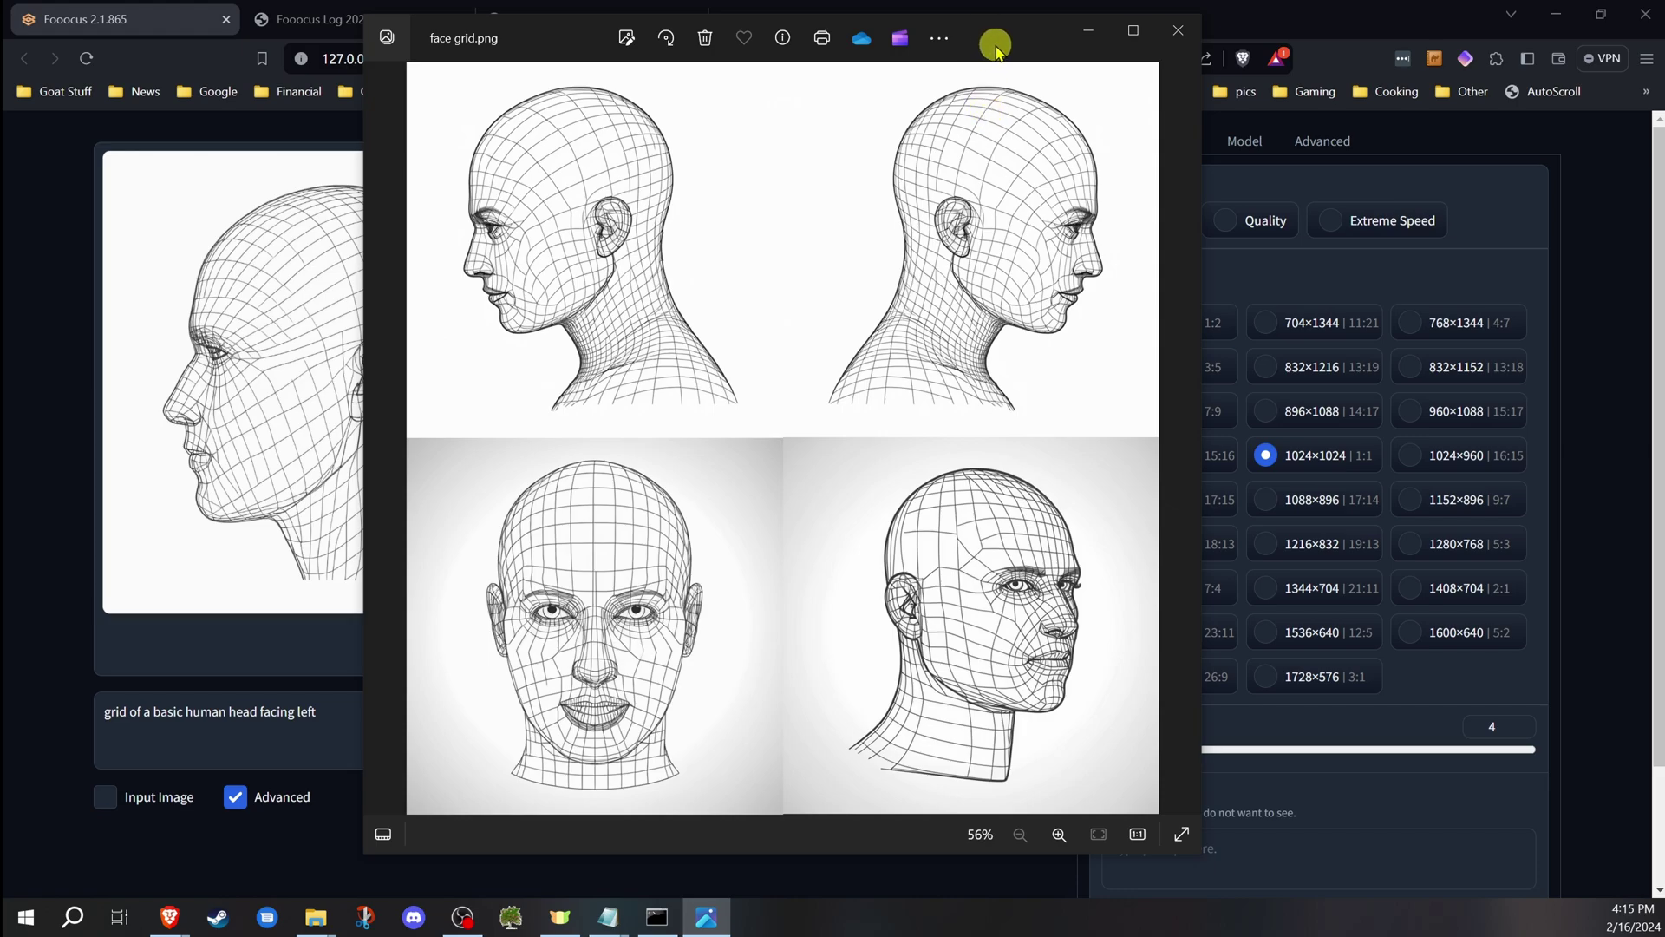
# Close the viewer, enable Input Image, and load the face grid as a PyraCanny image prompt.
pyautogui.click(1177, 29)
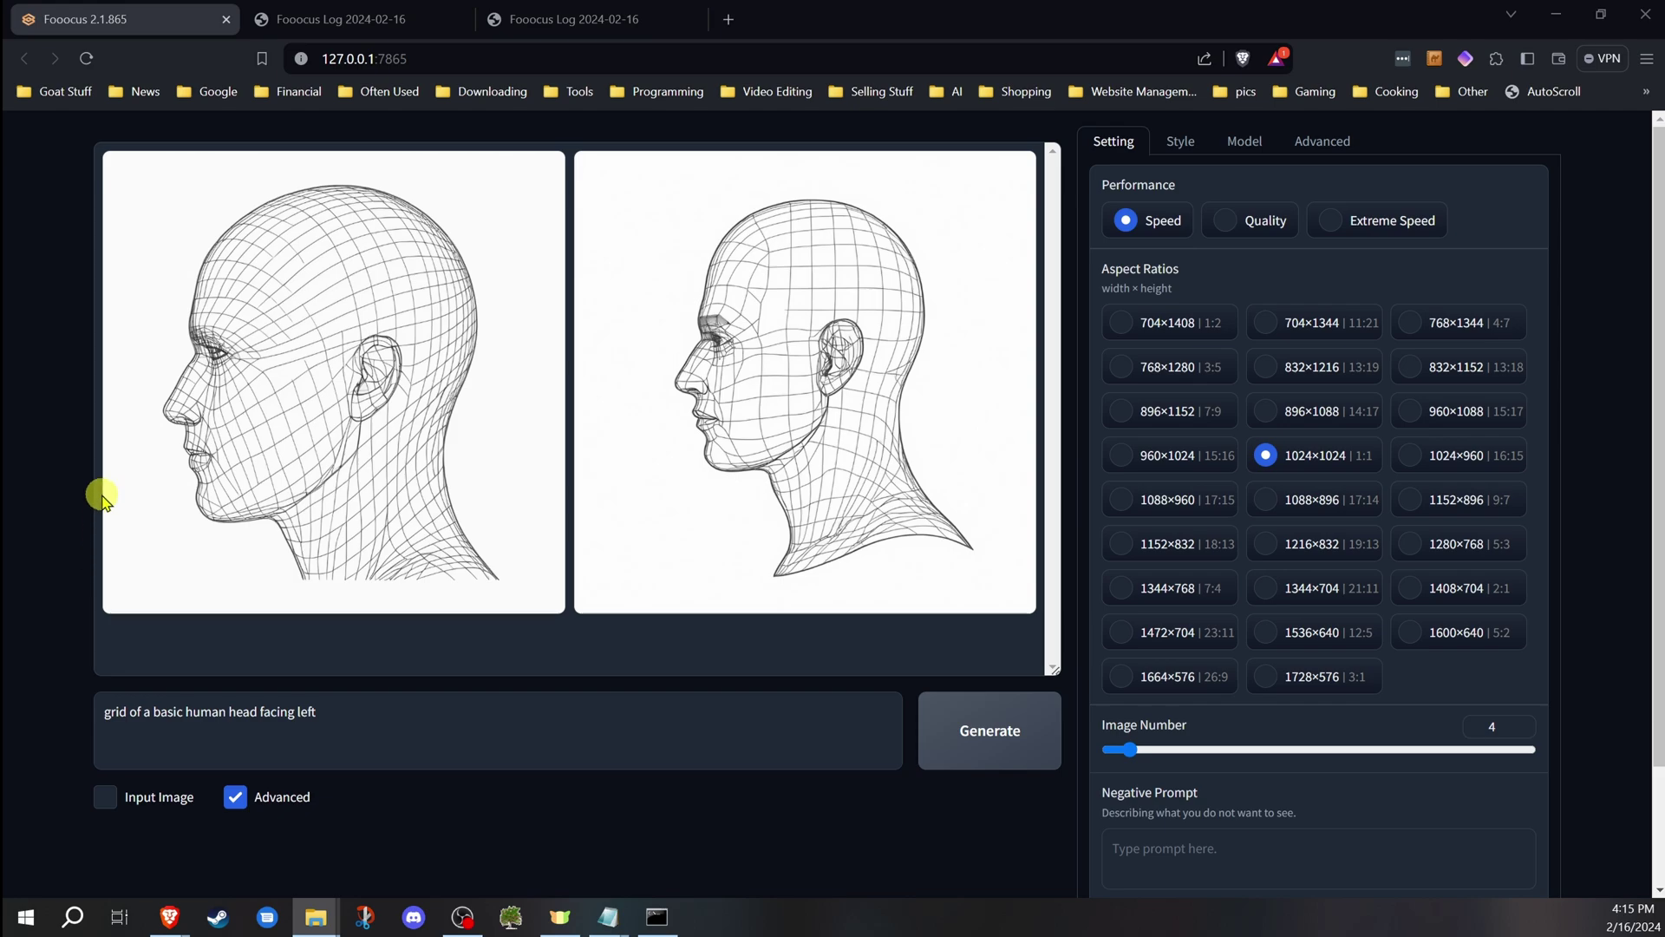
pyautogui.scroll(-2, 100, 498)
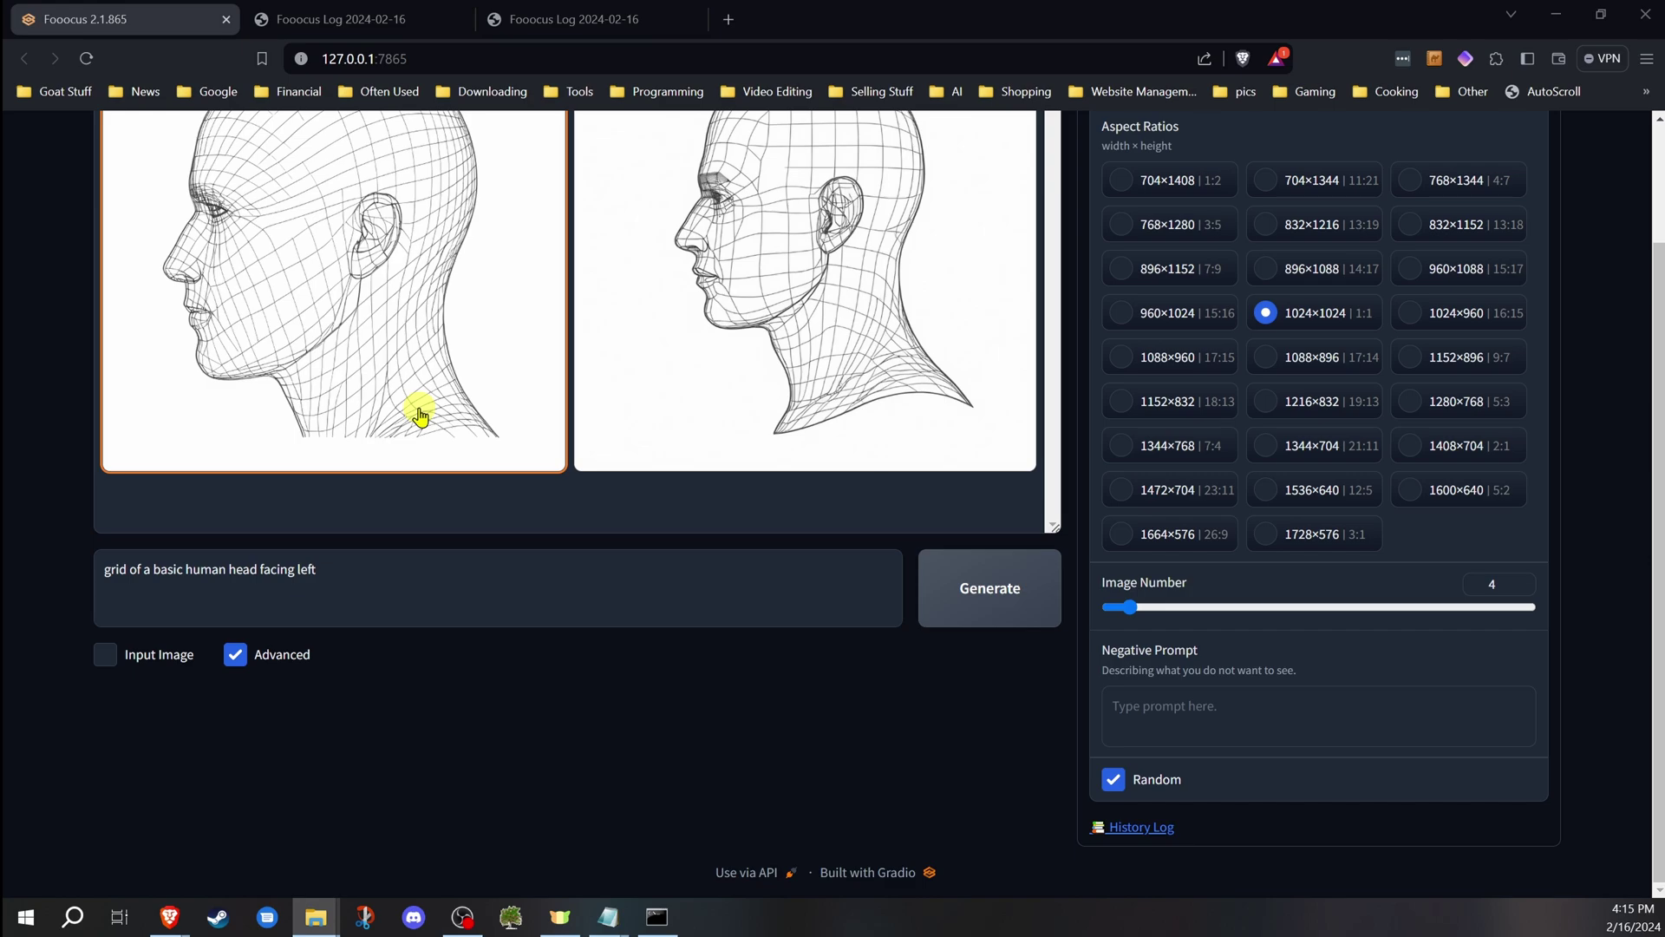
pyautogui.click(100, 662)
pyautogui.click(315, 684)
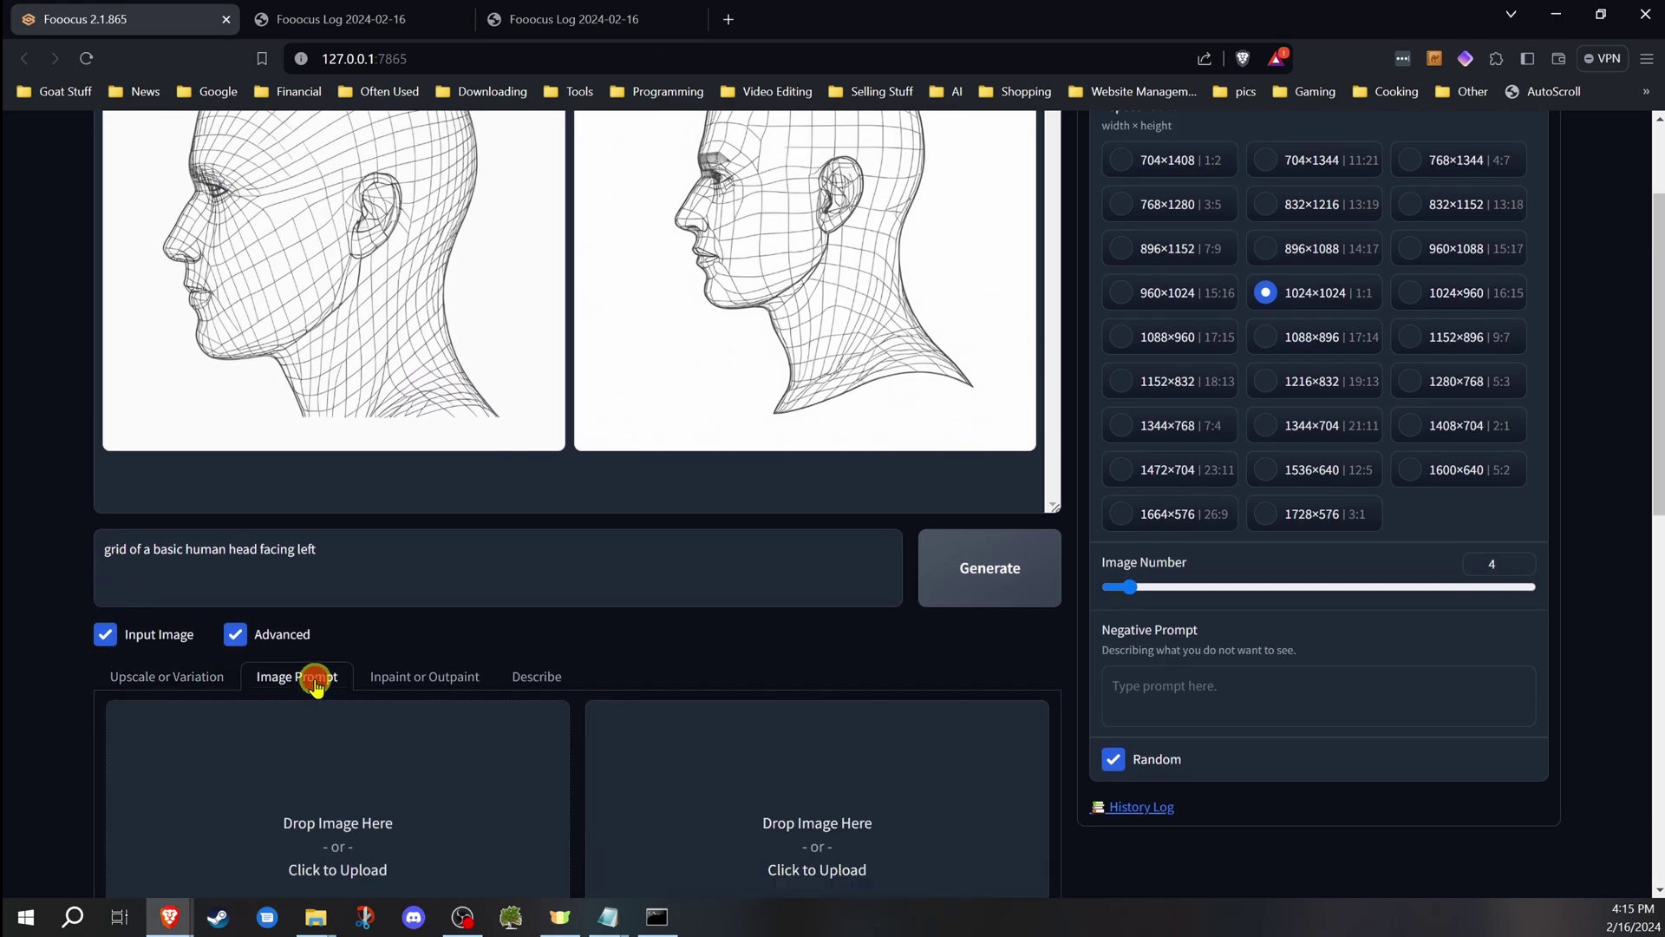
pyautogui.scroll(-3, 168, 431)
pyautogui.scroll(-3, 167, 430)
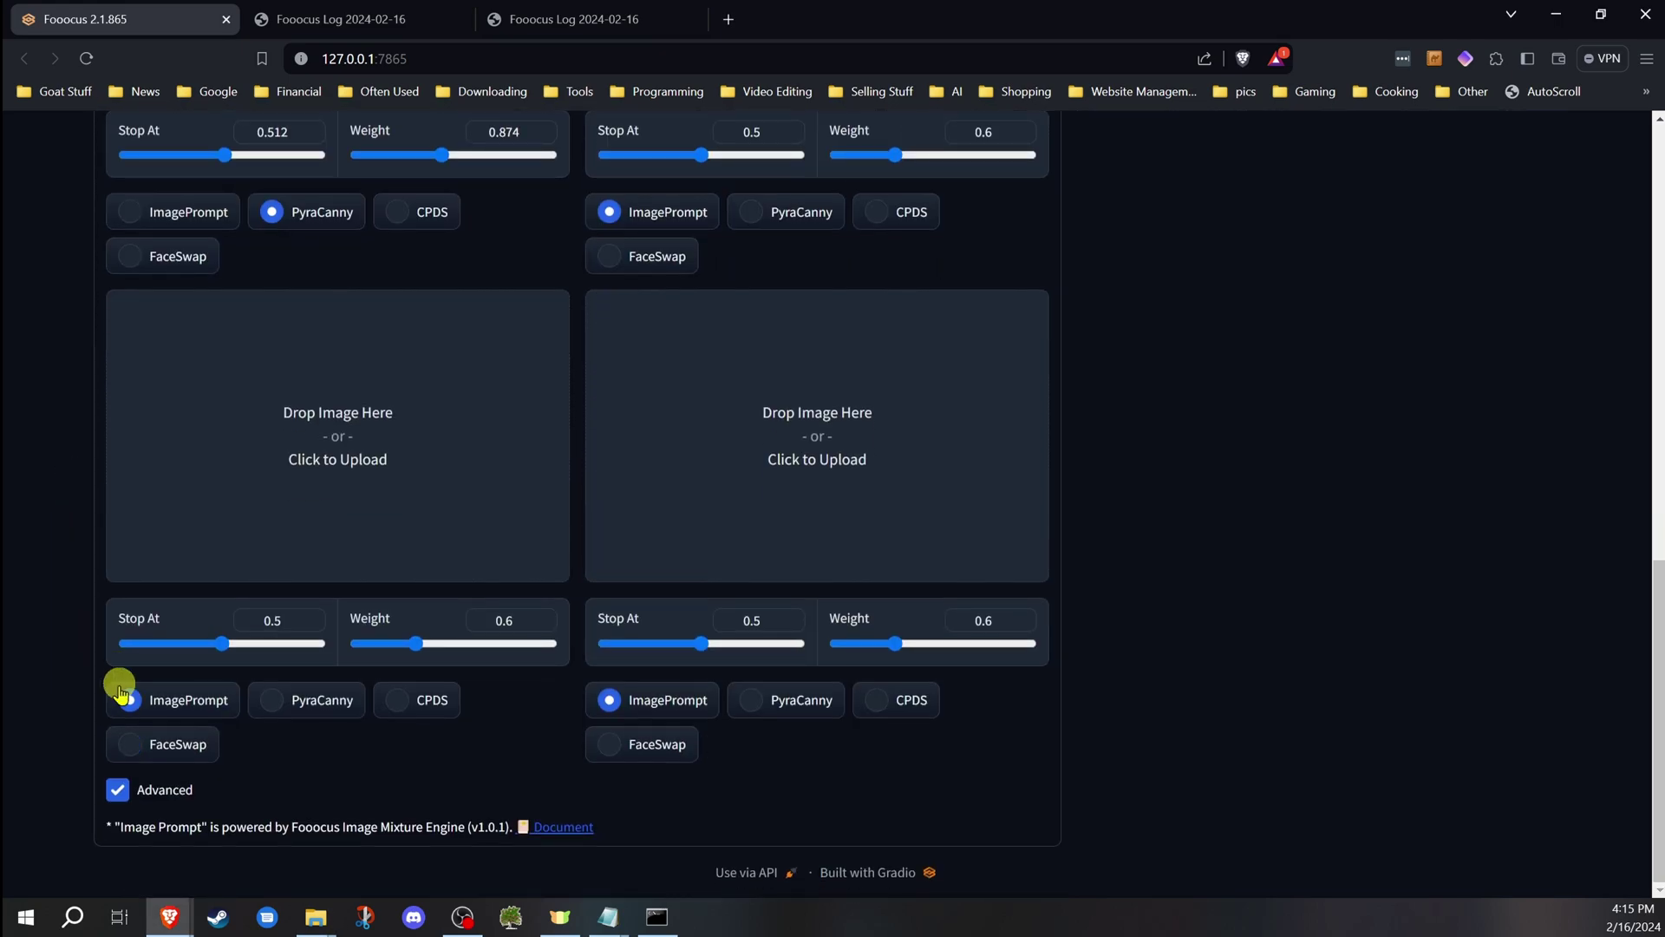
pyautogui.click(121, 794)
pyautogui.click(120, 793)
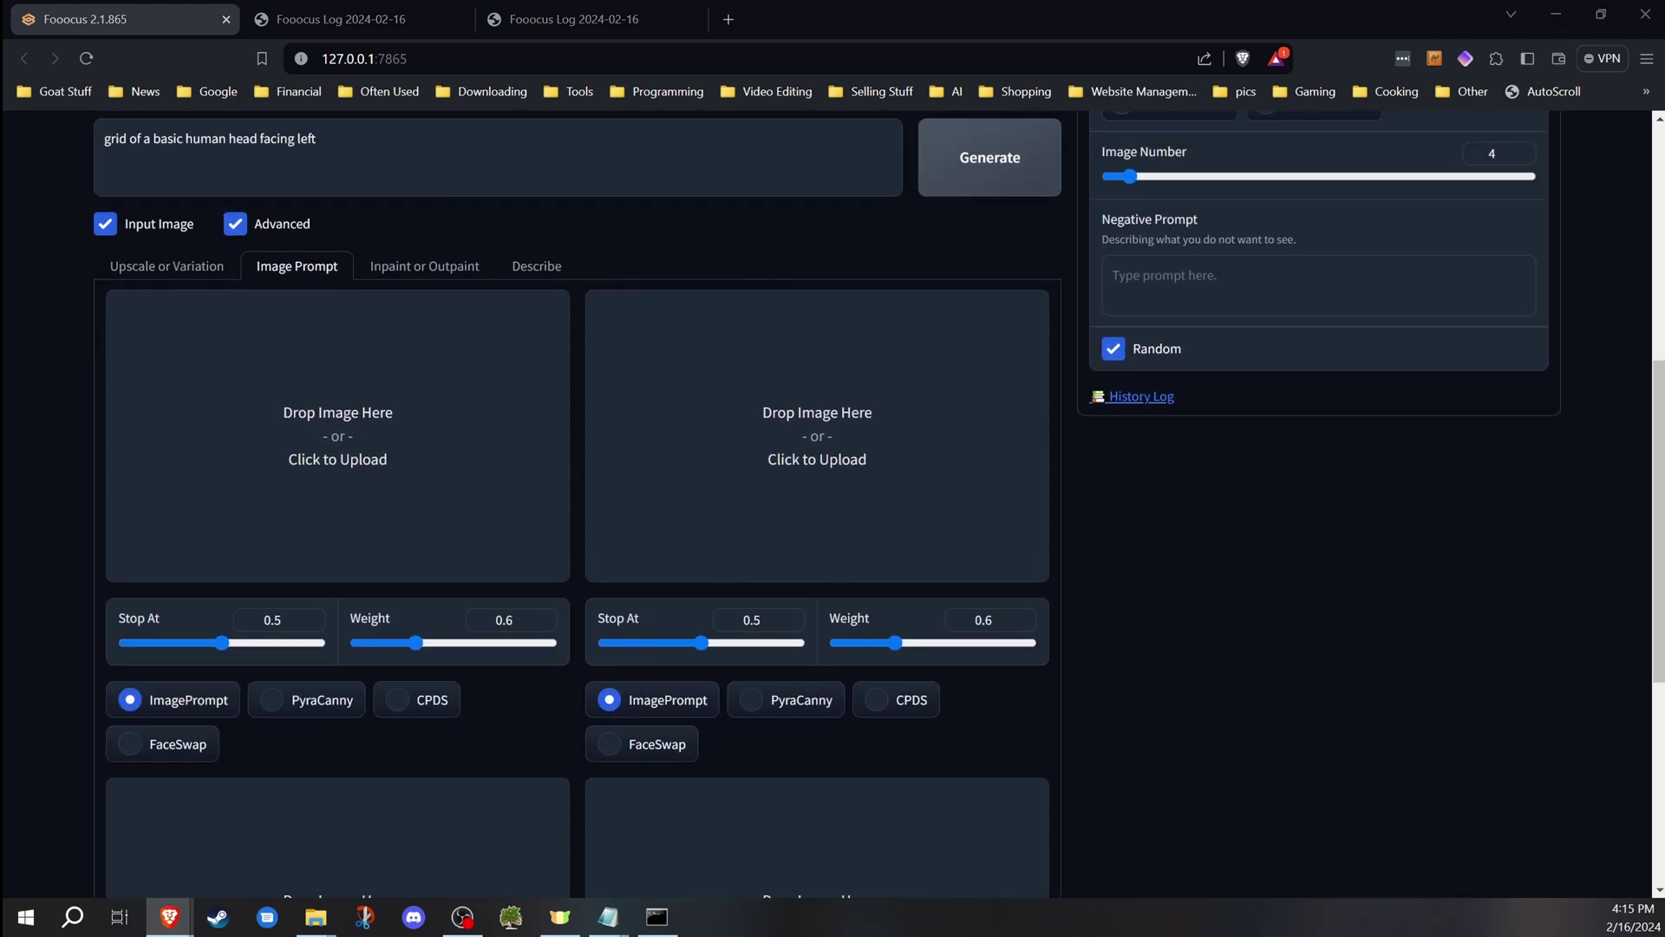
pyautogui.click(372, 454)
pyautogui.click(270, 700)
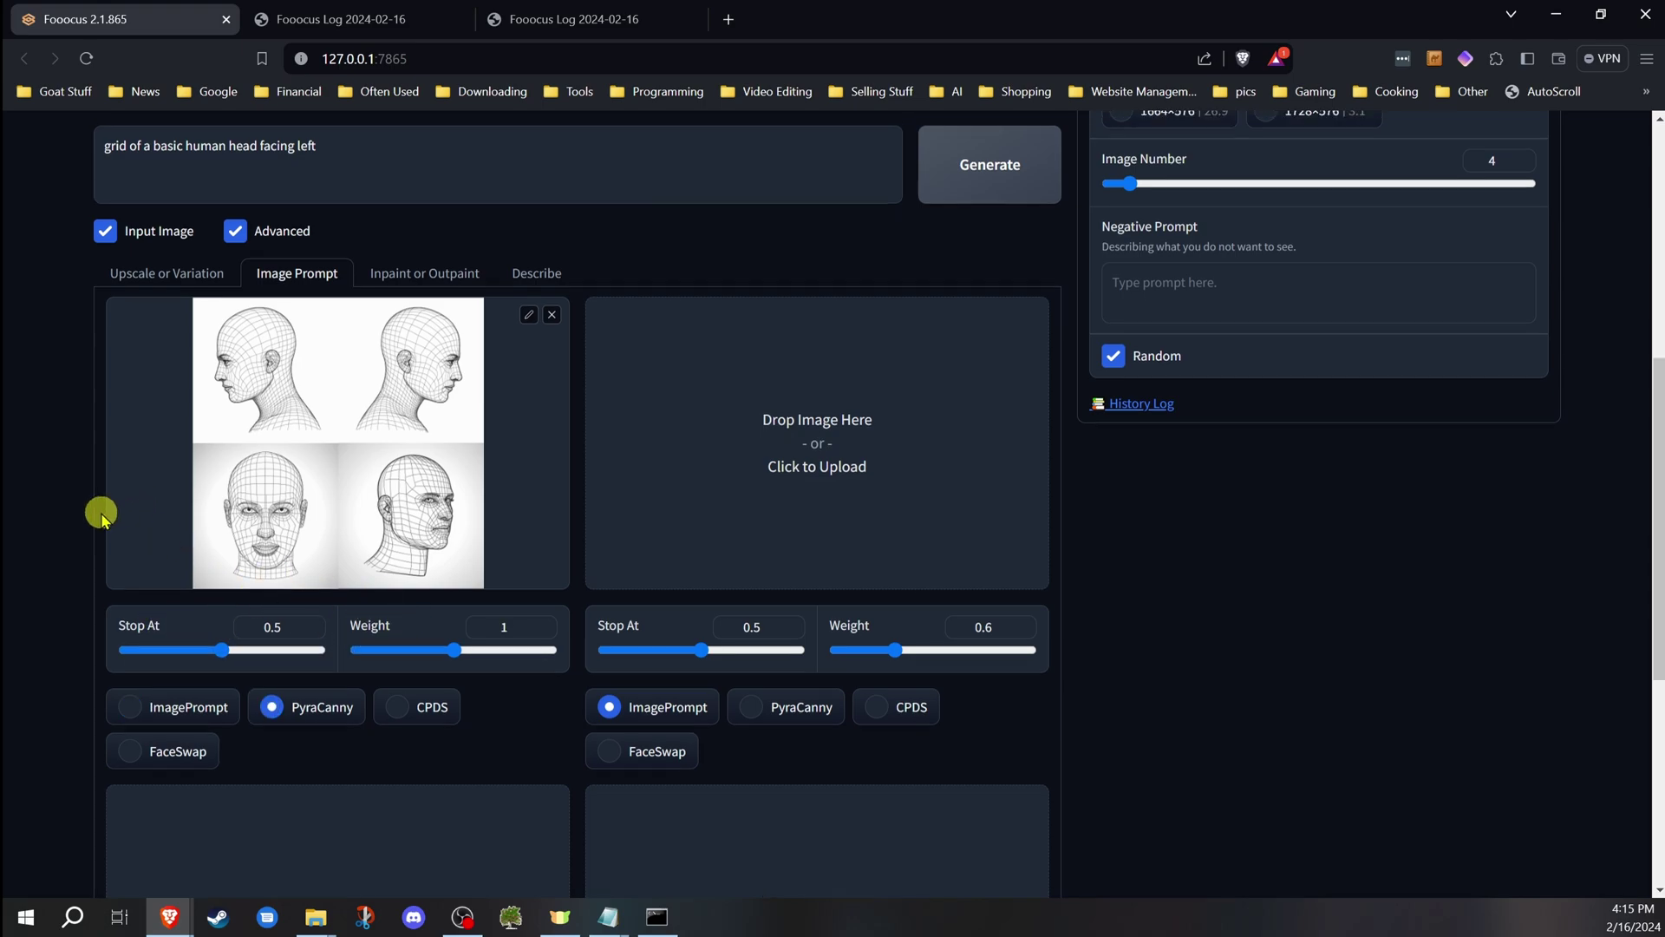
pyautogui.scroll(4, 101, 515)
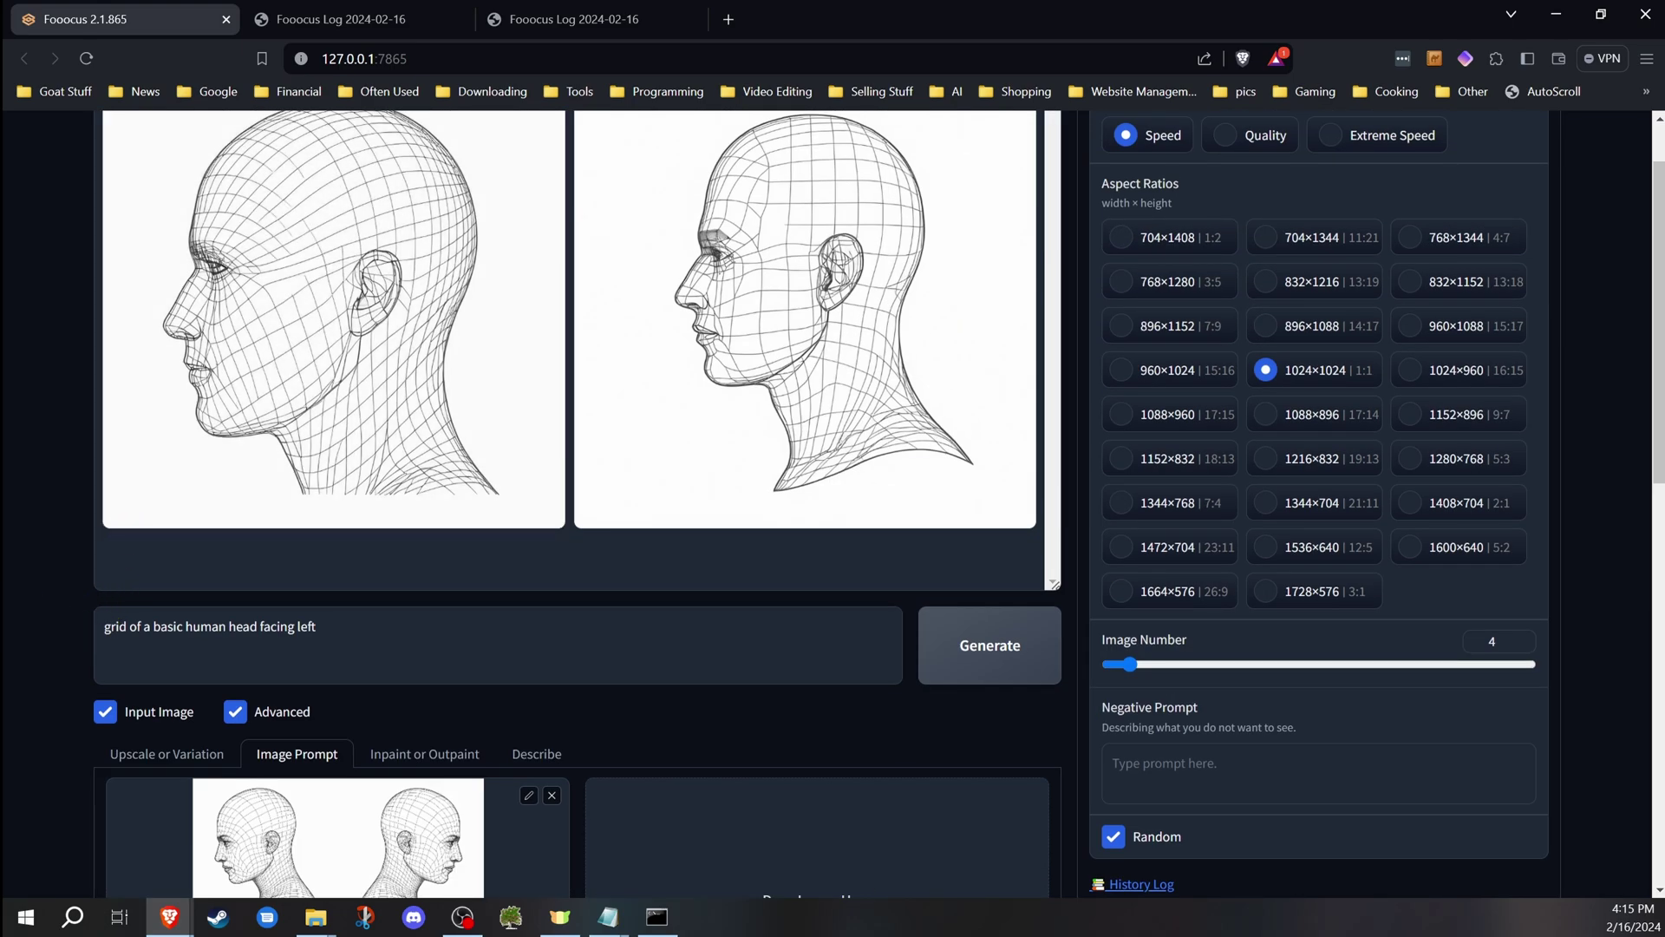
# Replace the whole prompt with the pasted 'facing different angles' wording.
pyautogui.tripleClick(376, 633)
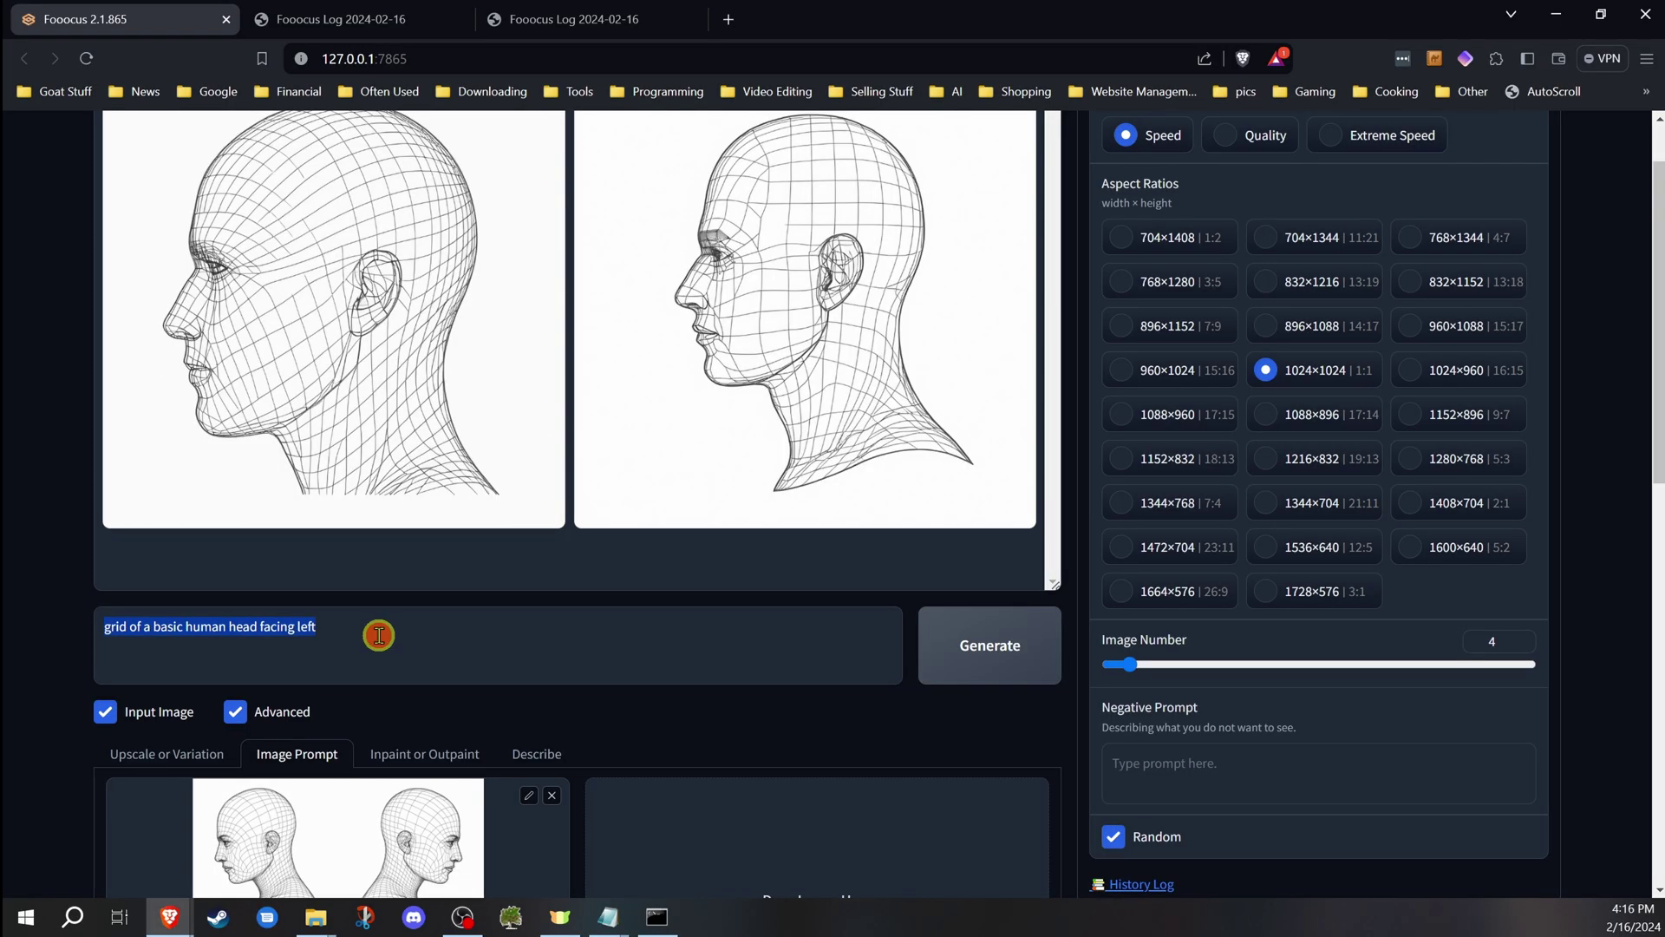
pyautogui.rightClick(374, 632)
pyautogui.click(474, 356)
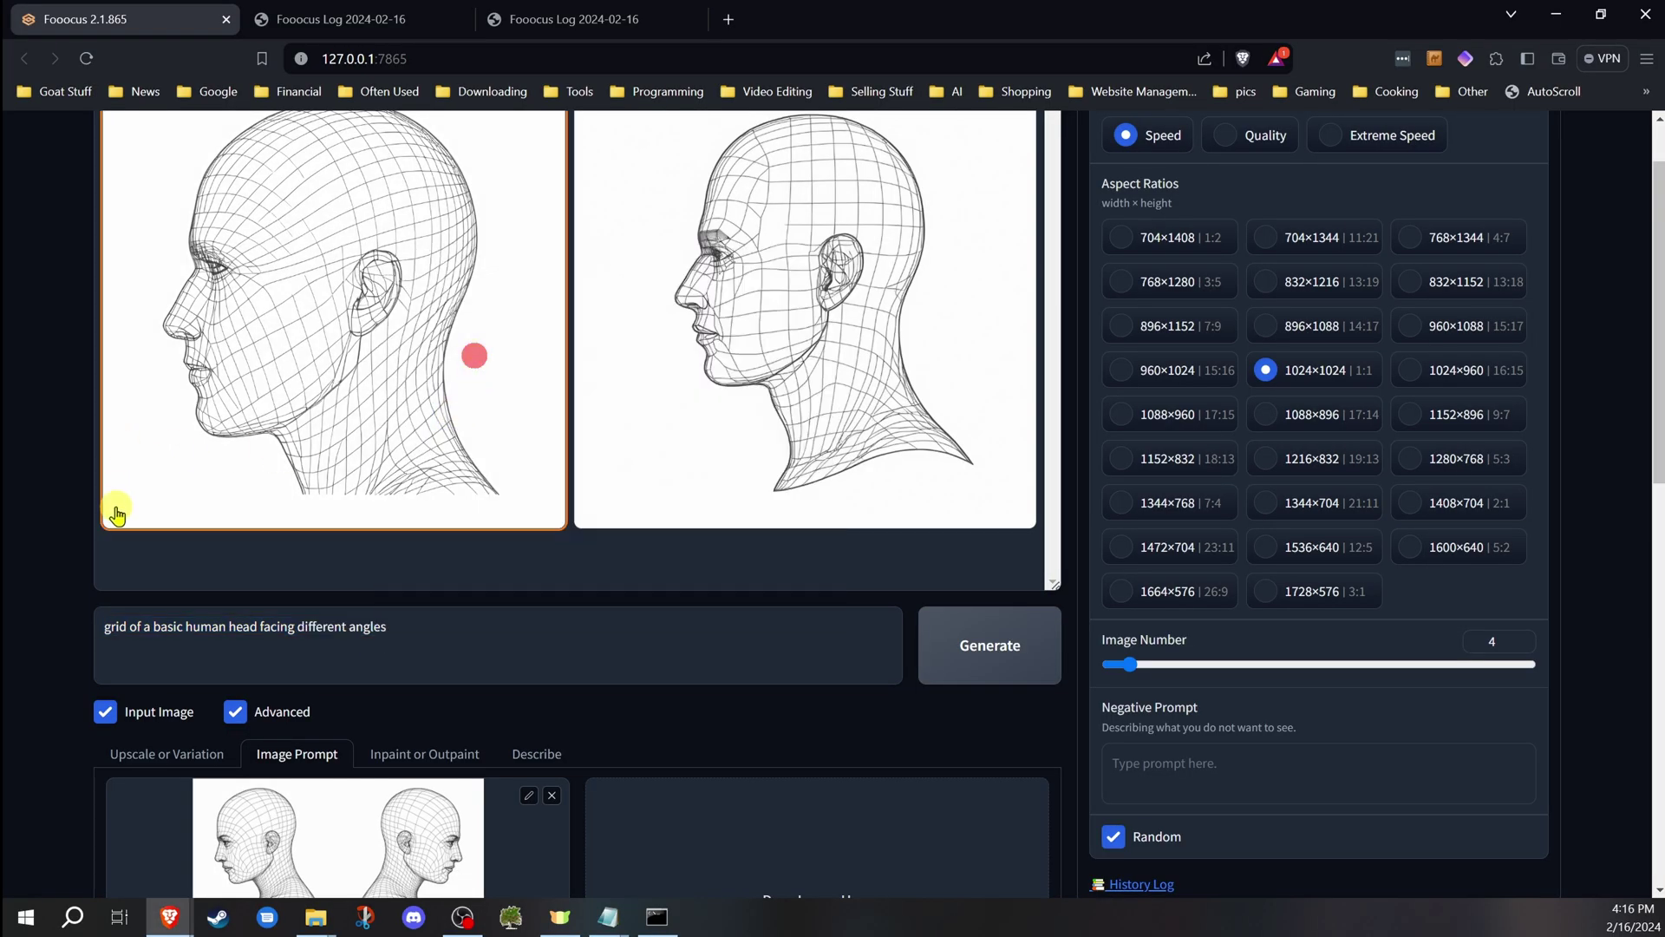
pyautogui.scroll(-3, 112, 510)
pyautogui.scroll(4, 766, 430)
# Generate with the new prompt, stop early, and view the finished four-angle head grid large.
pyautogui.click(992, 732)
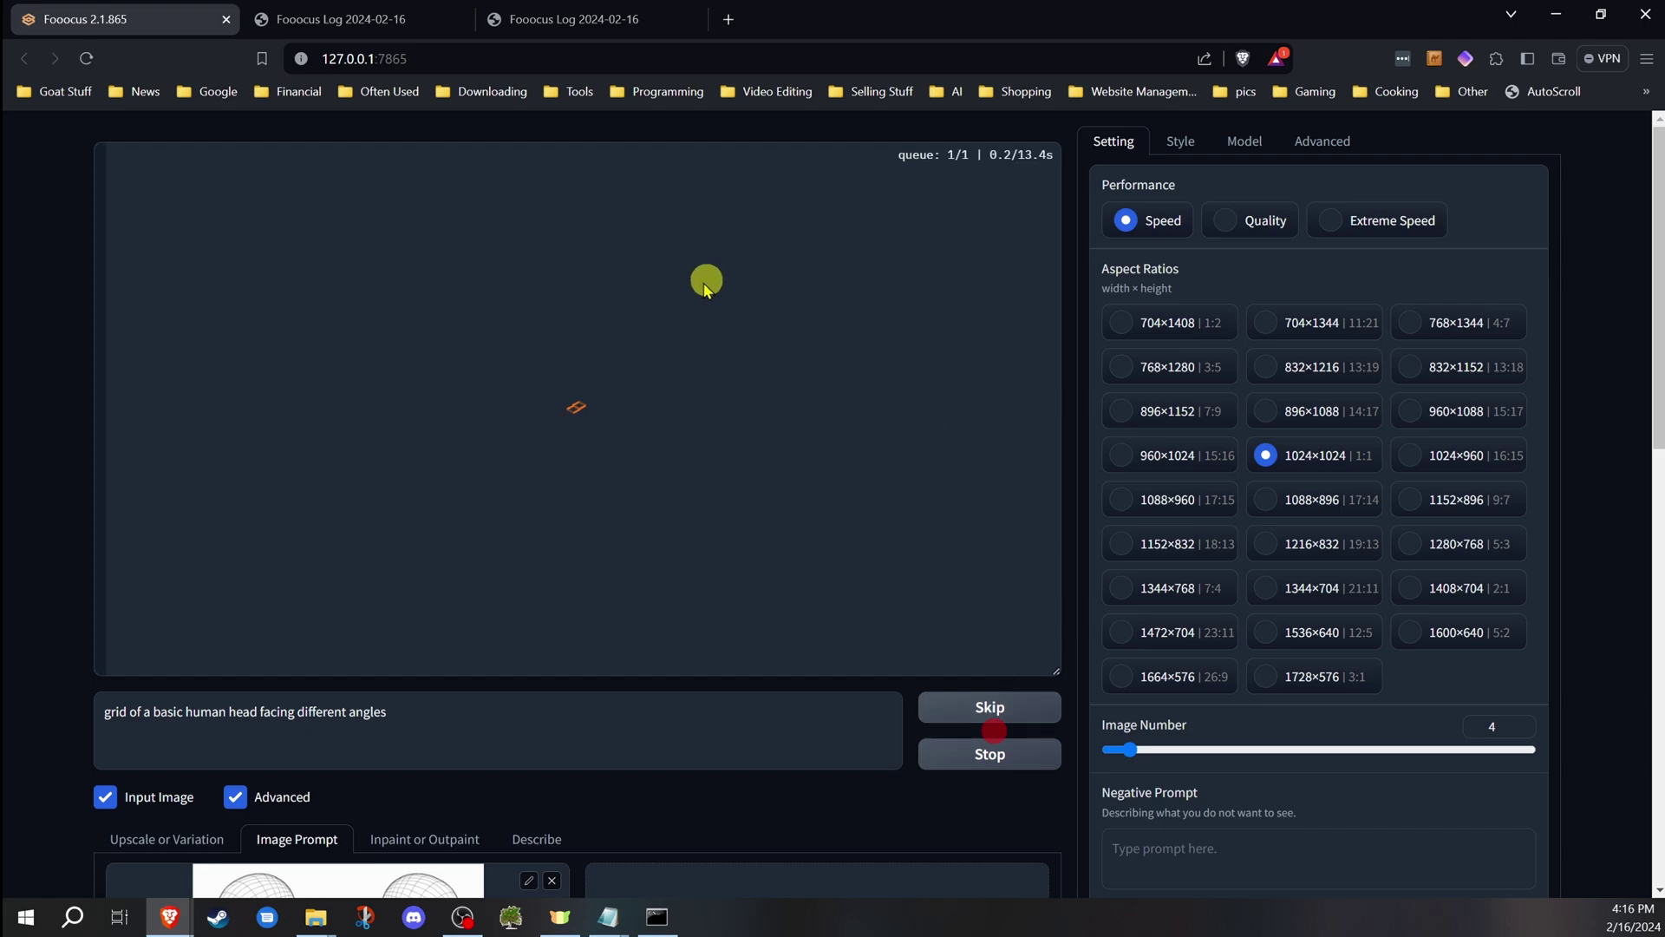
pyautogui.scroll(-4, 112, 505)
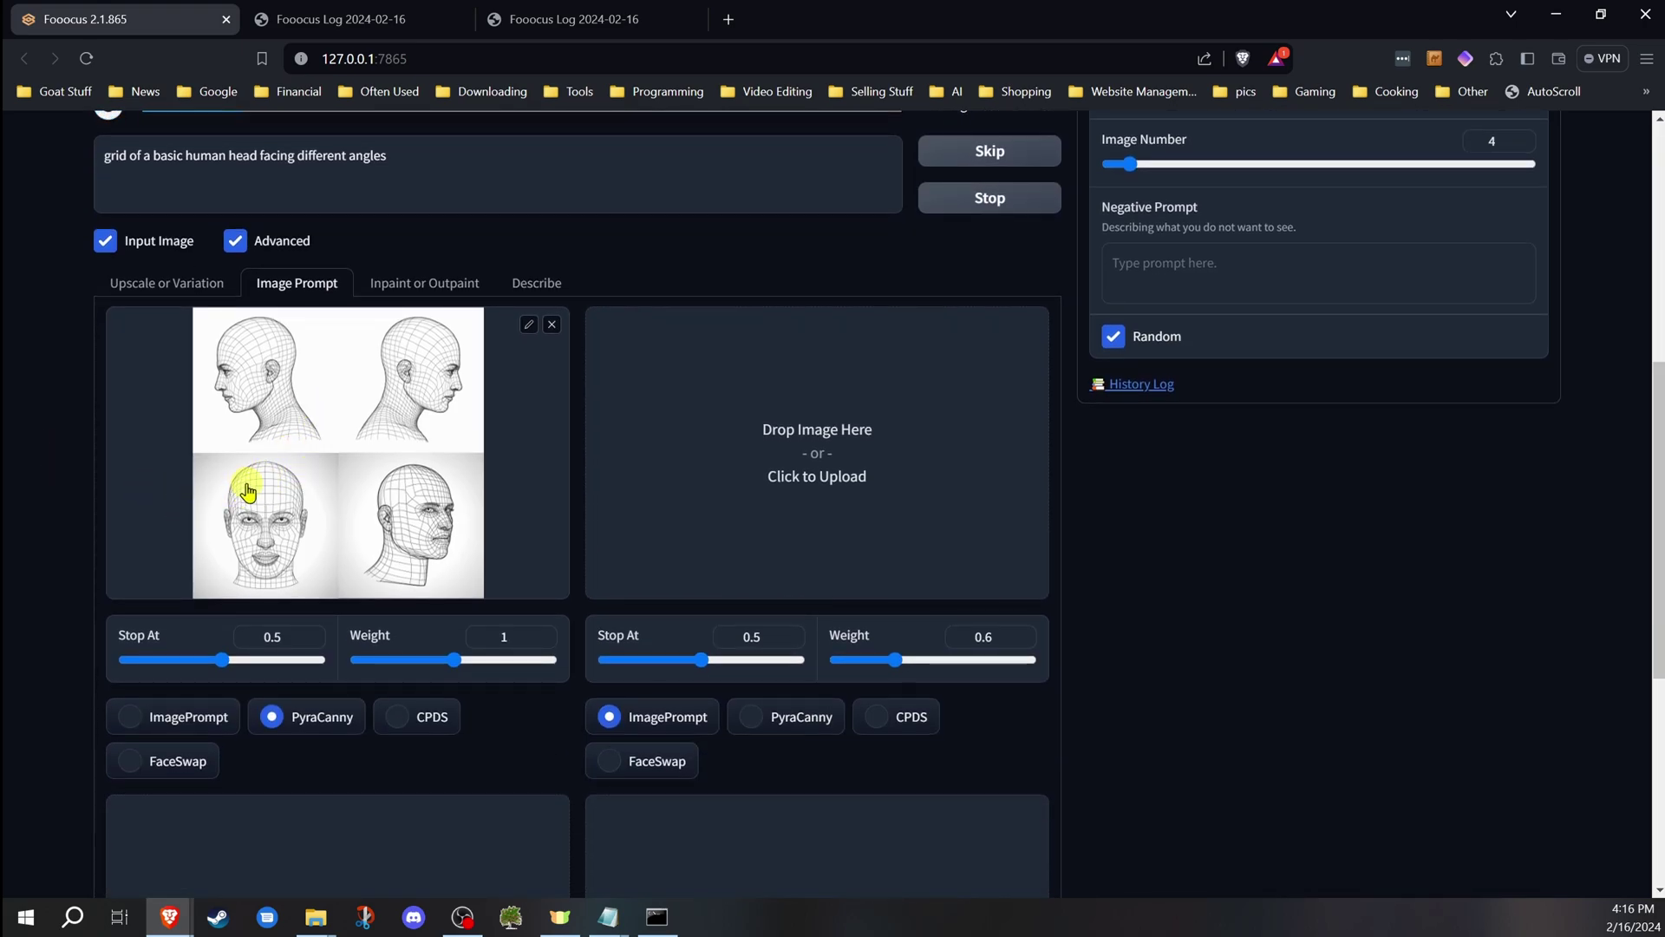
pyautogui.scroll(4, 75, 463)
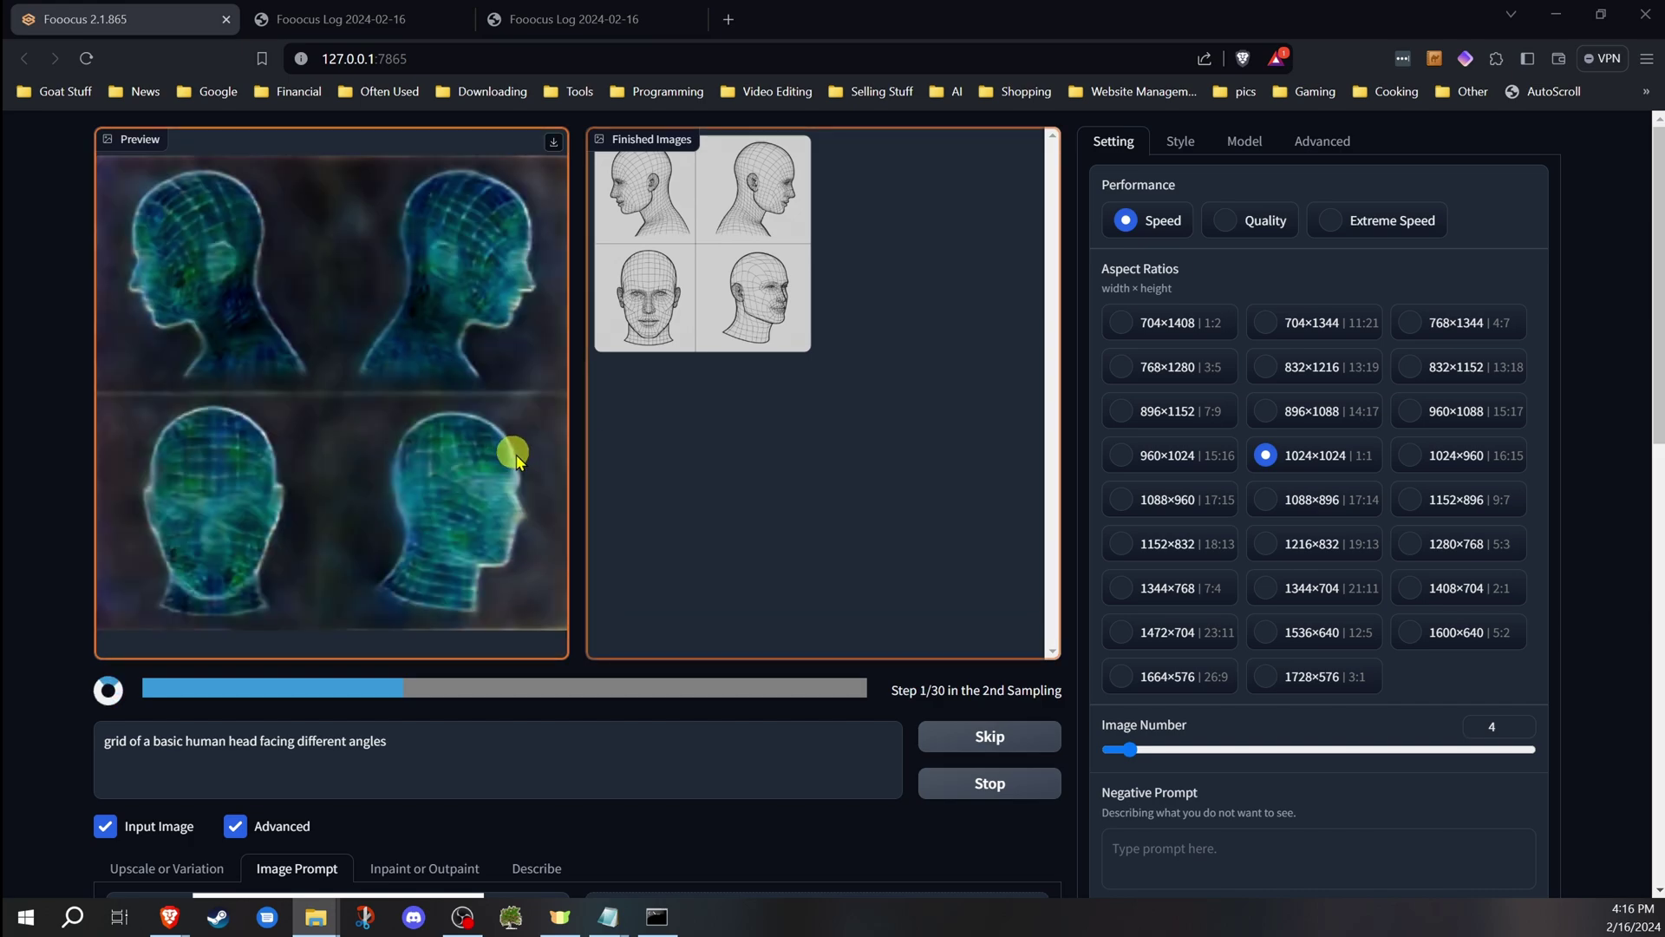
pyautogui.click(990, 780)
pyautogui.click(695, 223)
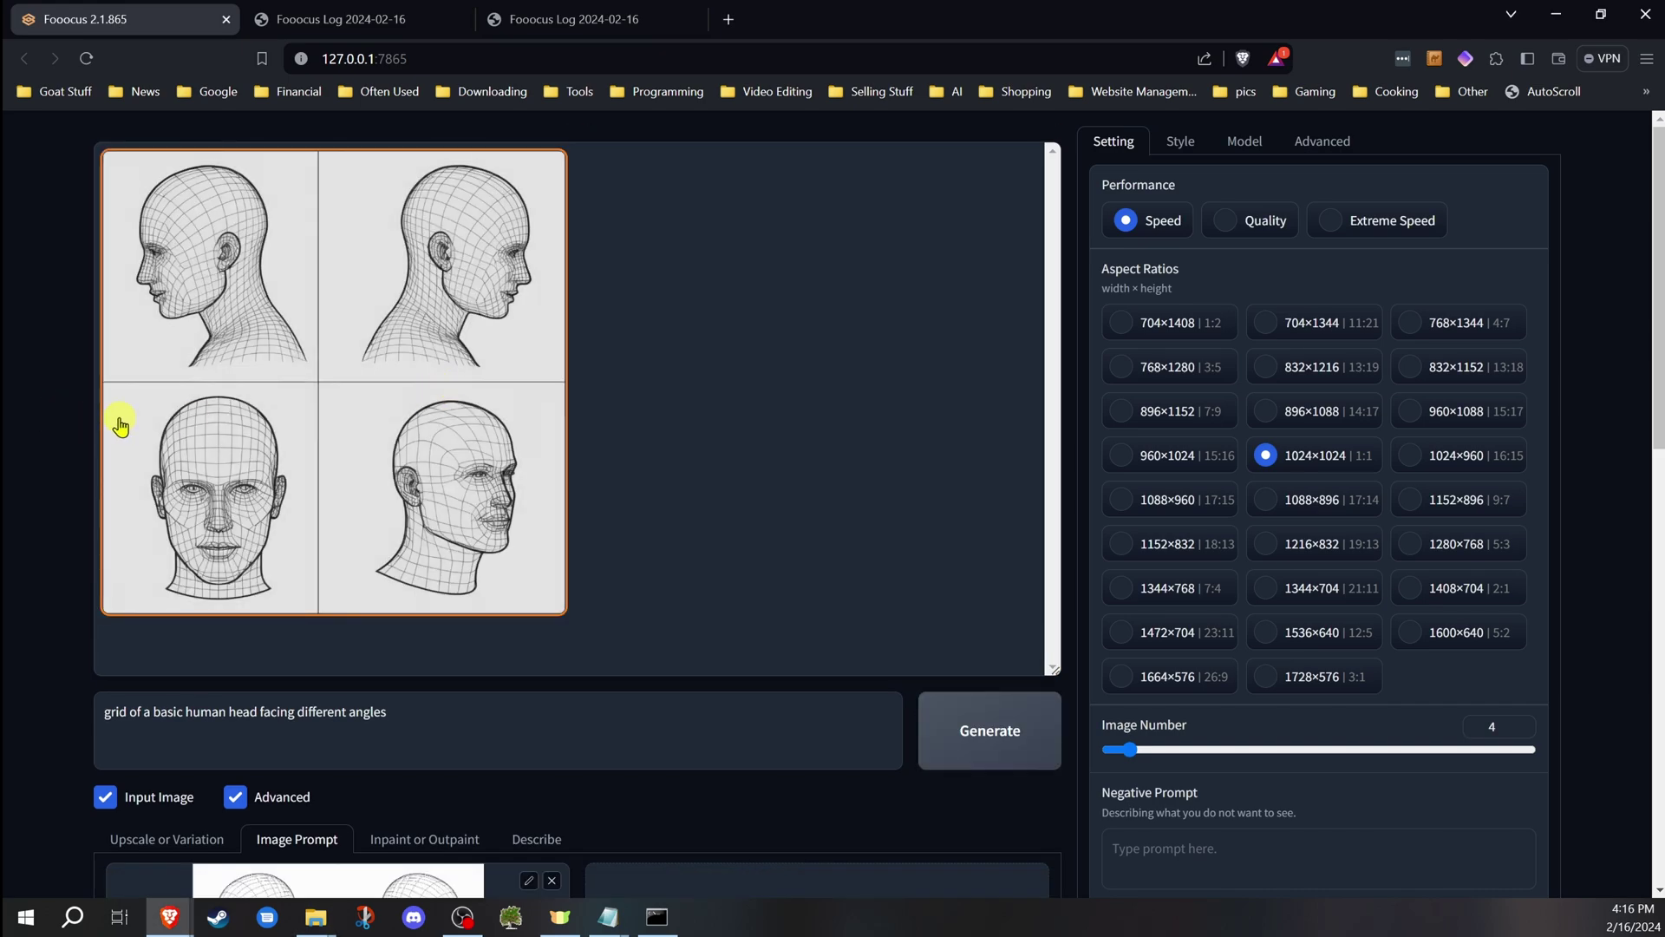
pyautogui.scroll(-2, 104, 416)
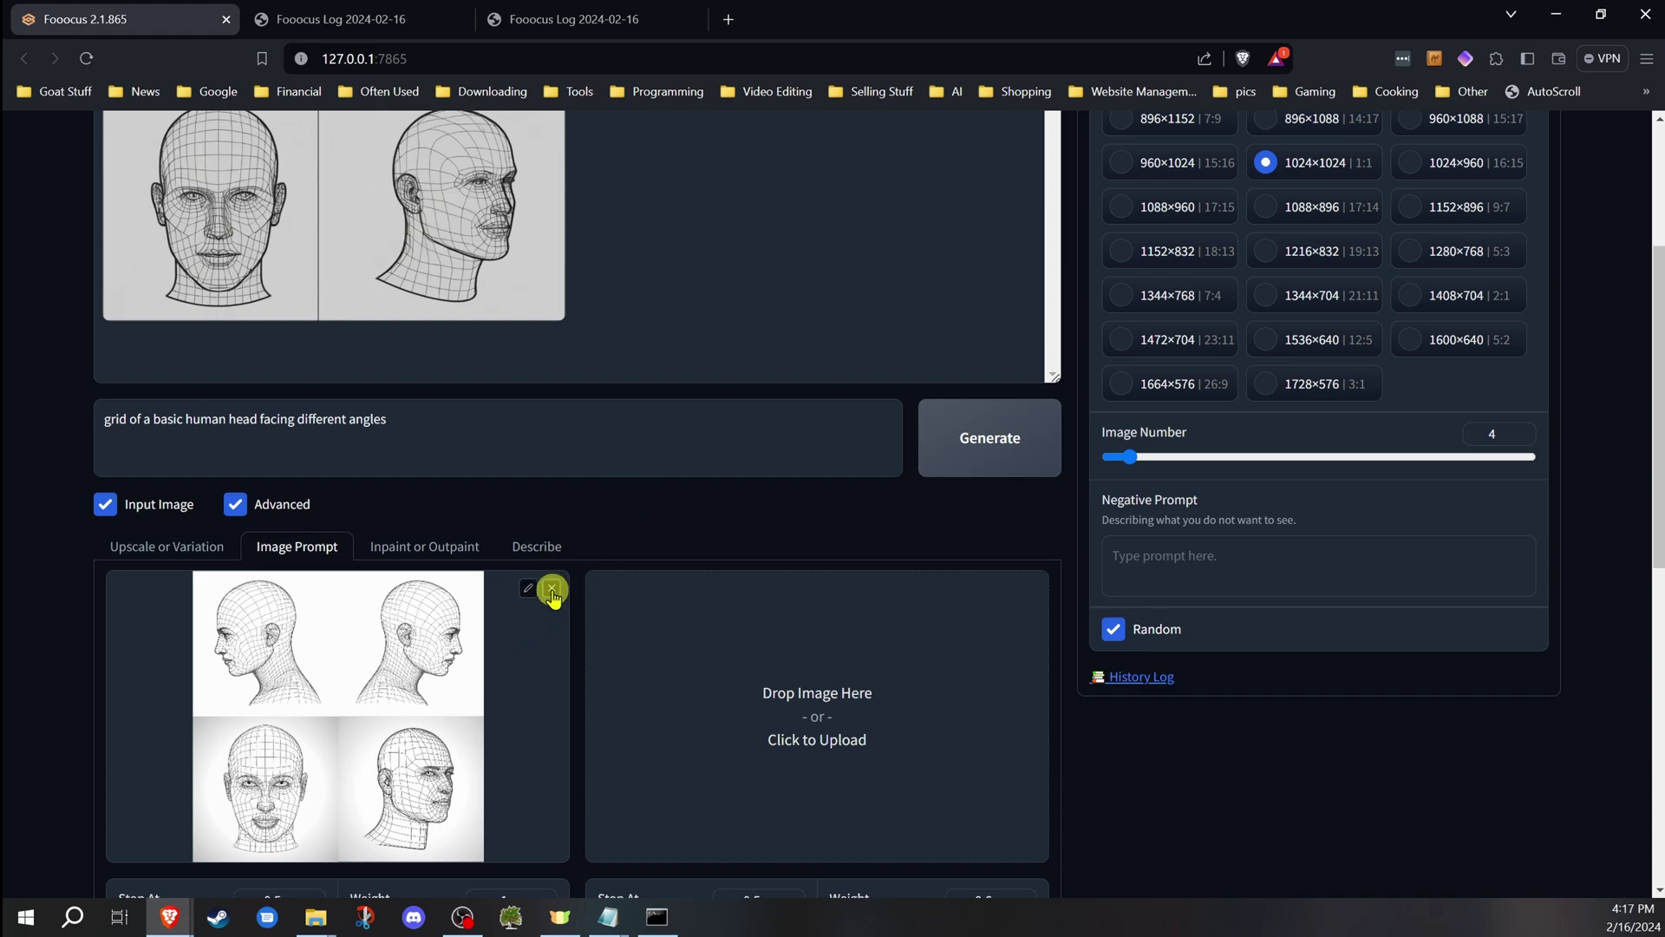
# Remove the old image prompt, set performance to Quality, and show the style list.
pyautogui.click(553, 590)
pyautogui.scroll(1, 1136, 557)
pyautogui.scroll(2, 1135, 557)
pyautogui.click(1225, 219)
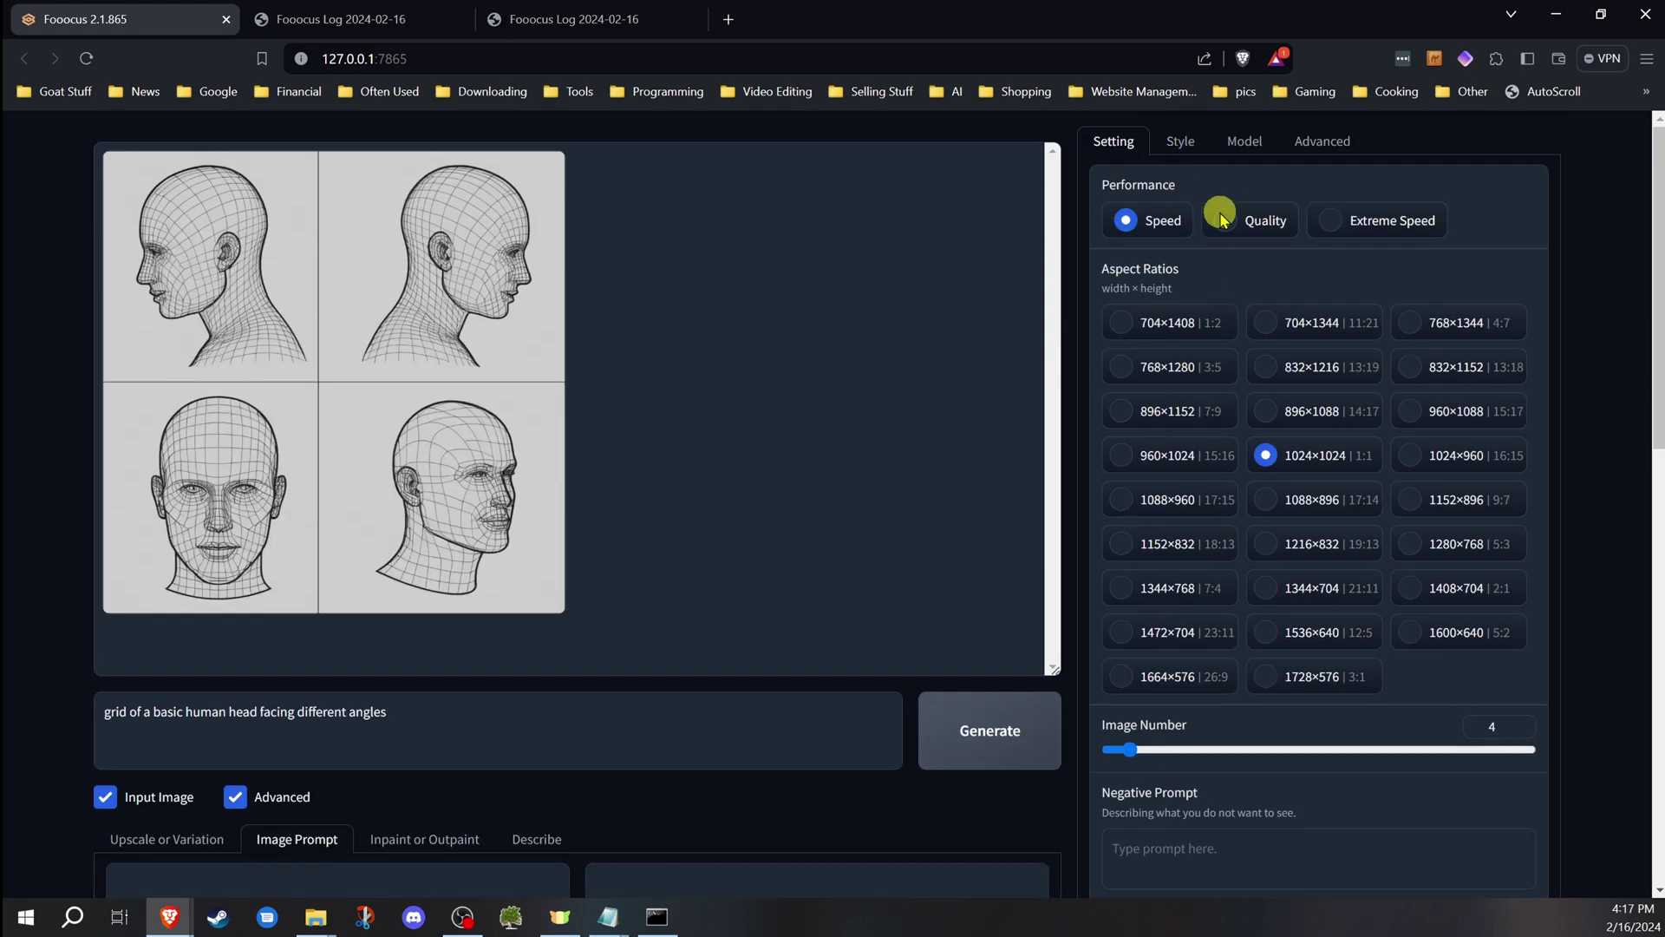
pyautogui.click(1179, 144)
pyautogui.click(1115, 141)
pyautogui.click(1180, 142)
# Untick SAI Line Art and tick Fooocus Sharp, Photograph, V2 and Enhance styles.
pyautogui.click(1158, 239)
pyautogui.click(1305, 240)
pyautogui.click(1451, 239)
pyautogui.click(1167, 282)
pyautogui.click(1284, 282)
pyautogui.click(1116, 143)
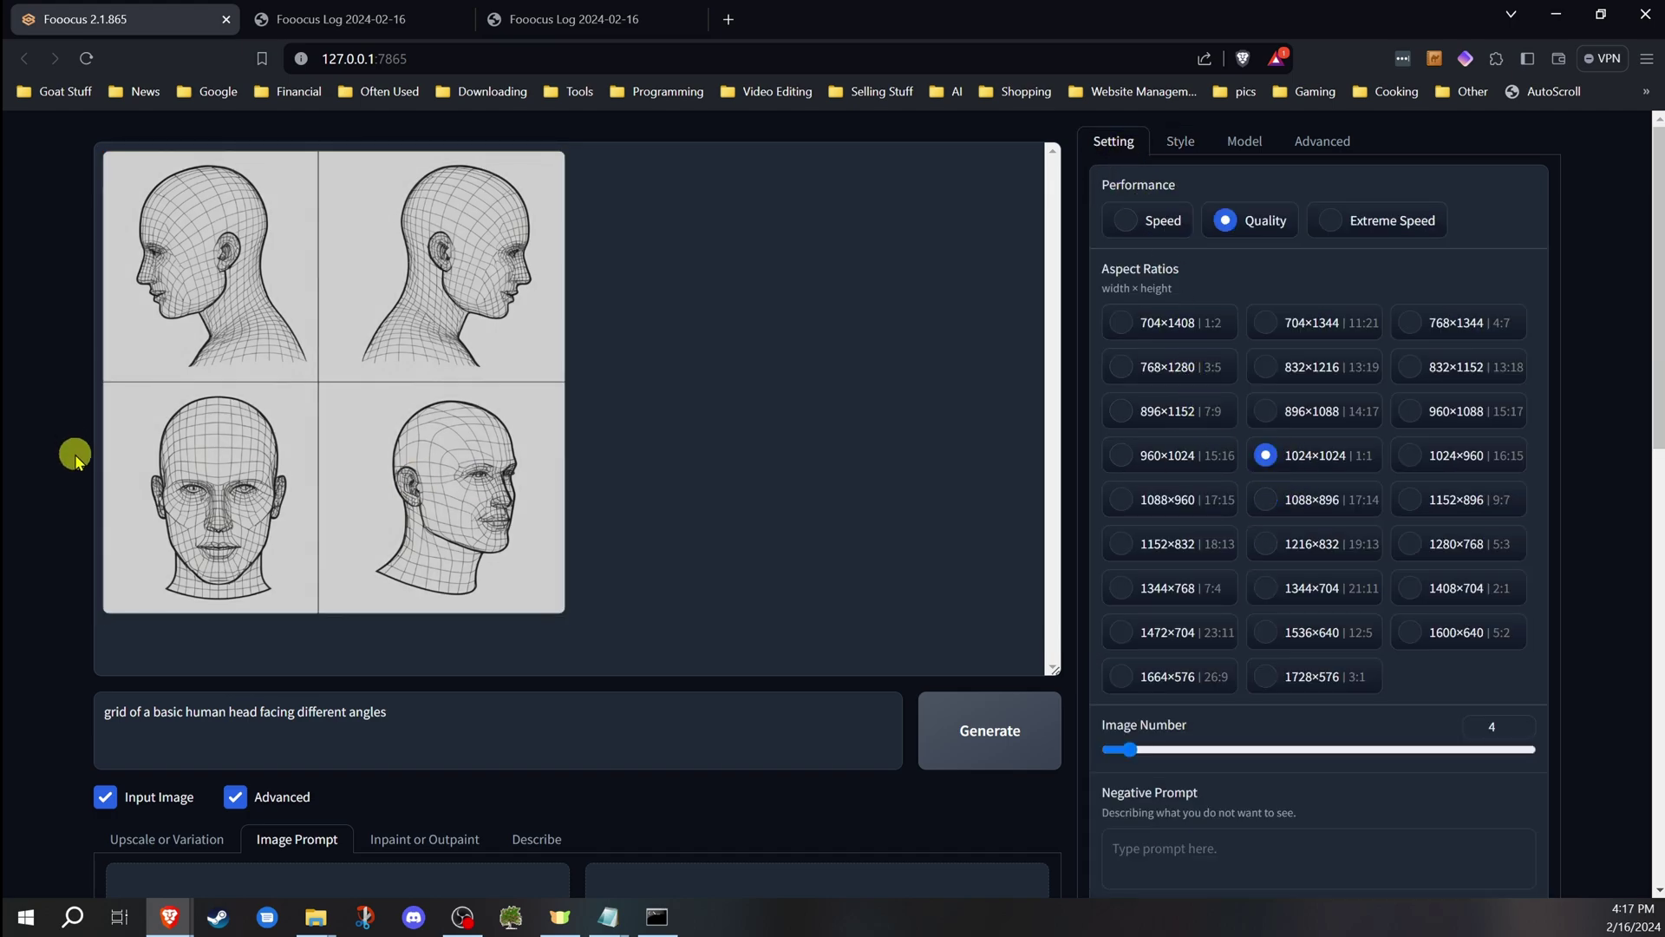
pyautogui.scroll(-3, 77, 457)
pyautogui.scroll(2, 78, 456)
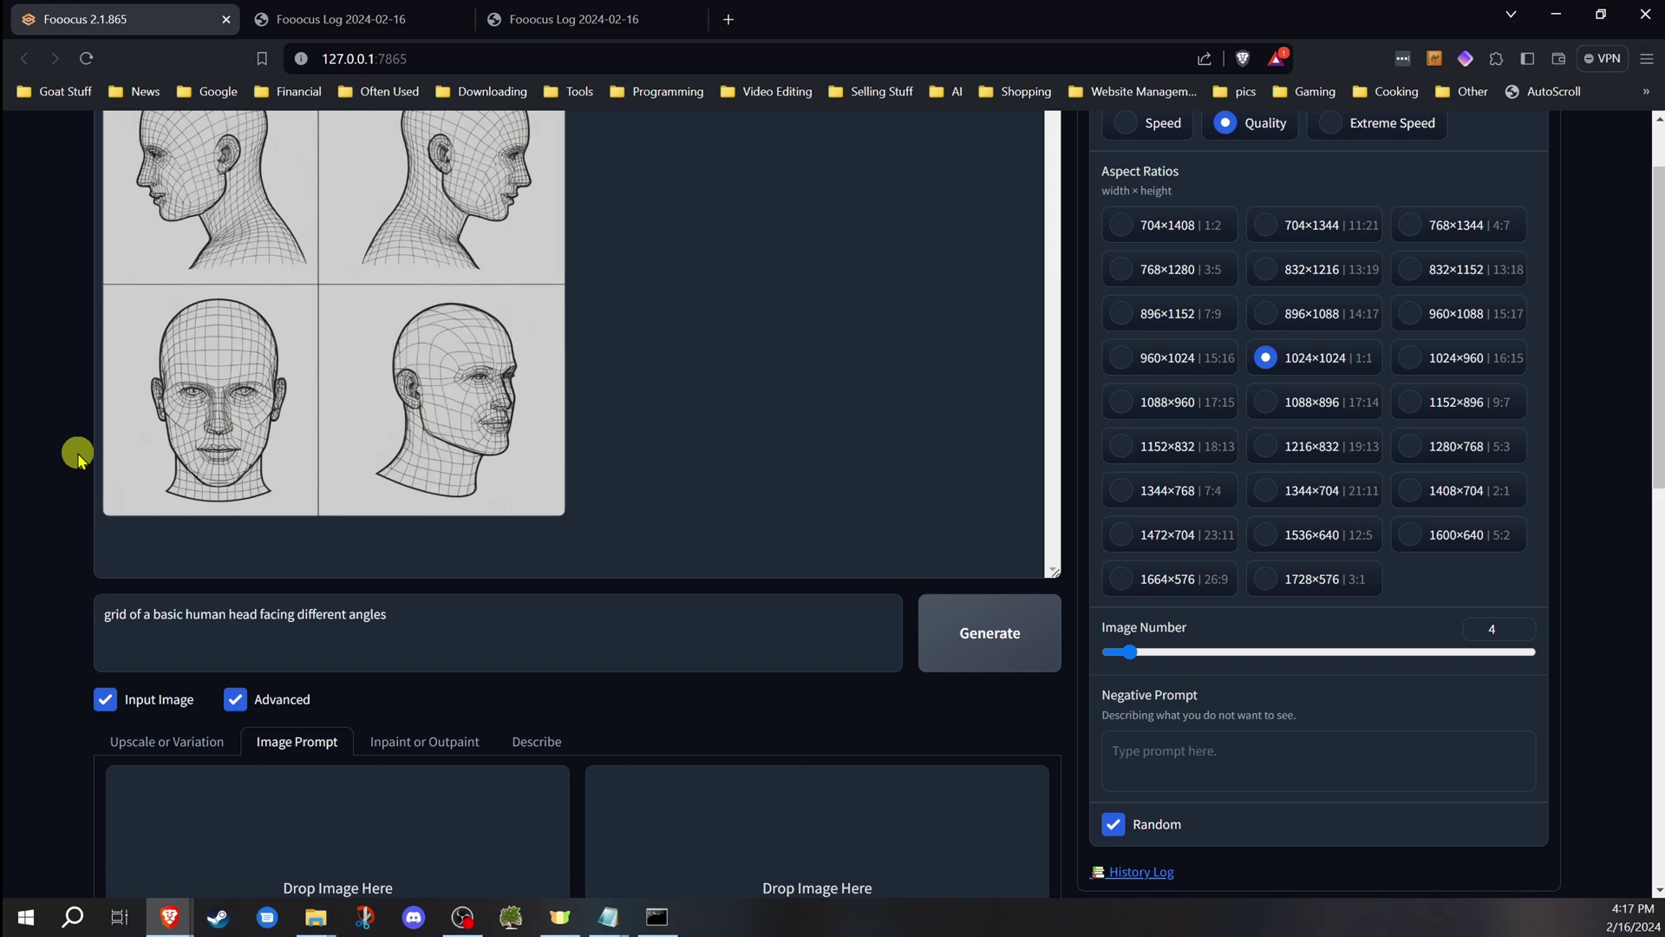
pyautogui.scroll(-1, 78, 436)
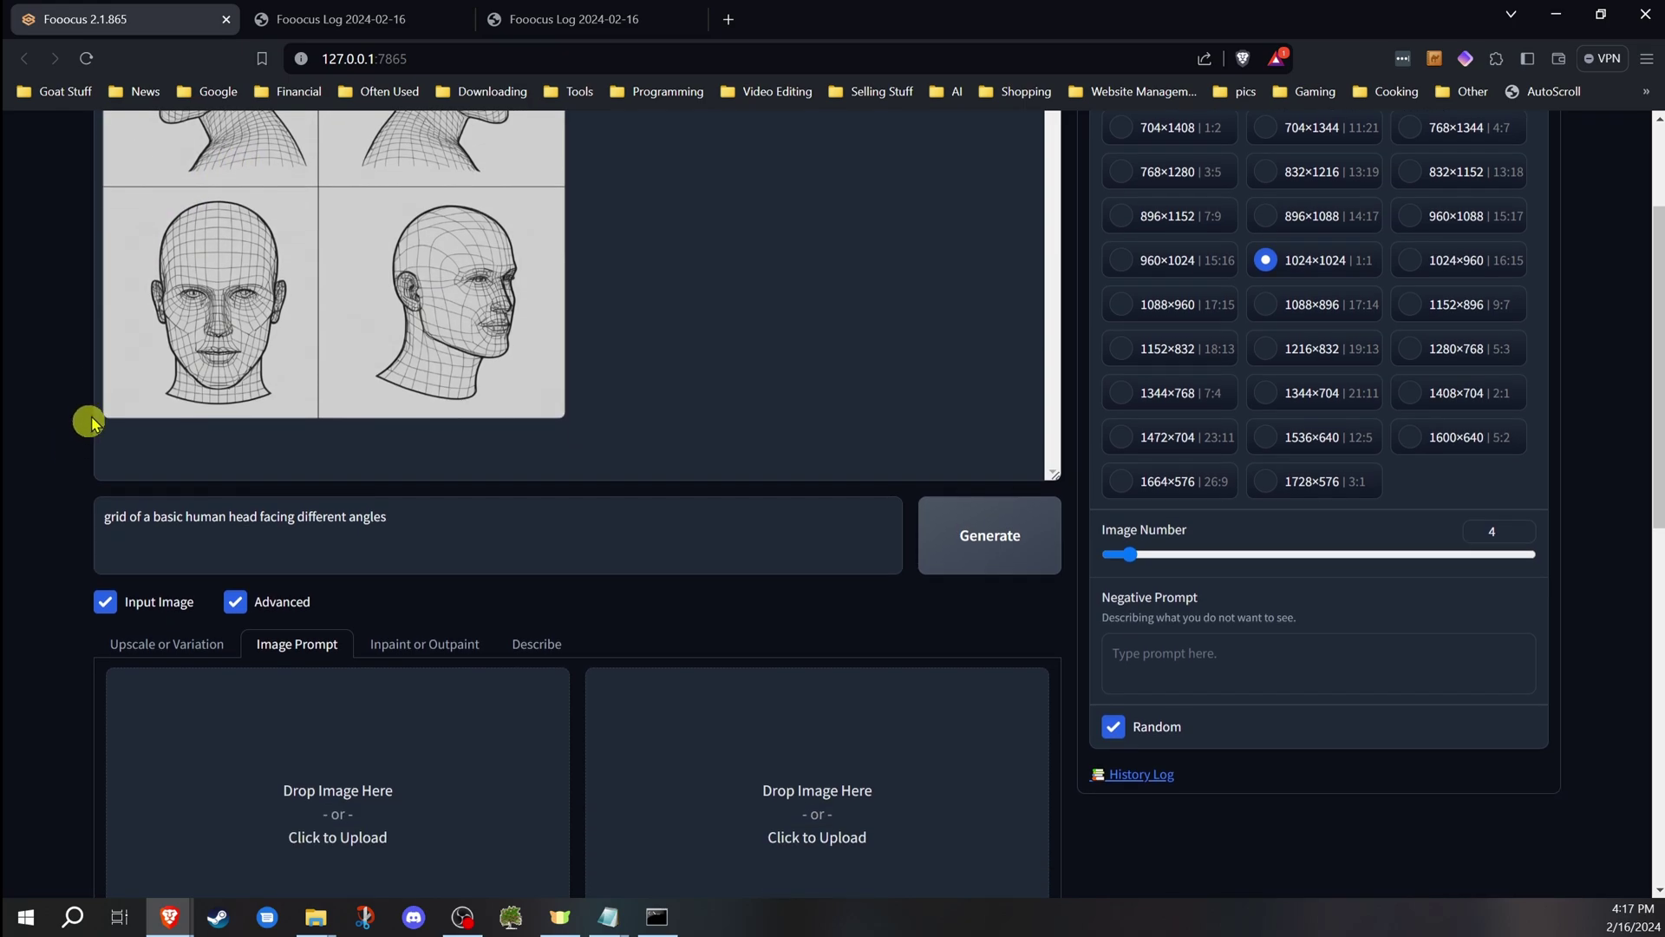
pyautogui.moveTo(312, 186); pyautogui.dragTo(354, 737)
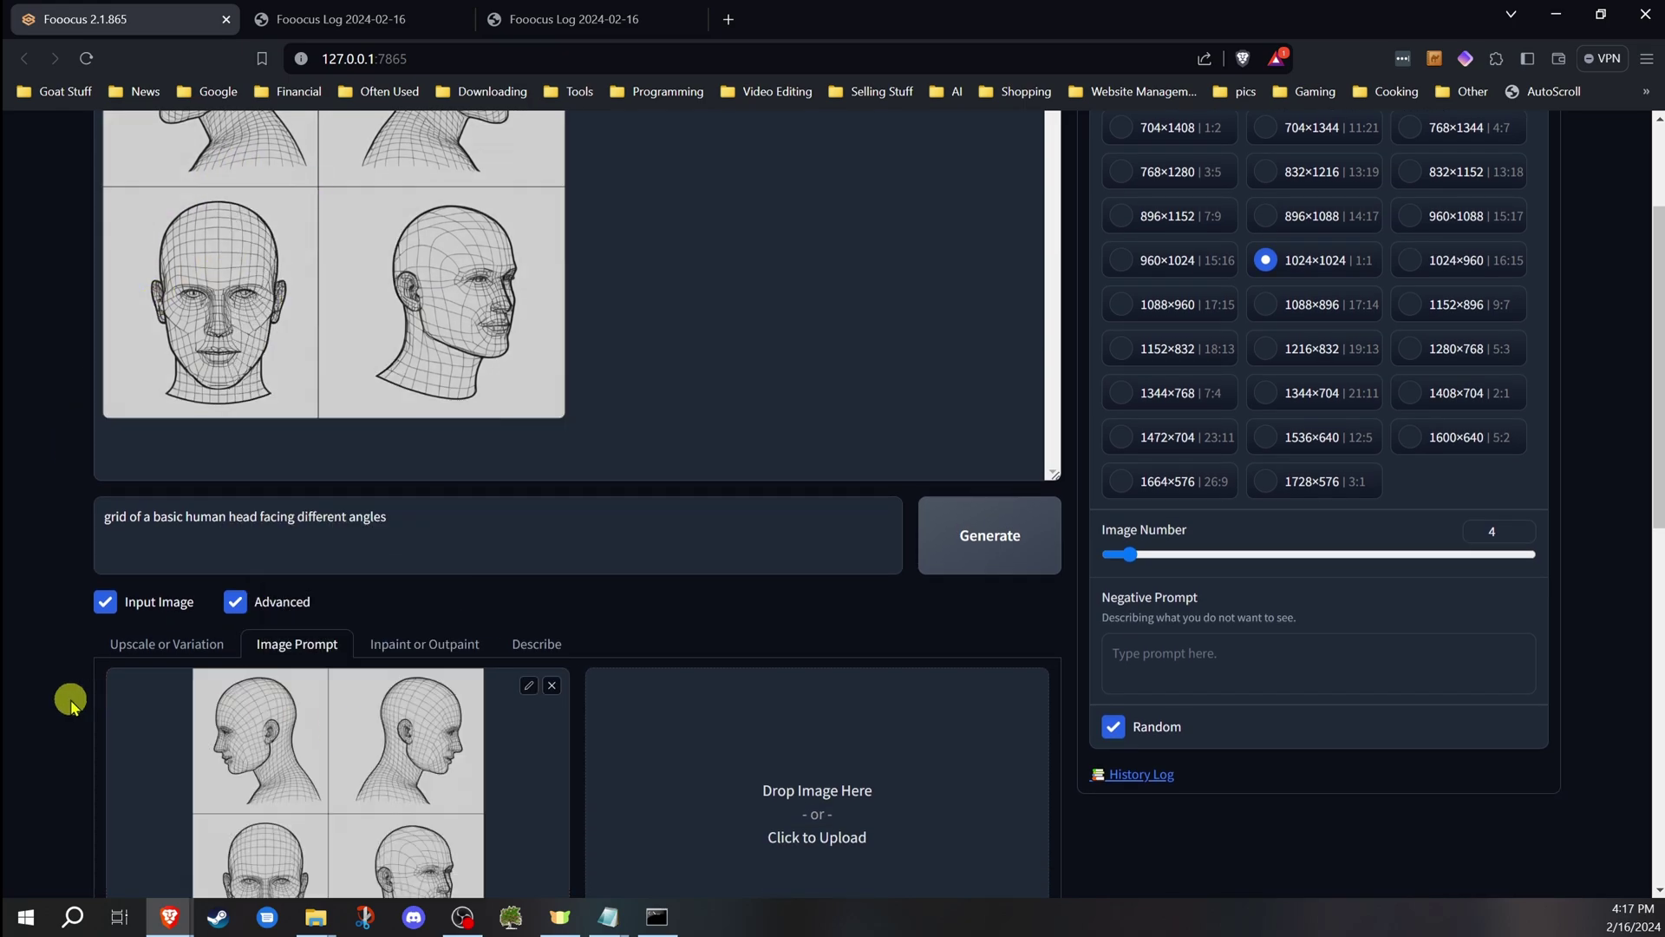
pyautogui.scroll(-3, 68, 703)
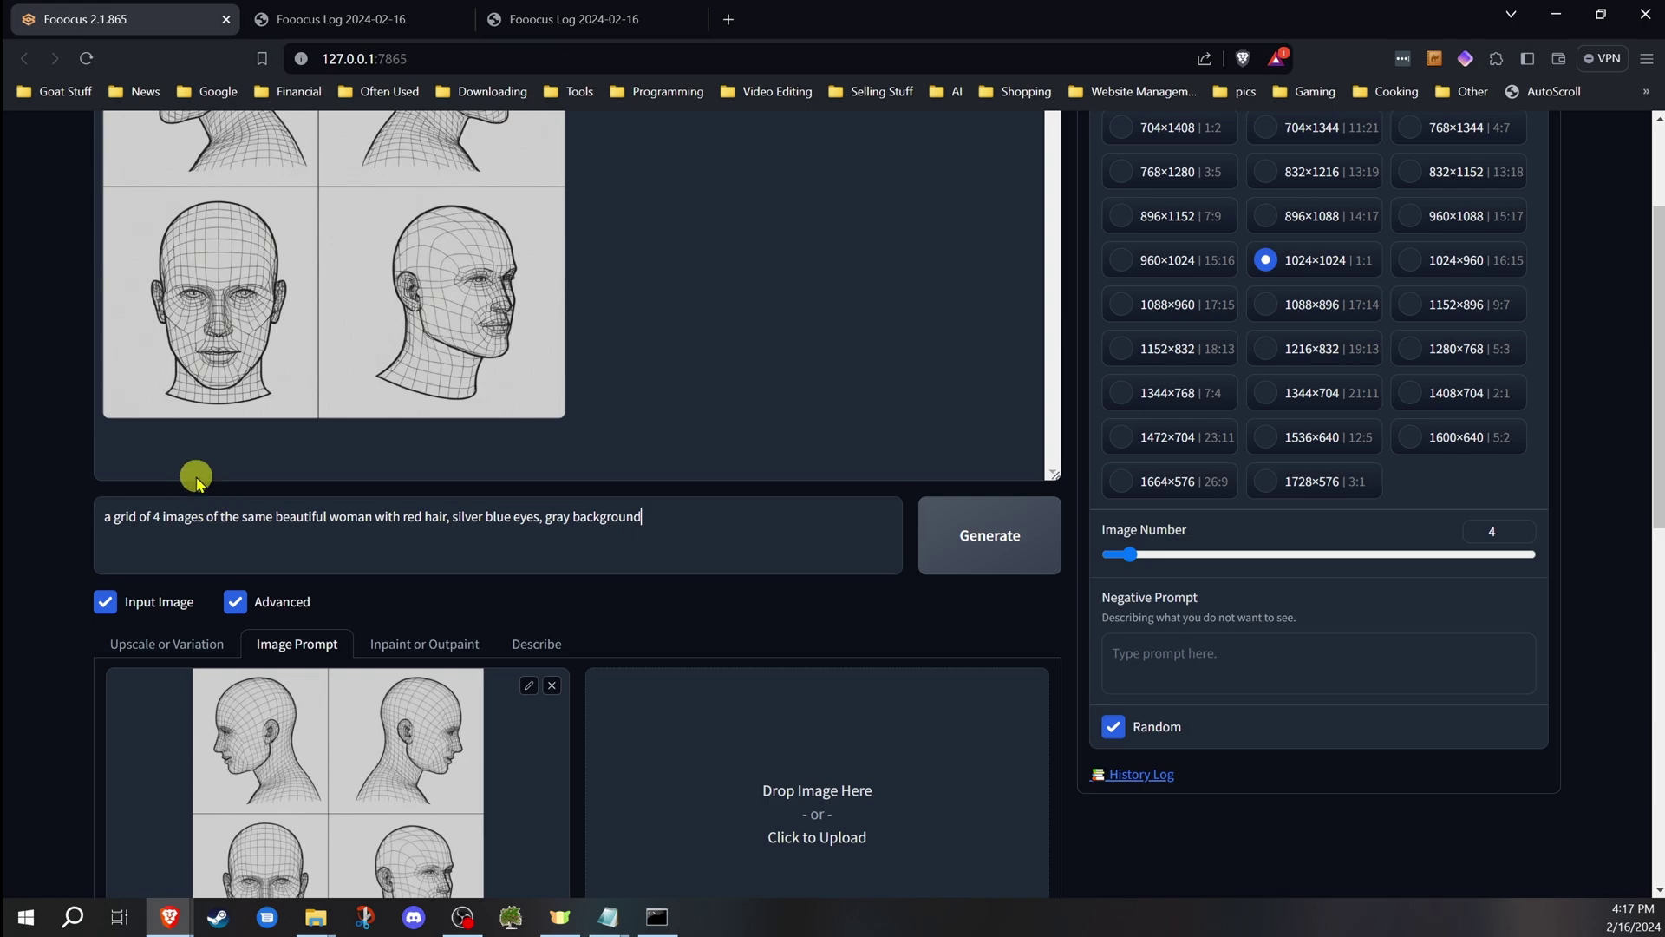
pyautogui.scroll(2, 177, 513)
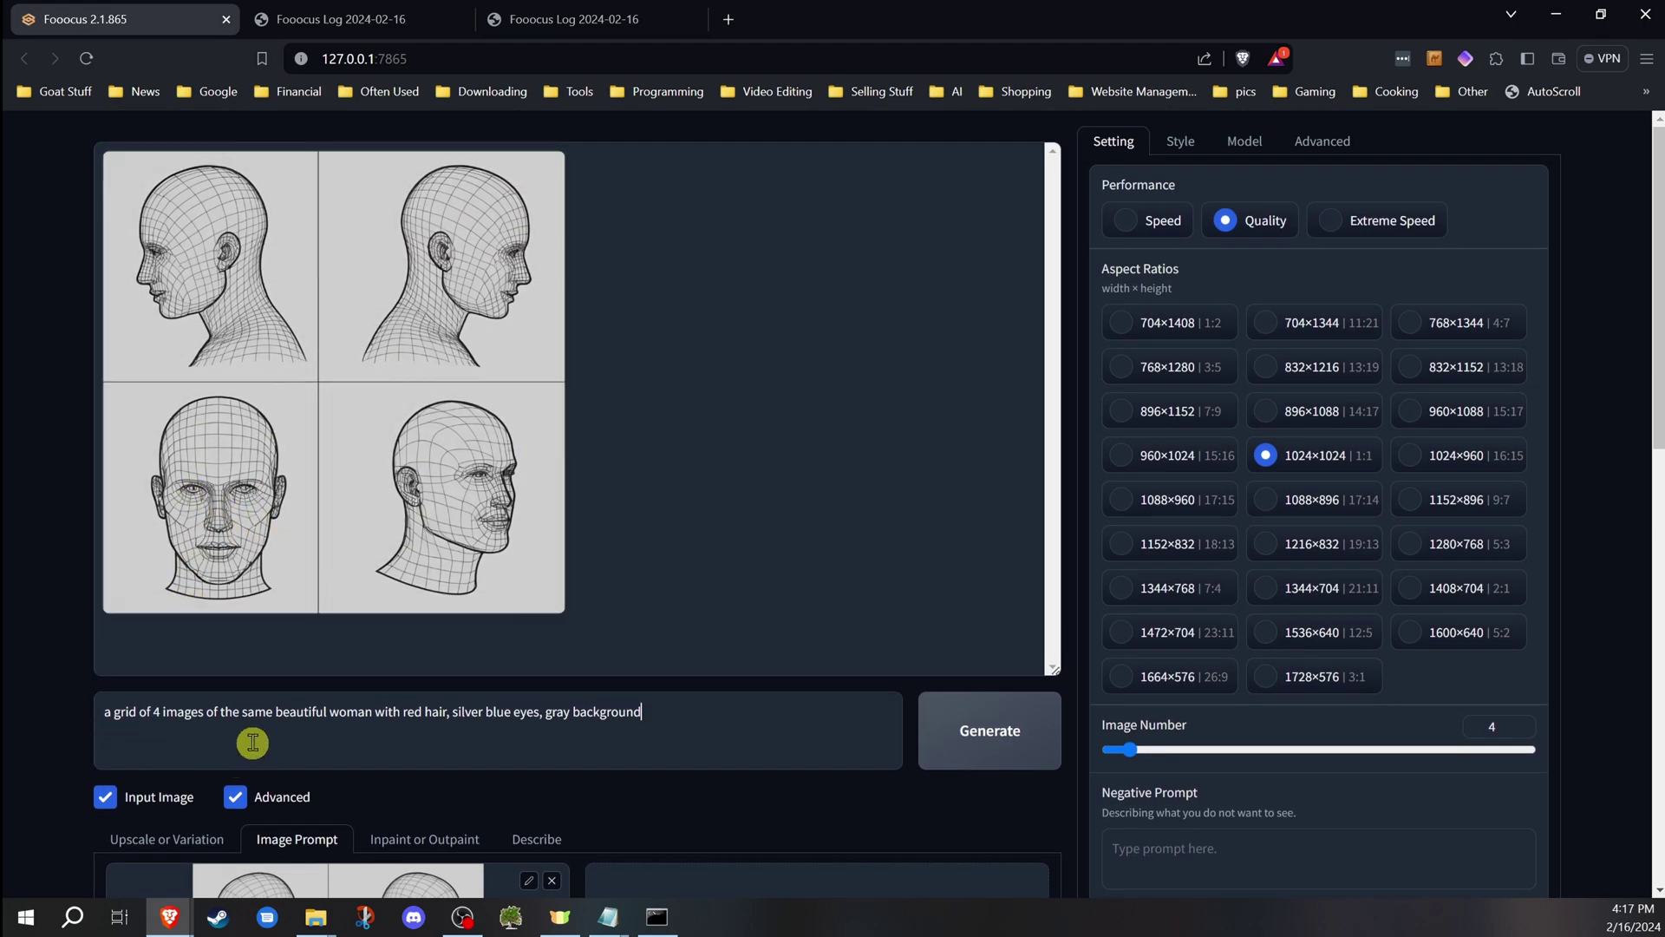
pyautogui.scroll(-3, 81, 702)
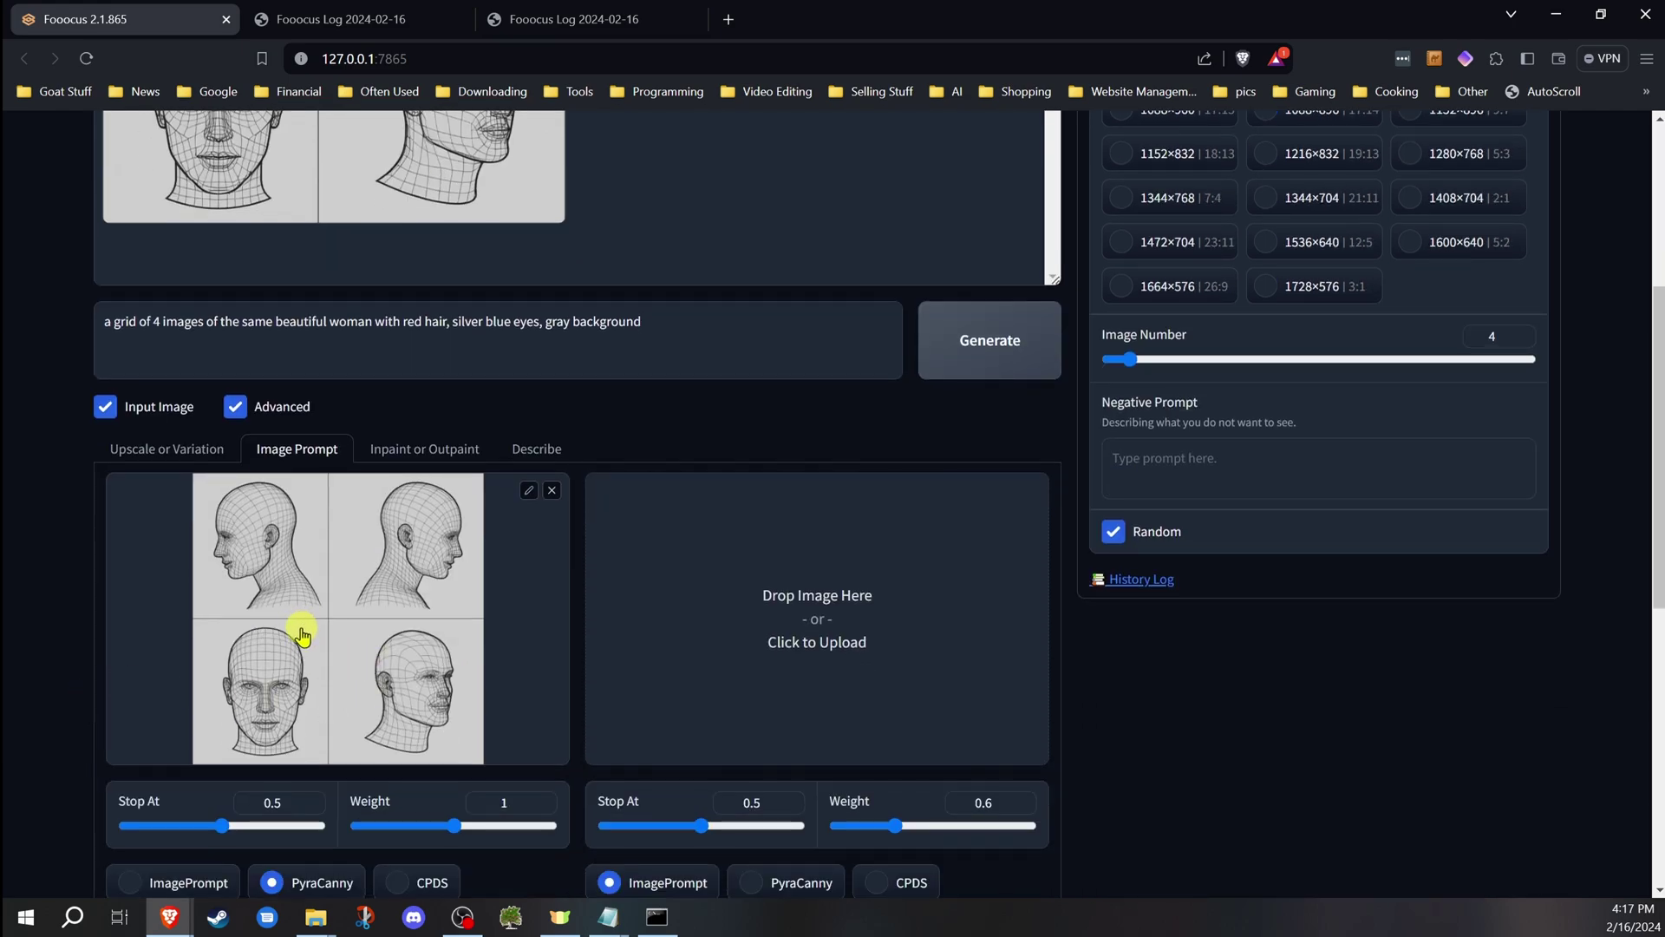
pyautogui.scroll(1, 299, 634)
pyautogui.scroll(2, 279, 613)
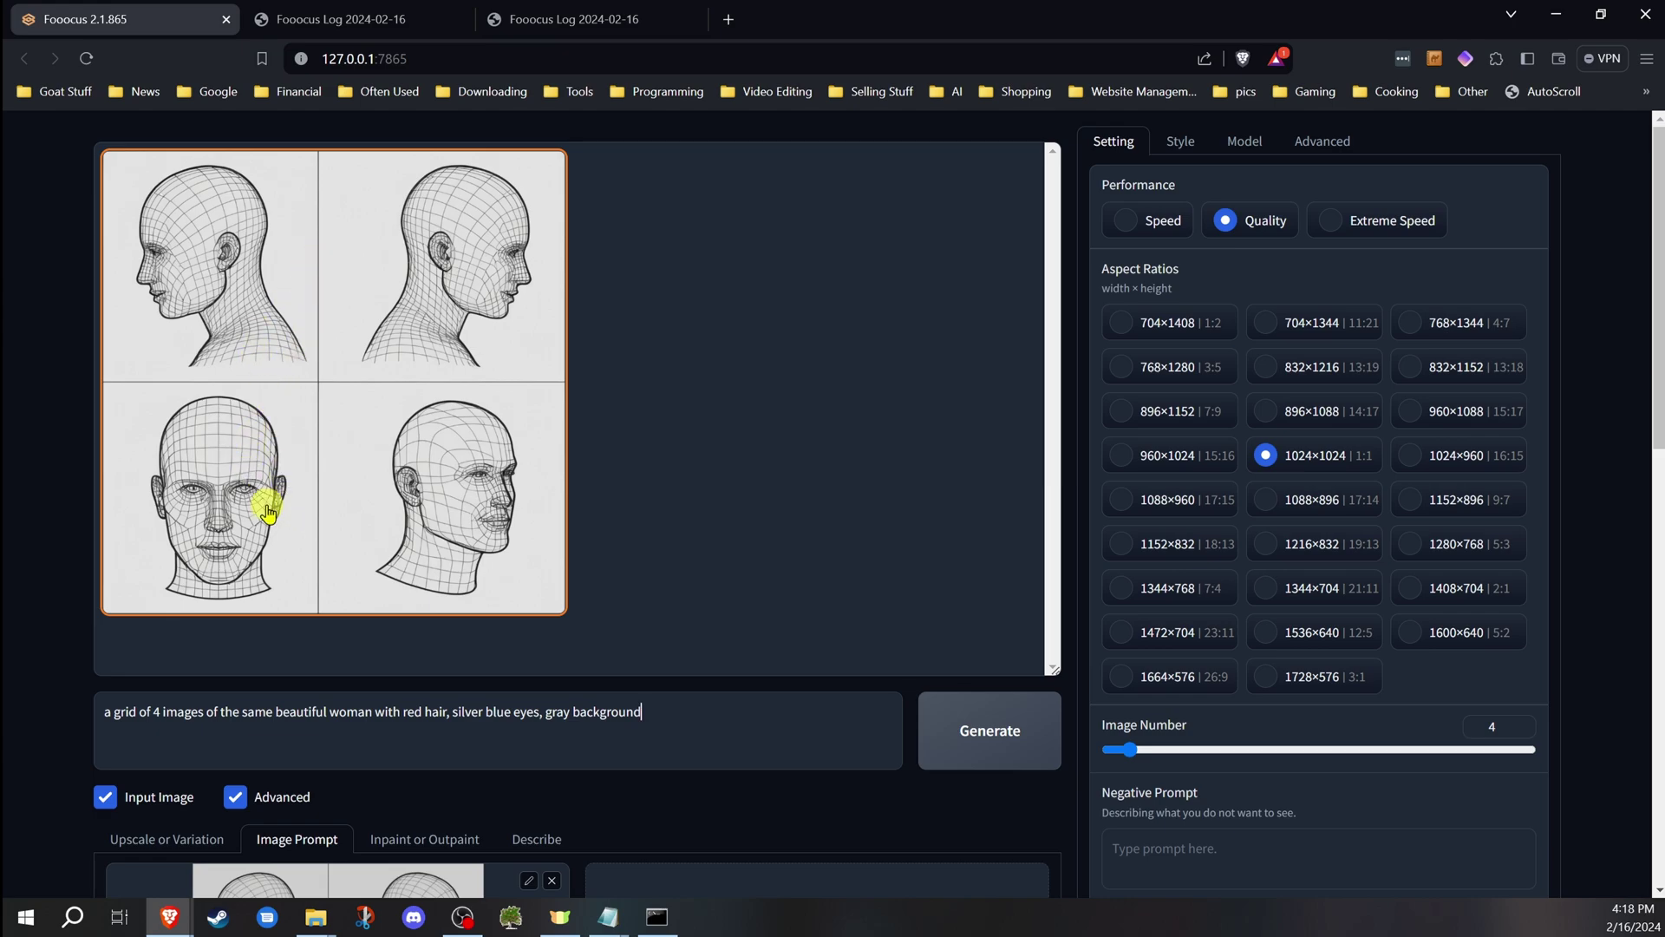
pyautogui.scroll(-3, 270, 507)
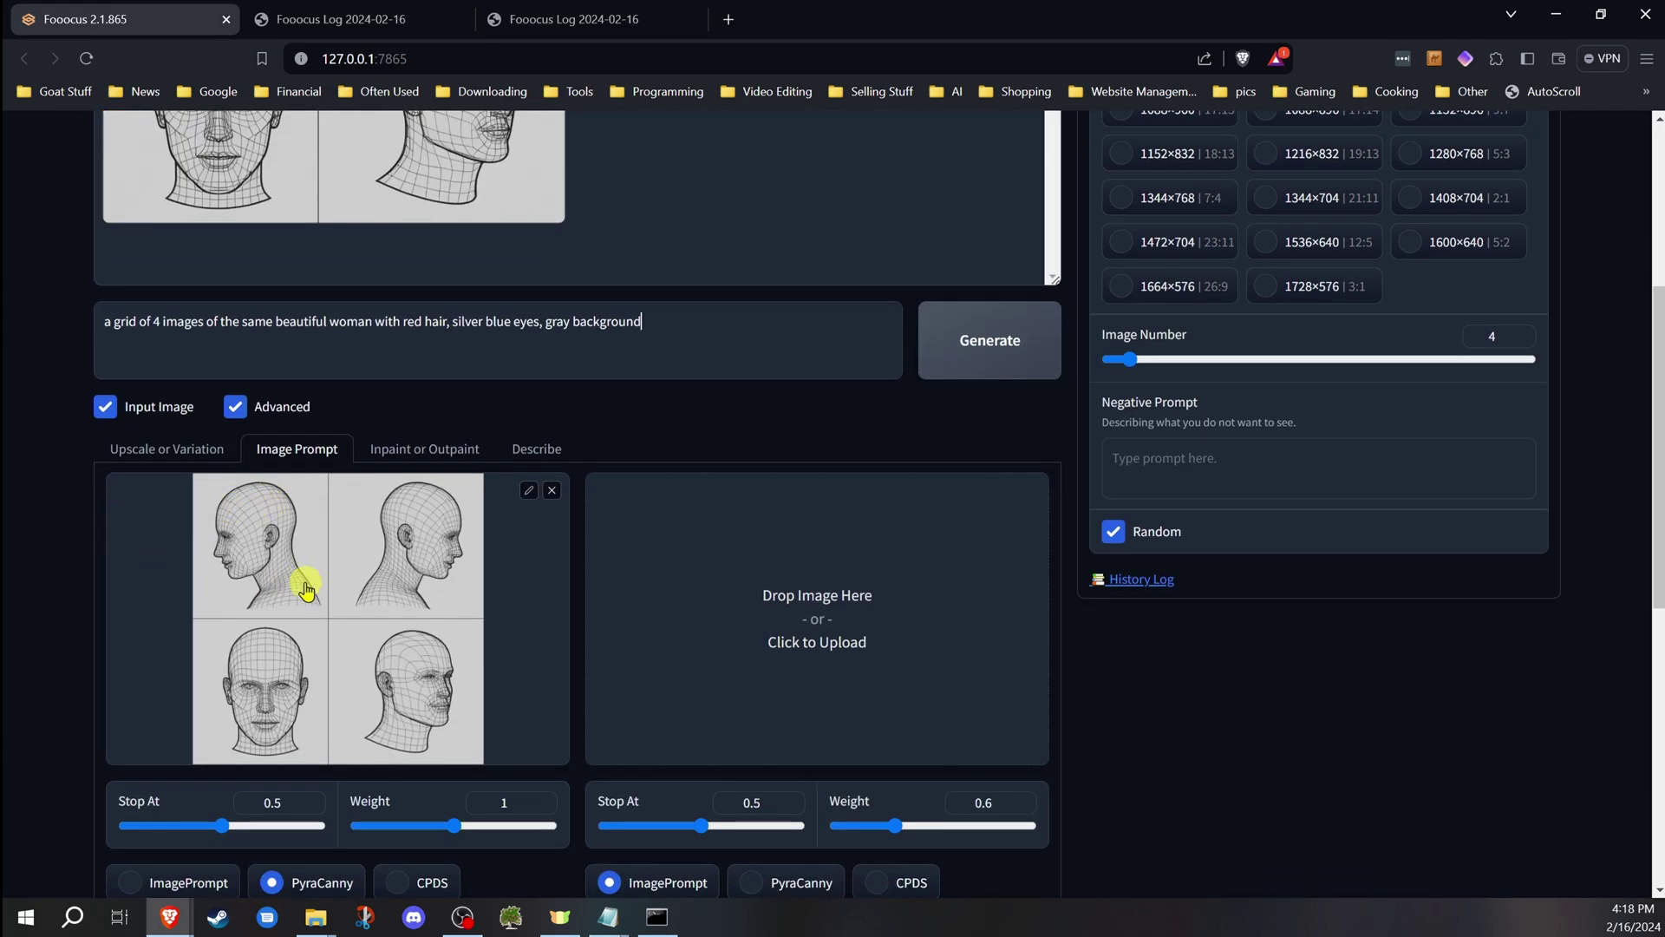
pyautogui.scroll(3, 195, 656)
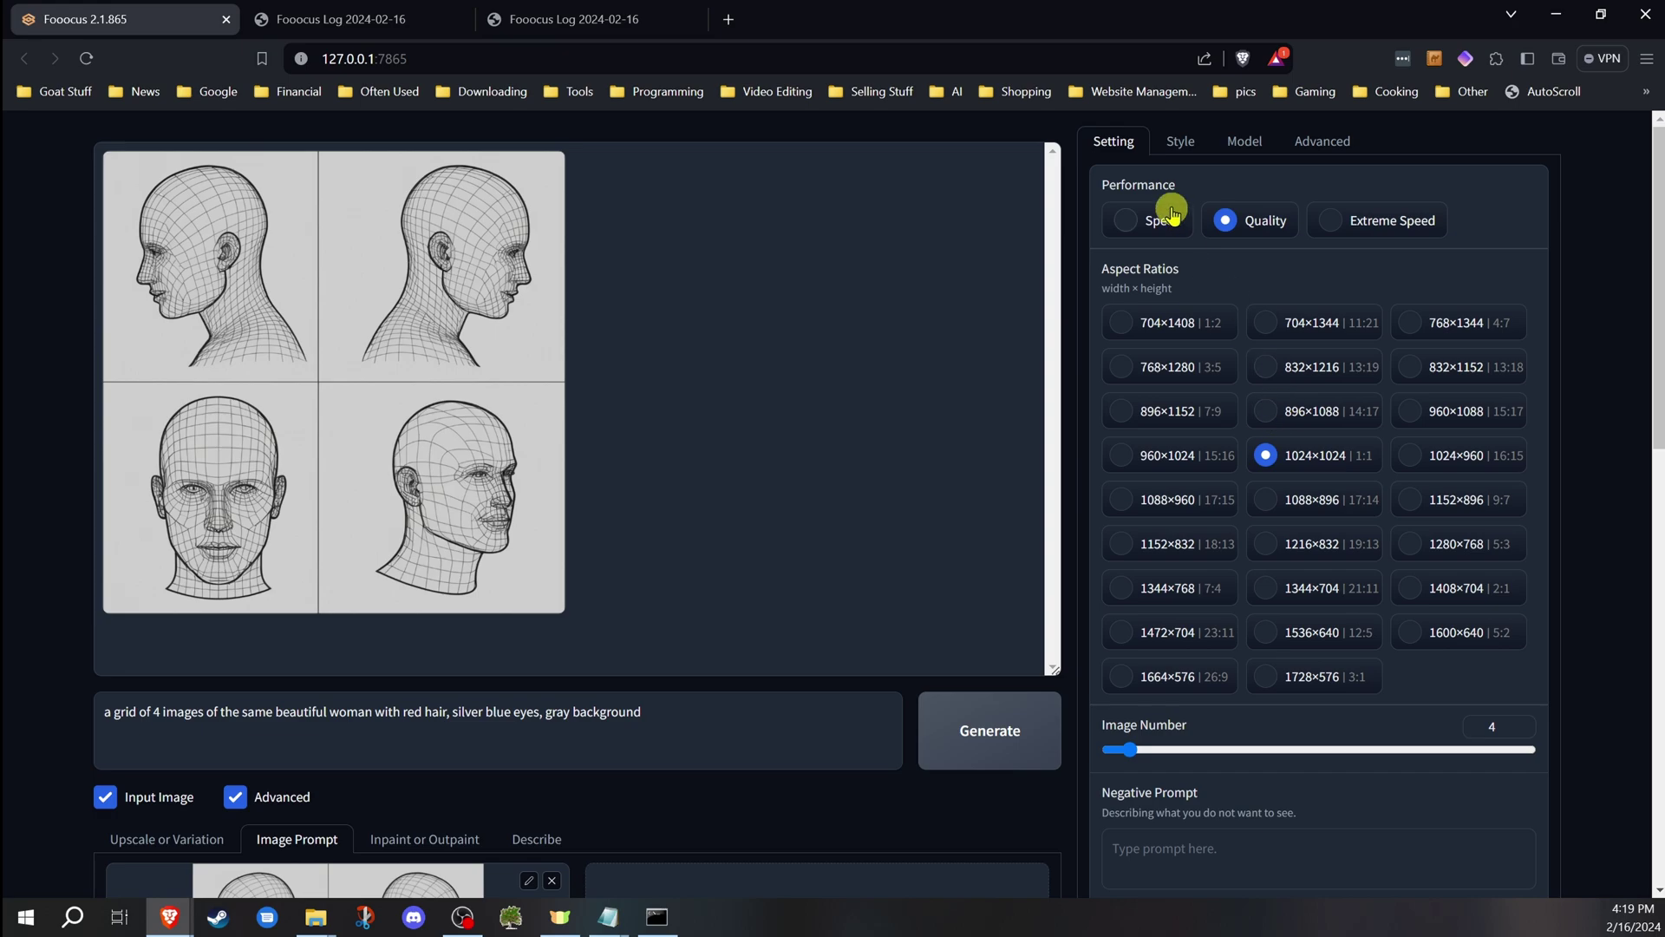
# Review the styles and settings, then generate the four red-haired woman portraits.
pyautogui.click(1180, 140)
pyautogui.click(1114, 140)
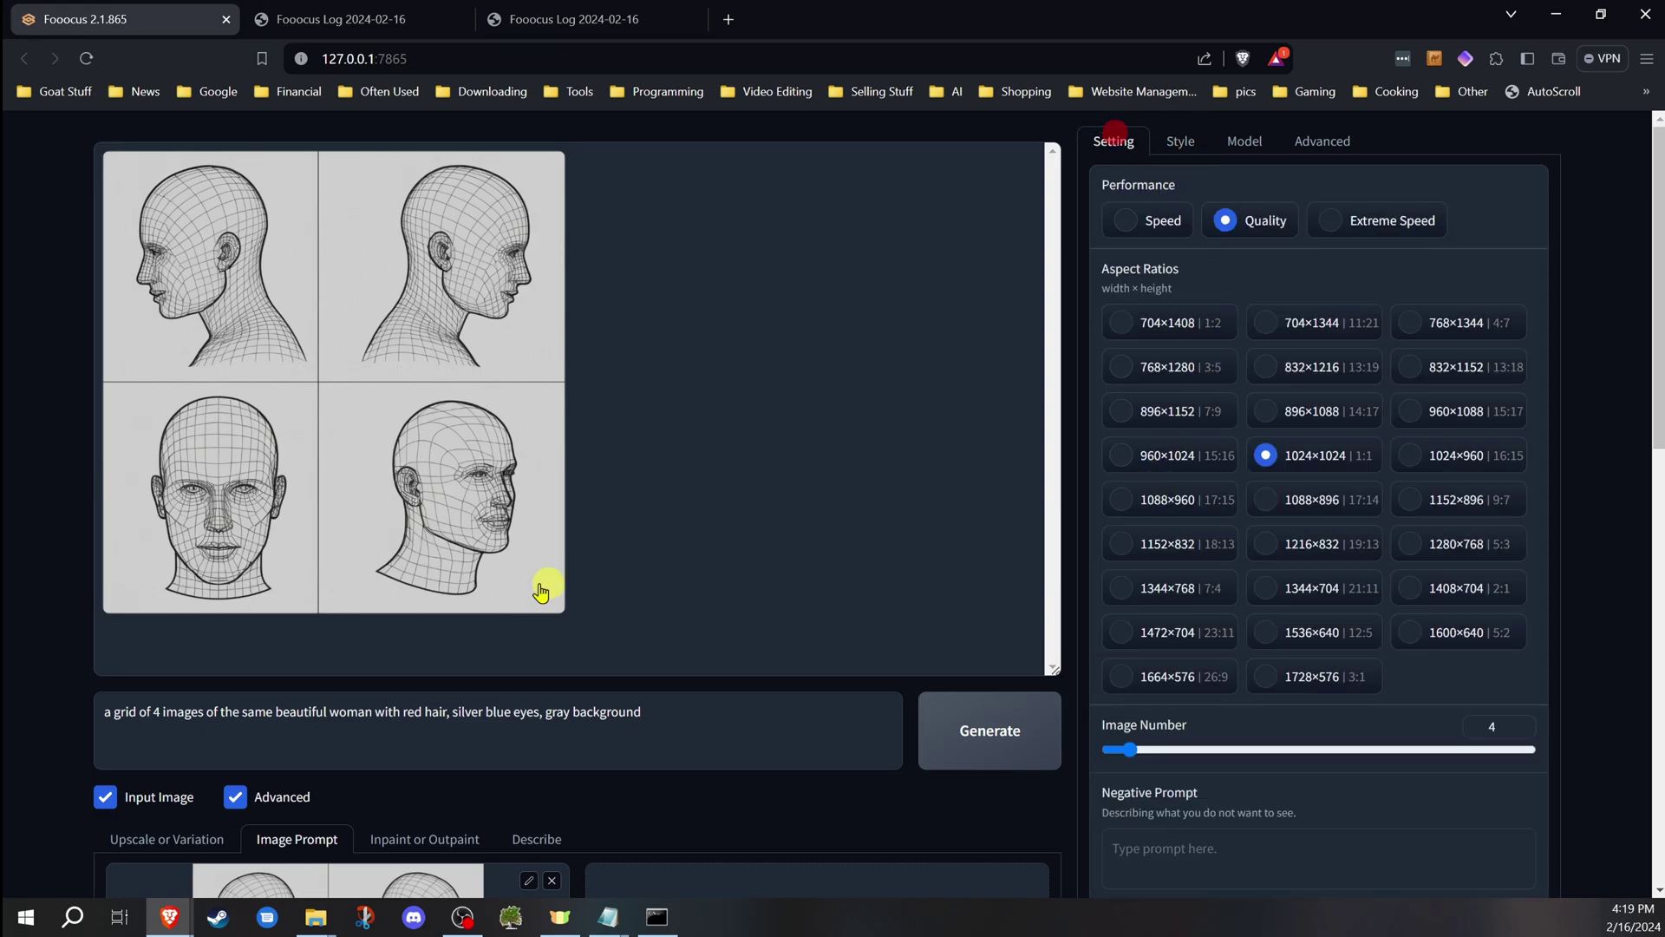
pyautogui.scroll(-4, 124, 564)
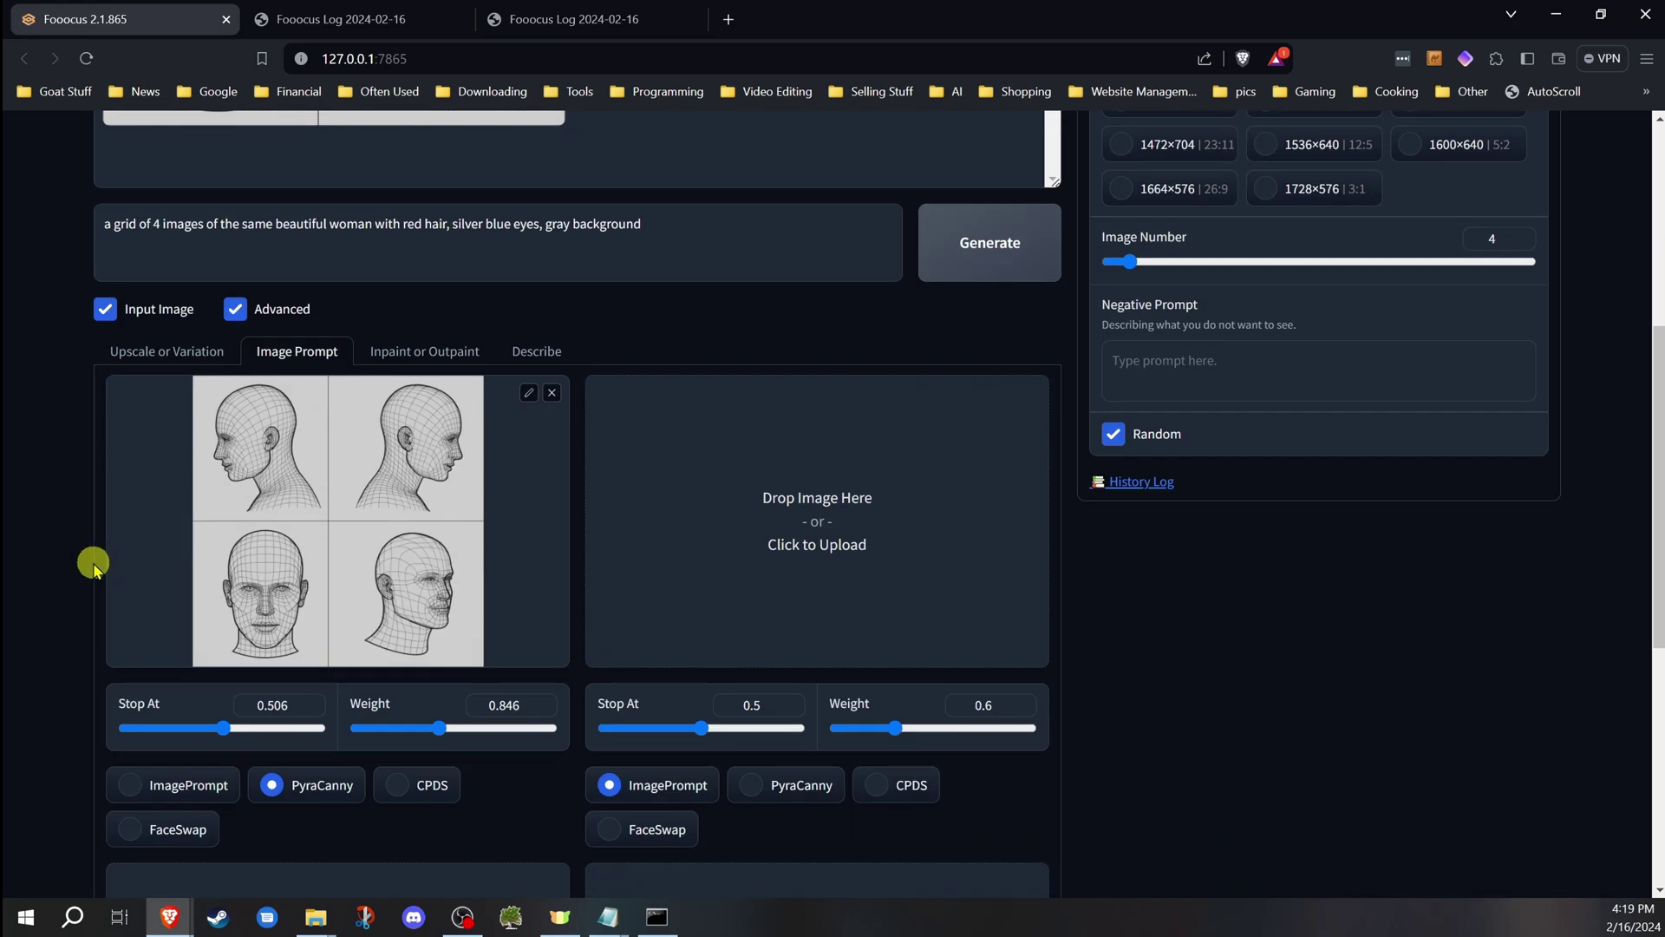
pyautogui.scroll(-3, 100, 562)
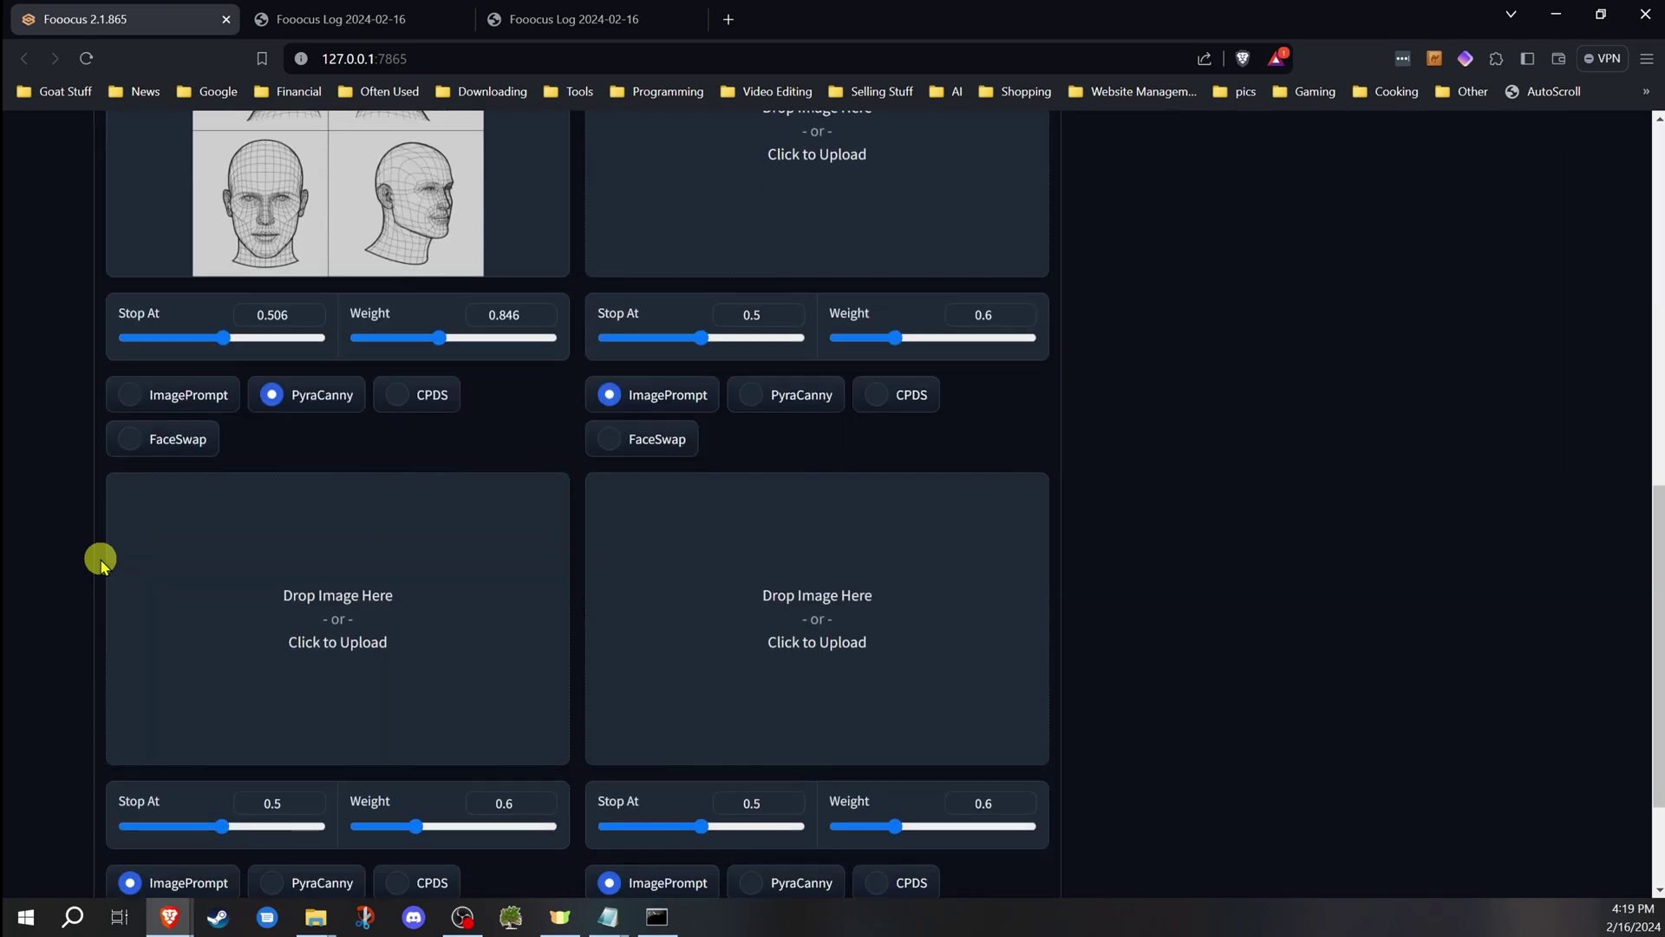
pyautogui.scroll(6, 103, 557)
pyautogui.scroll(-2, 105, 552)
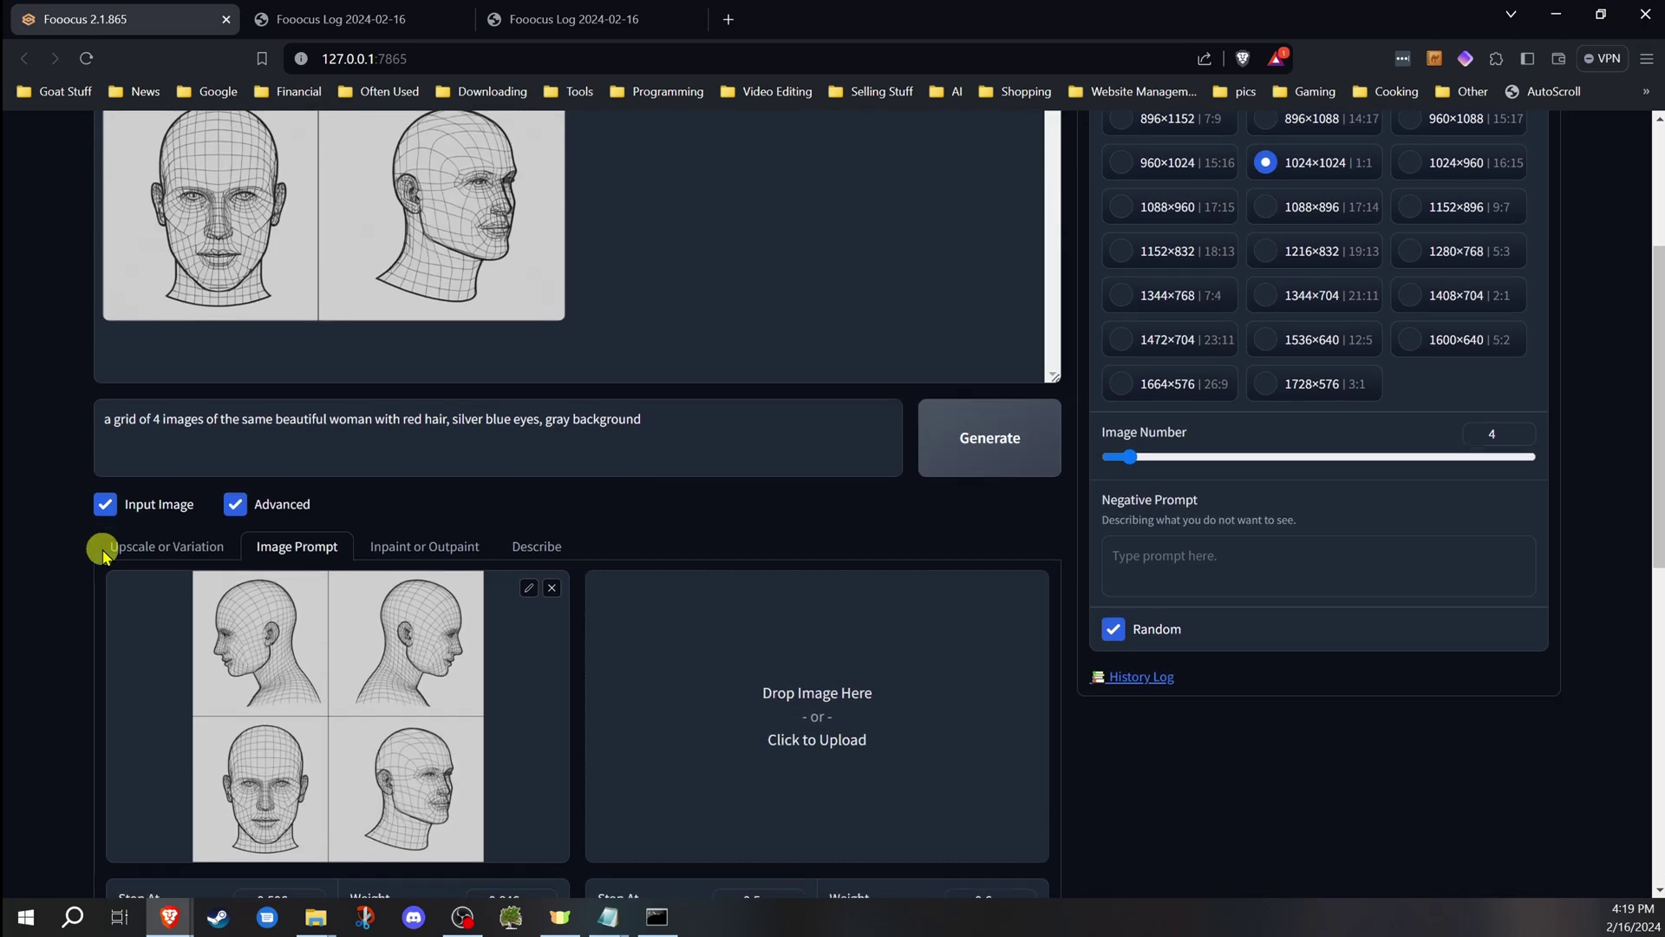
pyautogui.scroll(-1, 104, 551)
pyautogui.scroll(-1, 208, 670)
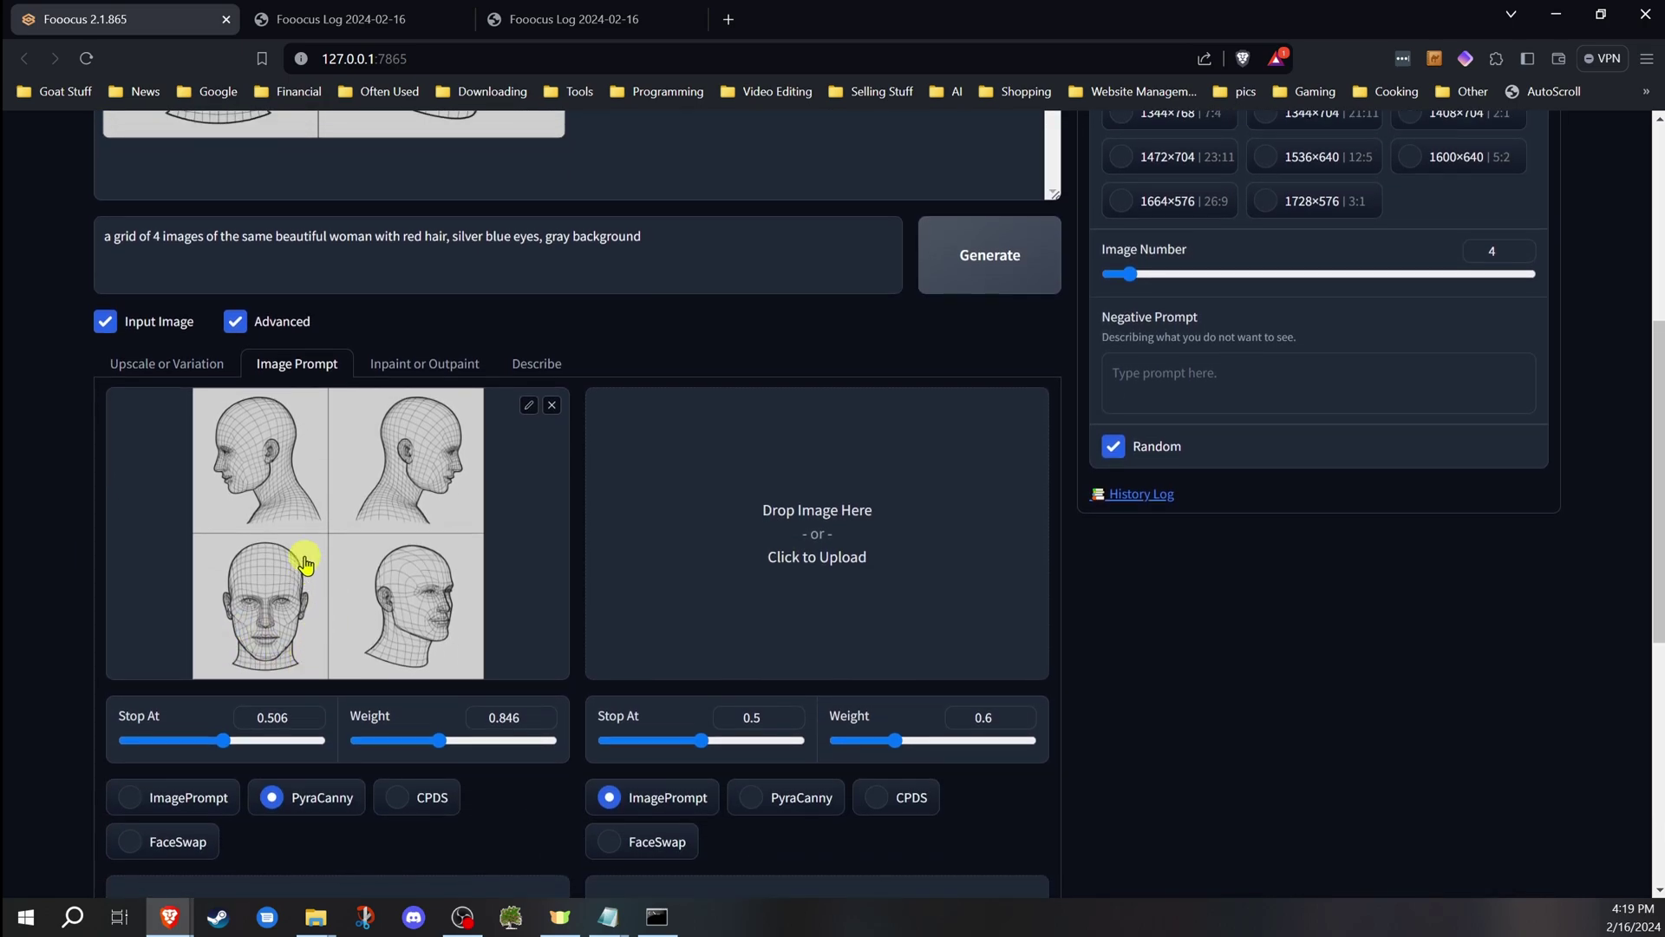
pyautogui.scroll(3, 305, 554)
pyautogui.click(985, 730)
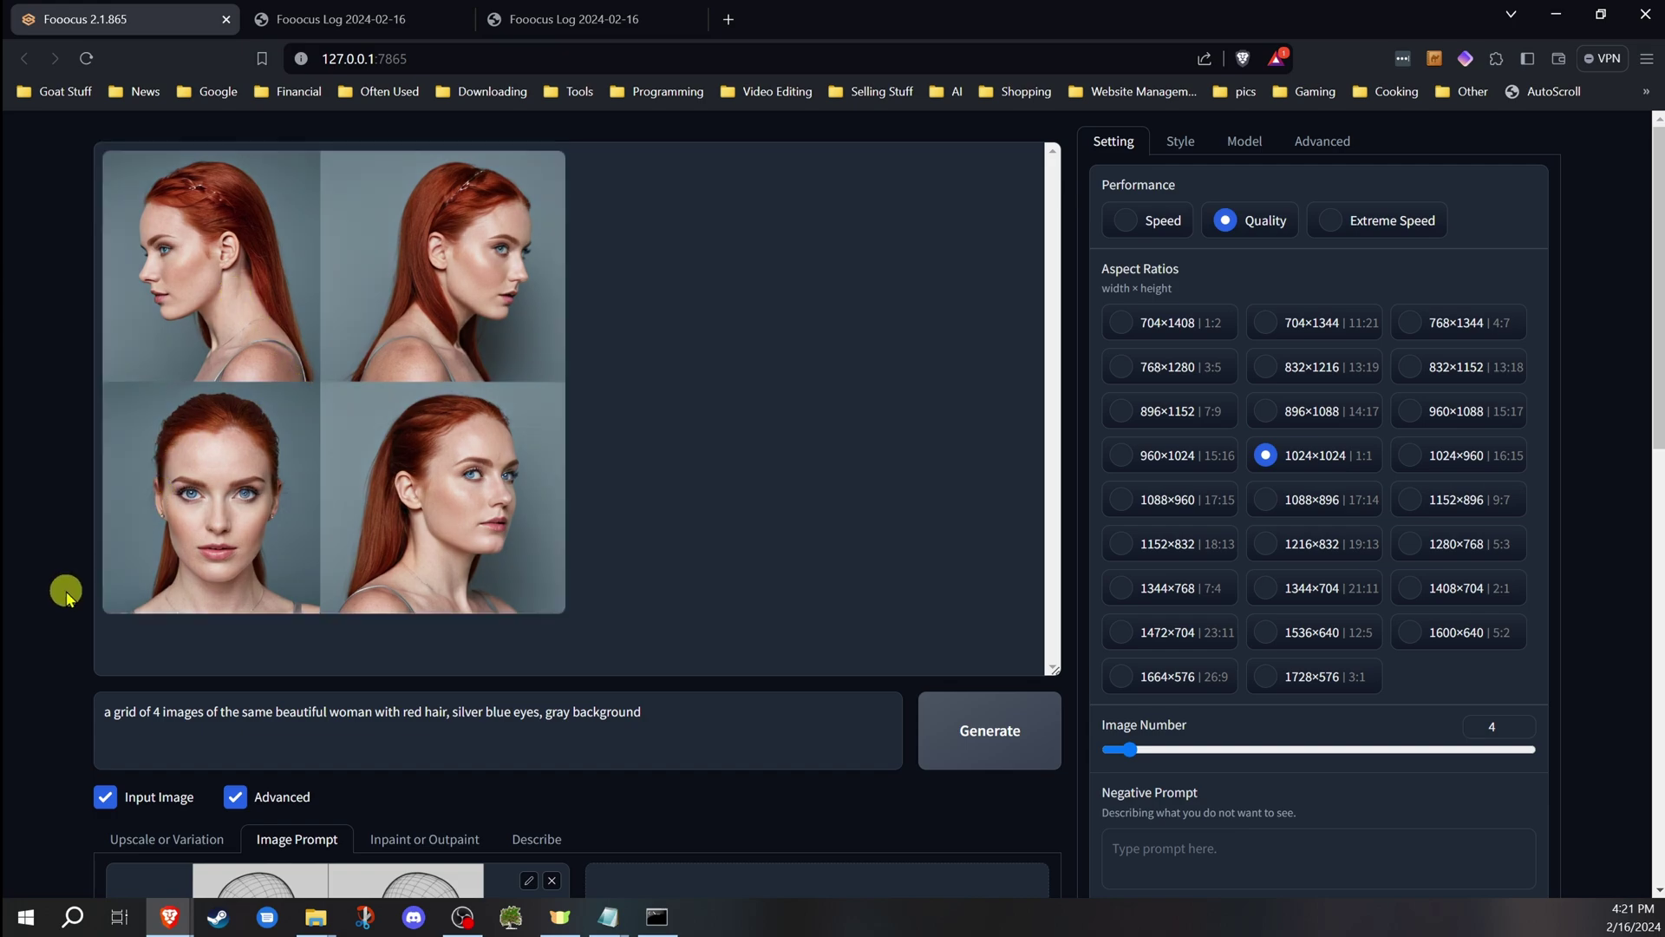
pyautogui.scroll(-1, 66, 602)
pyautogui.scroll(-1, 122, 763)
pyautogui.scroll(-3, 123, 762)
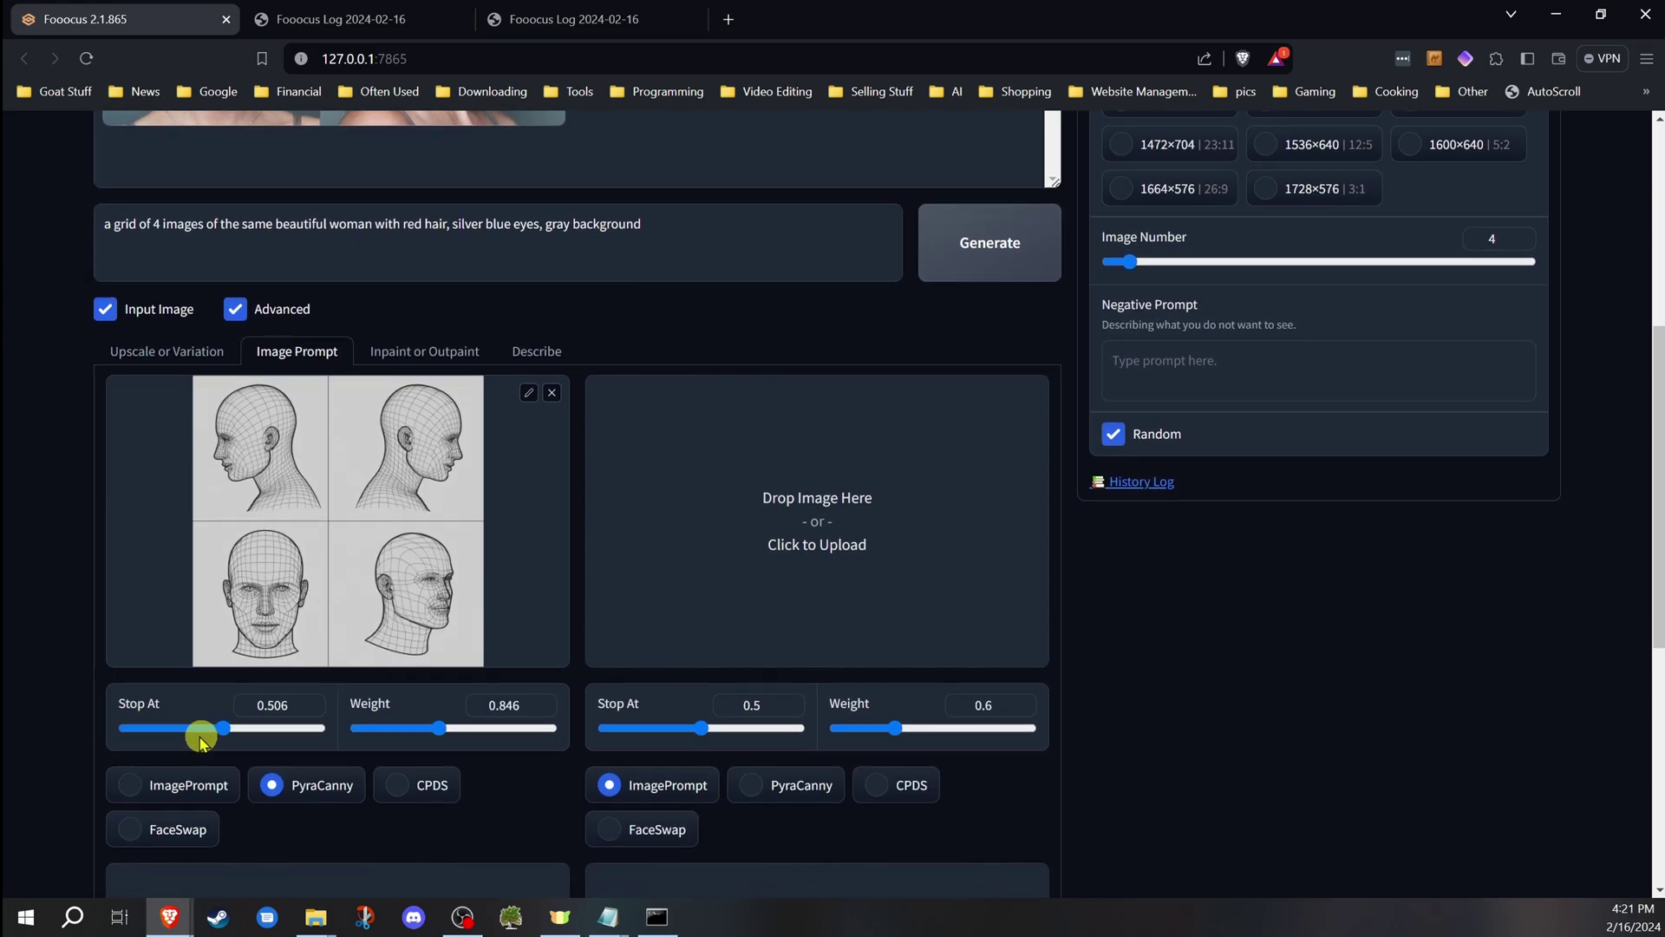
pyautogui.scroll(4, 130, 657)
pyautogui.scroll(1, 118, 638)
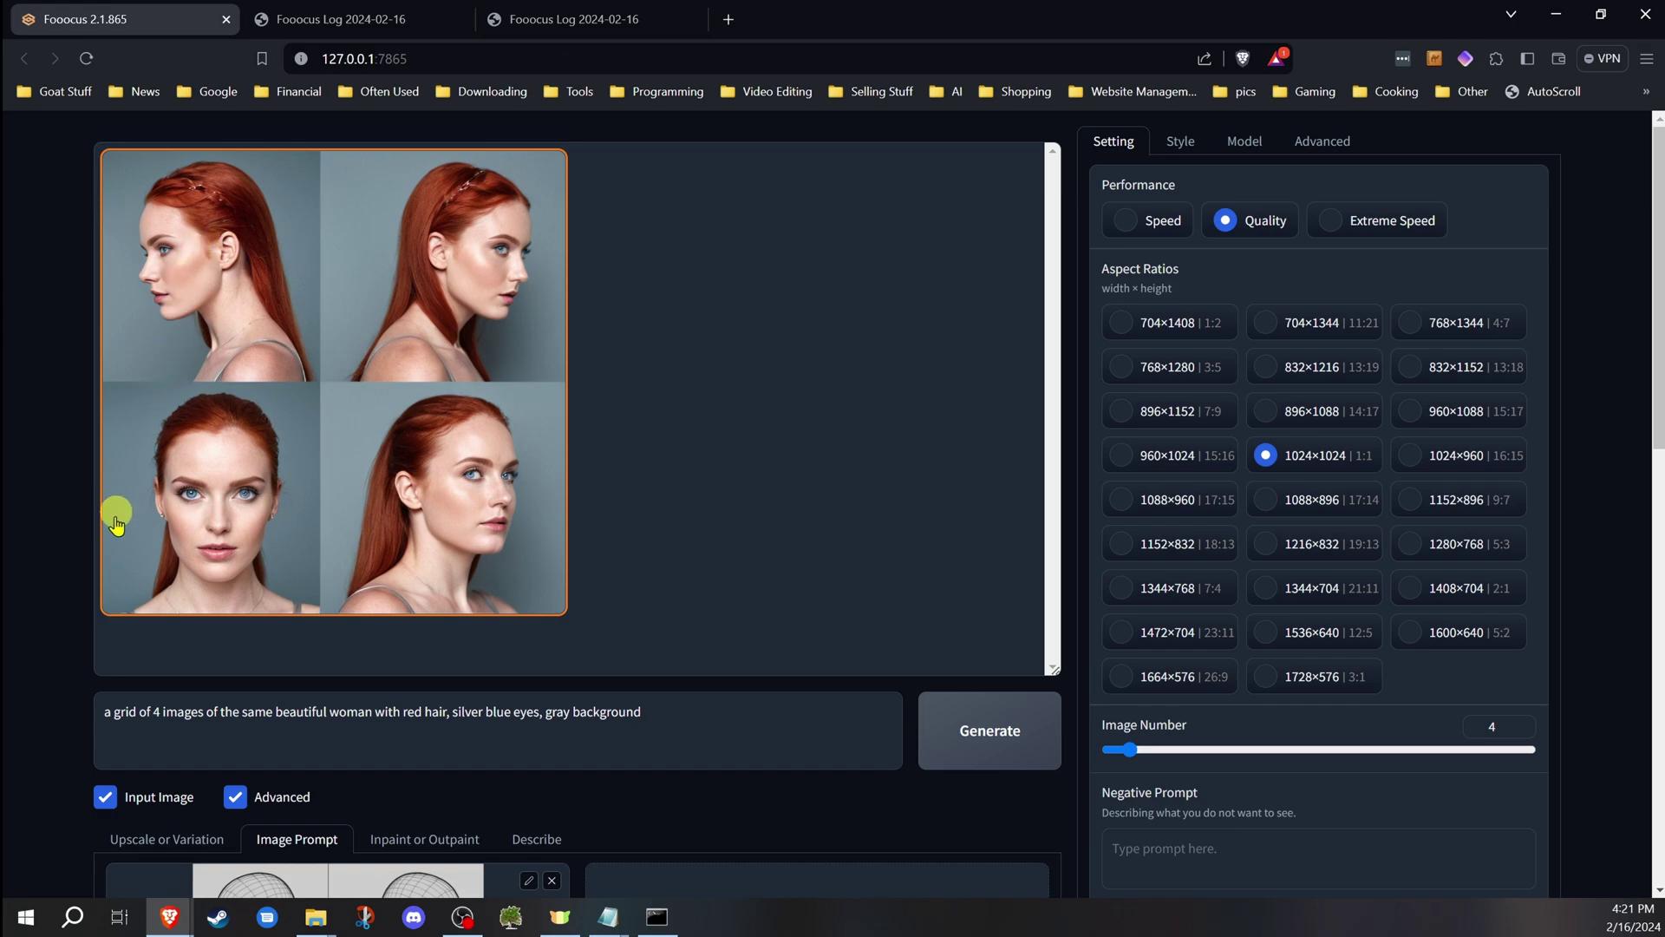
pyautogui.scroll(-2, 104, 550)
pyautogui.scroll(-1, 105, 618)
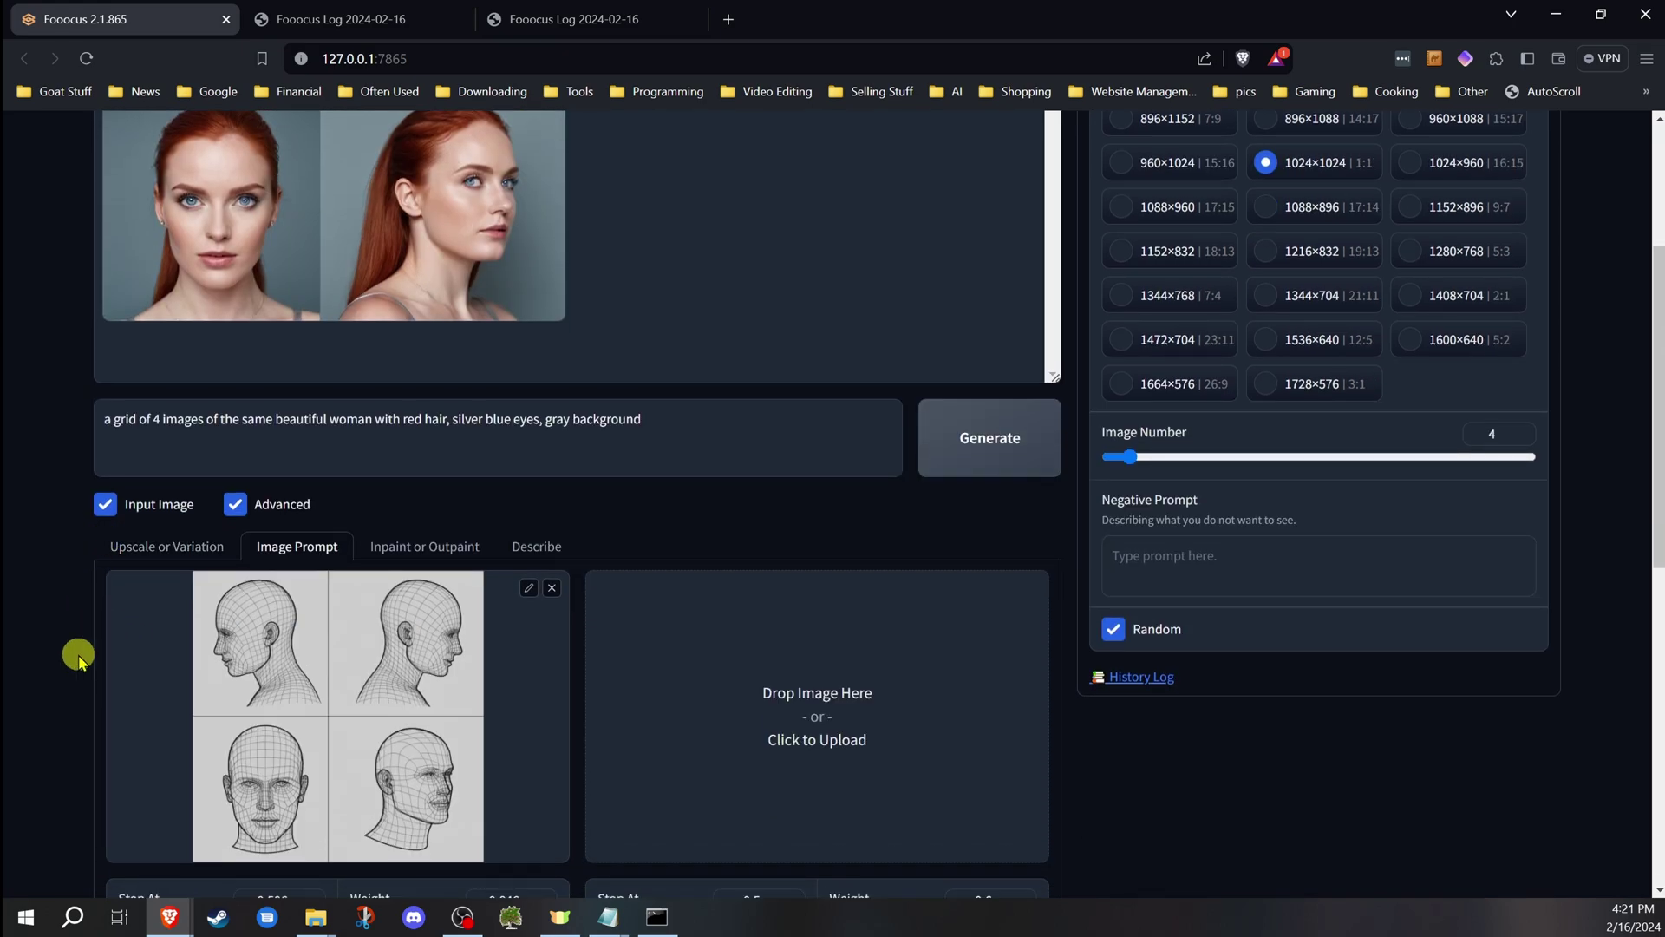
pyautogui.scroll(-1, 72, 654)
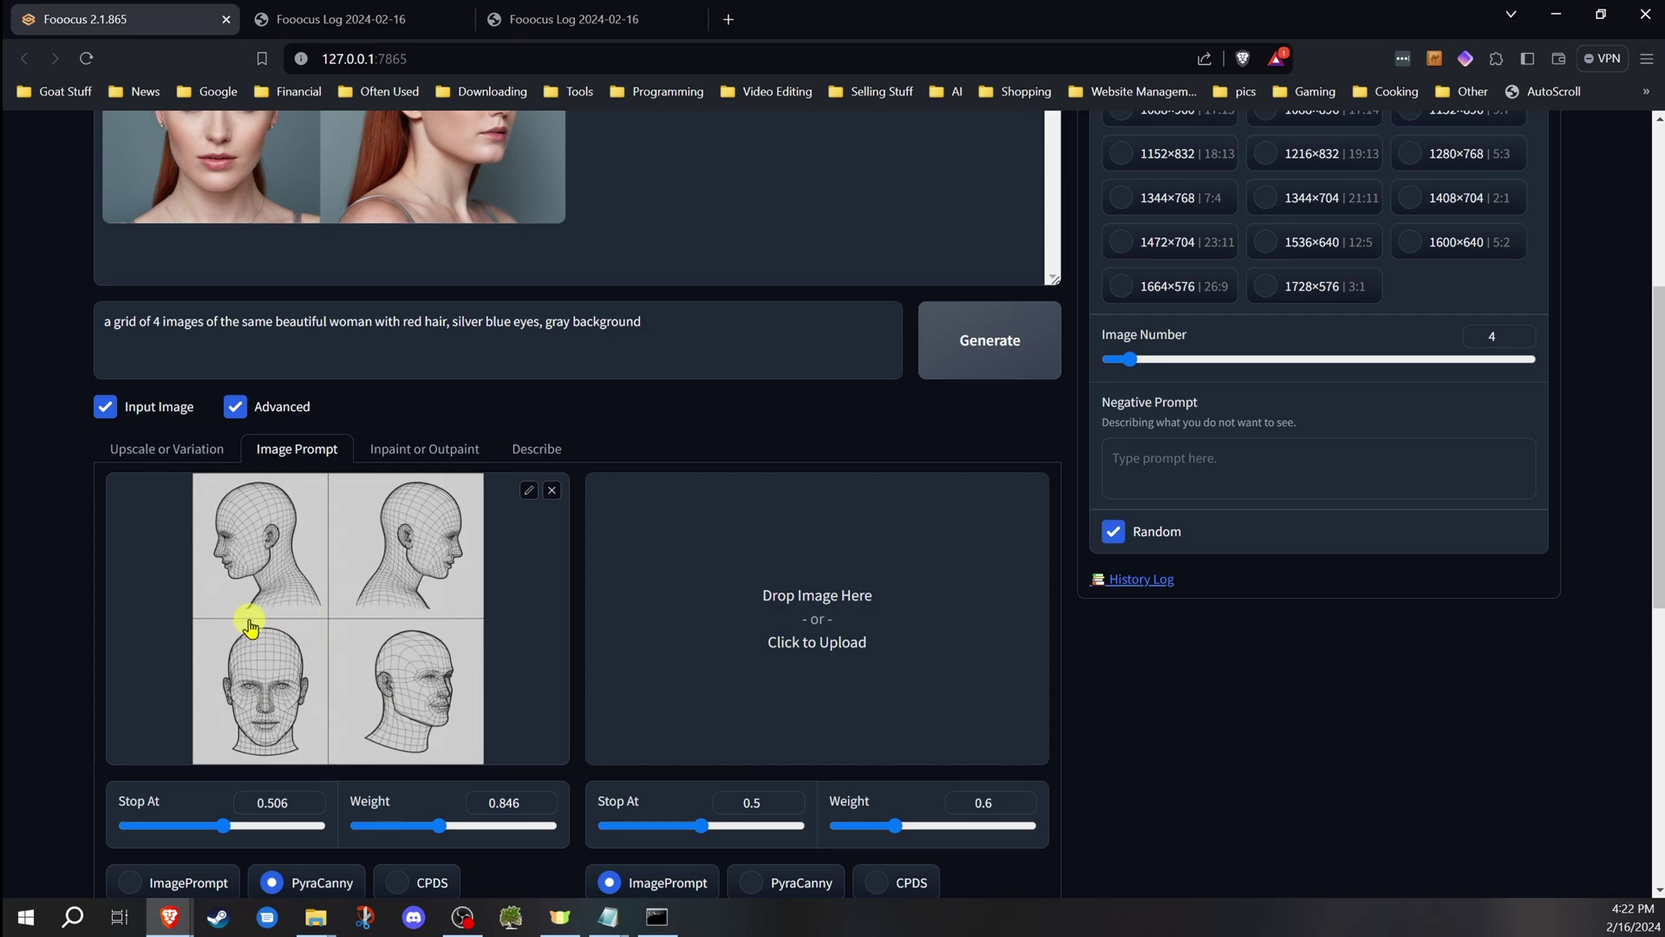
pyautogui.scroll(4, 250, 626)
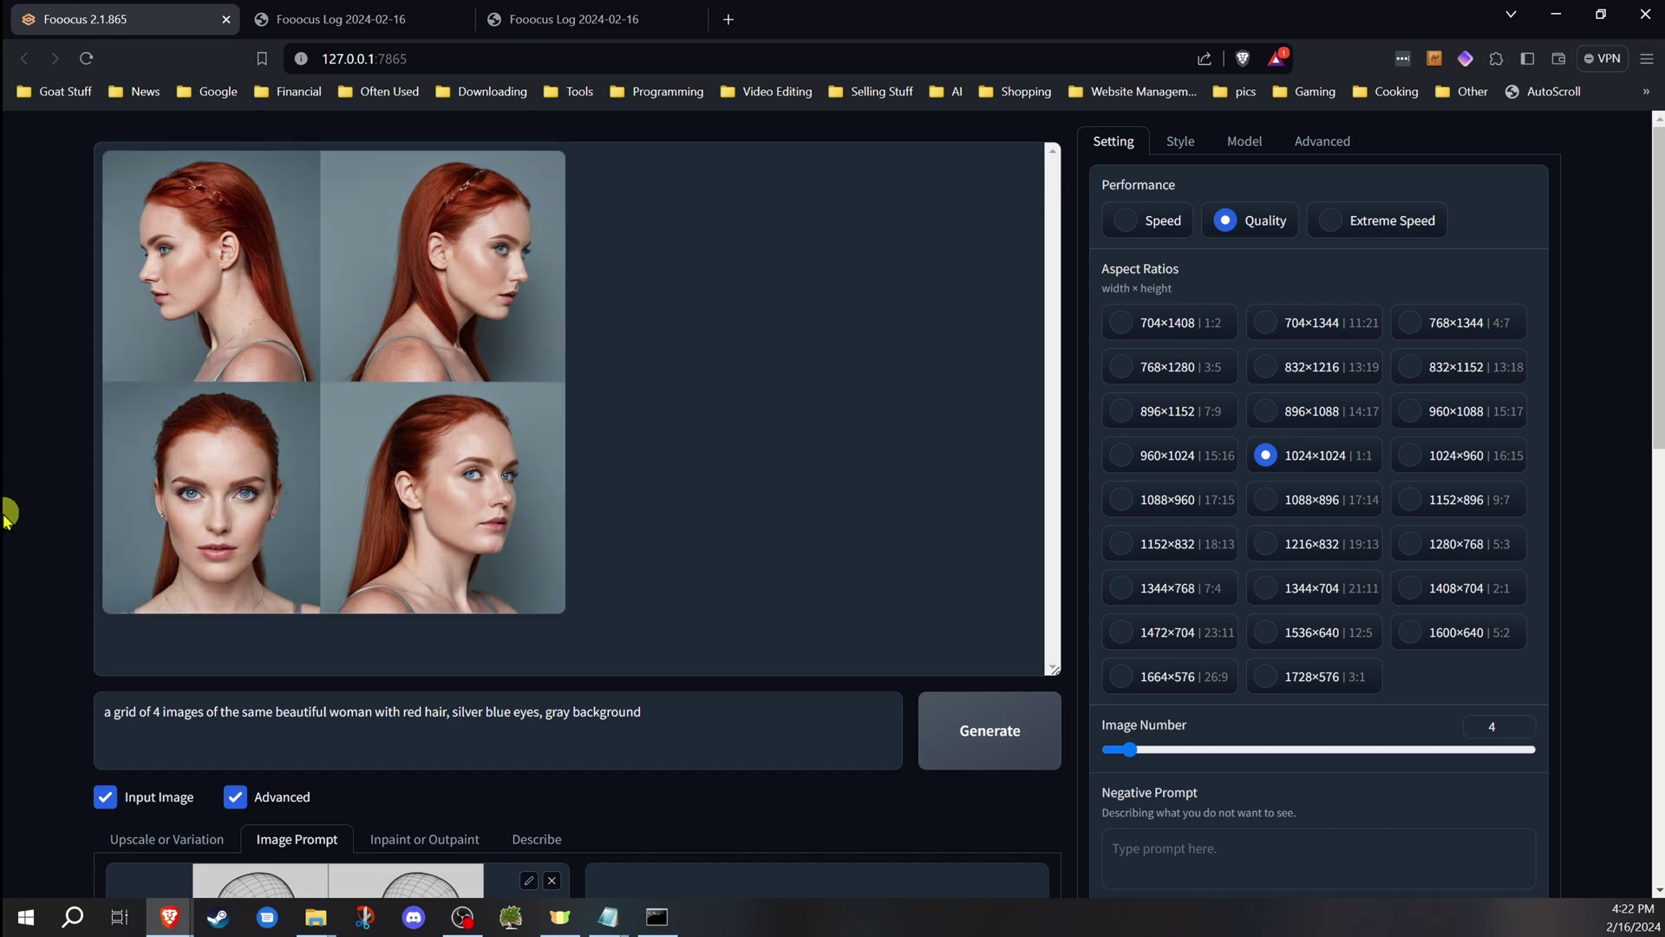
pyautogui.scroll(-3, 21, 517)
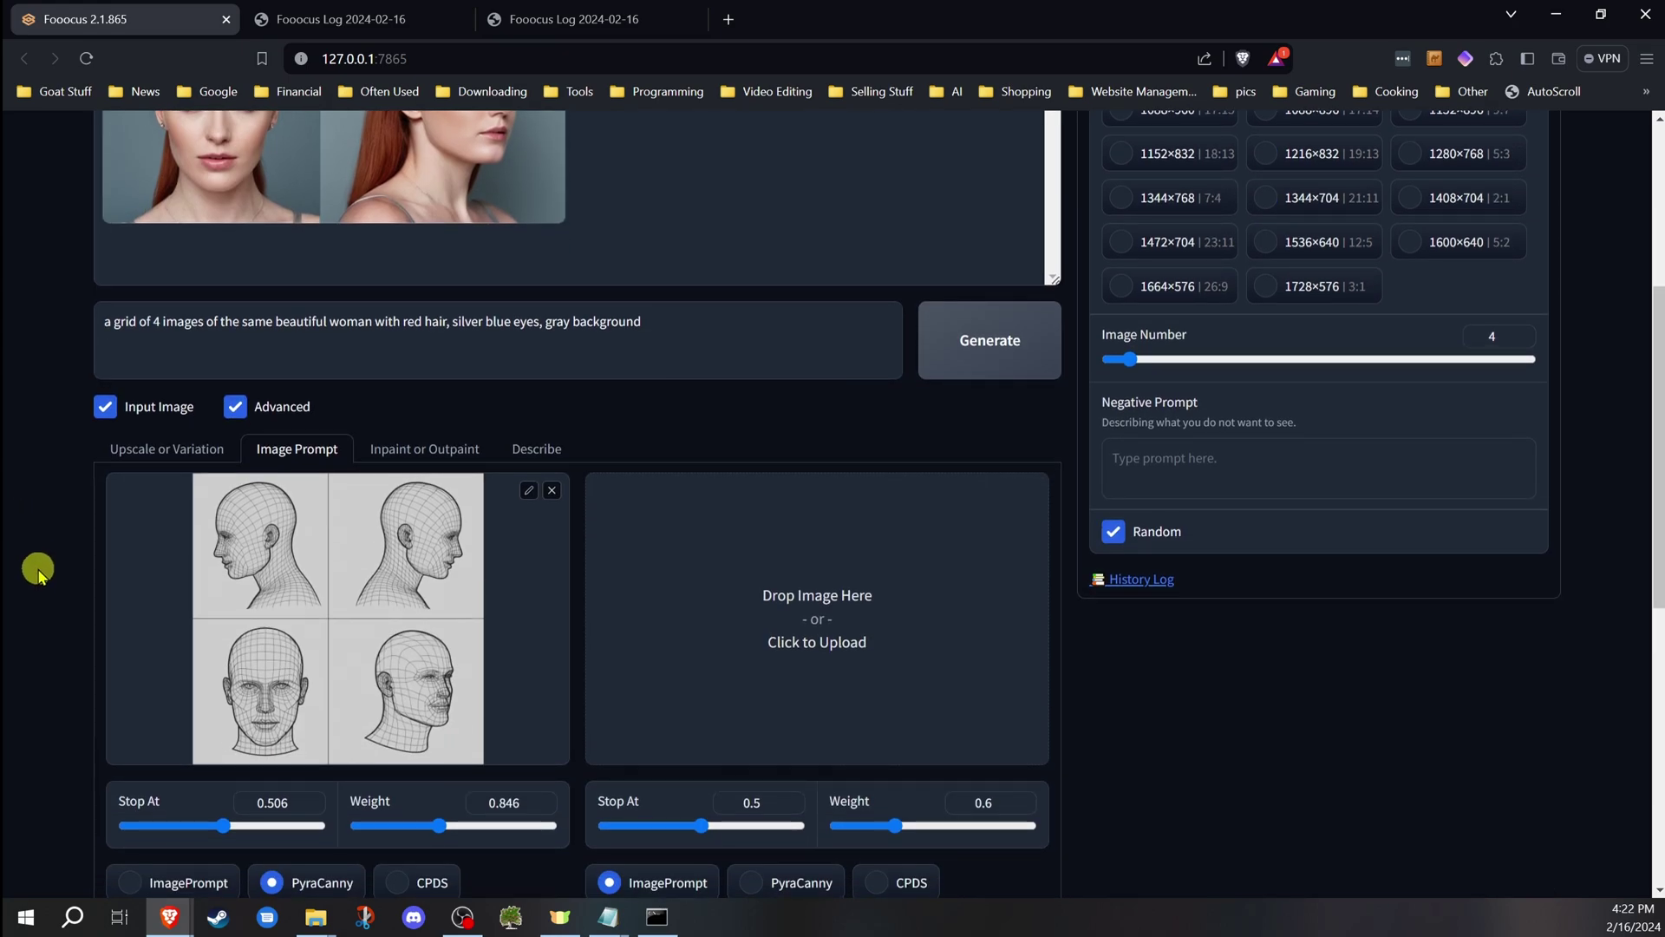
pyautogui.scroll(3, 34, 554)
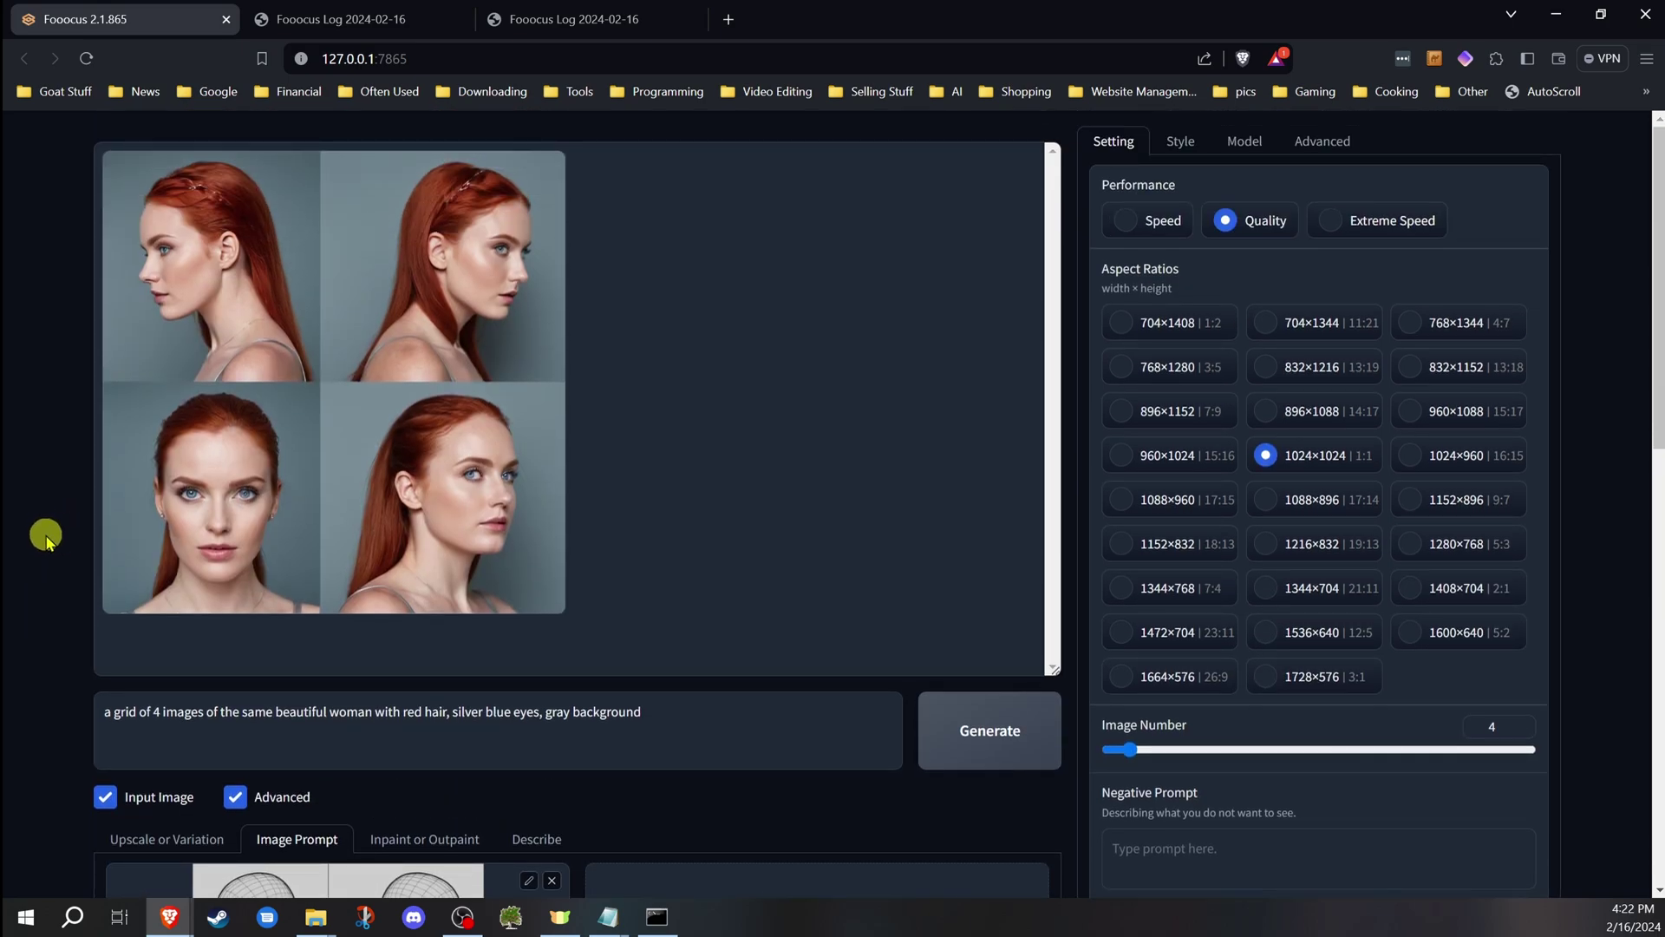
pyautogui.scroll(-2, 46, 533)
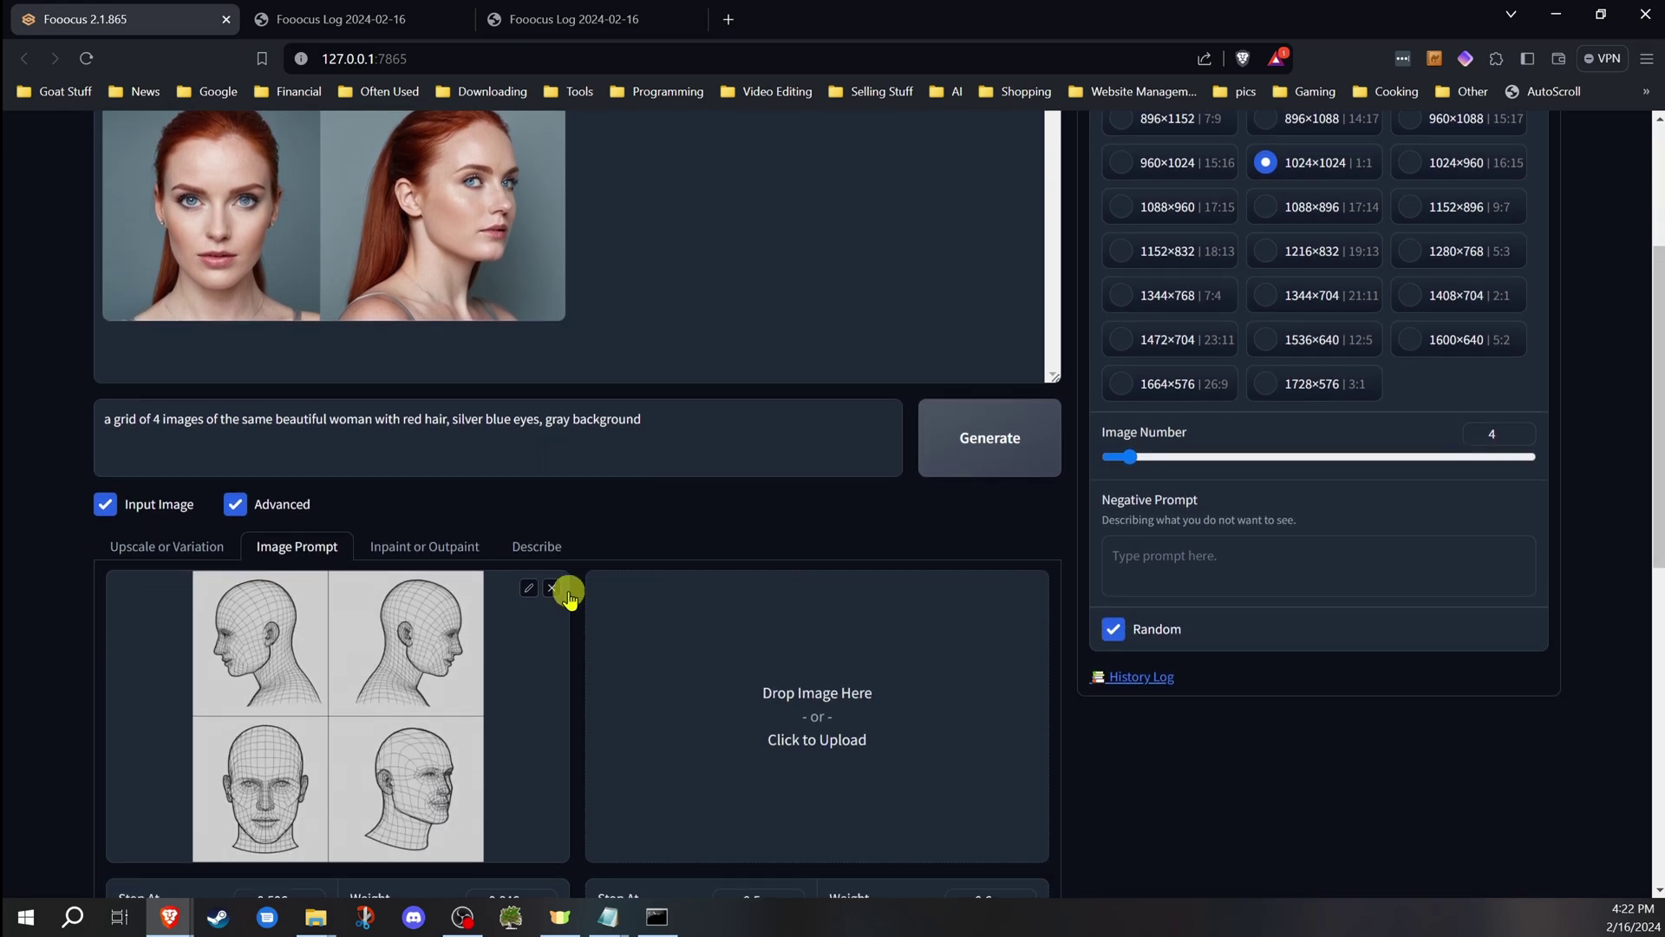
# Load the red-haired portrait grid into Upscale or Variation and choose Upscale (2x).
pyautogui.click(169, 549)
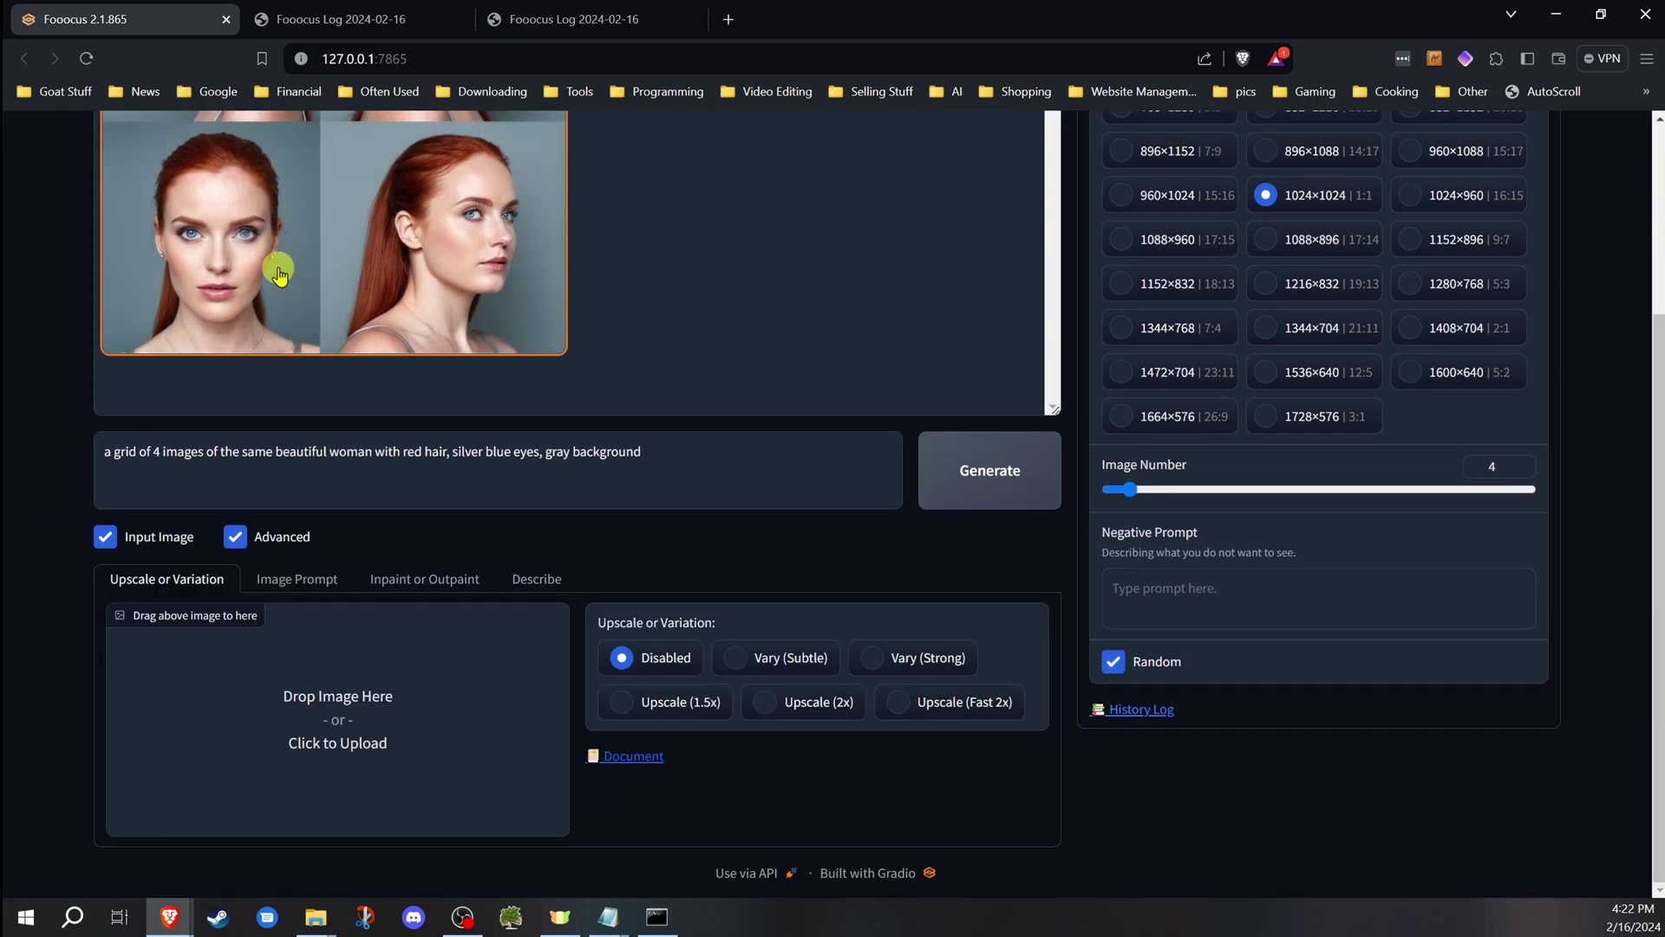
pyautogui.moveTo(368, 196); pyautogui.dragTo(389, 706)
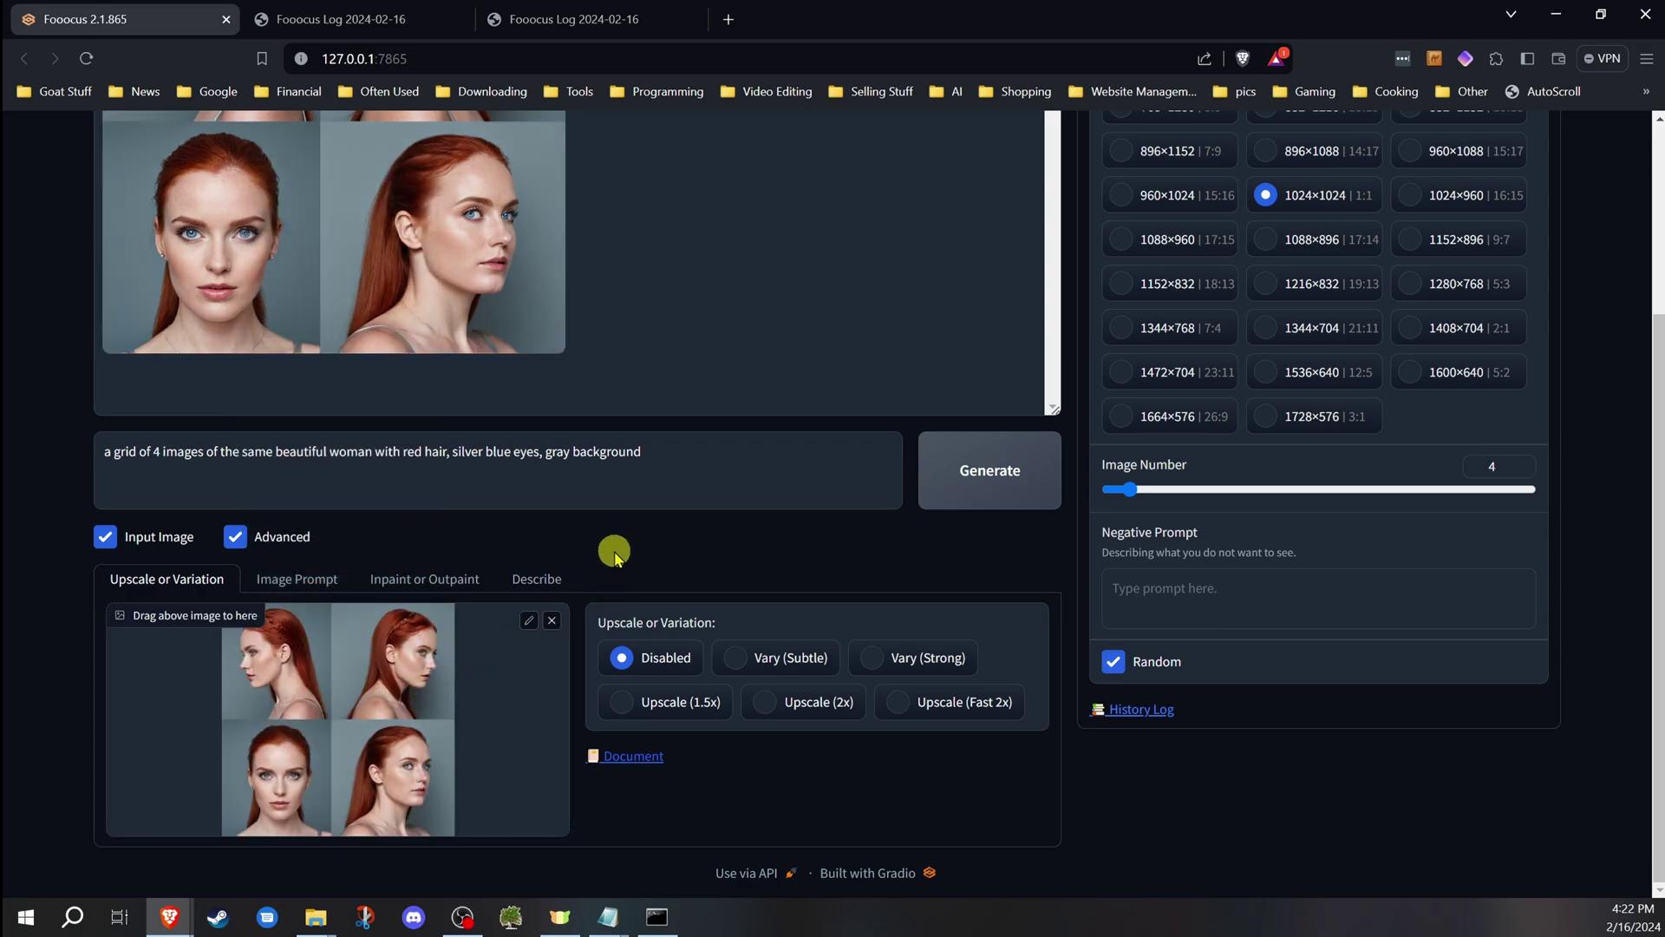
pyautogui.click(763, 702)
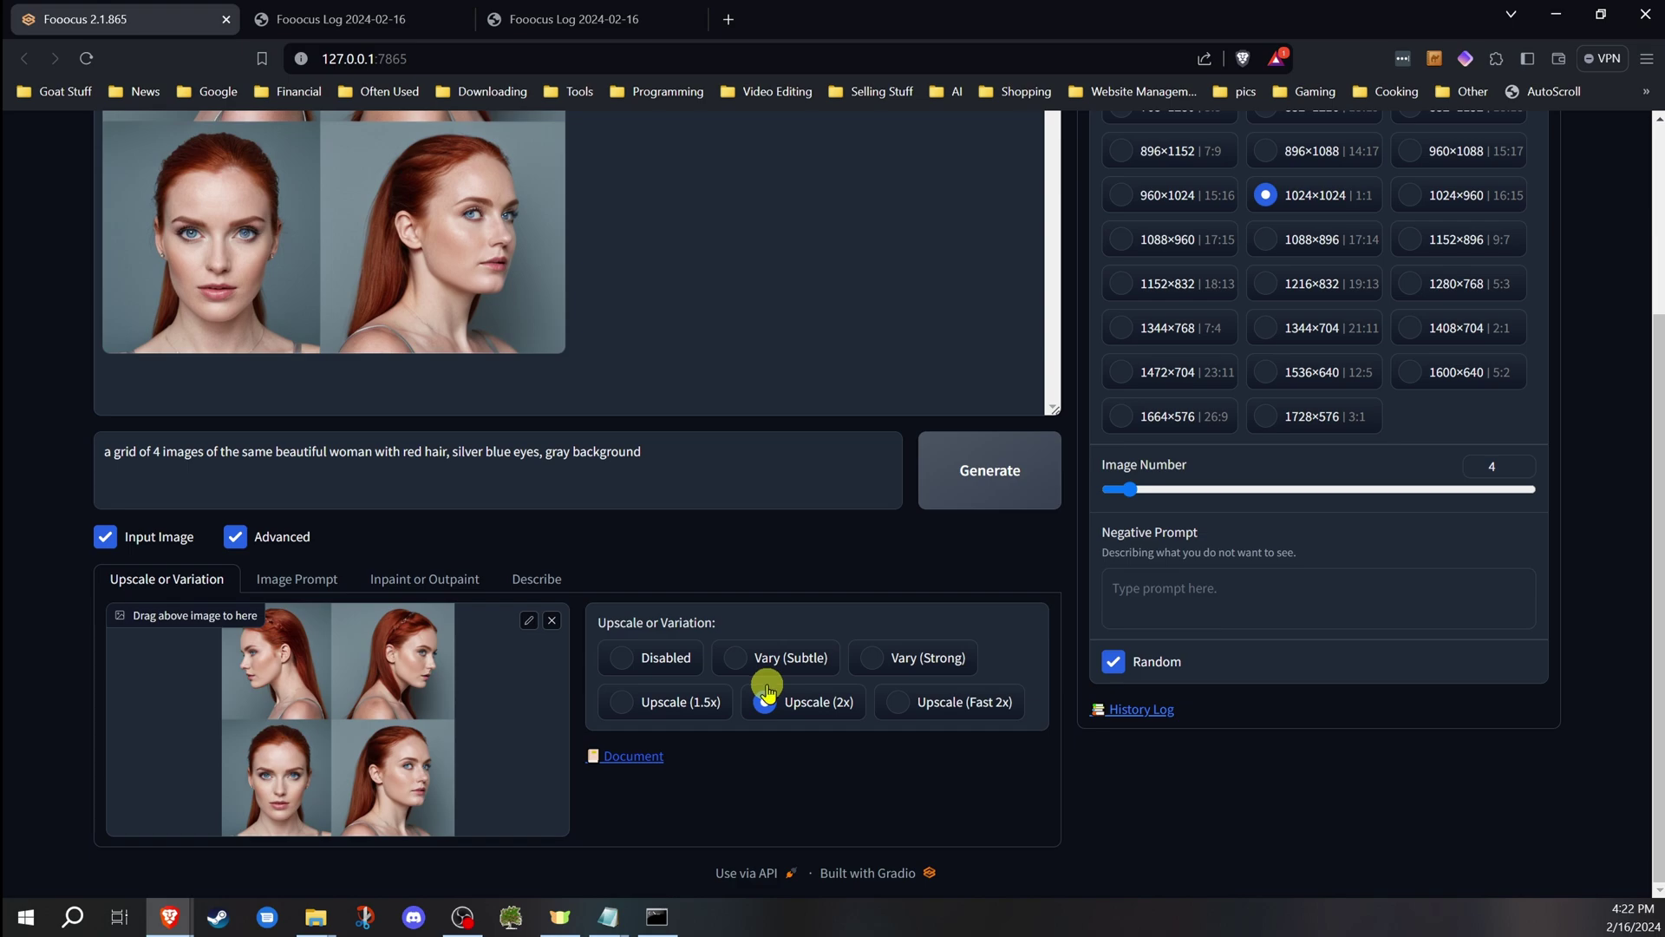
pyautogui.scroll(2, 167, 312)
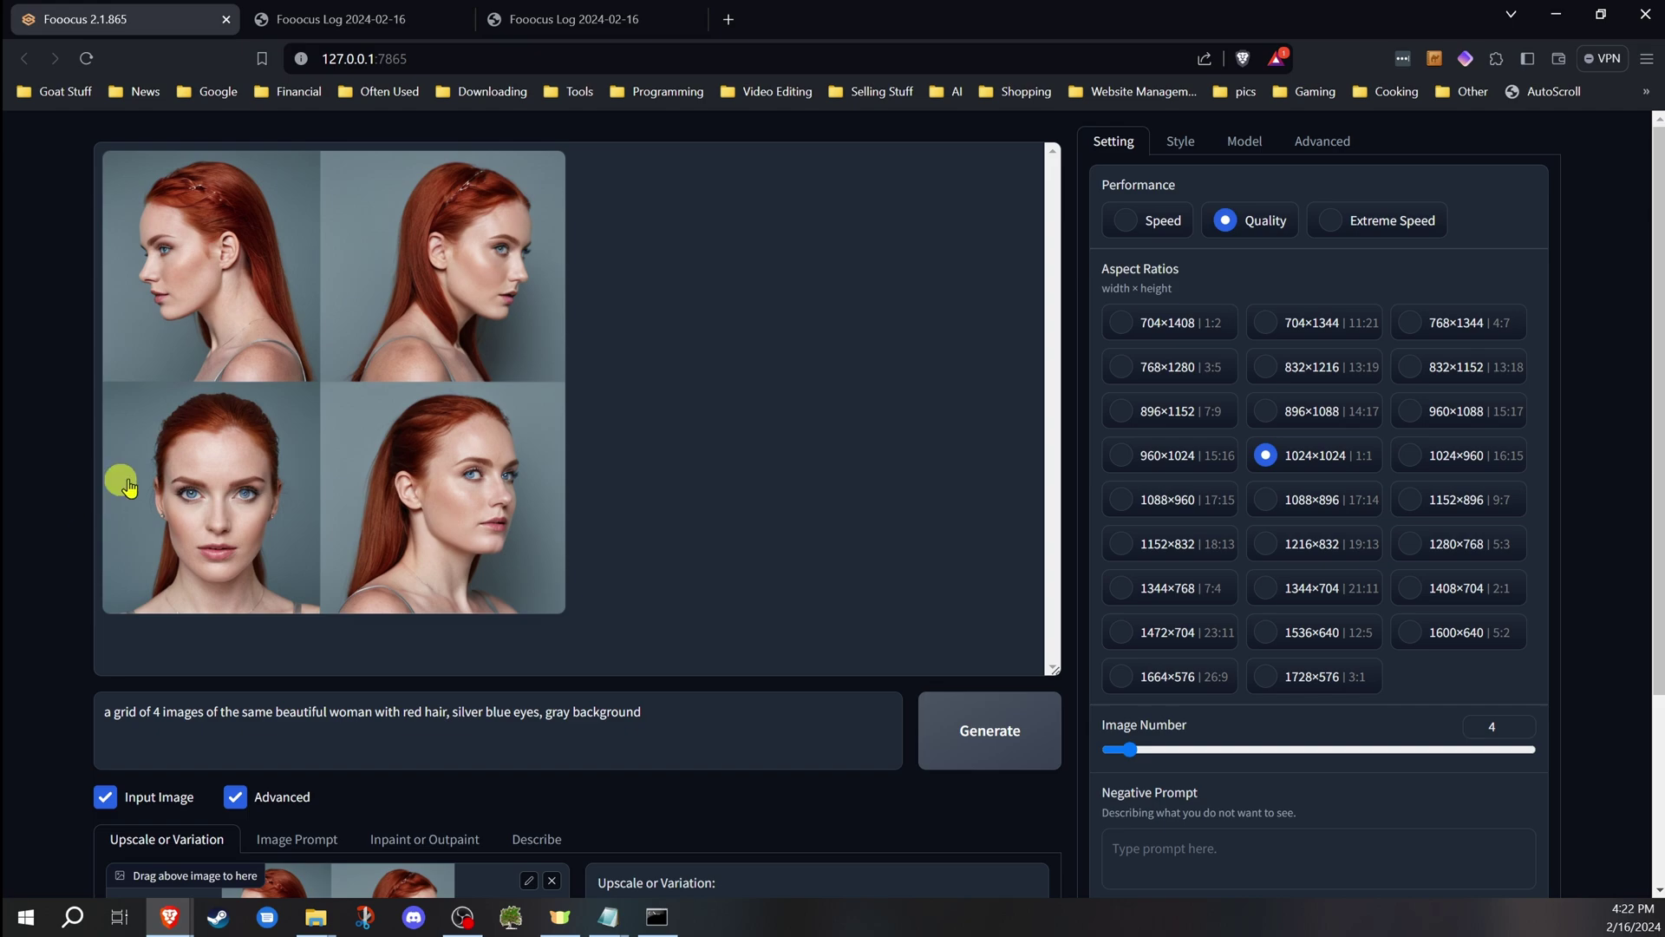
pyautogui.scroll(-2, 461, 481)
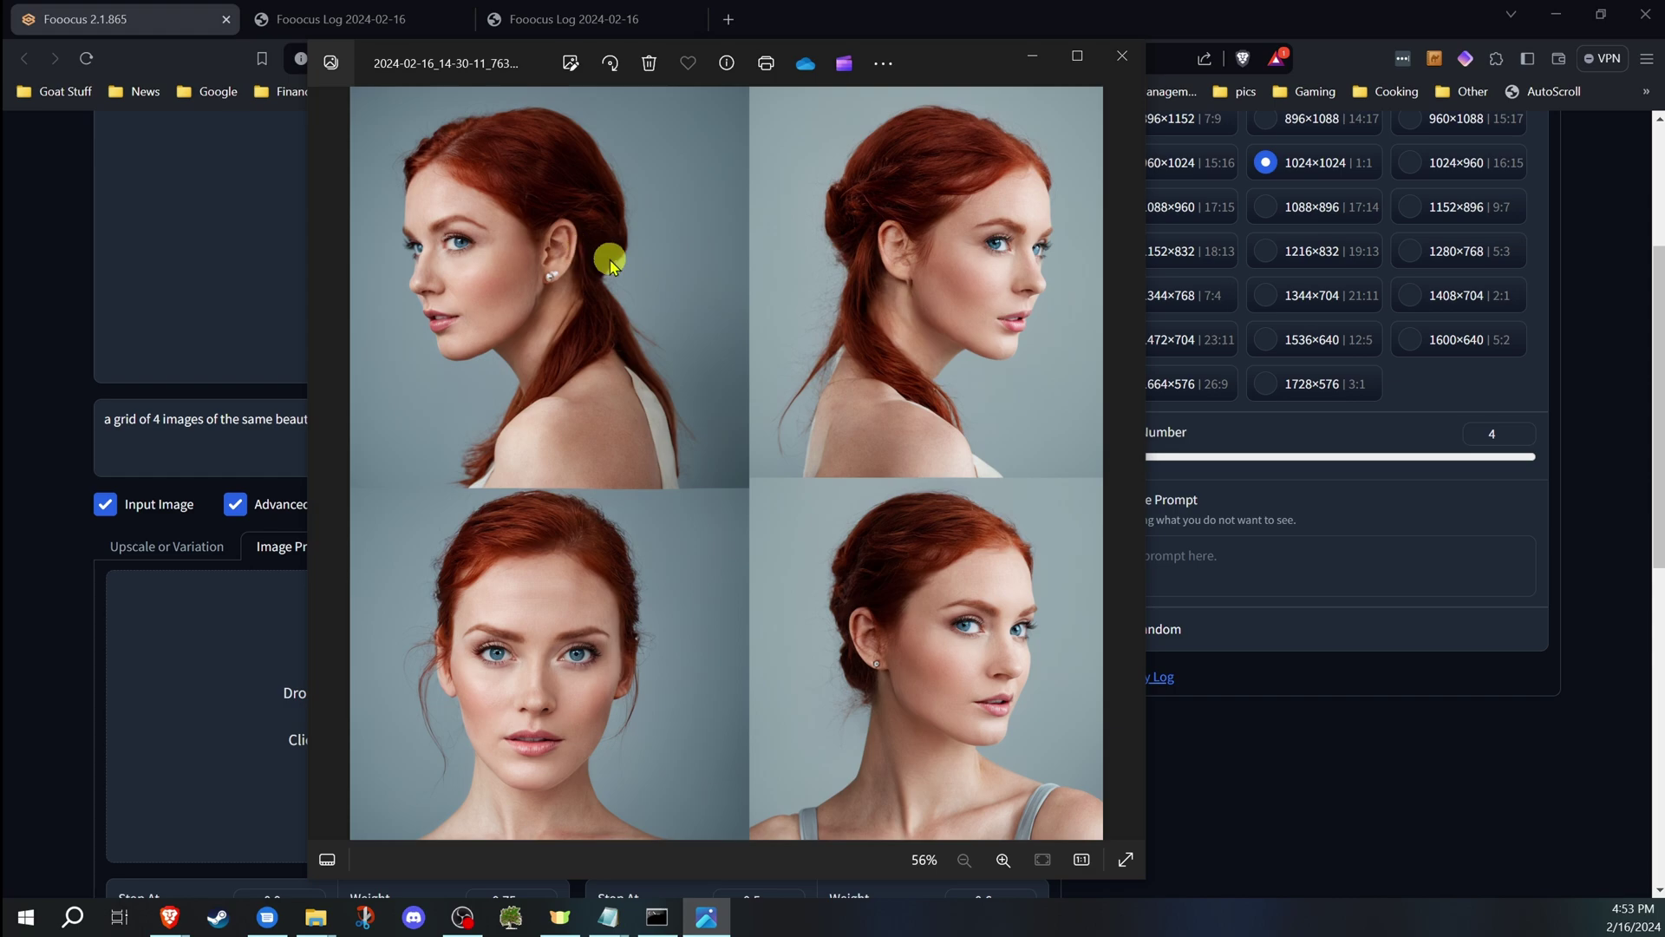
# Add the side-profile portrait as a third image prompt and set the second and third to FaceSwap.
pyautogui.click(1121, 52)
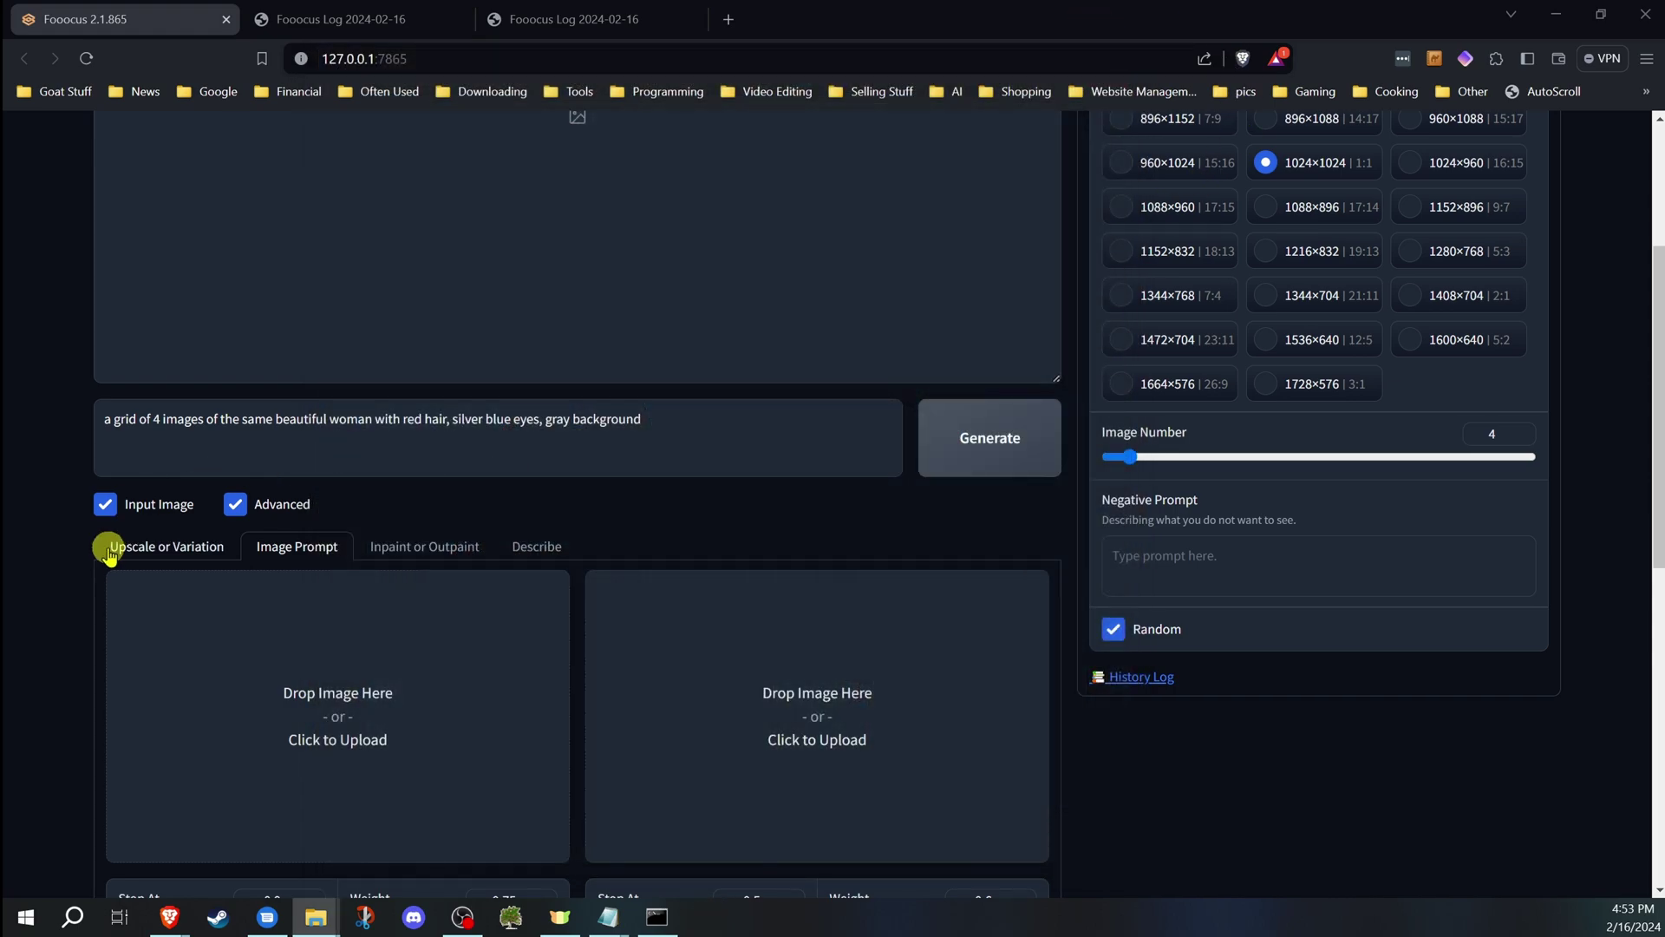
pyautogui.scroll(-3, 92, 557)
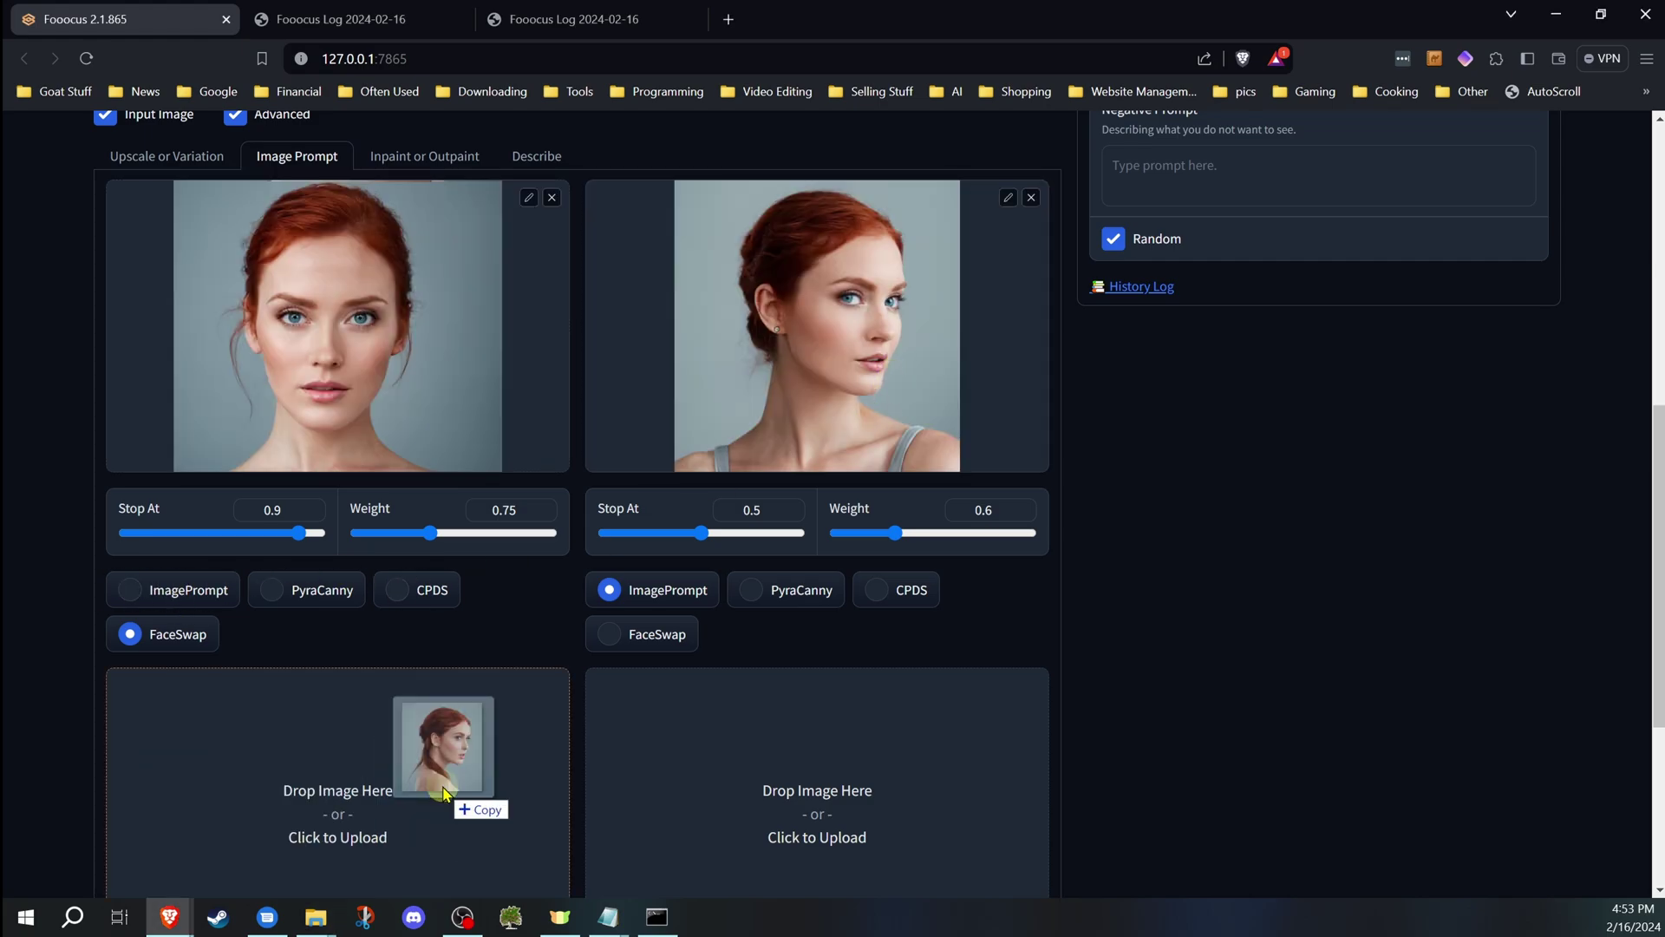
pyautogui.moveTo(455, 789); pyautogui.dragTo(449, 794)
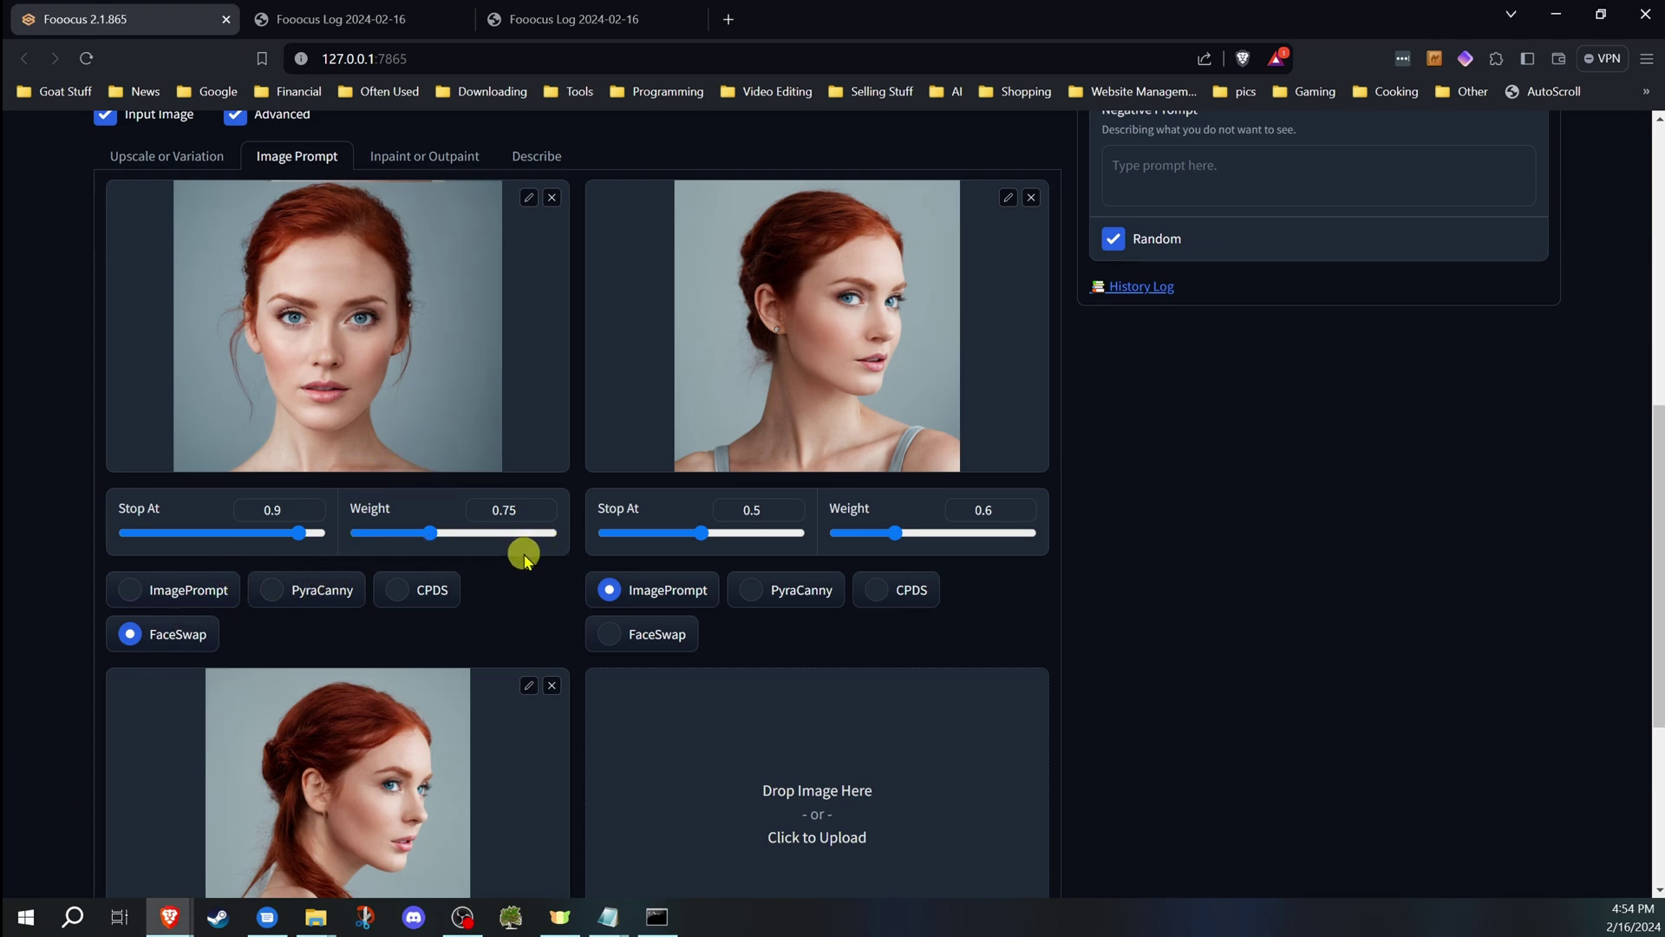
pyautogui.click(610, 634)
pyautogui.scroll(-3, 456, 681)
pyautogui.click(126, 745)
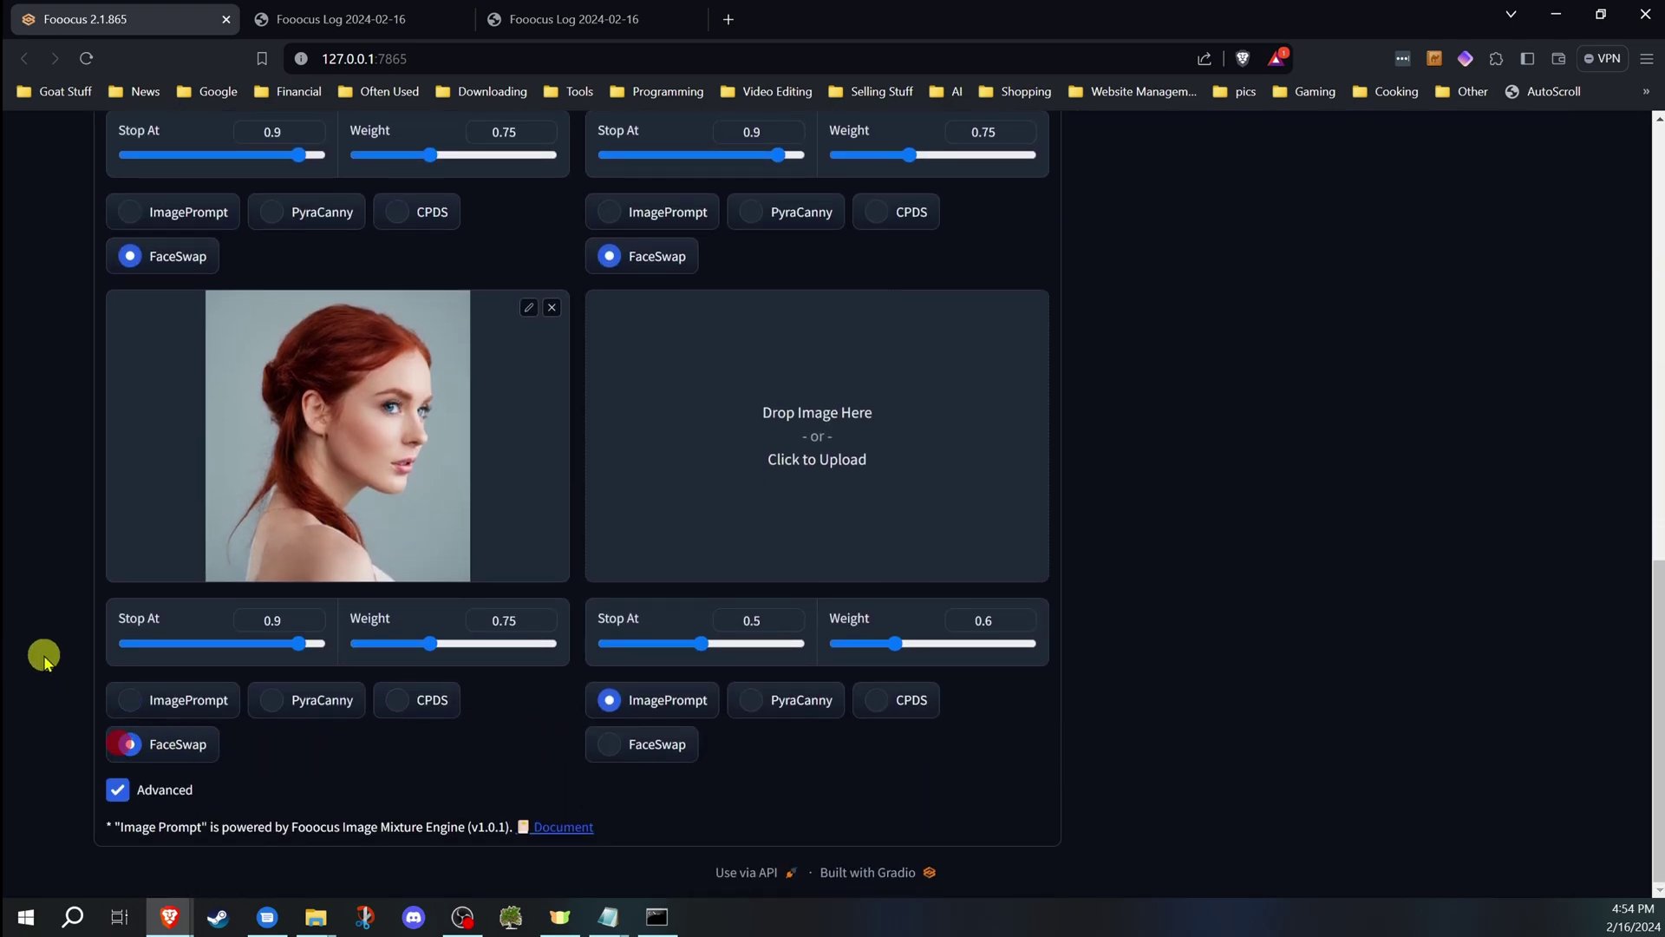
pyautogui.scroll(5, 44, 664)
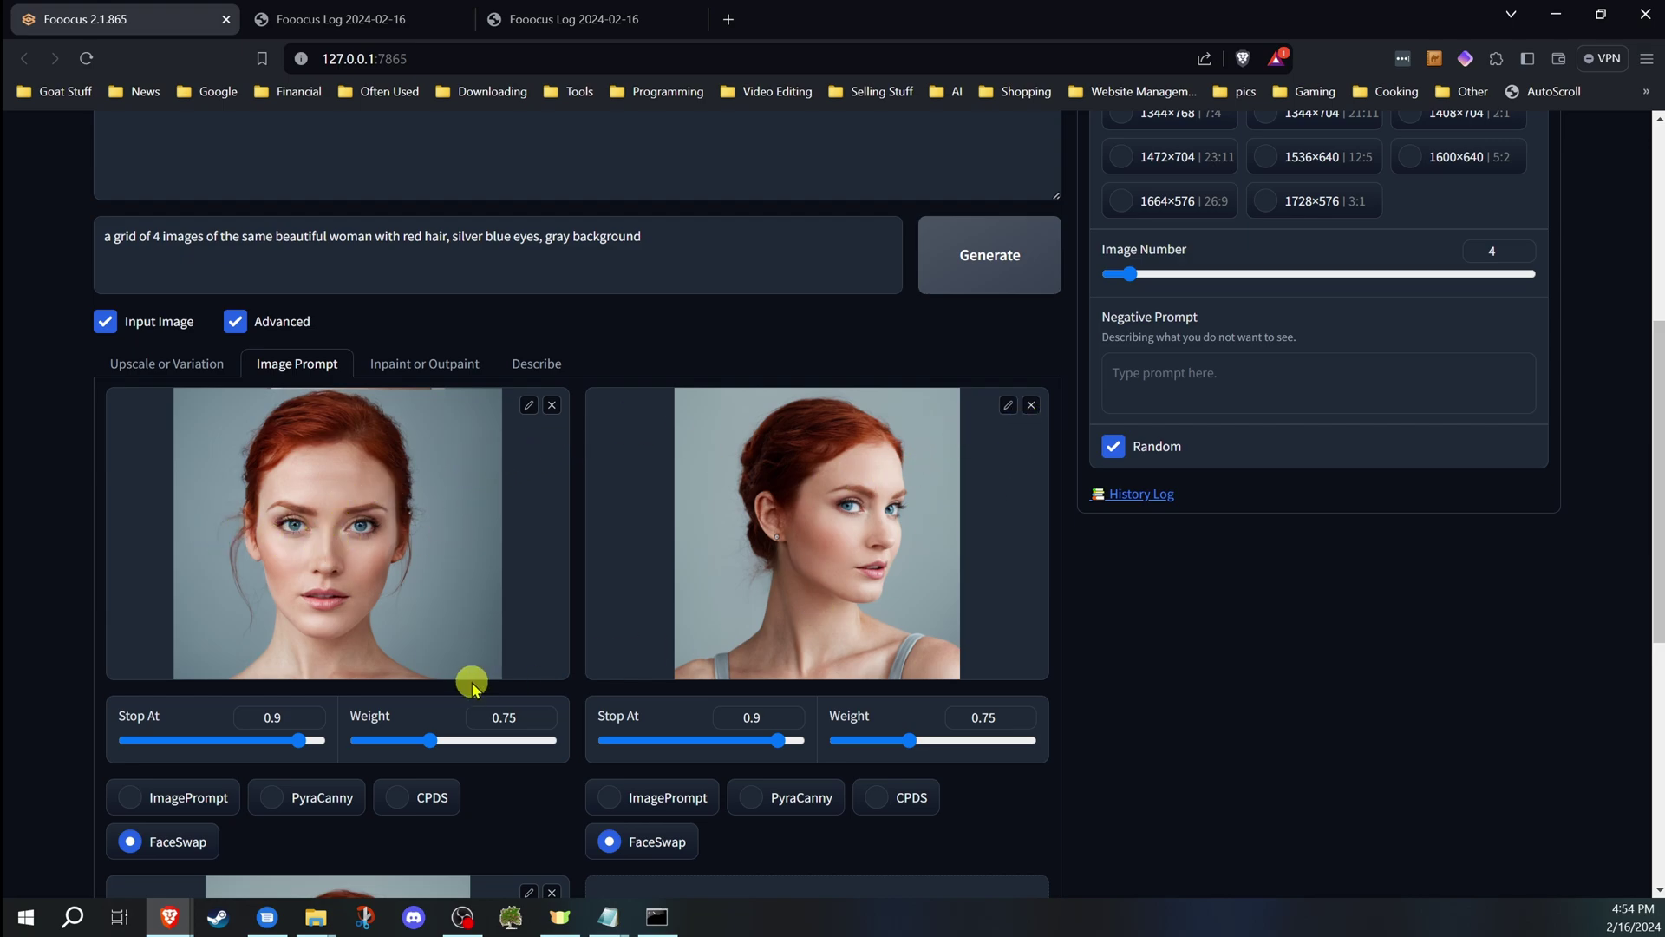
pyautogui.scroll(-2, 471, 685)
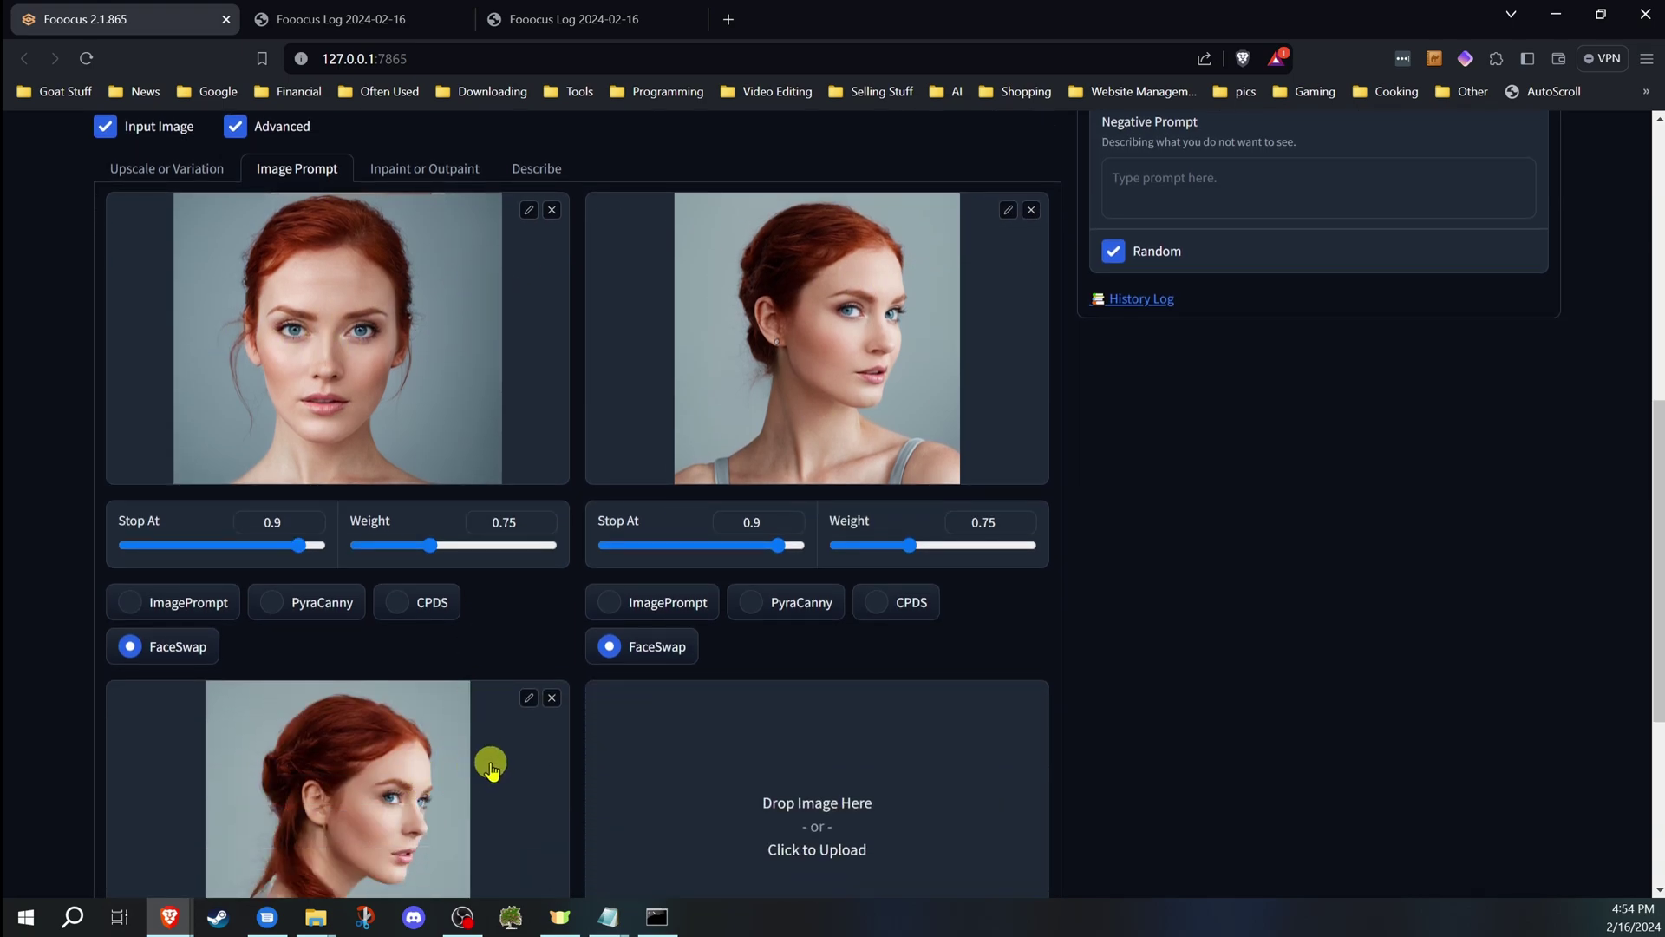
pyautogui.scroll(-2, 494, 670)
pyautogui.scroll(5, 494, 668)
pyautogui.scroll(-1, 485, 669)
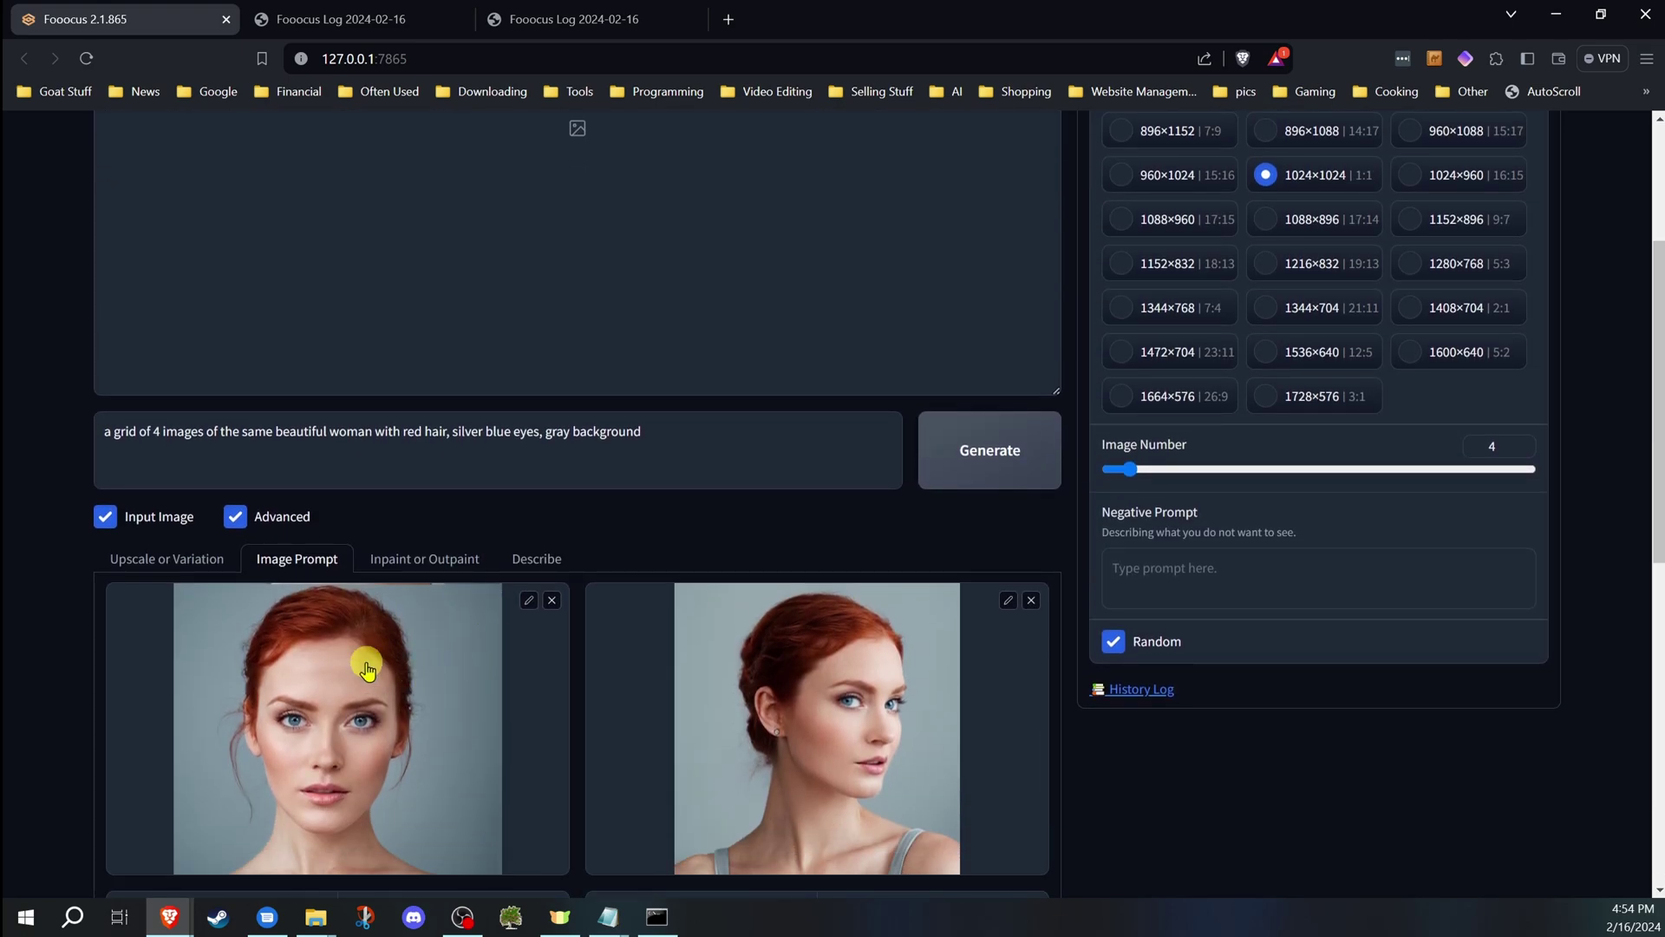
pyautogui.scroll(-2, 440, 573)
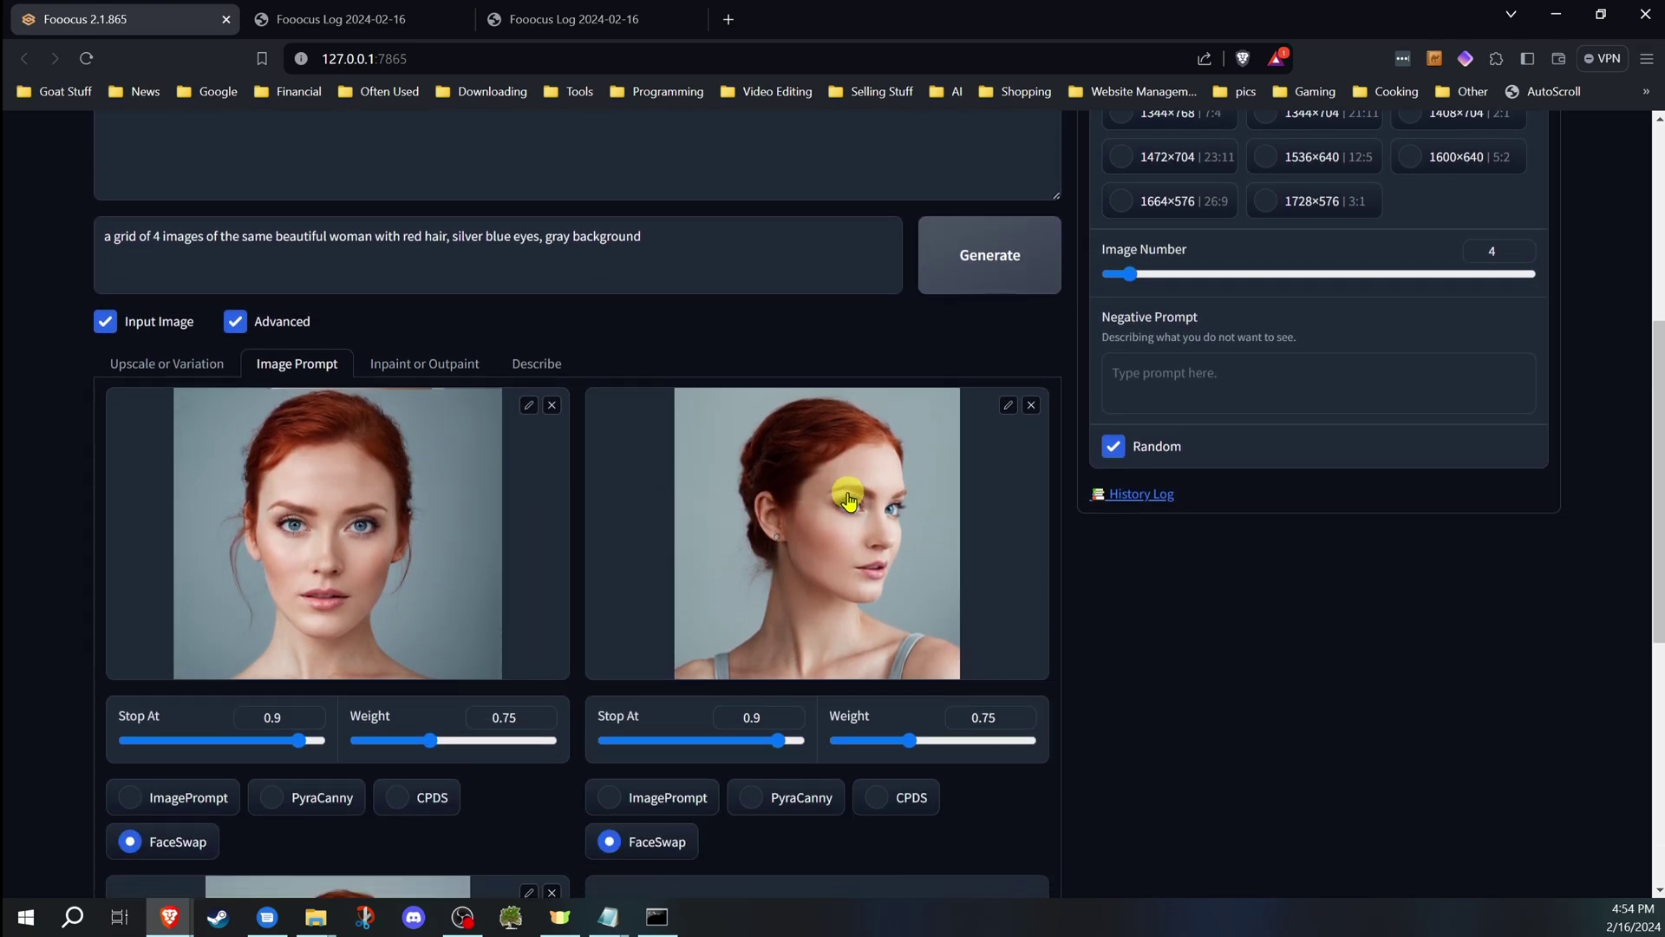
# Set the second portrait to stop 0.957 and weight 0.867, and raise the first's weight to 0.975.
pyautogui.moveTo(915, 753); pyautogui.dragTo(903, 741)
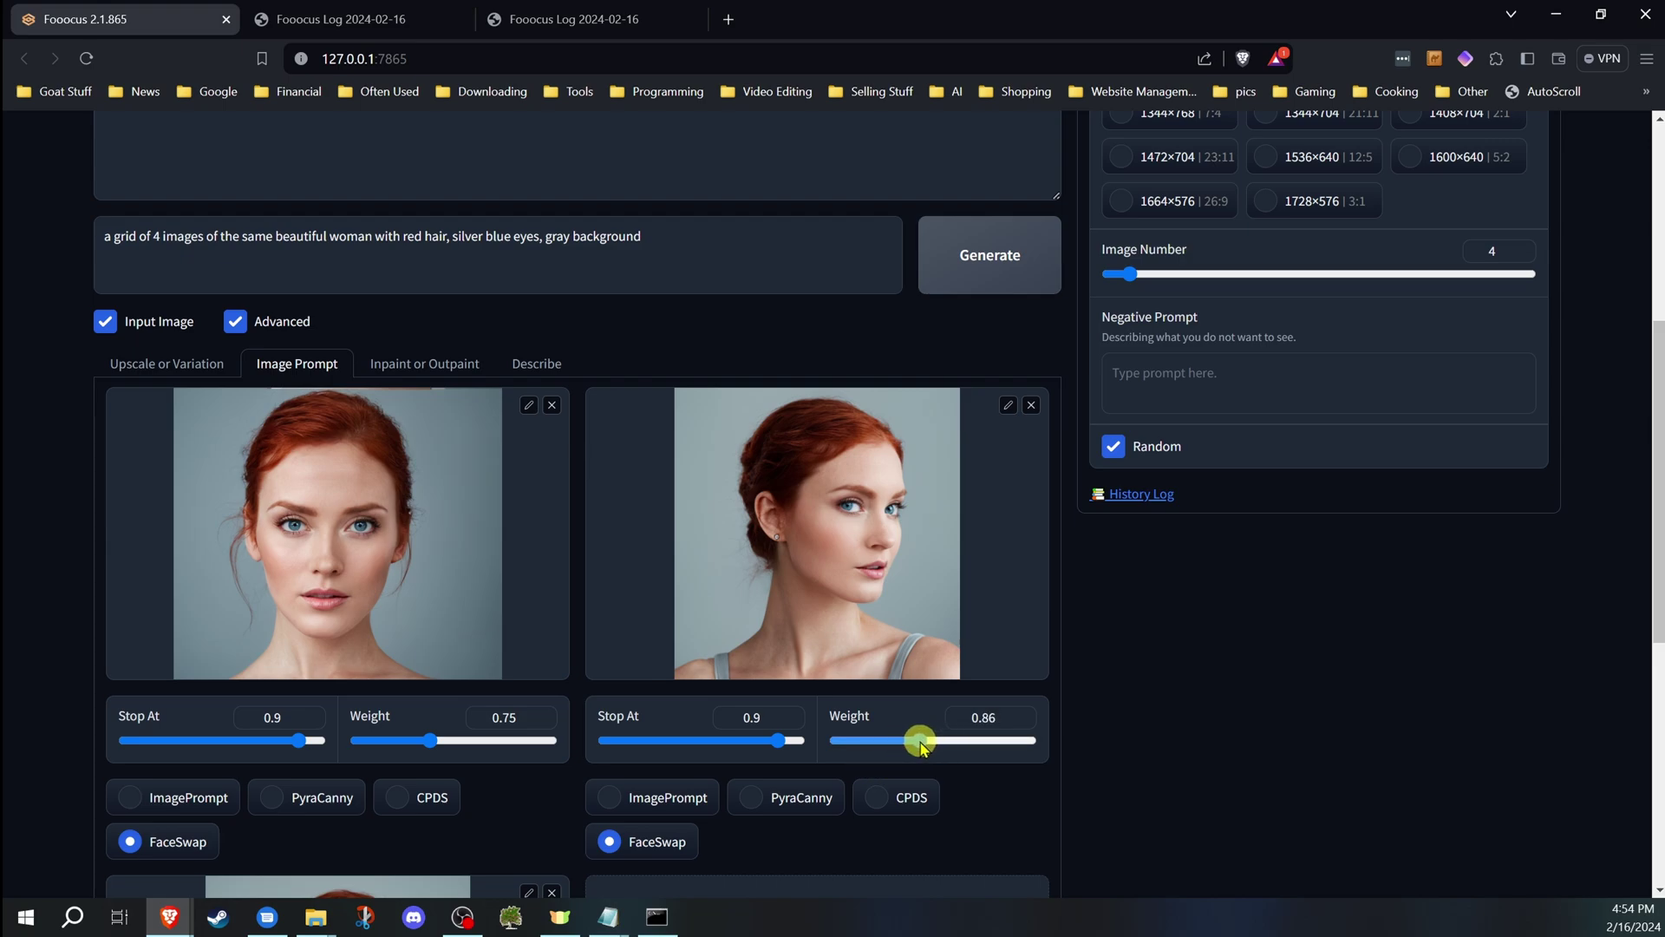
pyautogui.moveTo(781, 741); pyautogui.dragTo(818, 749)
pyautogui.scroll(-2, 833, 736)
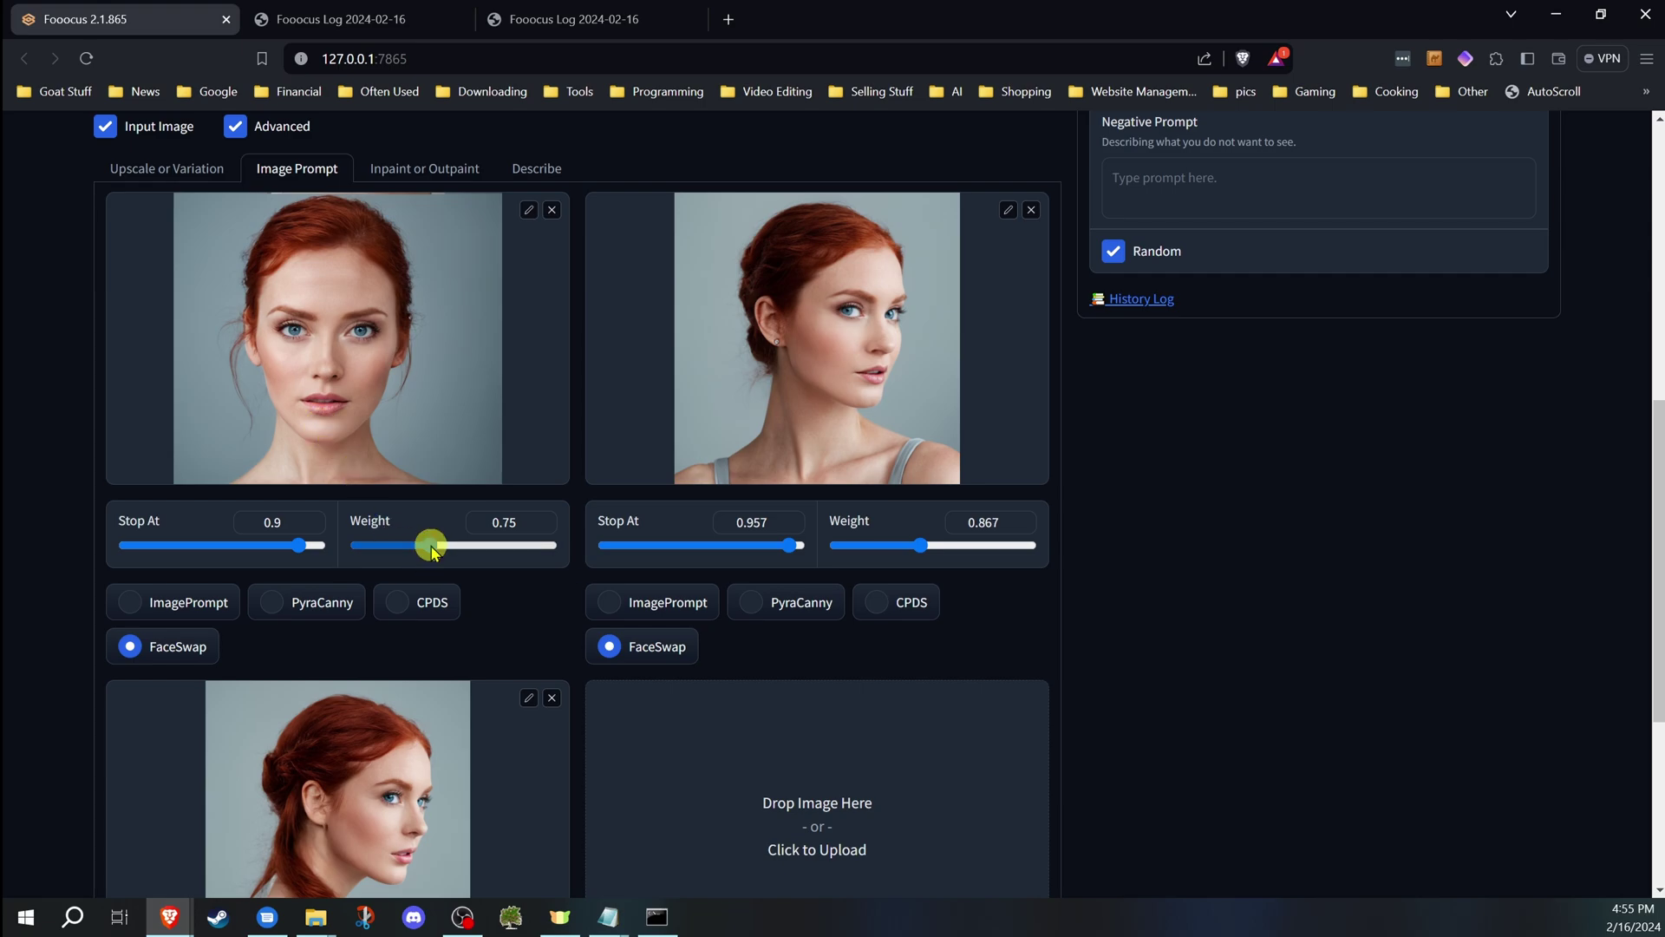
pyautogui.moveTo(433, 551); pyautogui.dragTo(442, 550)
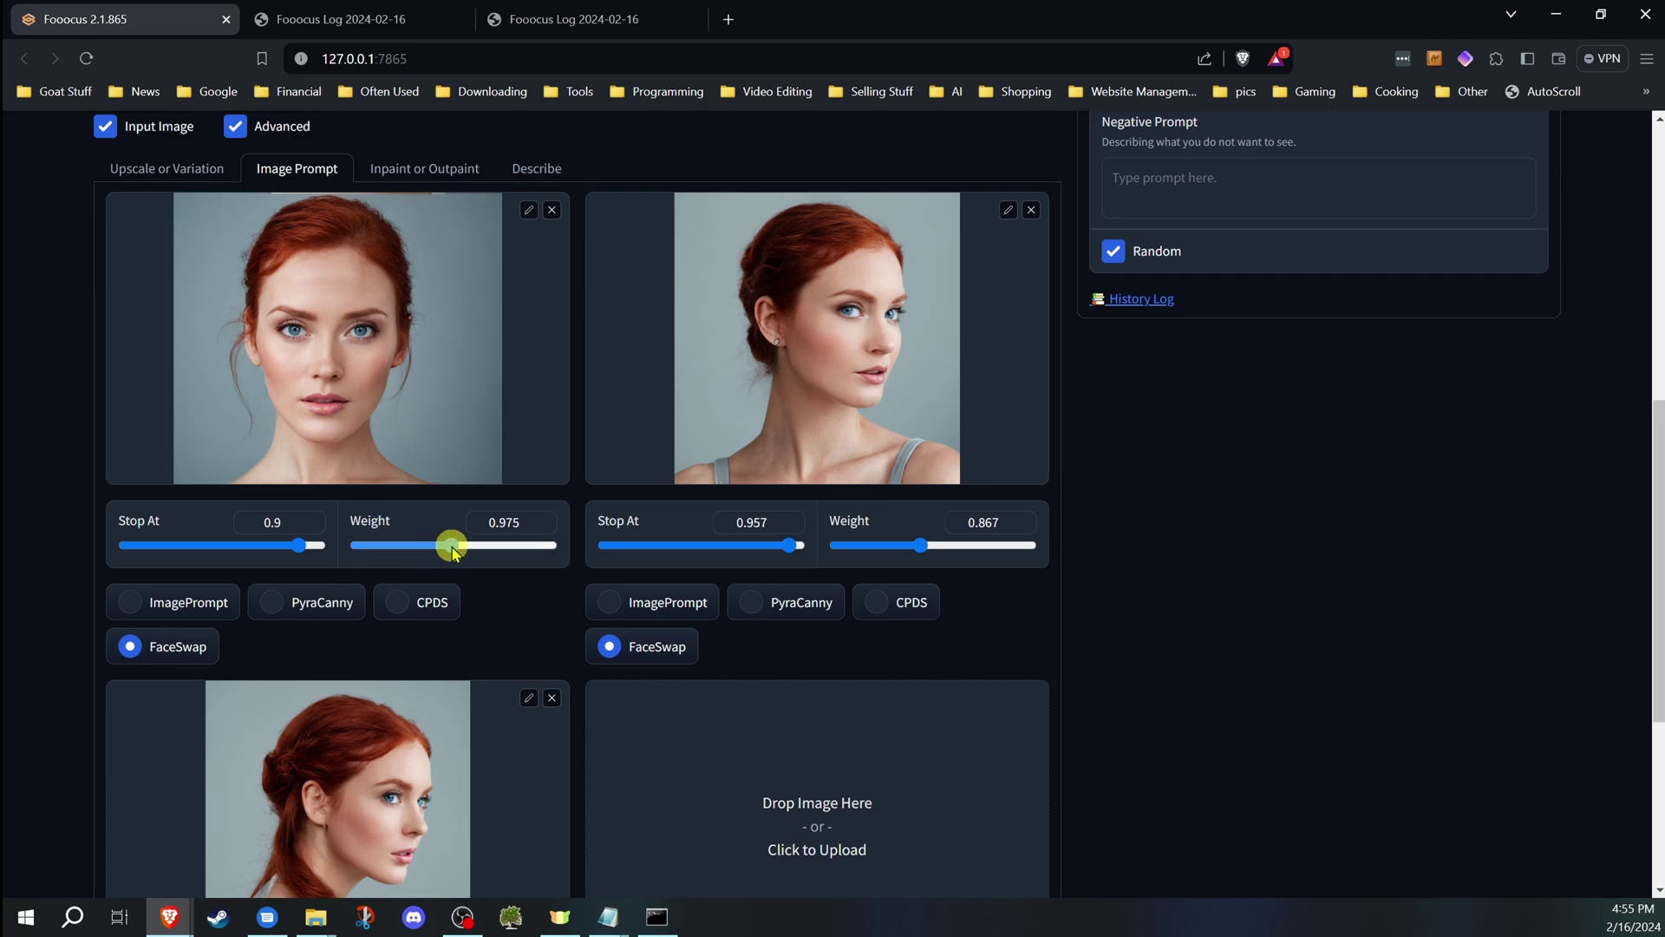
pyautogui.scroll(-2, 303, 585)
pyautogui.scroll(7, 313, 635)
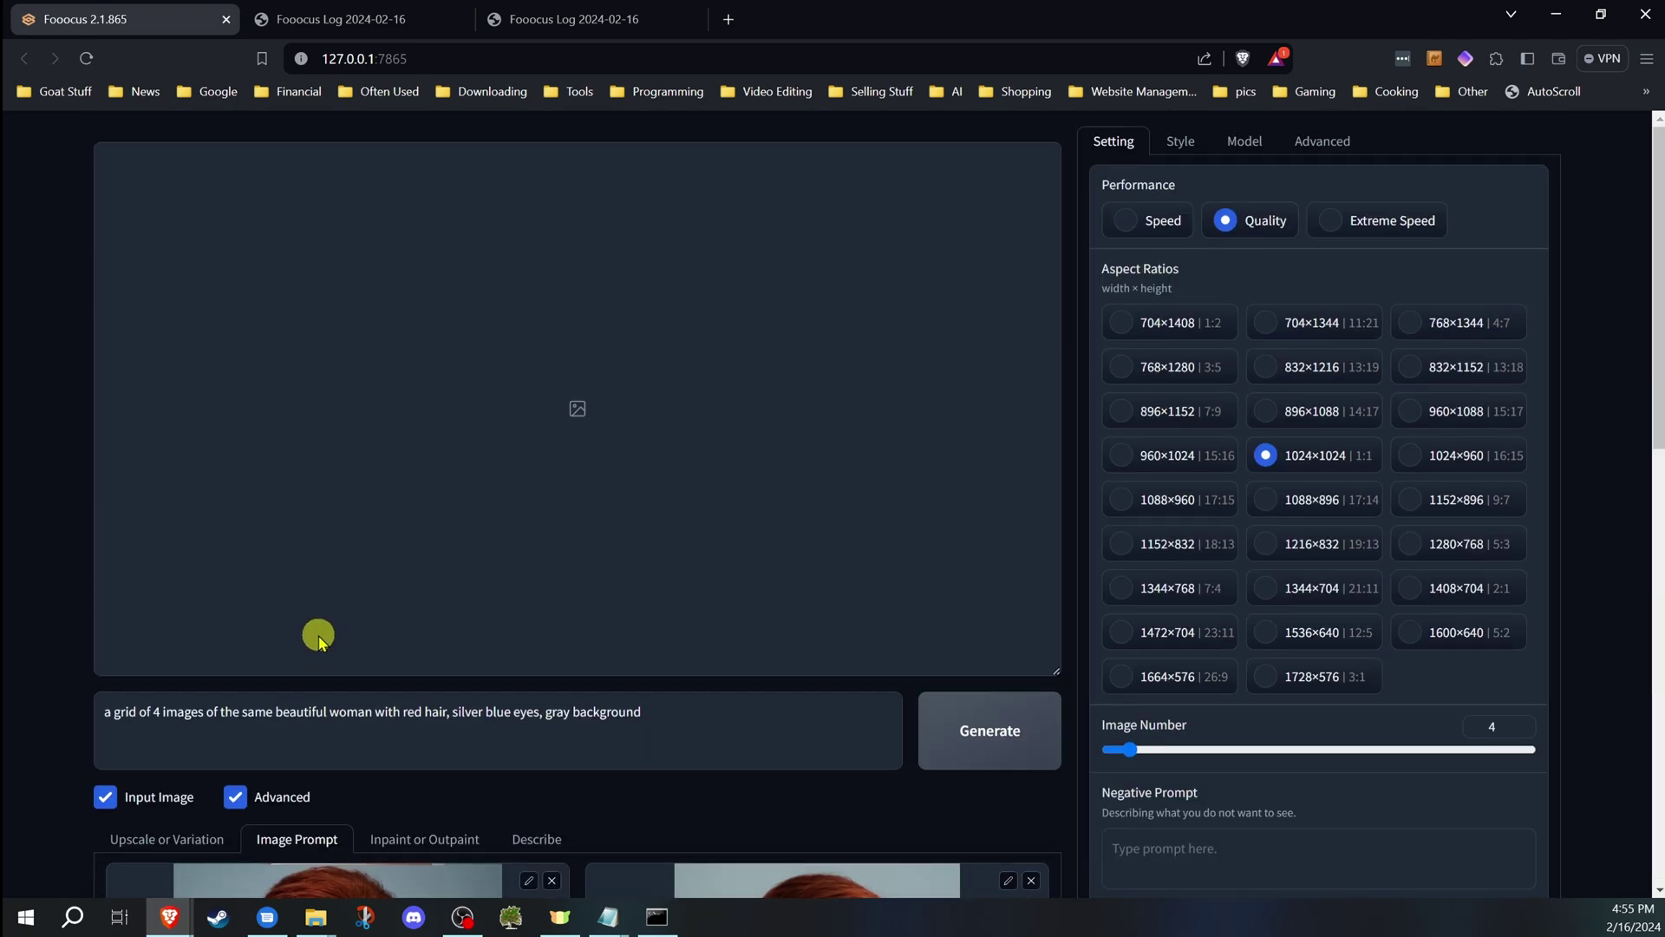
pyautogui.scroll(-2, 319, 635)
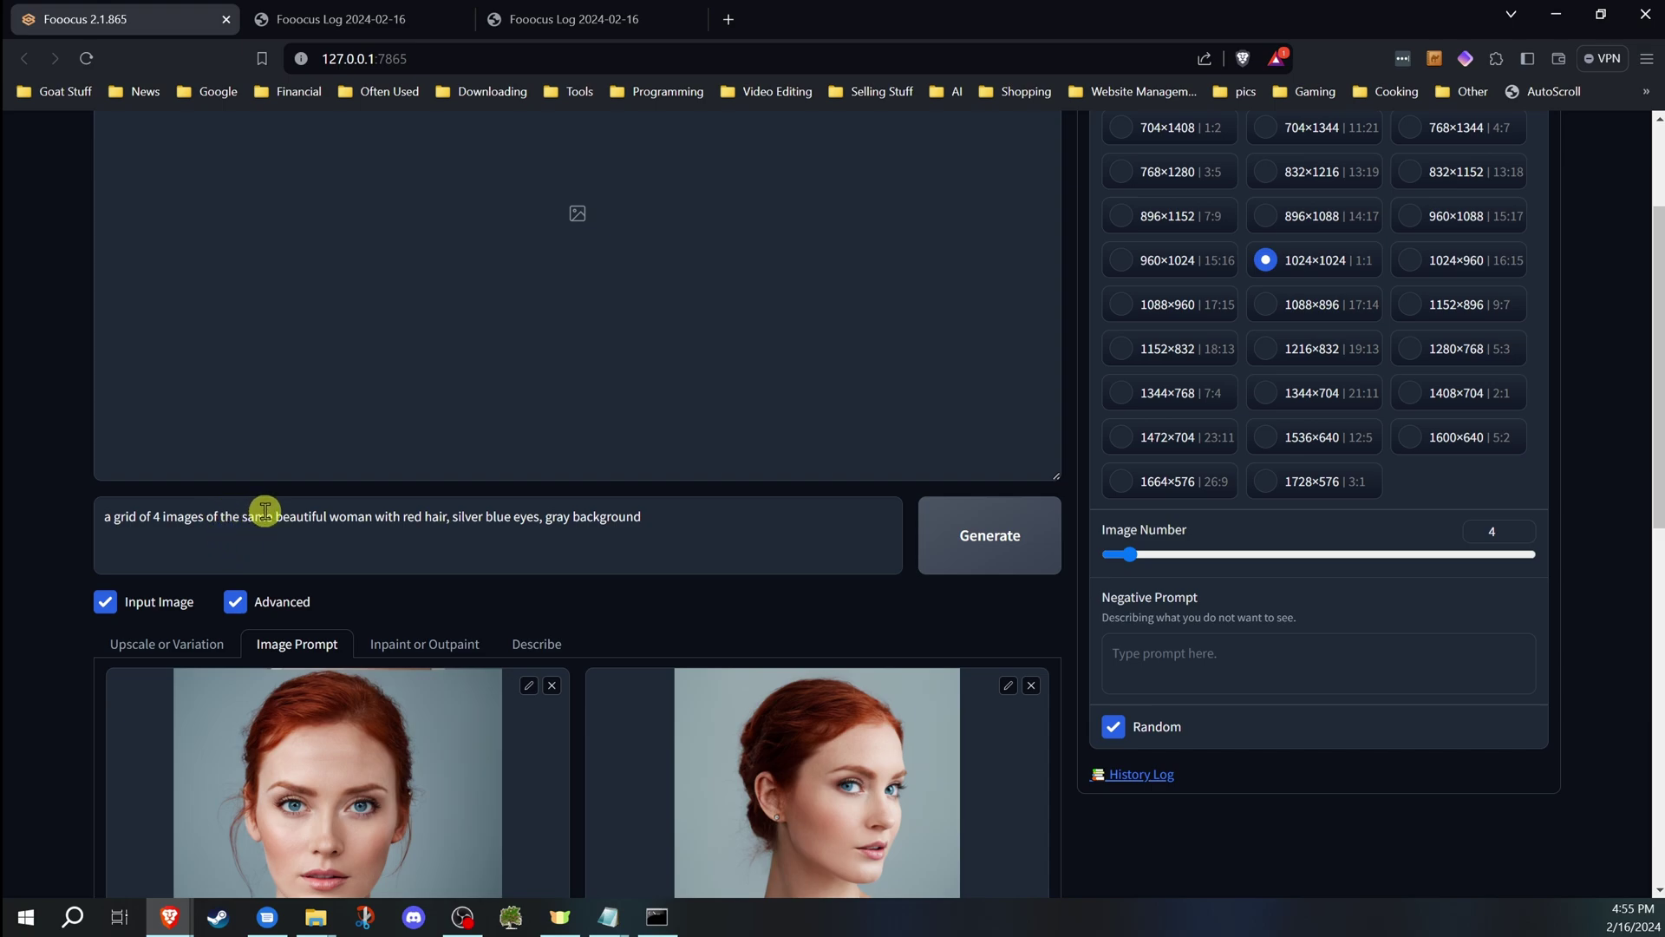
# Remove the 'a grid of 4 images of the same' wording from the prompt's start.
pyautogui.moveTo(275, 510); pyautogui.dragTo(59, 514)
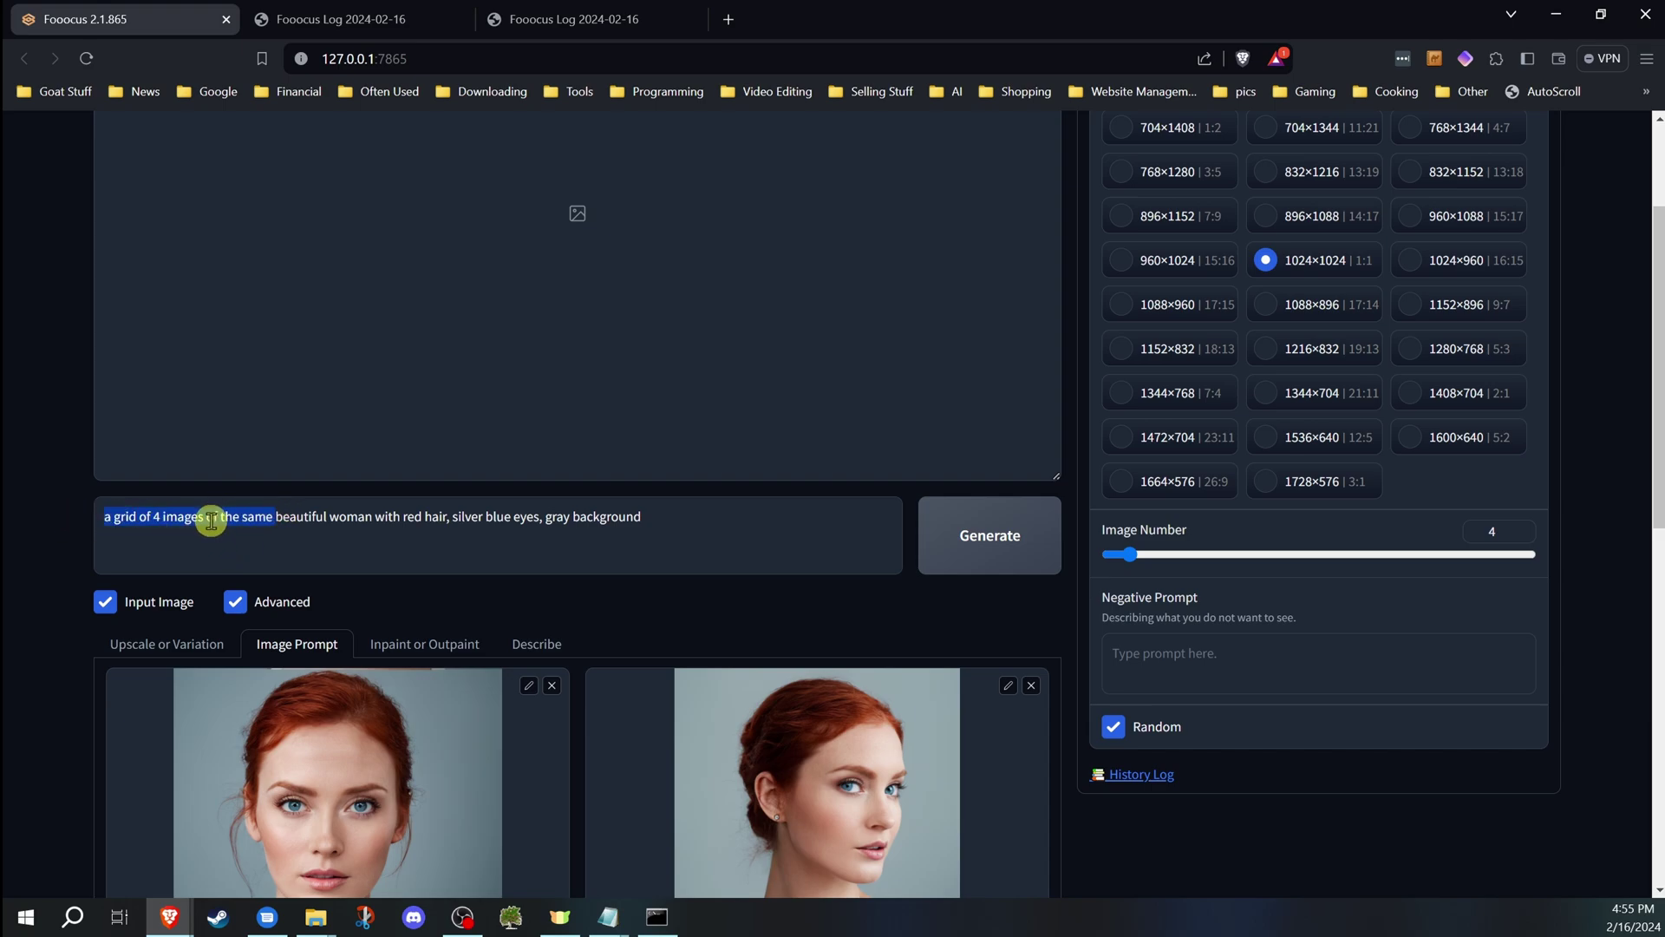
pyautogui.press('BackSpace')
pyautogui.write('air, h')
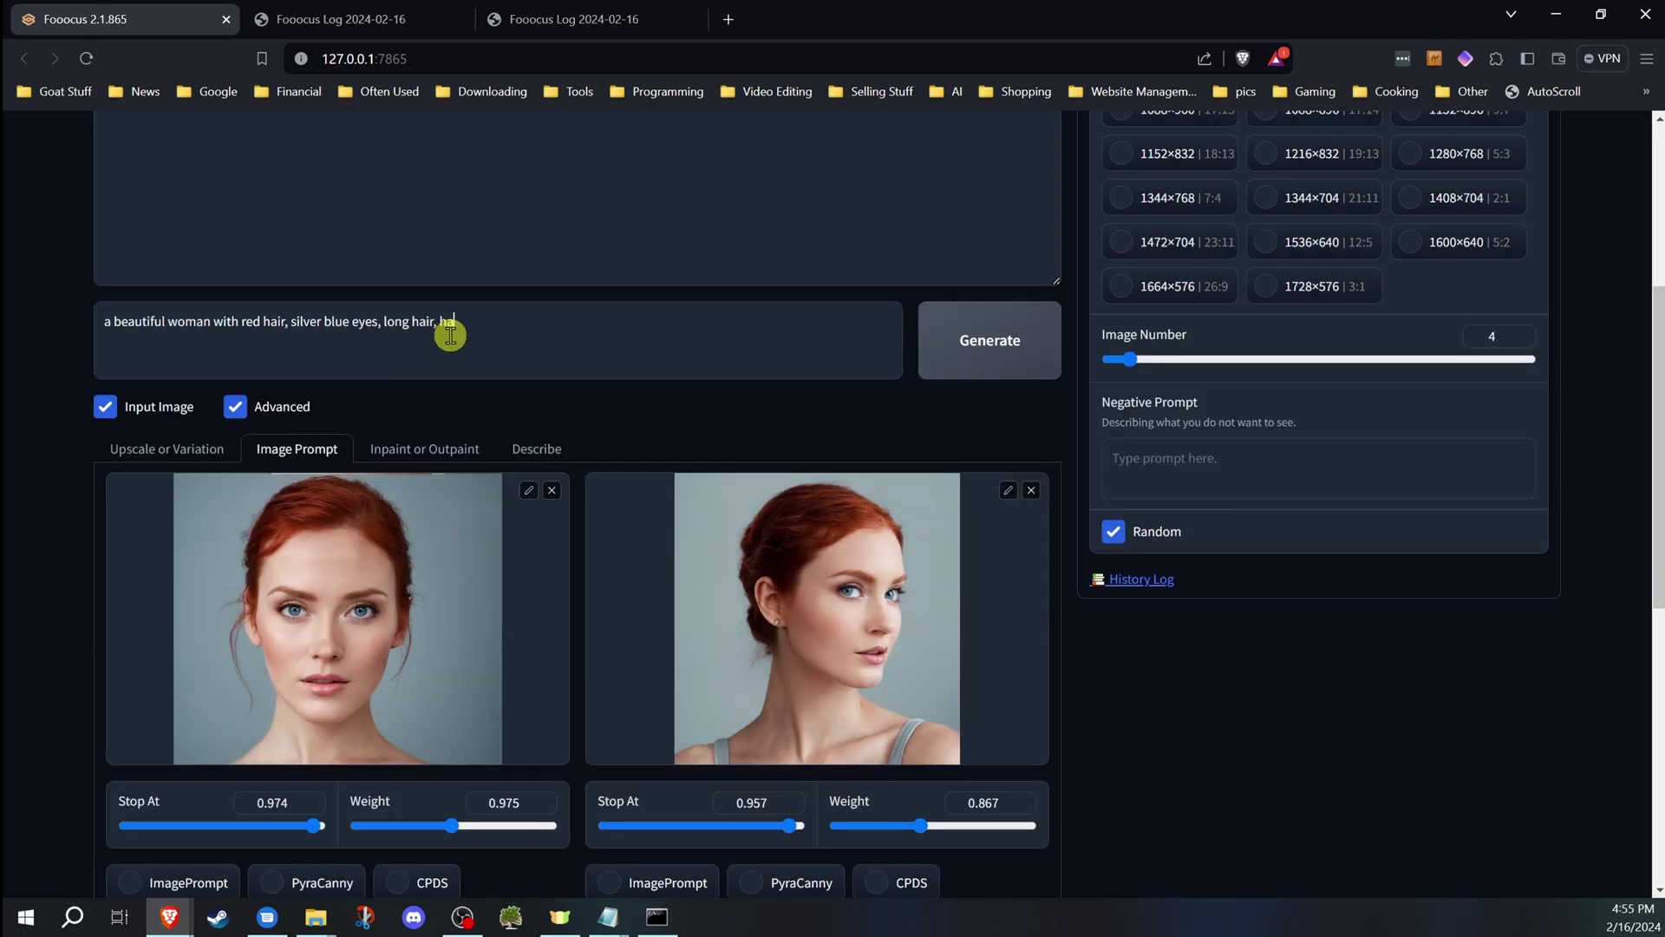
pyautogui.write('p')
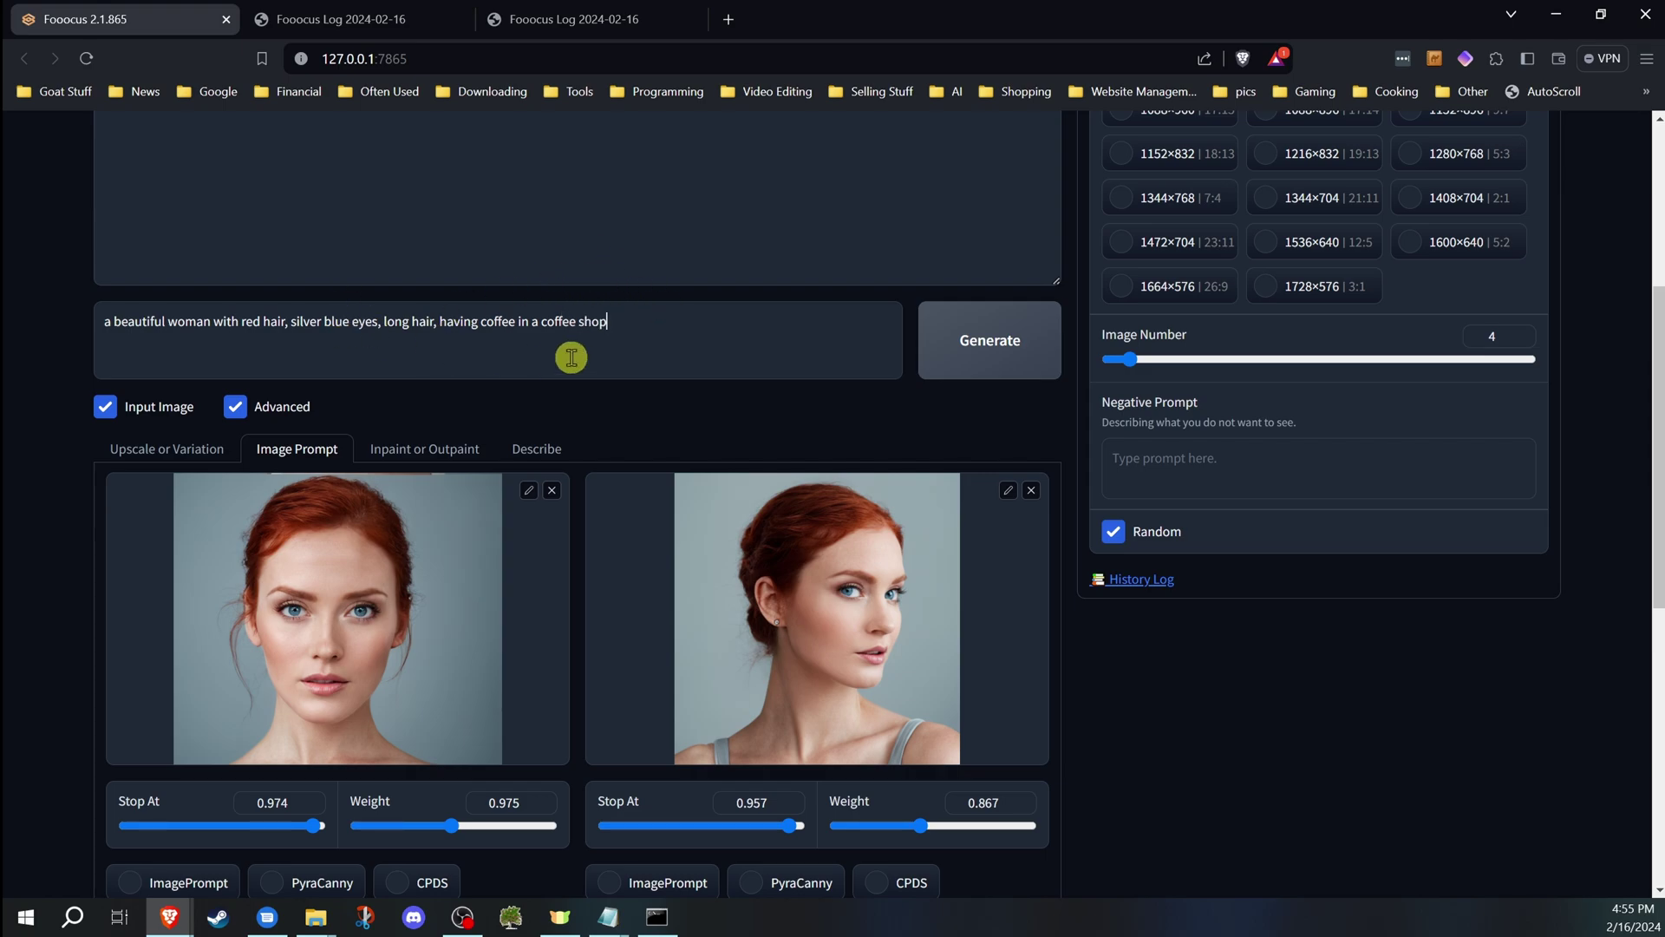
pyautogui.scroll(3, 992, 434)
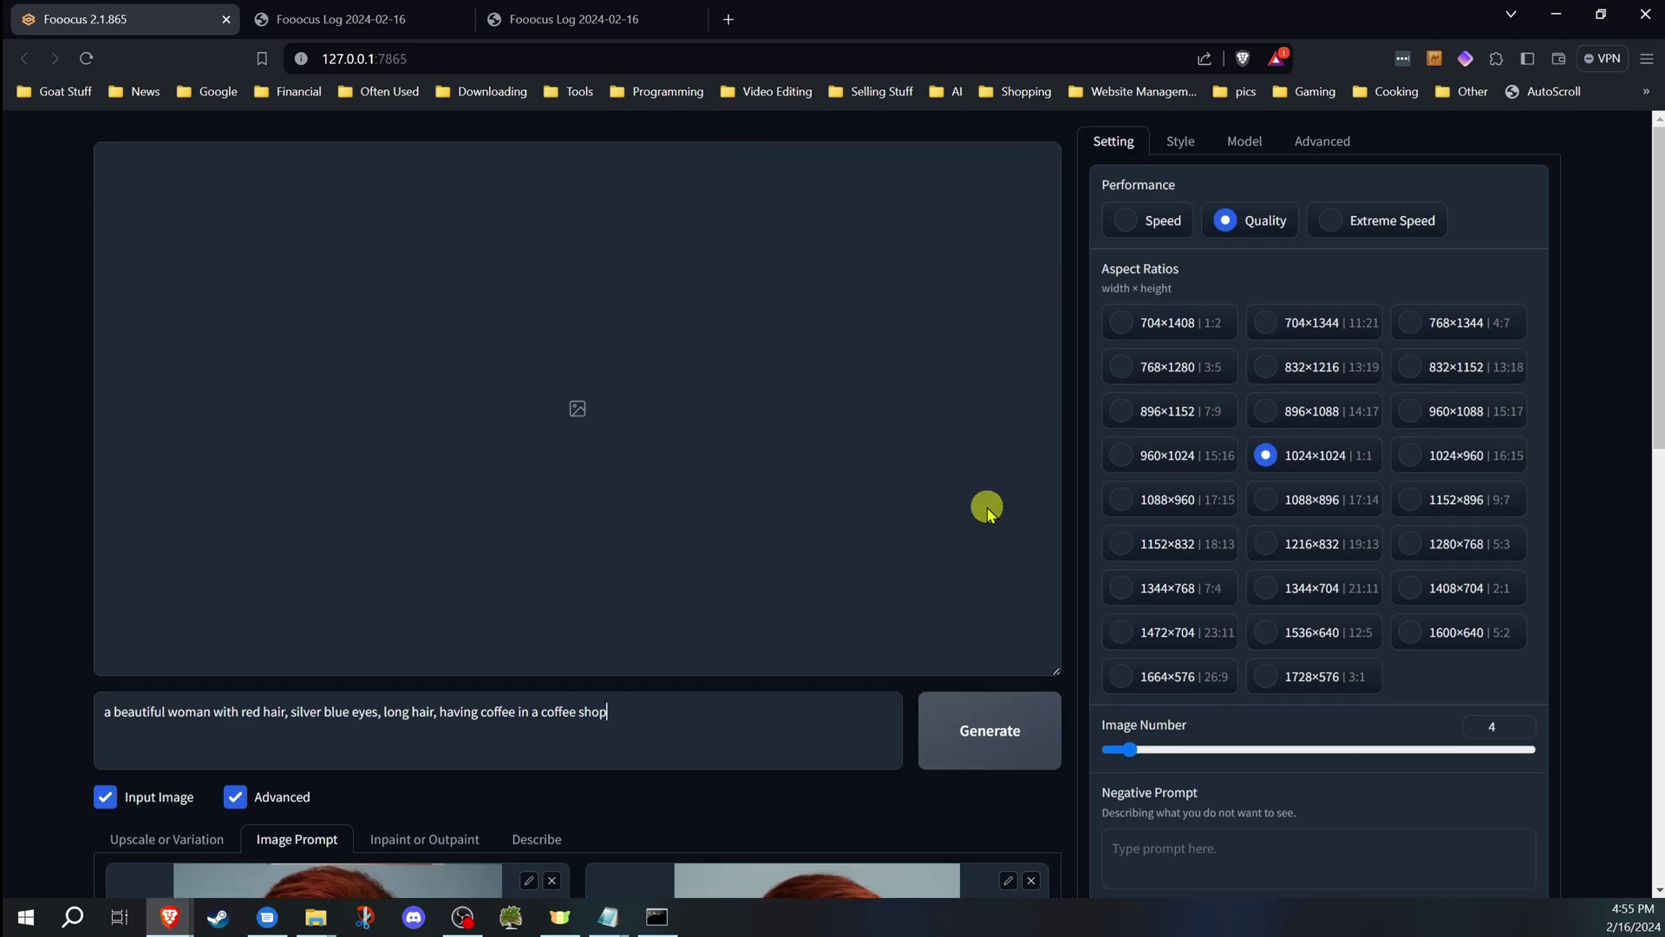
pyautogui.scroll(-3, 72, 589)
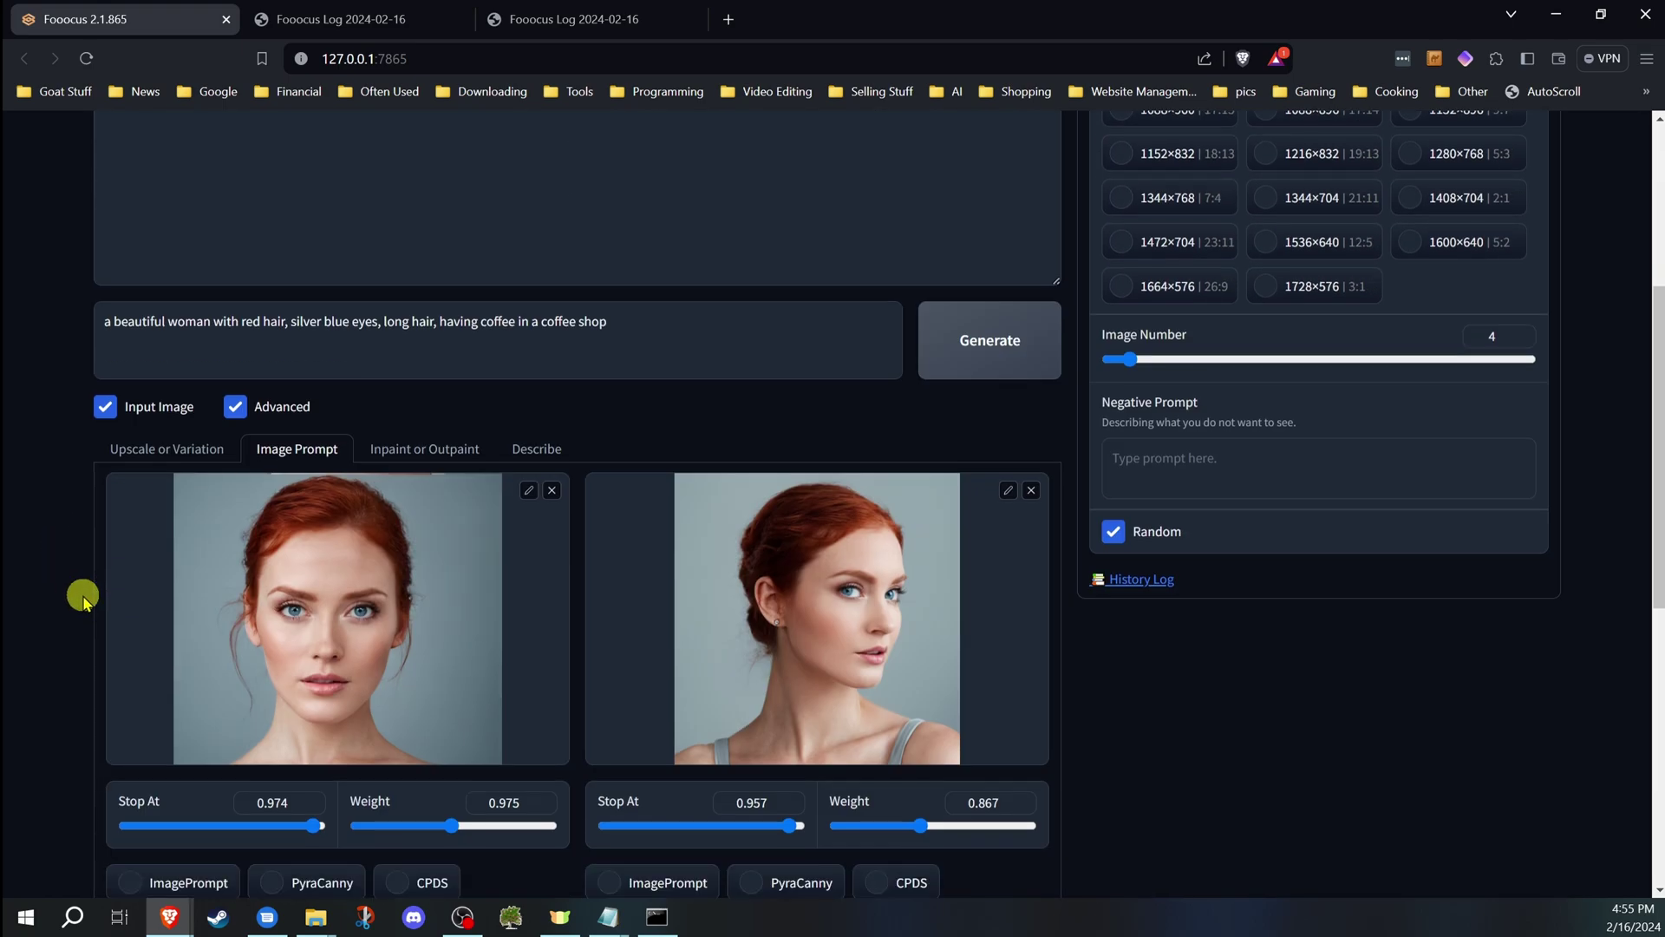
pyautogui.scroll(-2, 72, 589)
pyautogui.scroll(-2, 71, 590)
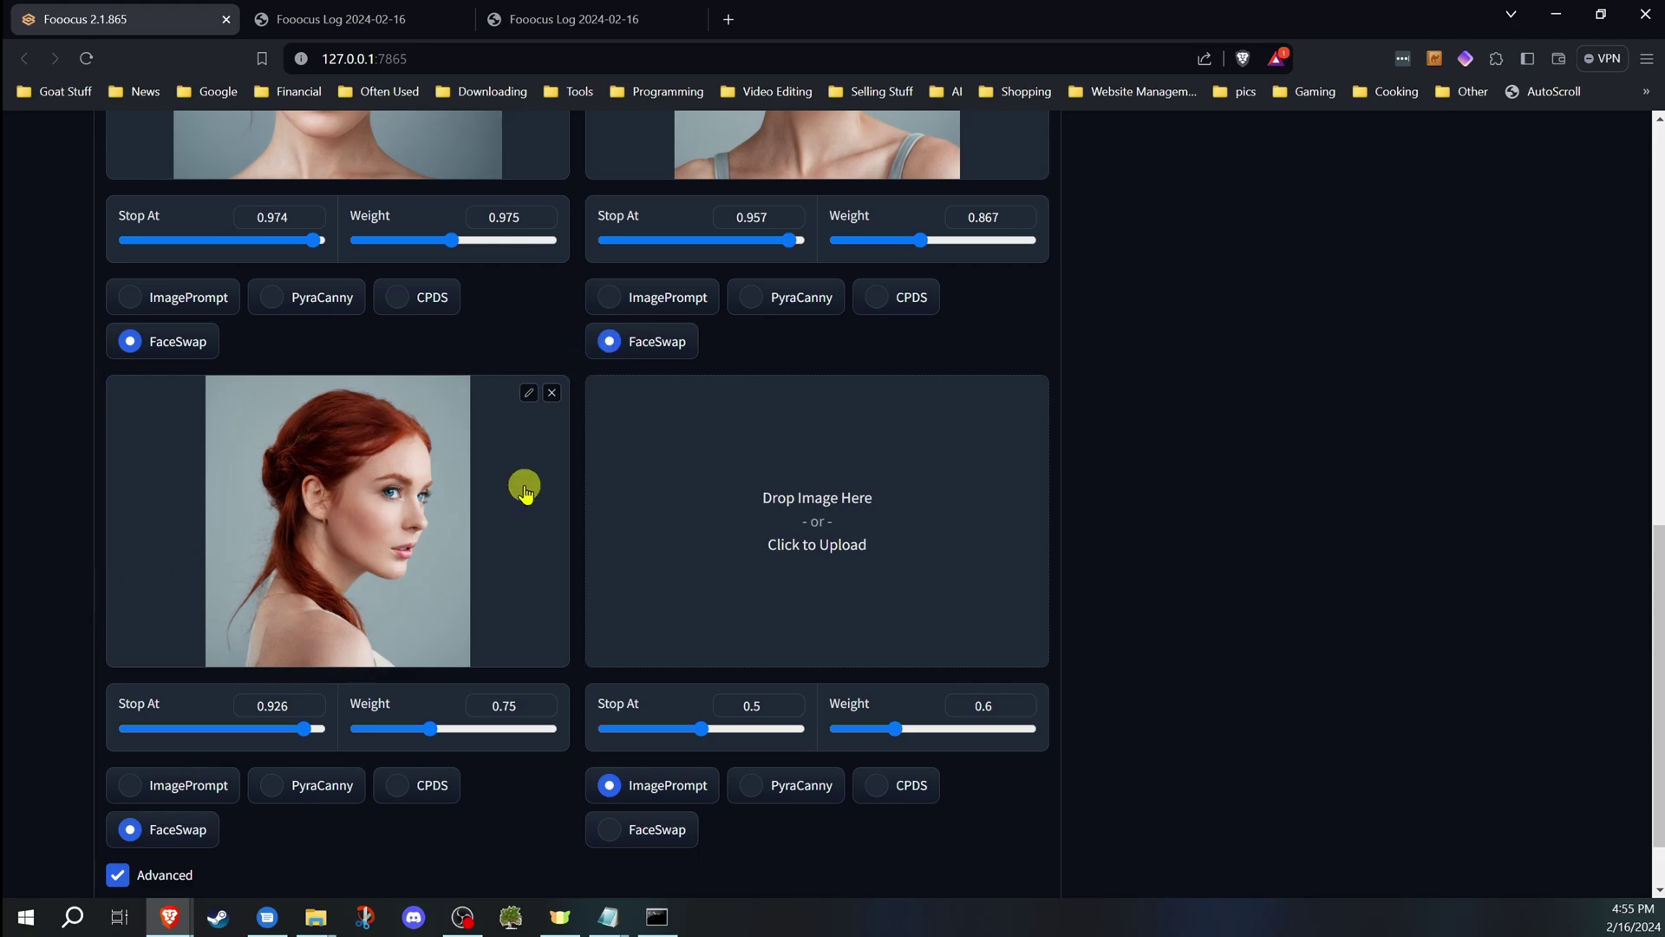
pyautogui.scroll(5, 529, 483)
pyautogui.scroll(2, 966, 520)
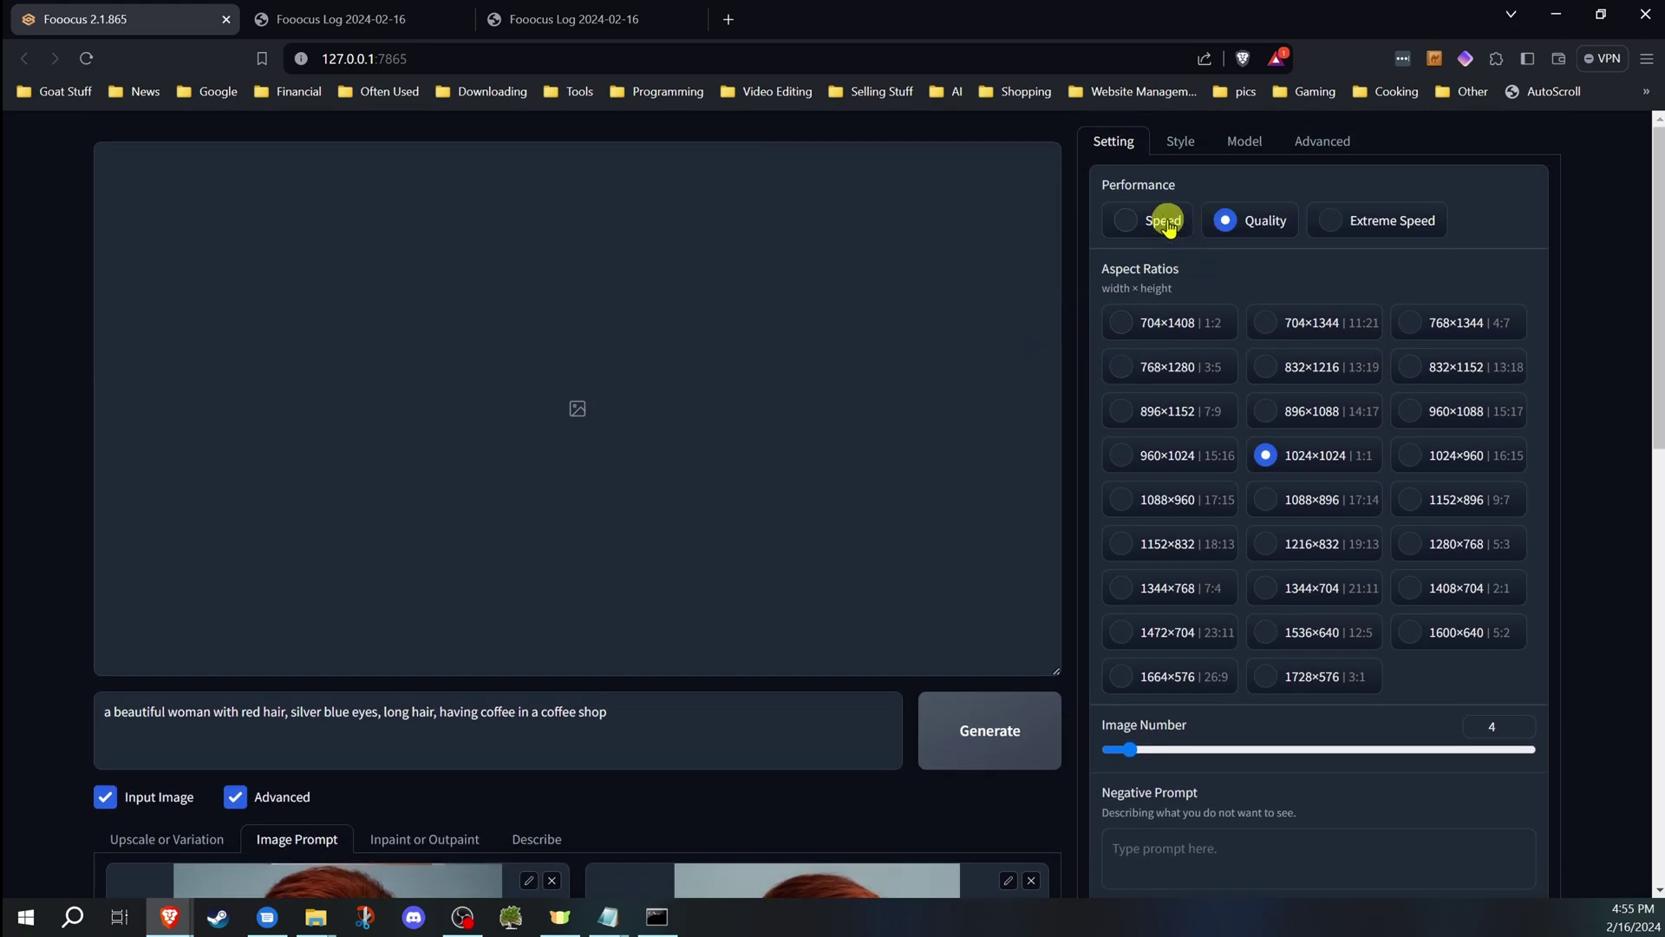
pyautogui.scroll(-2, 1175, 313)
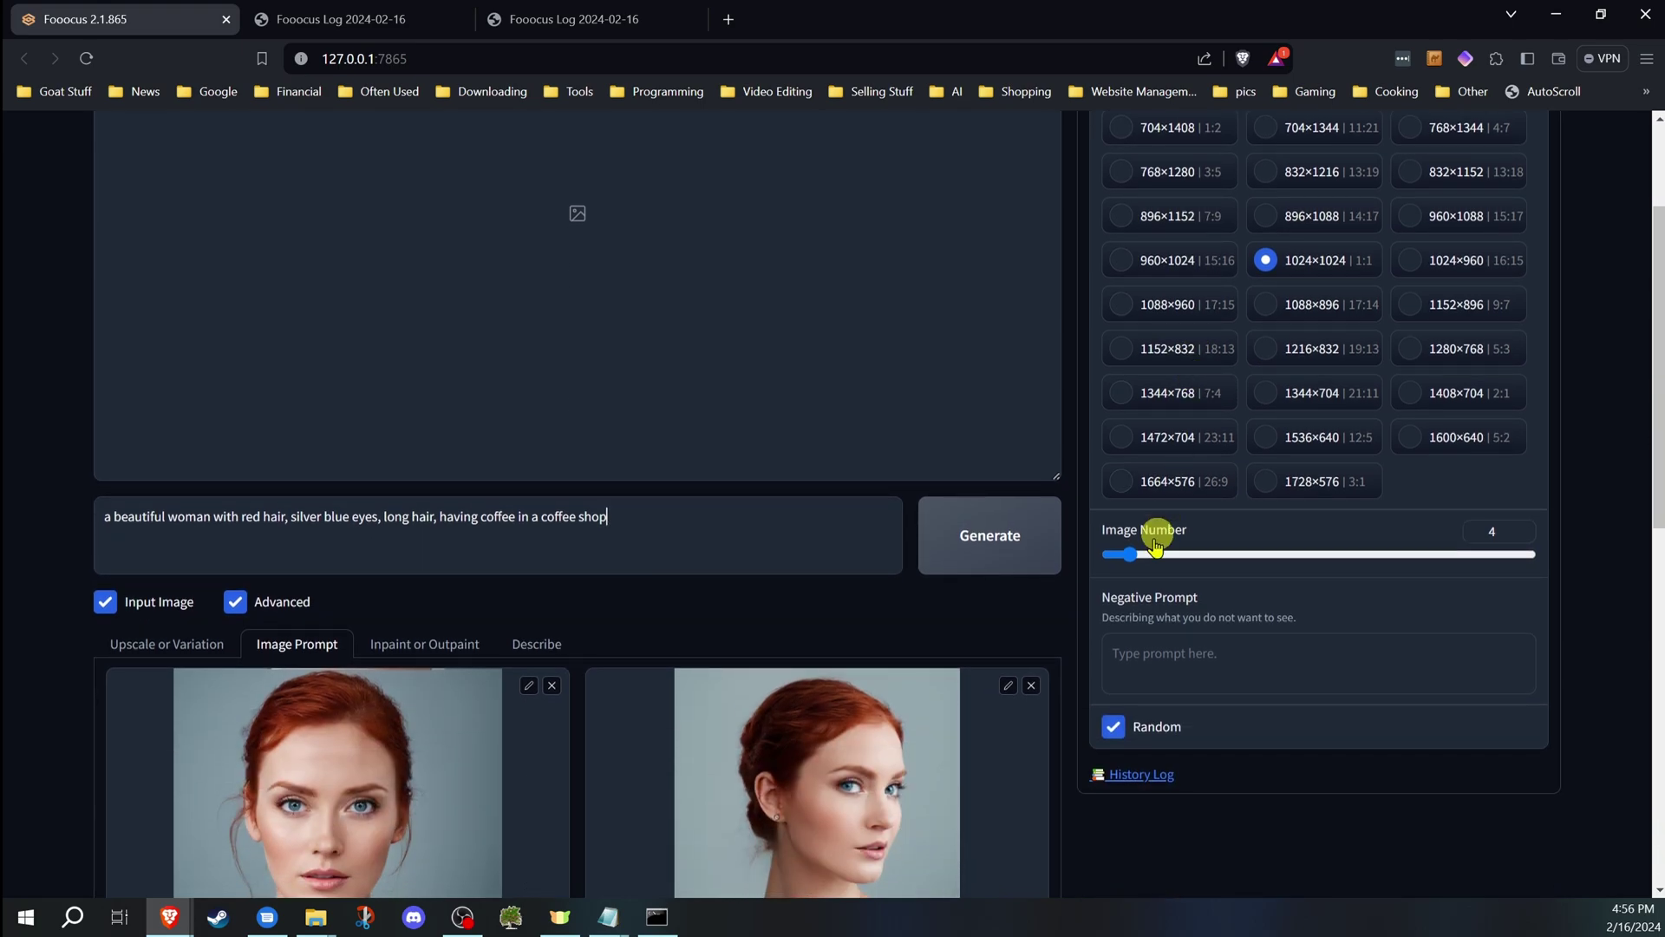
# Generate four images of the red-haired woman drinking coffee in a coffee shop.
pyautogui.click(1003, 546)
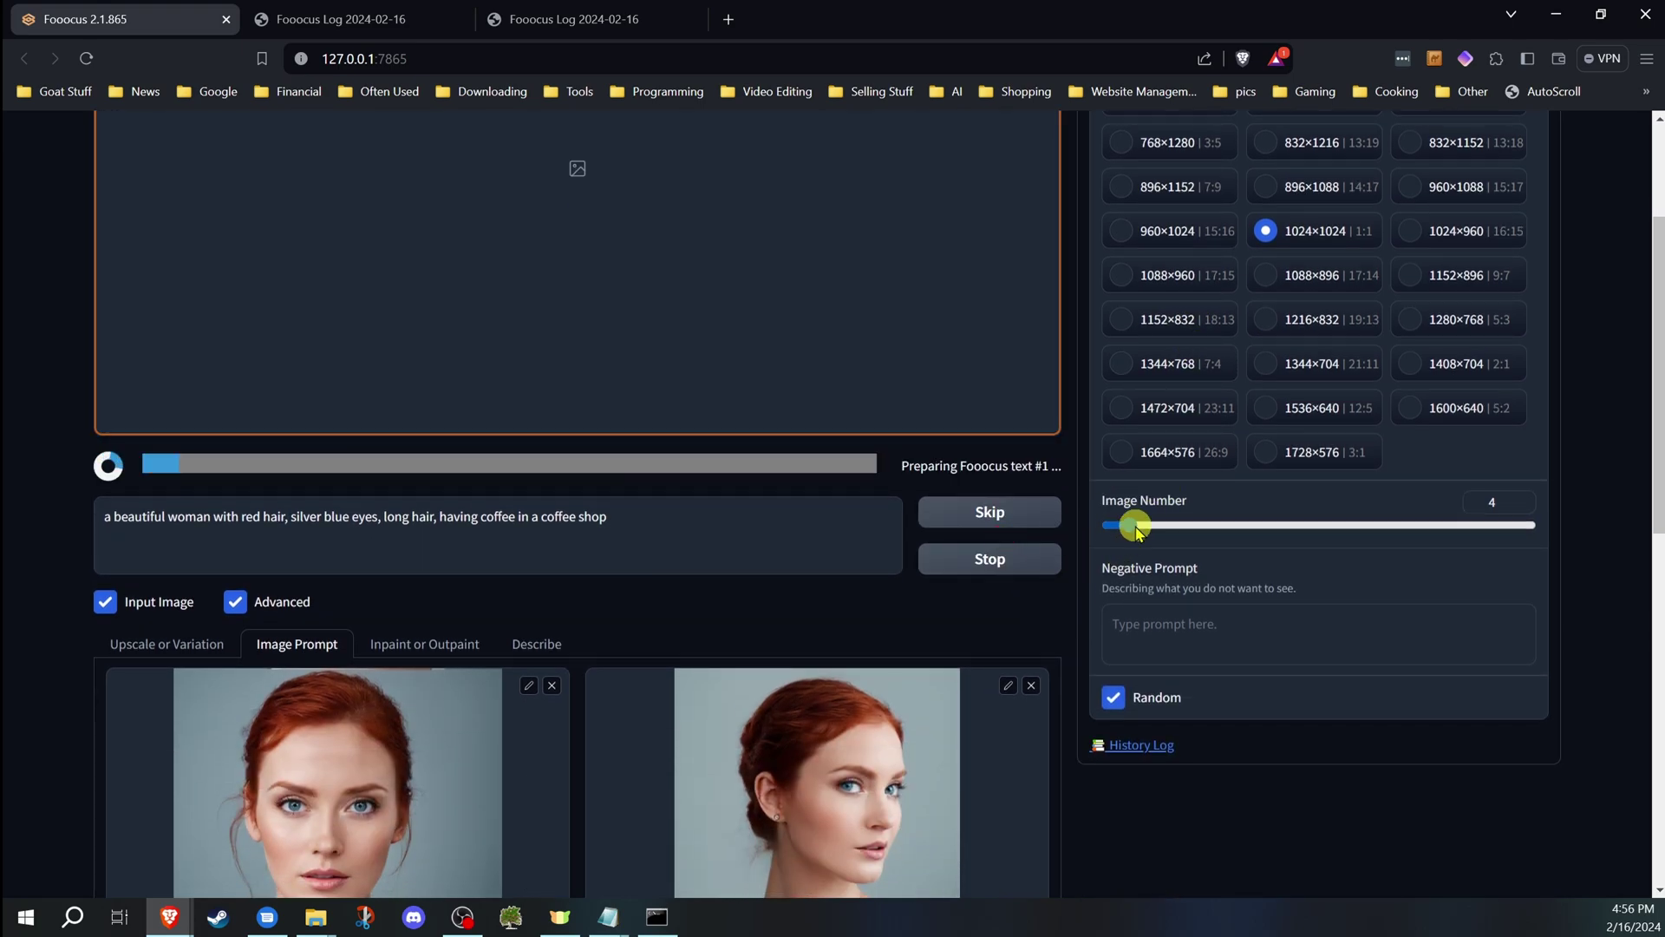
pyautogui.scroll(2, 1132, 520)
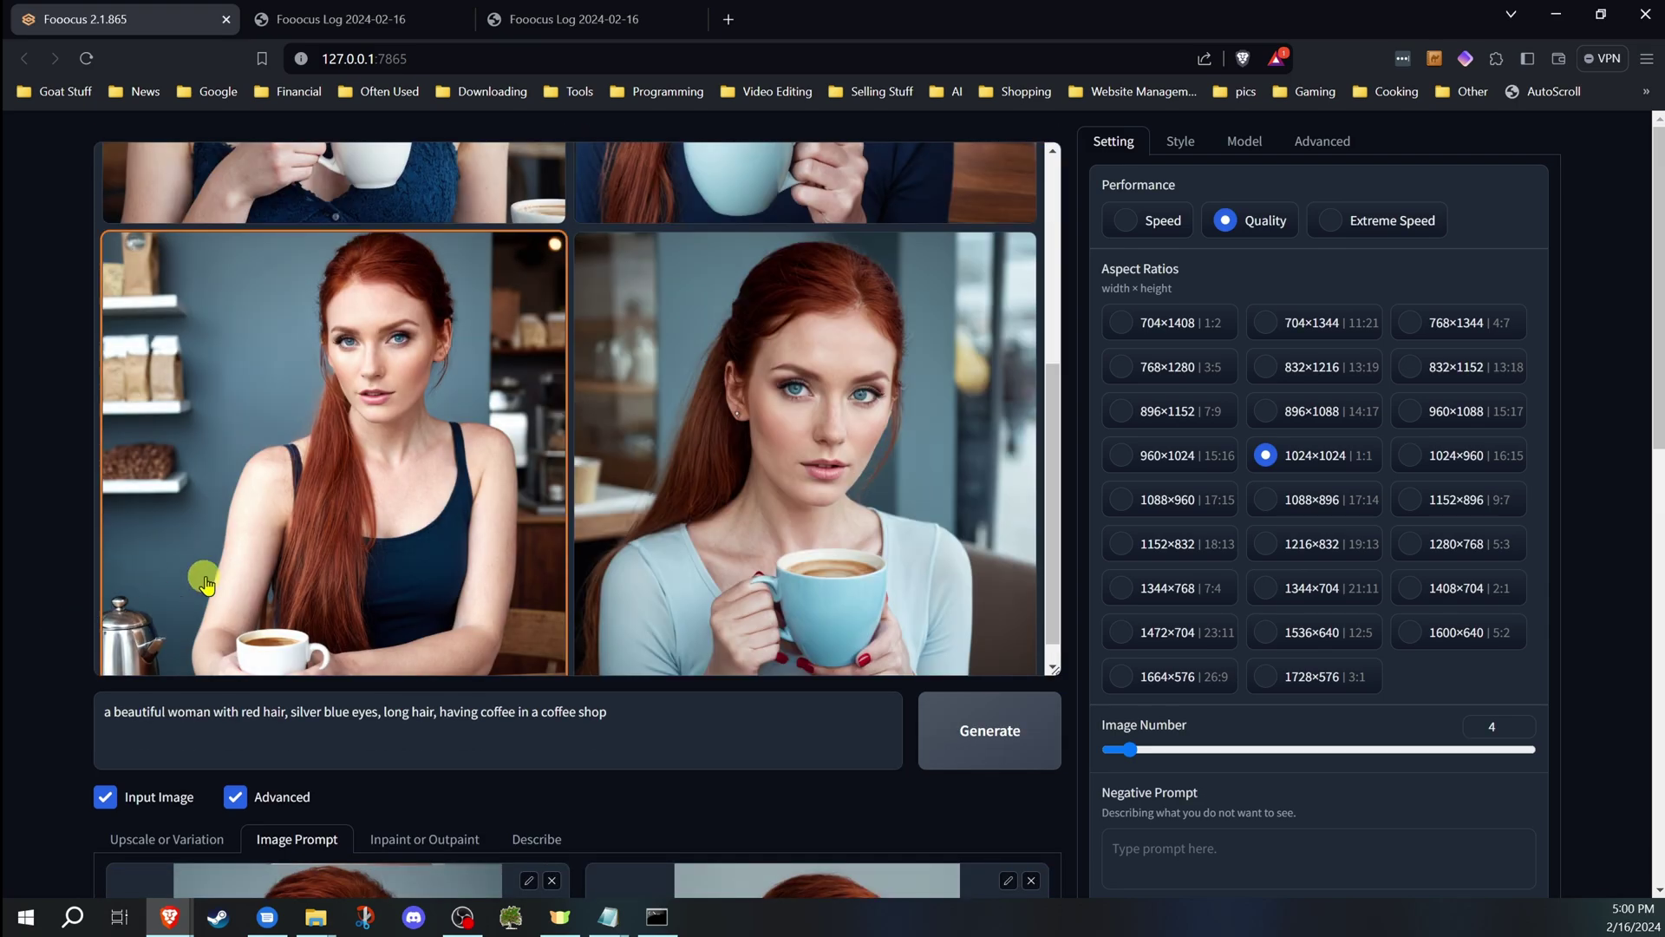
pyautogui.scroll(-1, 398, 570)
pyautogui.scroll(-2, 112, 736)
pyautogui.scroll(-1, 67, 717)
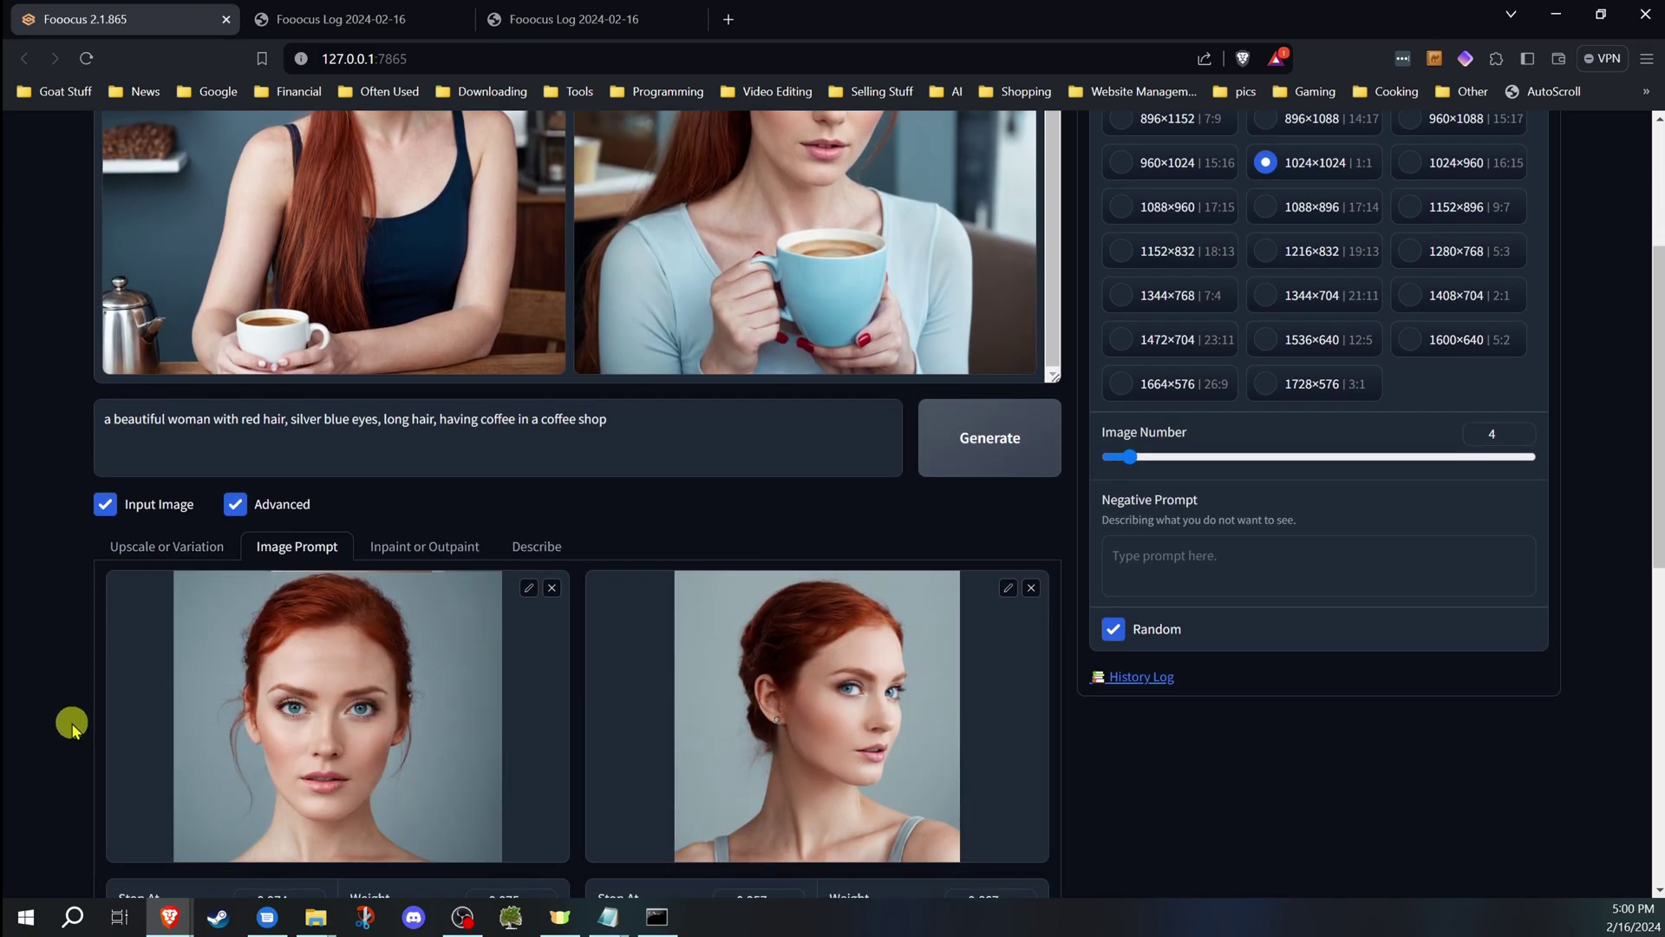
pyautogui.scroll(-2, 78, 709)
pyautogui.scroll(5, 83, 687)
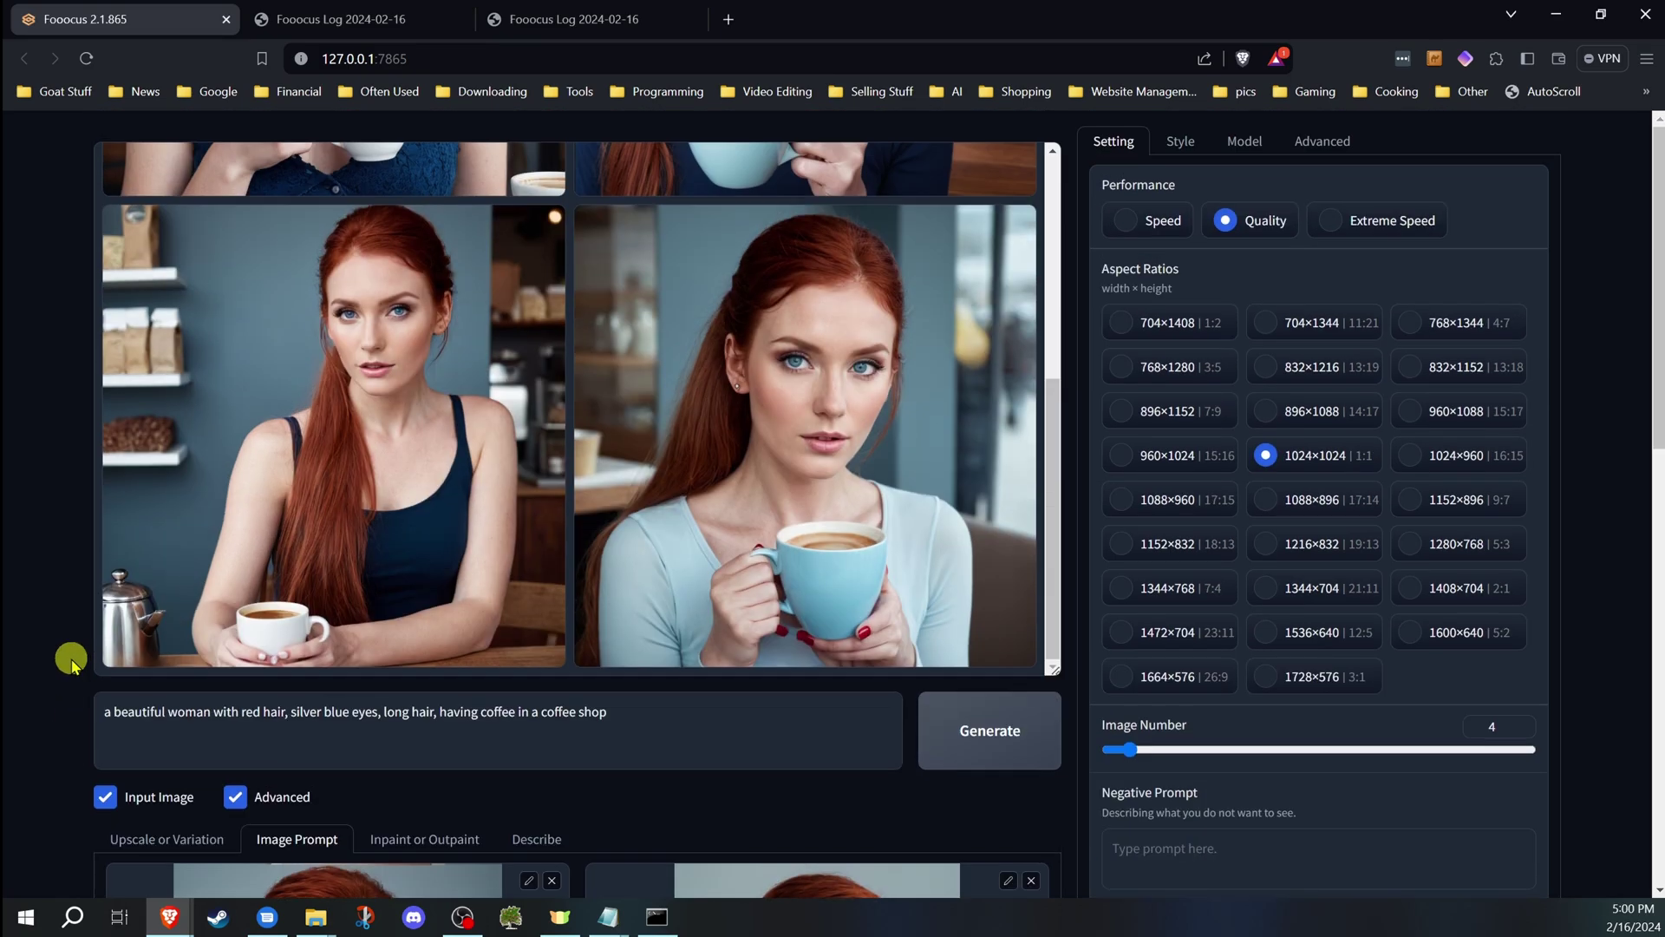
pyautogui.scroll(1, 94, 614)
pyautogui.scroll(2, 260, 456)
pyautogui.scroll(1, 390, 296)
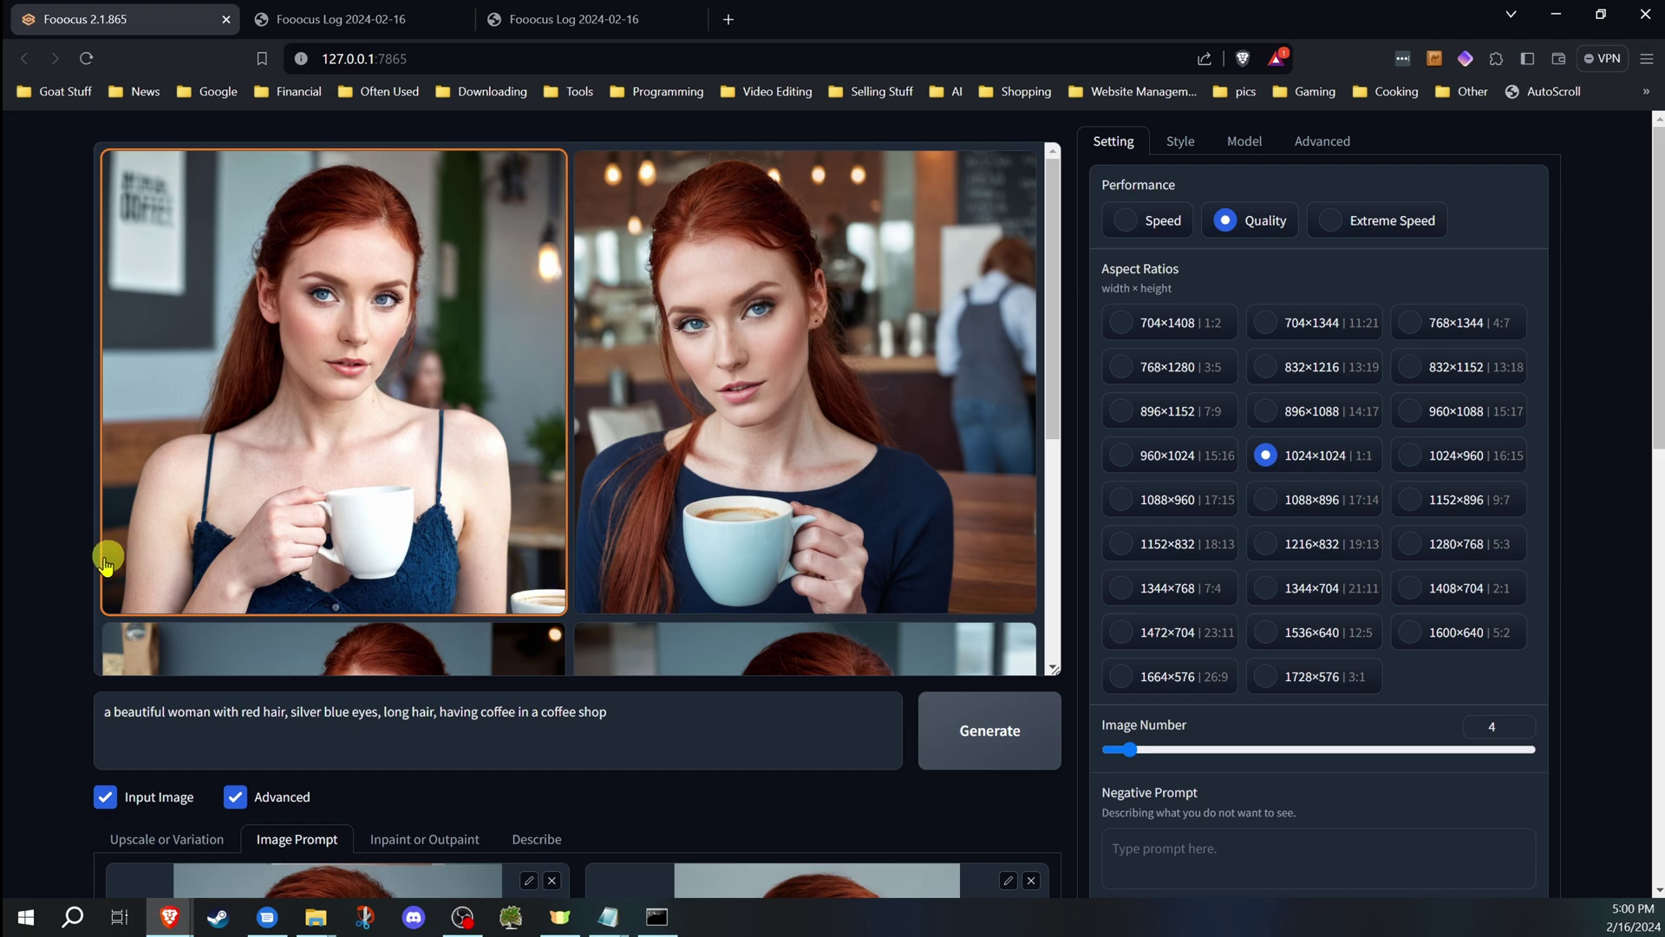
pyautogui.scroll(-2, 53, 569)
pyautogui.scroll(-3, 52, 568)
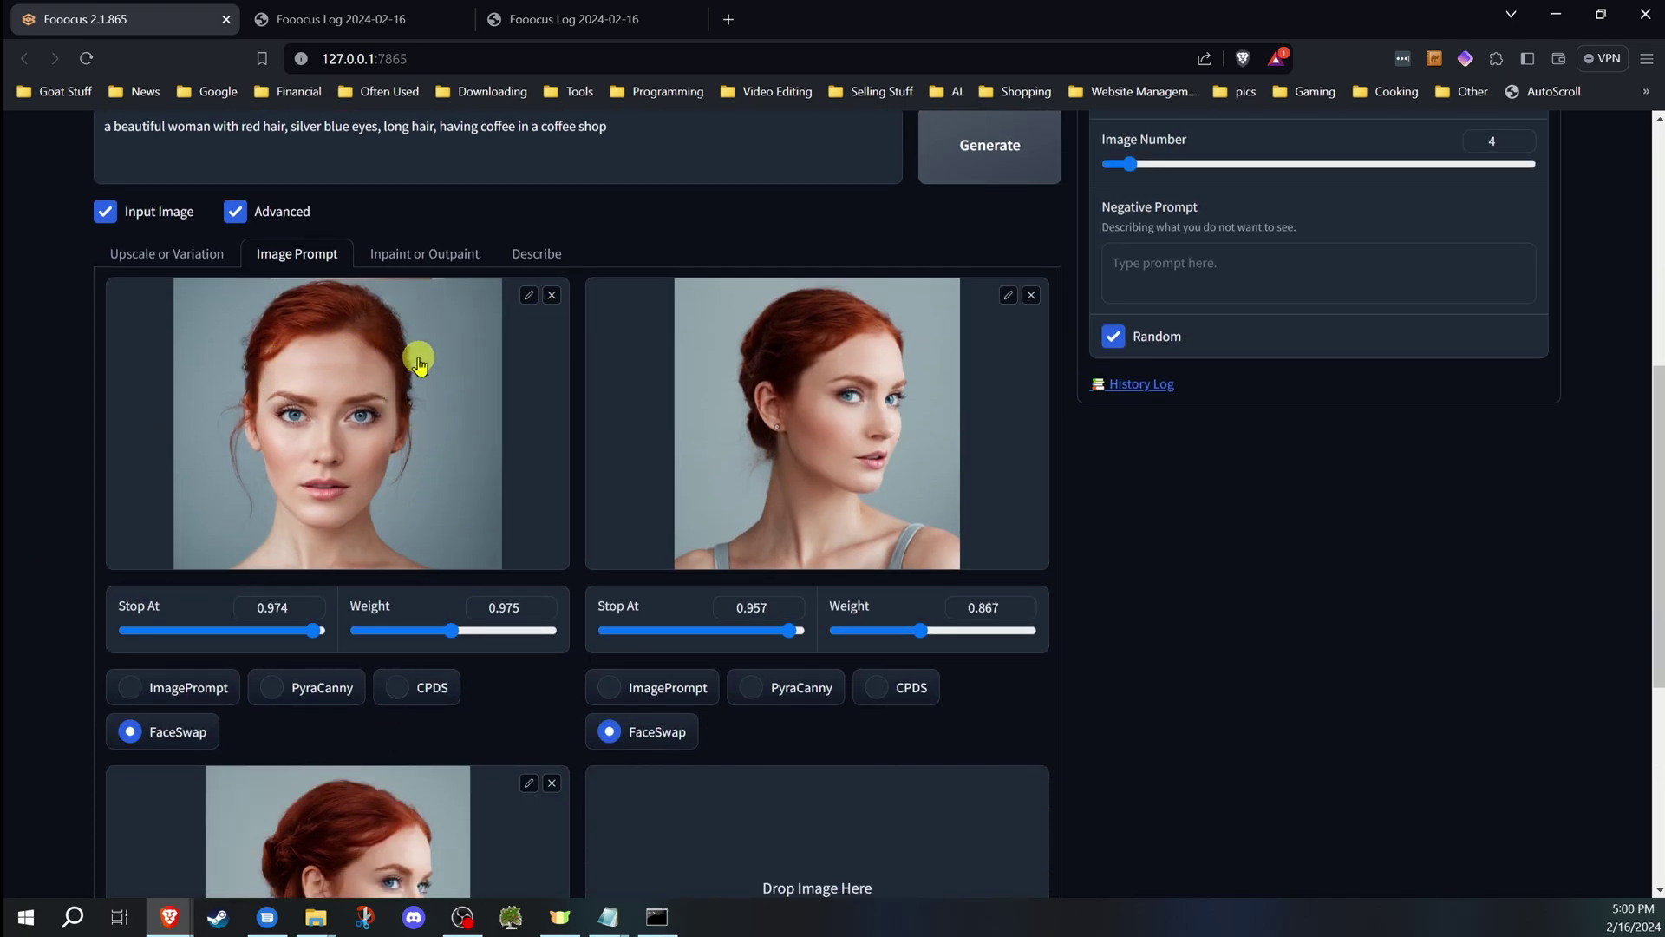
pyautogui.scroll(2, 358, 501)
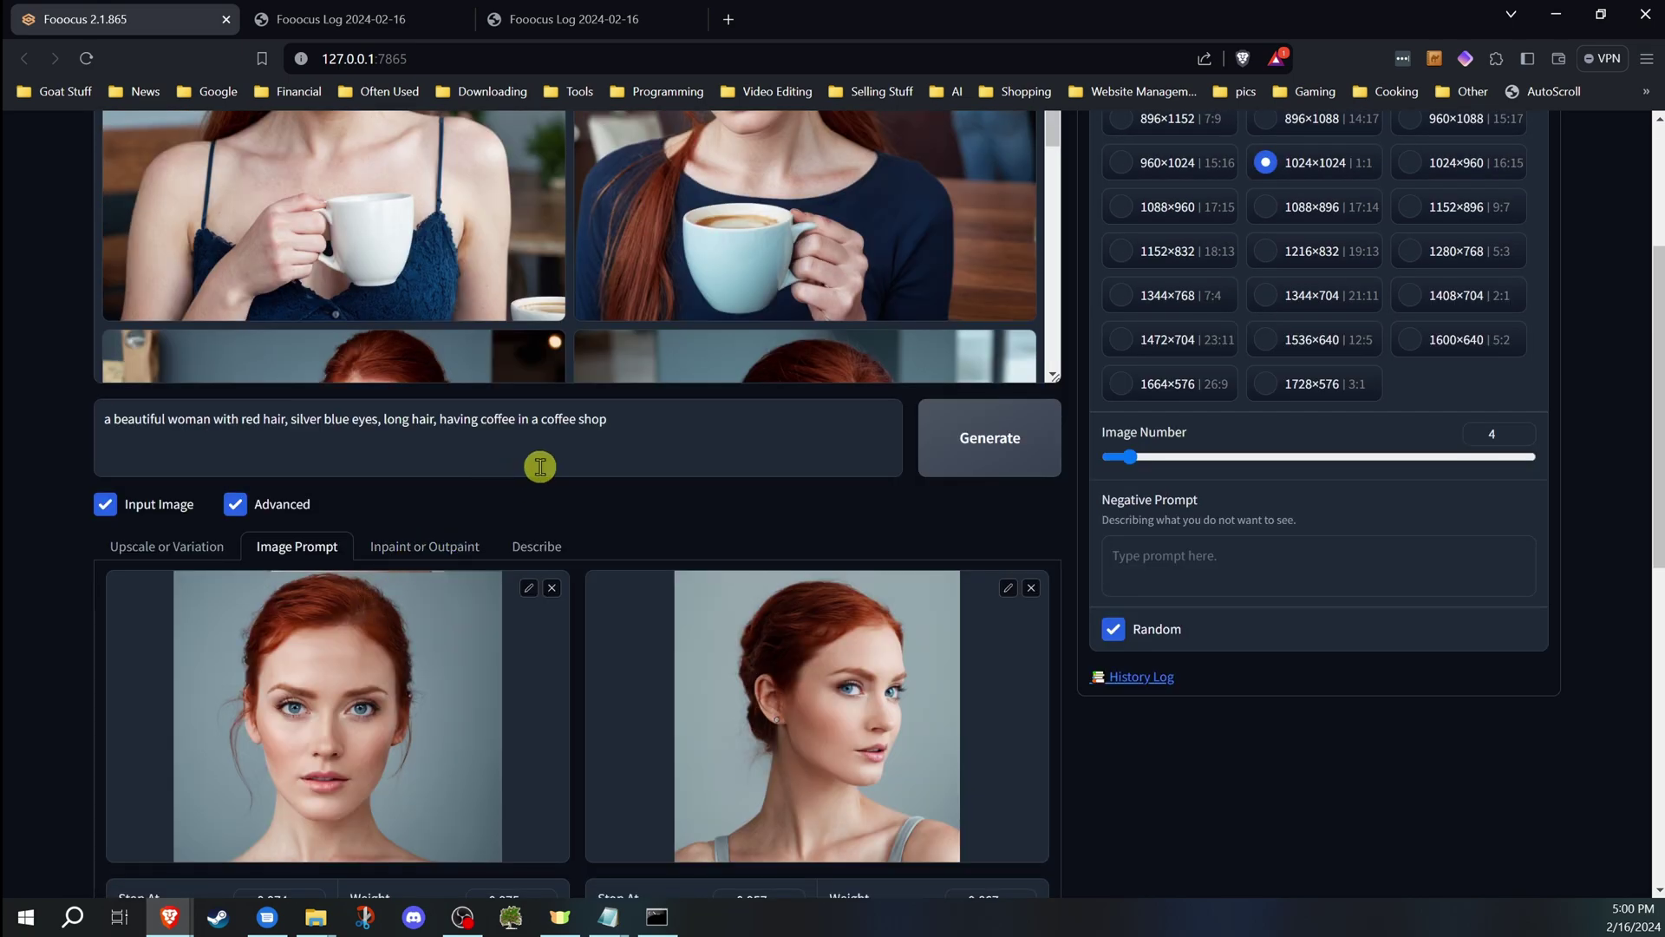
pyautogui.click(1111, 630)
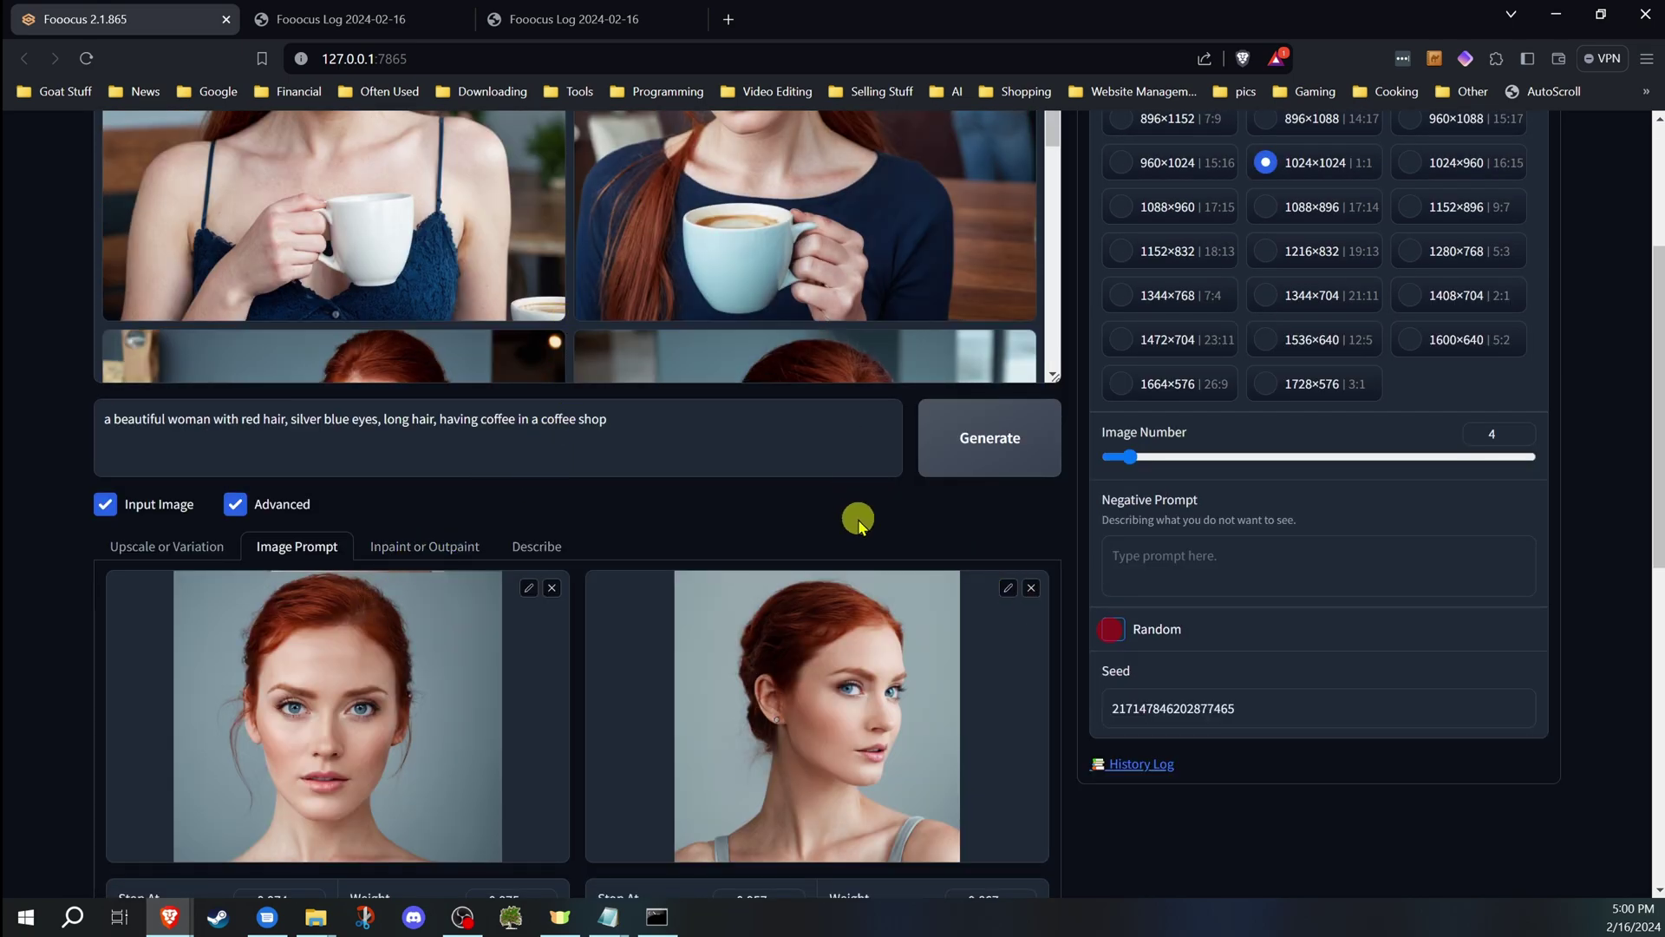
pyautogui.scroll(-2, 818, 532)
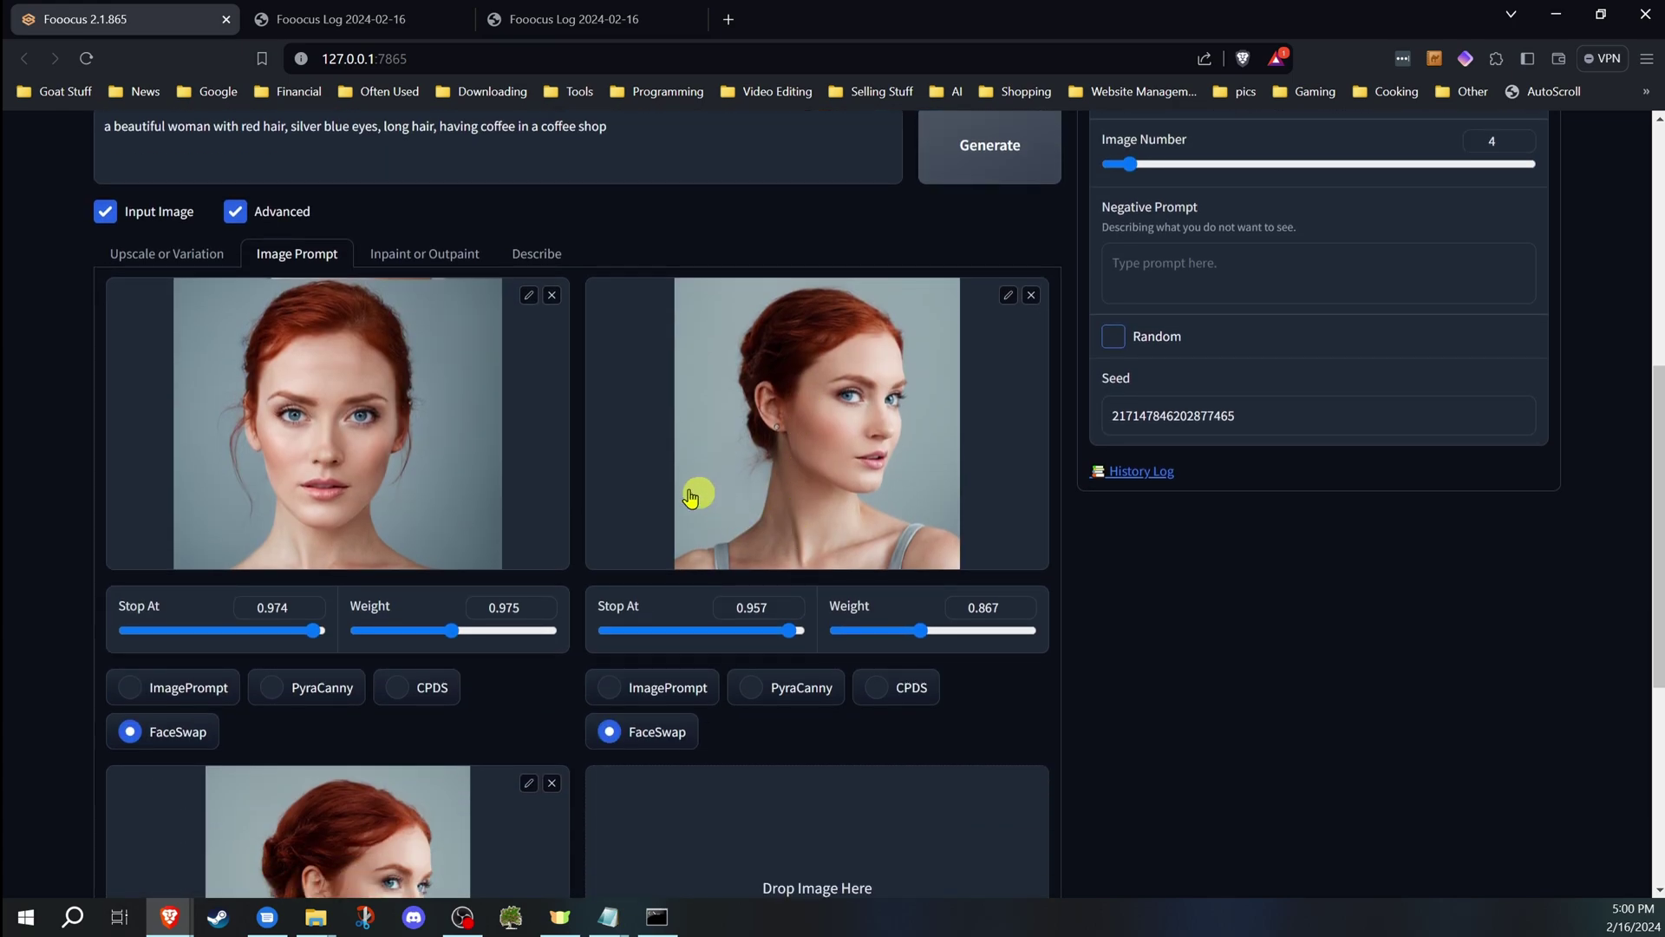
pyautogui.scroll(-2, 690, 467)
pyautogui.scroll(3, 658, 471)
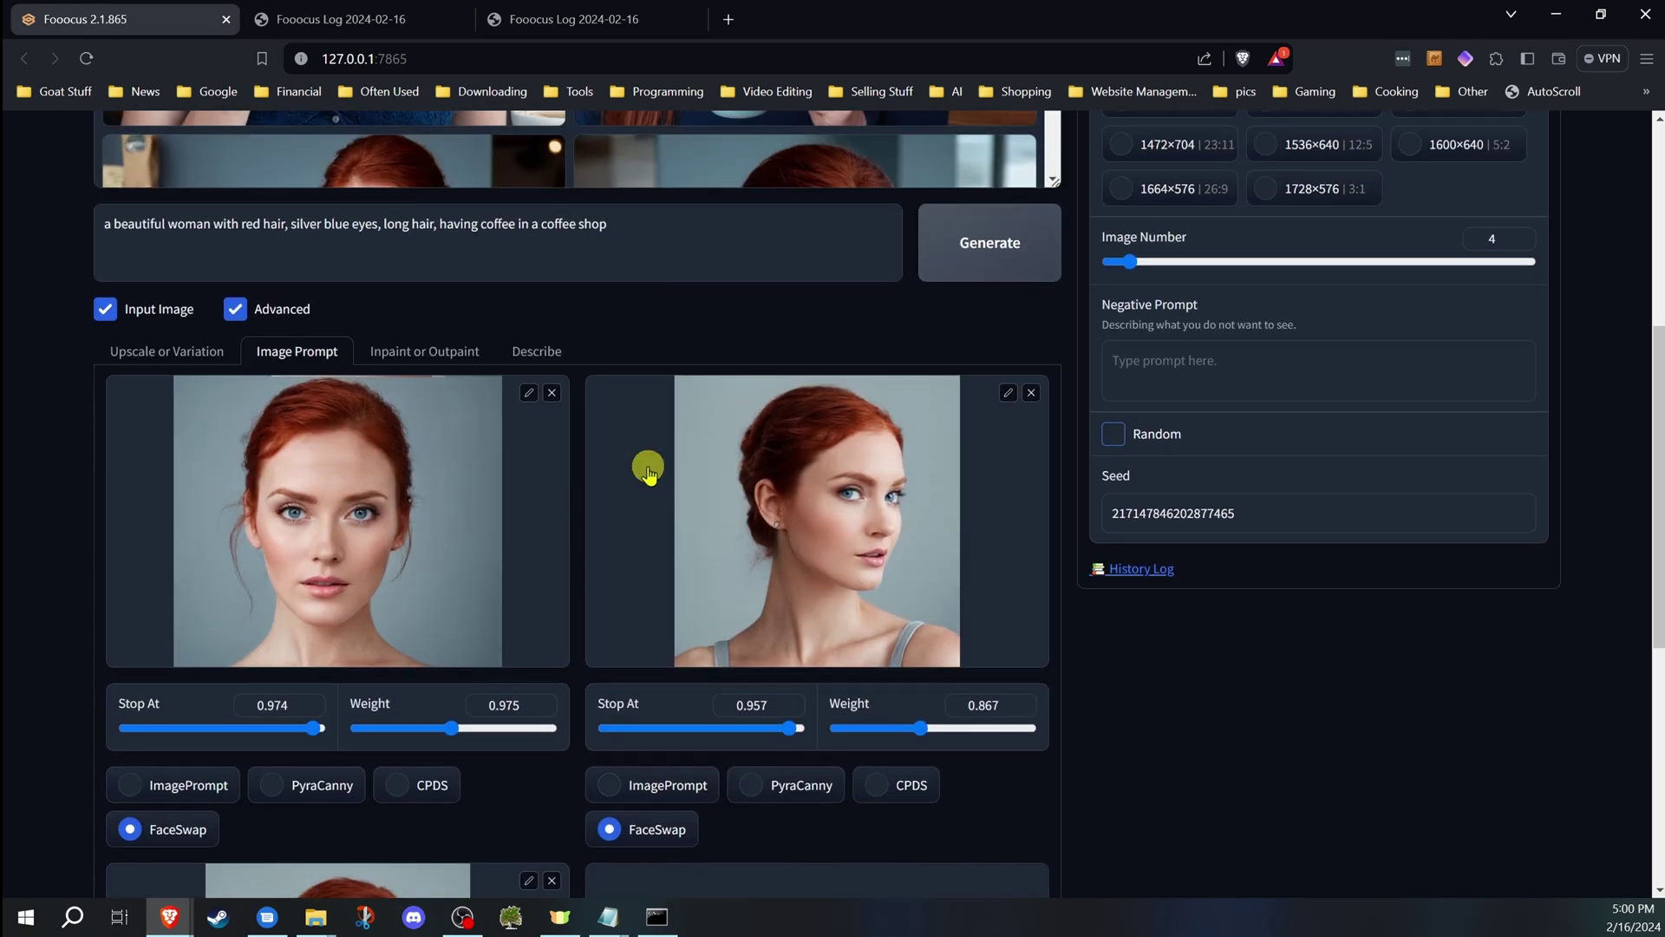
pyautogui.scroll(-1, 647, 471)
pyautogui.scroll(-1, 643, 476)
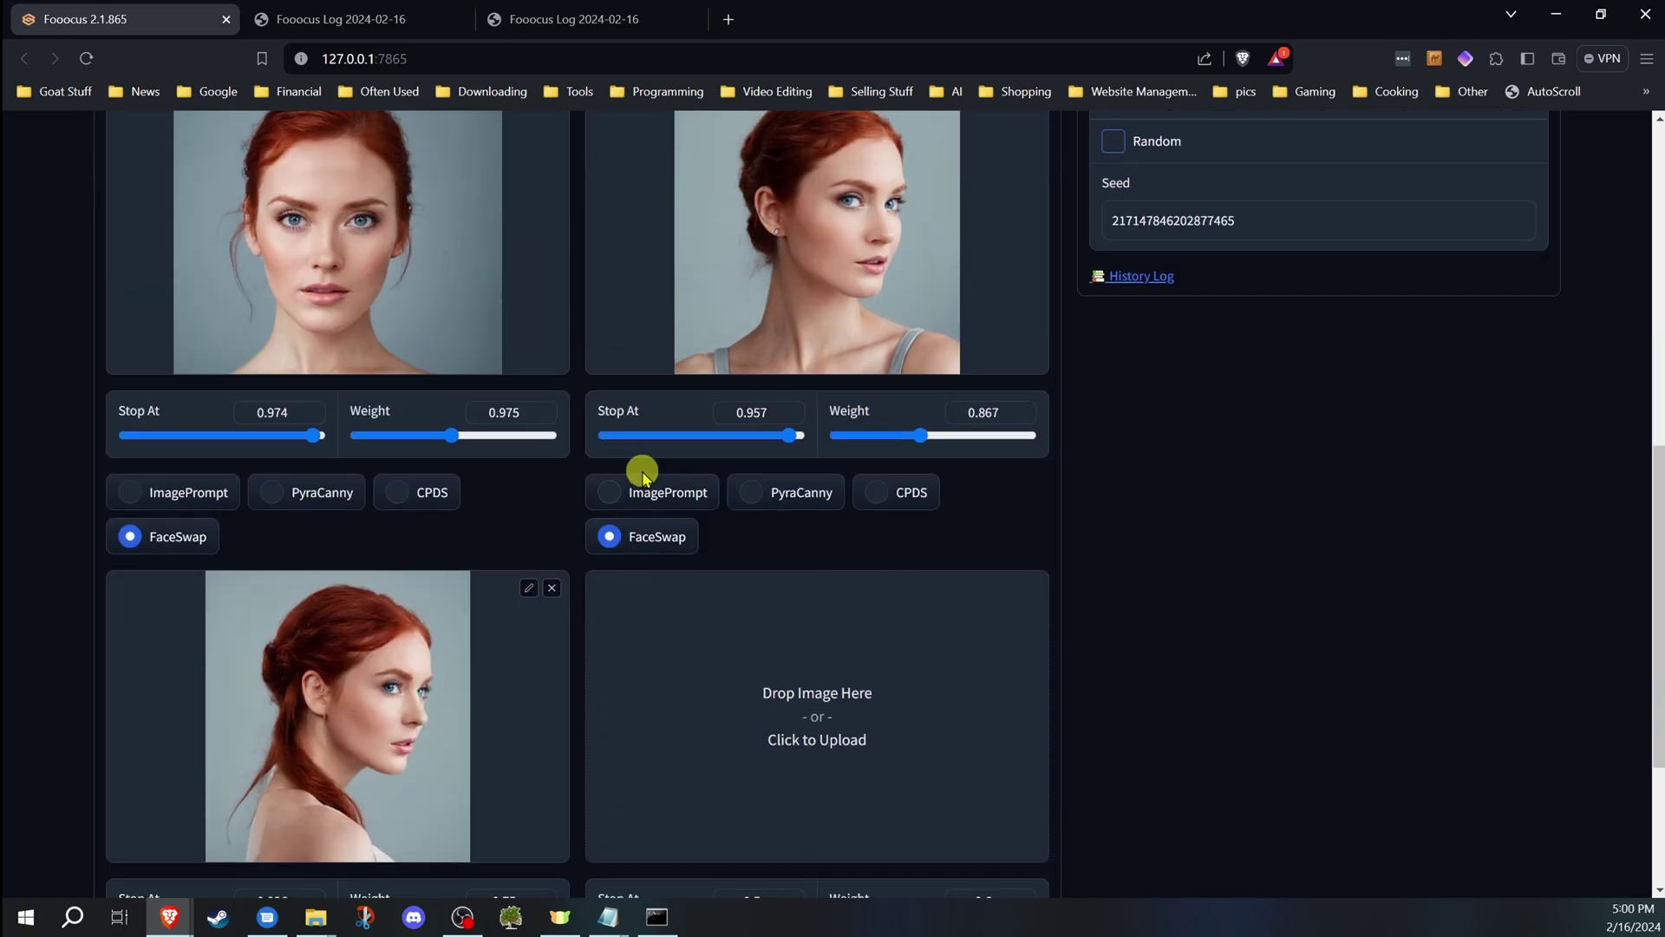
pyautogui.scroll(1, 643, 471)
pyautogui.scroll(3, 644, 469)
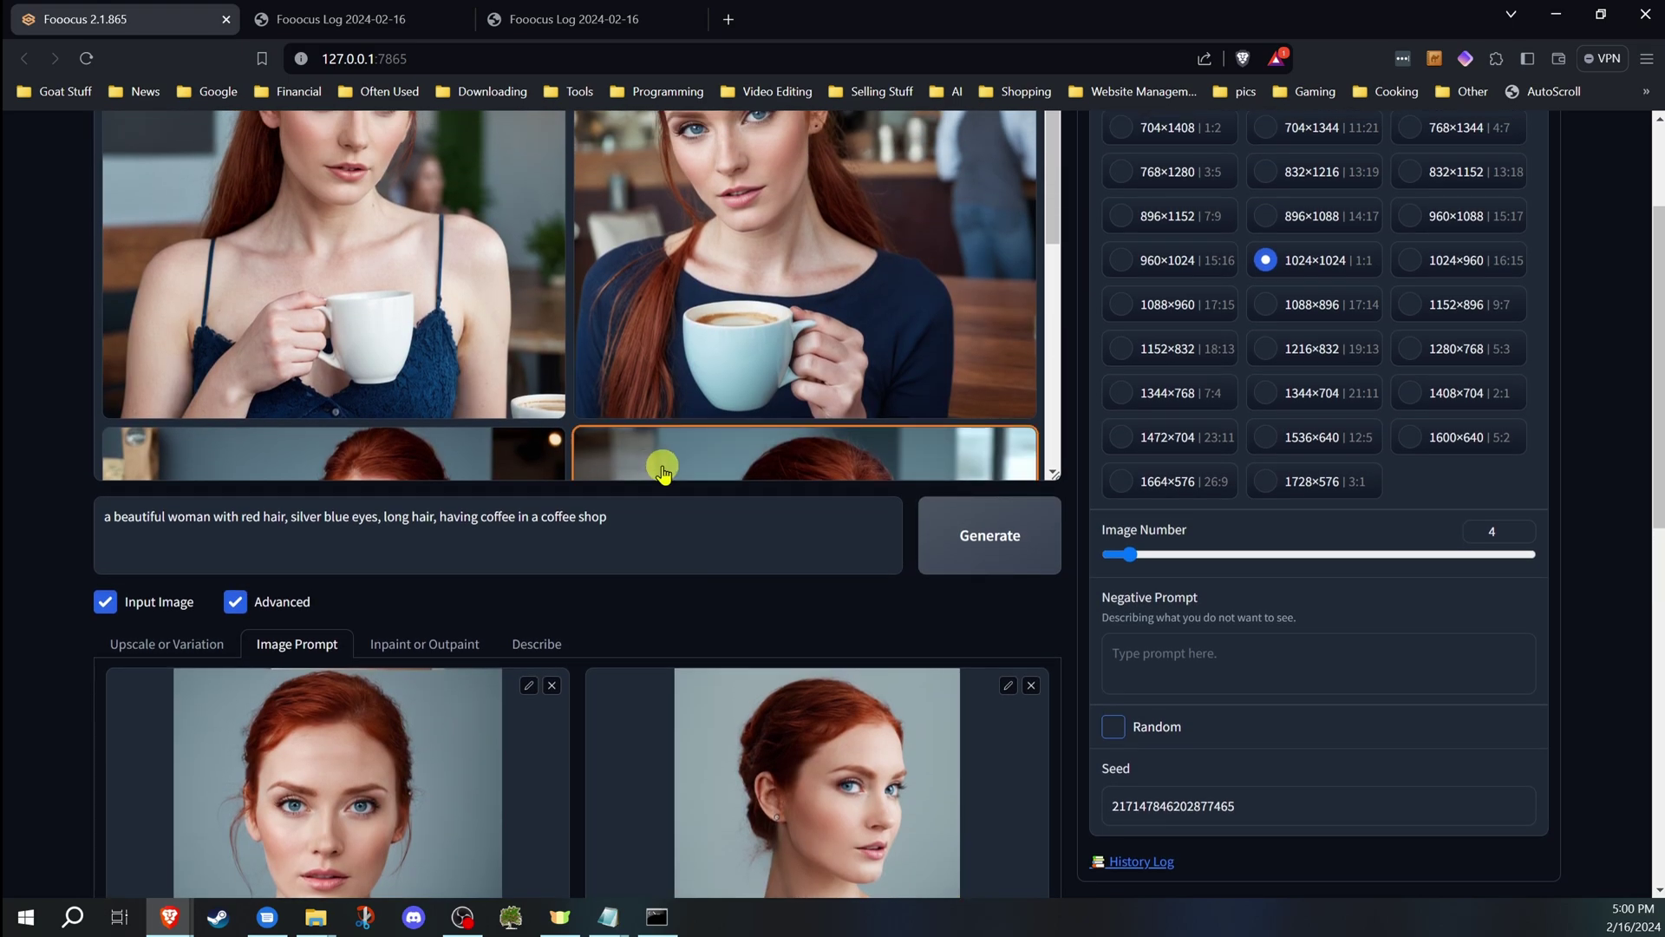
pyautogui.scroll(-1, 75, 563)
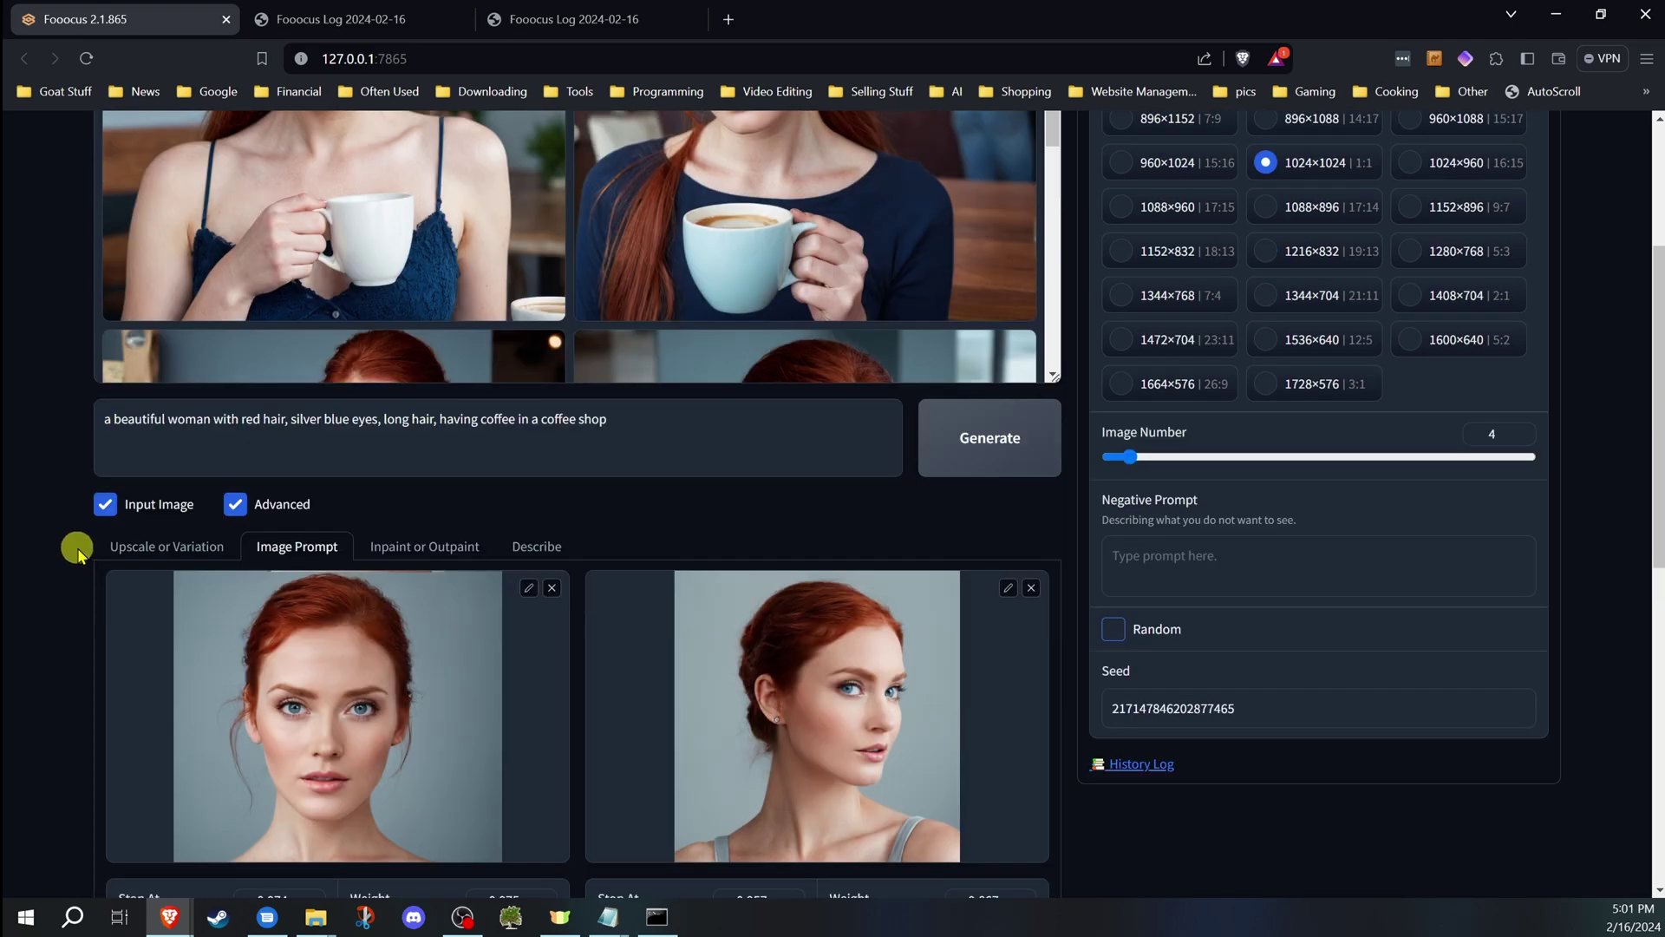
pyautogui.scroll(-2, 80, 552)
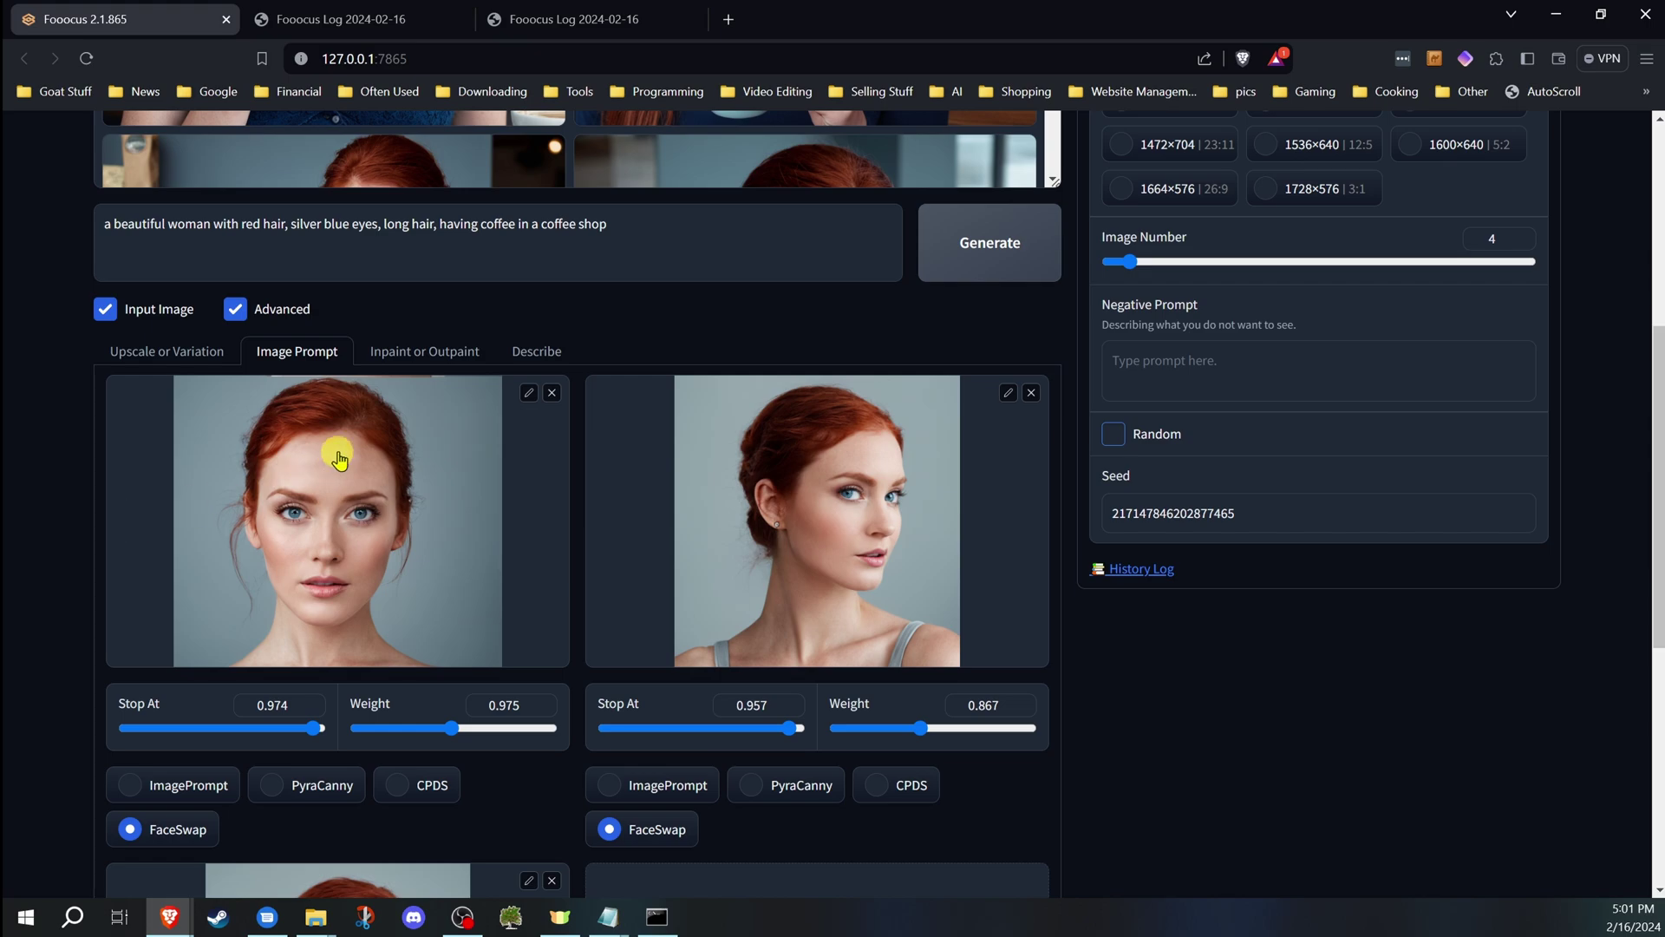
pyautogui.scroll(-3, 457, 576)
pyautogui.scroll(3, 780, 427)
# Clear the extra uploaded face image prompts and resume editing the prompt text.
pyautogui.click(1038, 396)
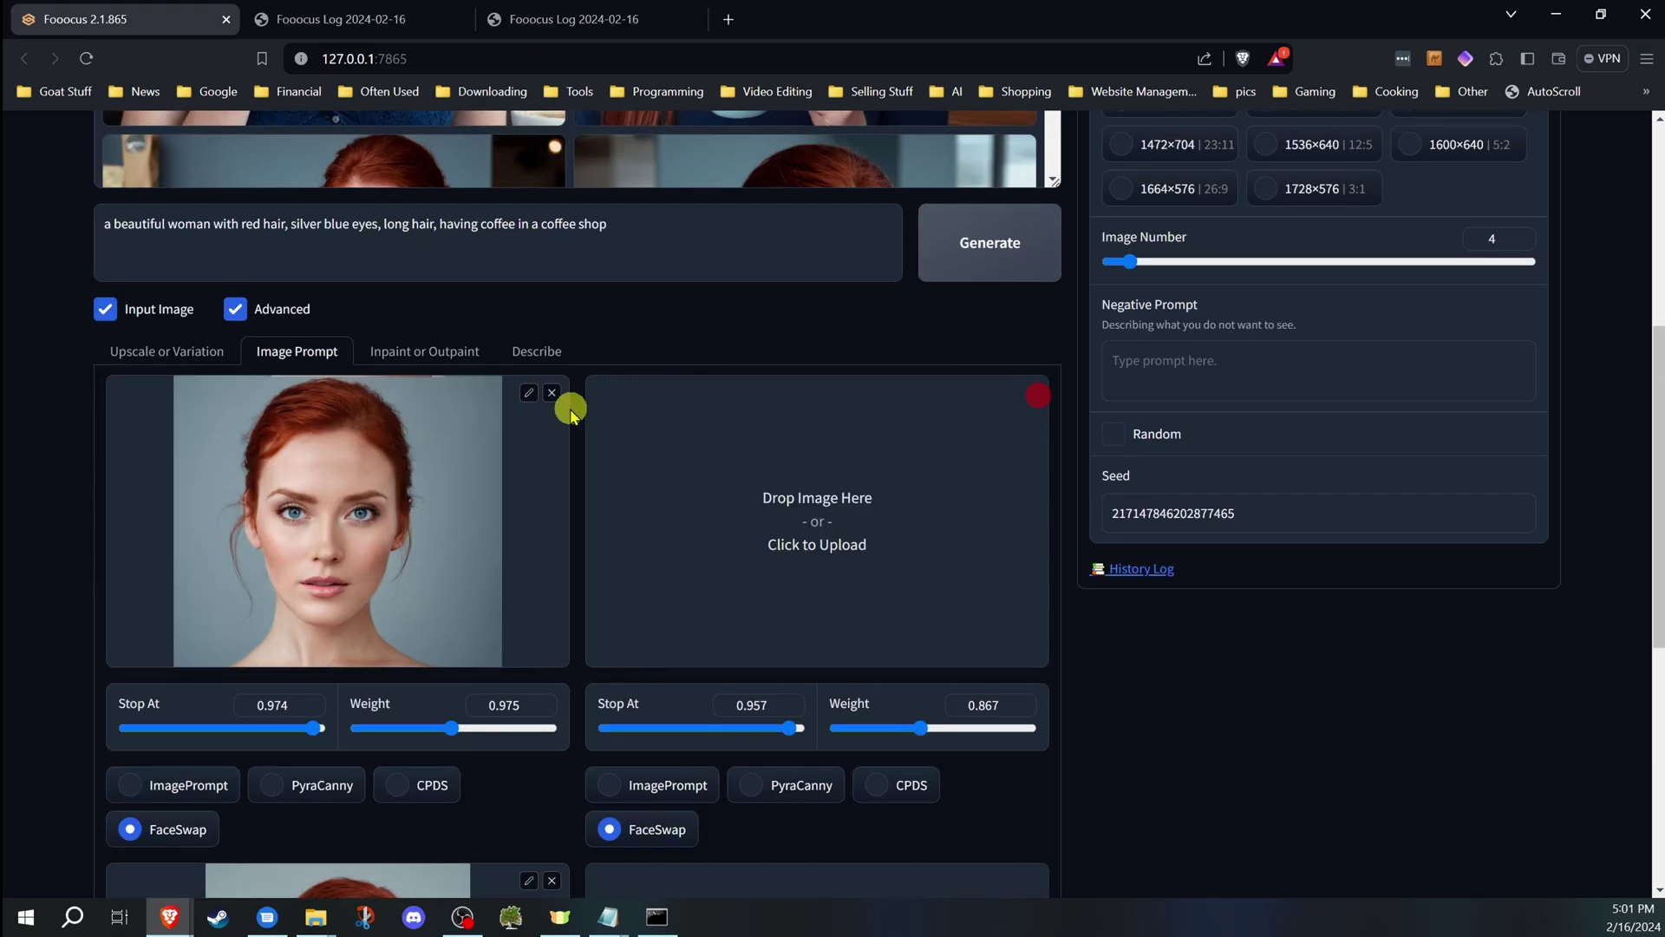
pyautogui.click(552, 391)
pyautogui.scroll(2, 535, 442)
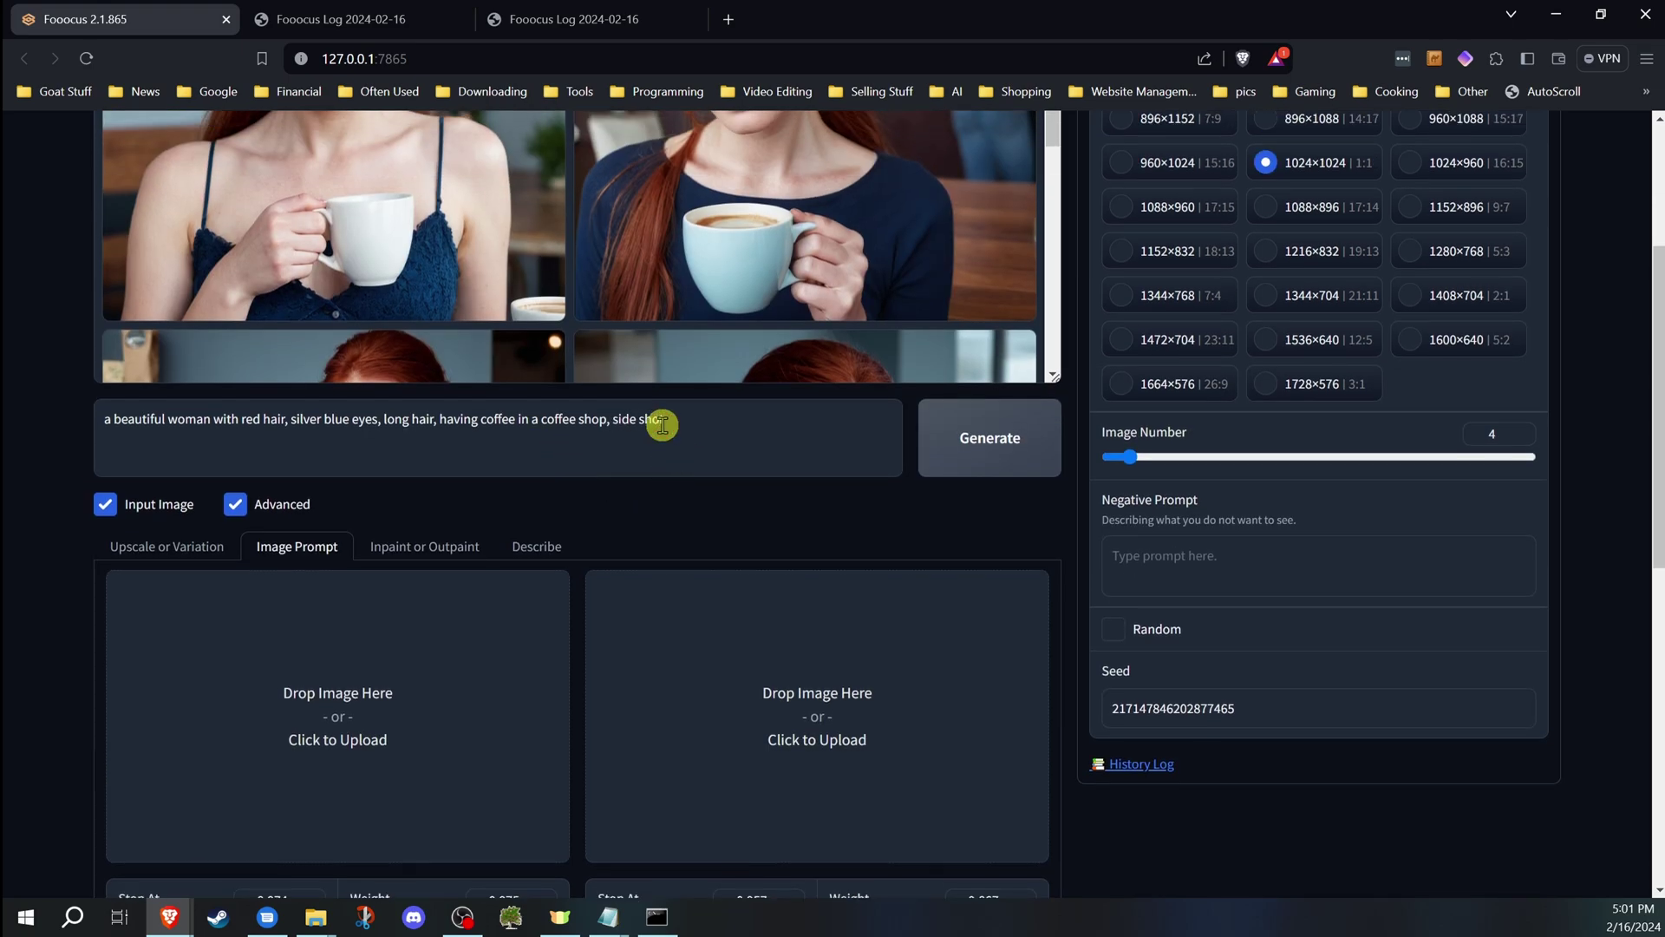
pyautogui.click(663, 417)
pyautogui.scroll(-3, 195, 534)
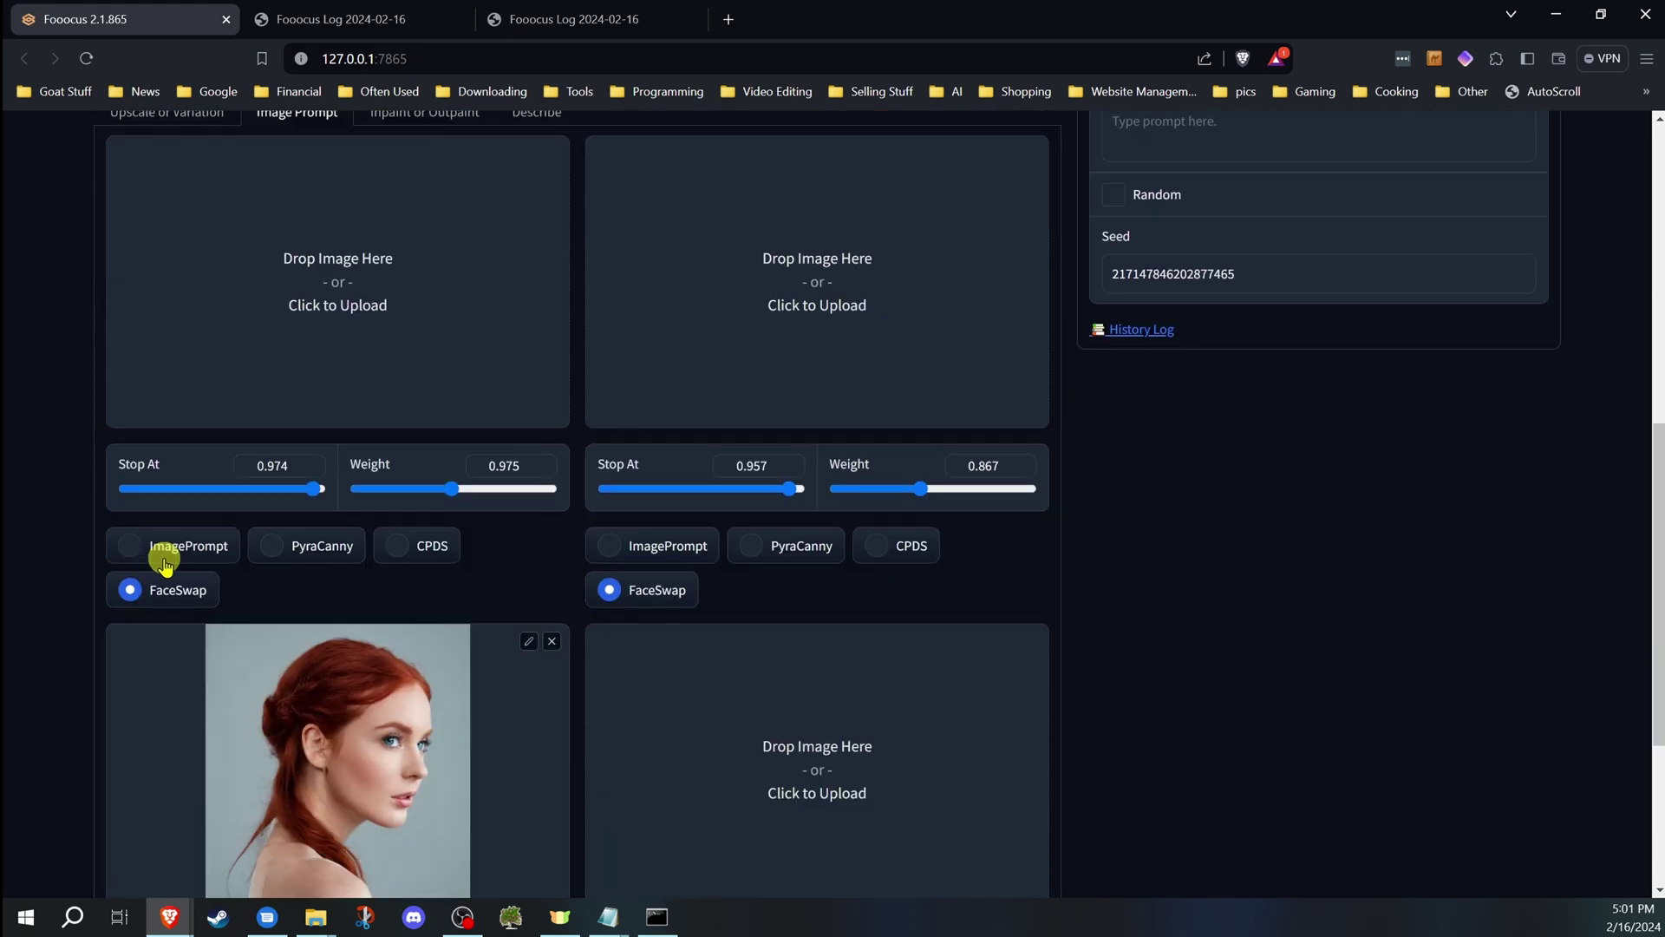
pyautogui.scroll(-2, 377, 702)
pyautogui.scroll(-1, 345, 713)
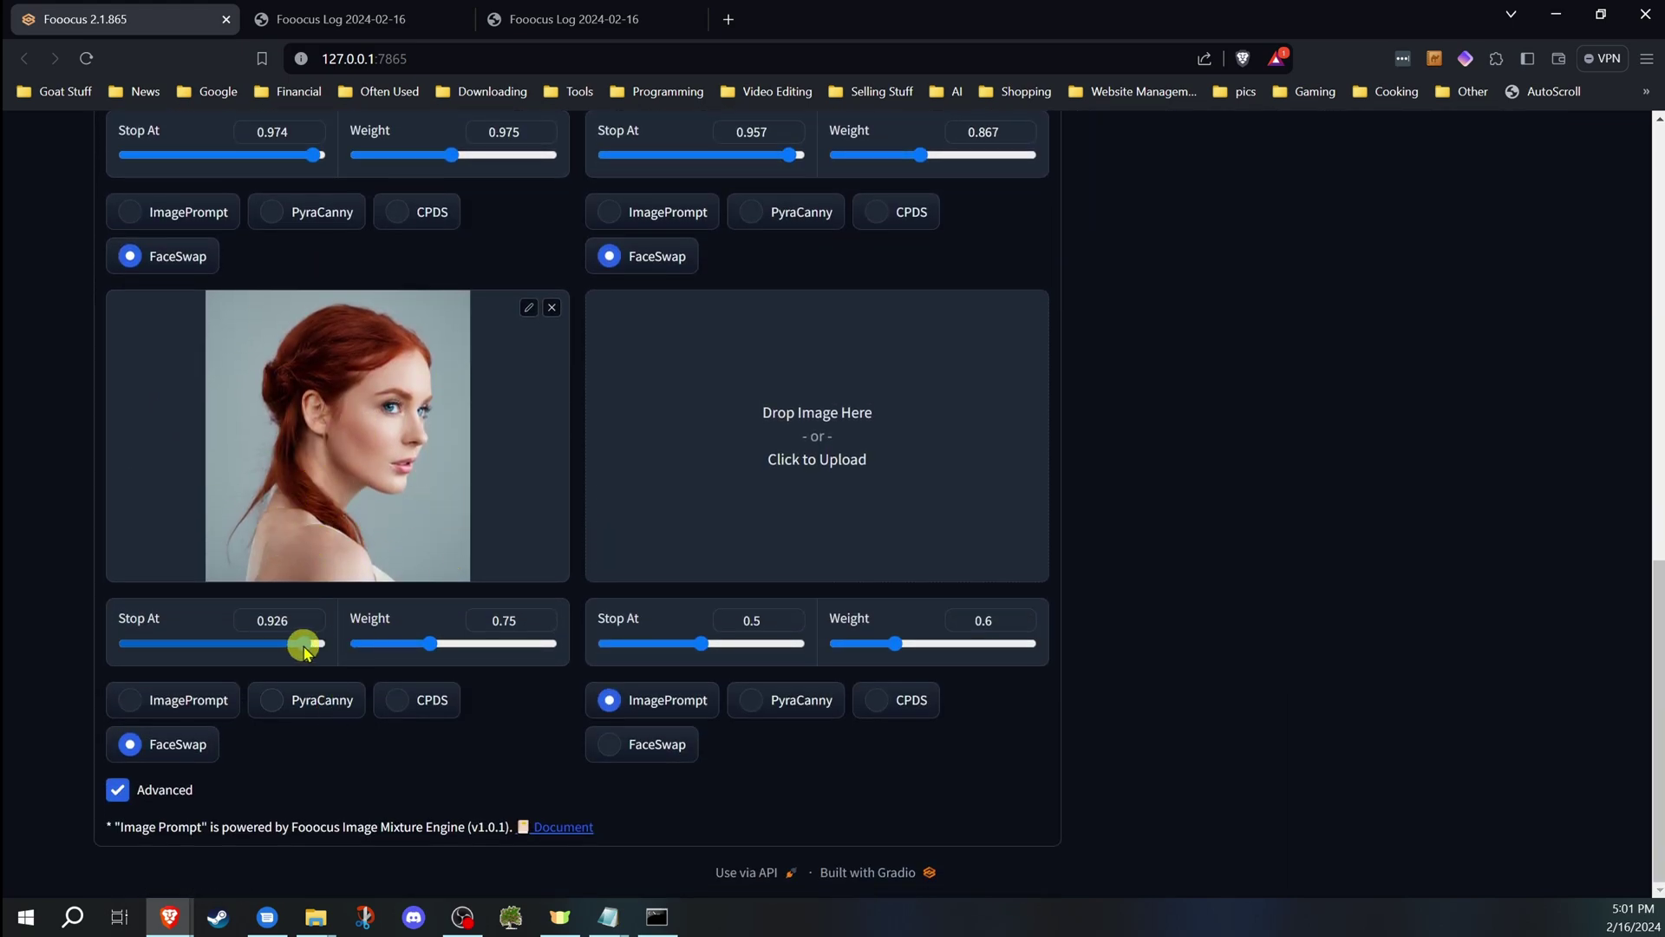
# Raise the FaceSwap portrait's Stop At to 0.953 and its weight to about 0.94.
pyautogui.moveTo(303, 644); pyautogui.dragTo(341, 642)
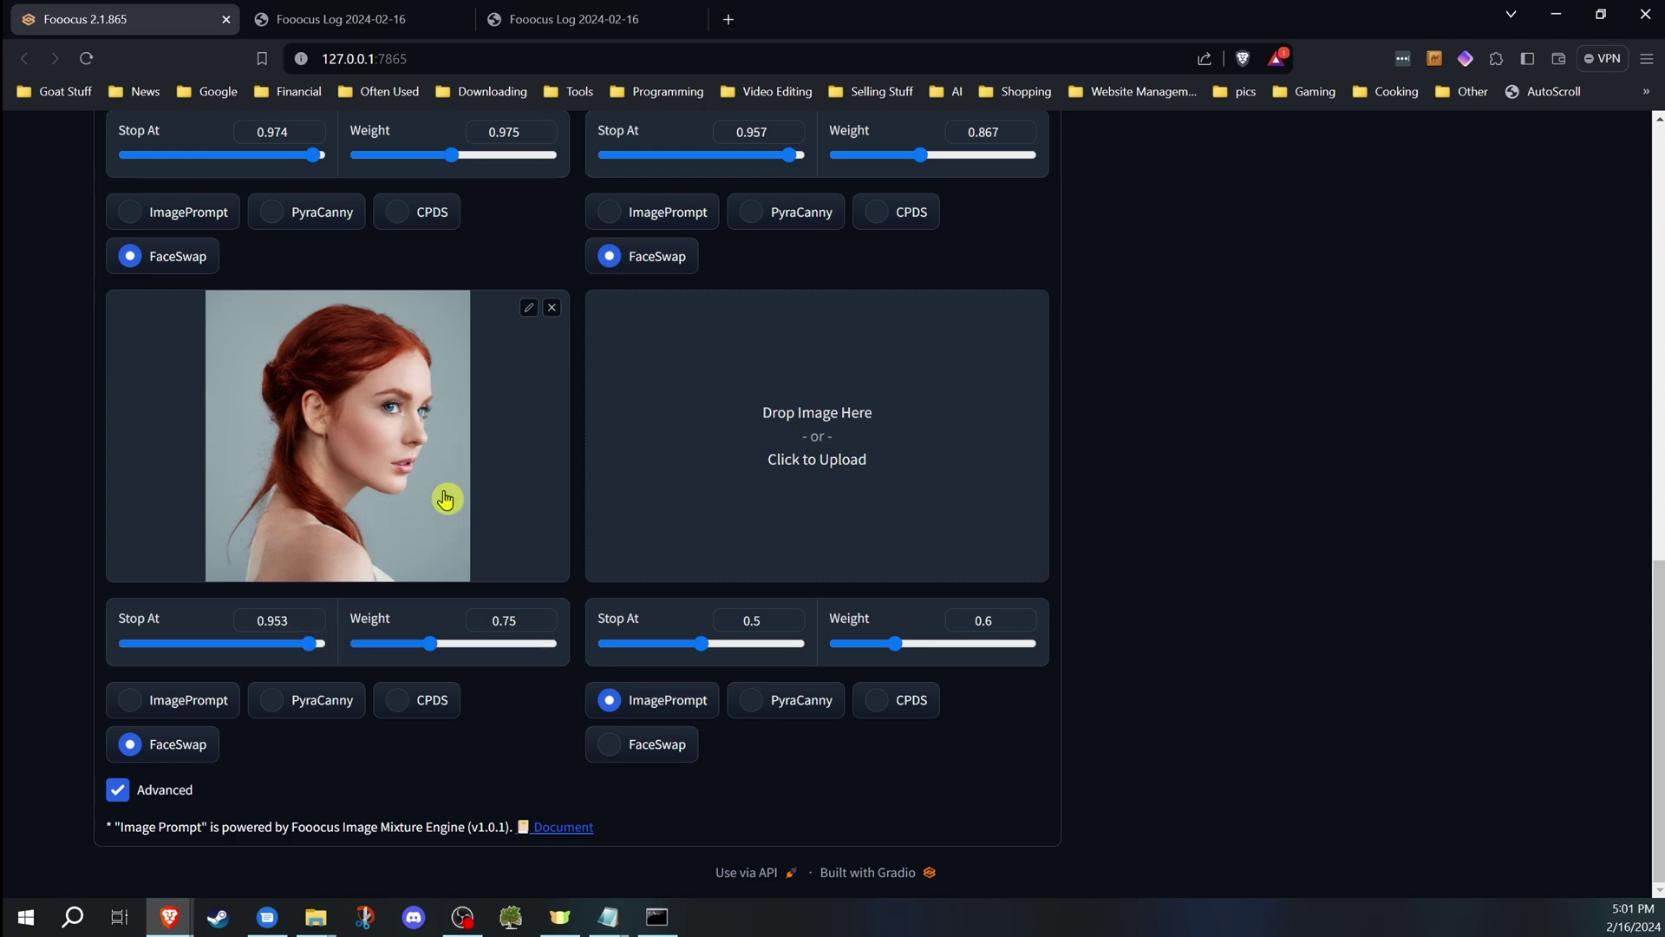
pyautogui.click(440, 650)
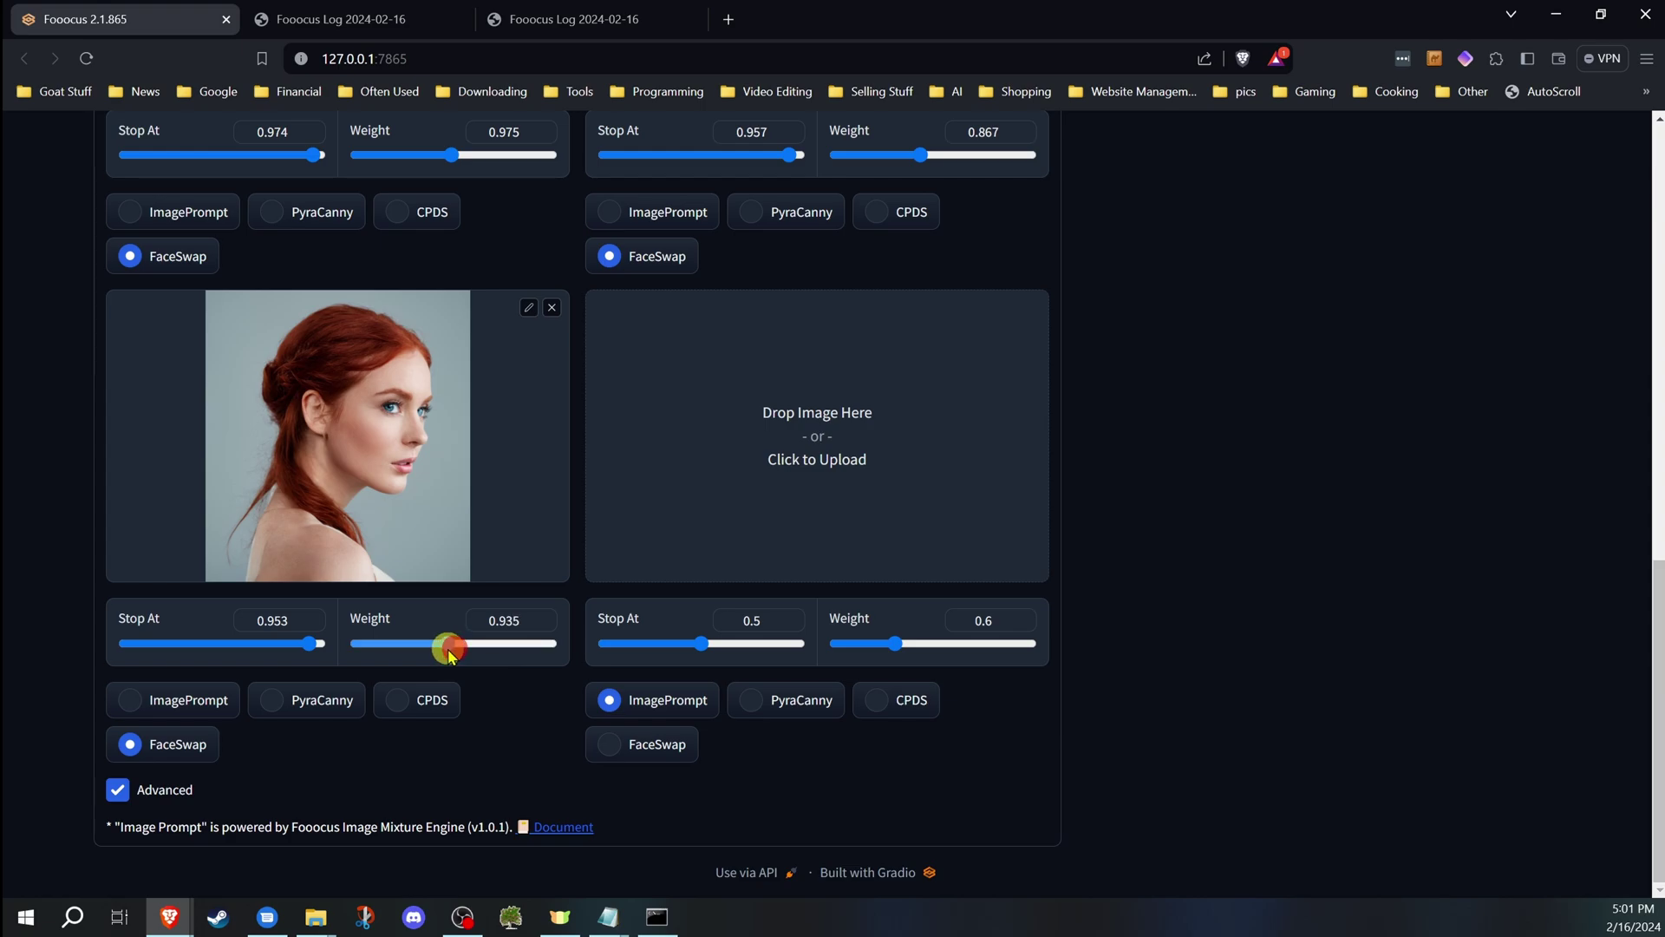
pyautogui.scroll(1, 450, 612)
pyautogui.scroll(4, 468, 626)
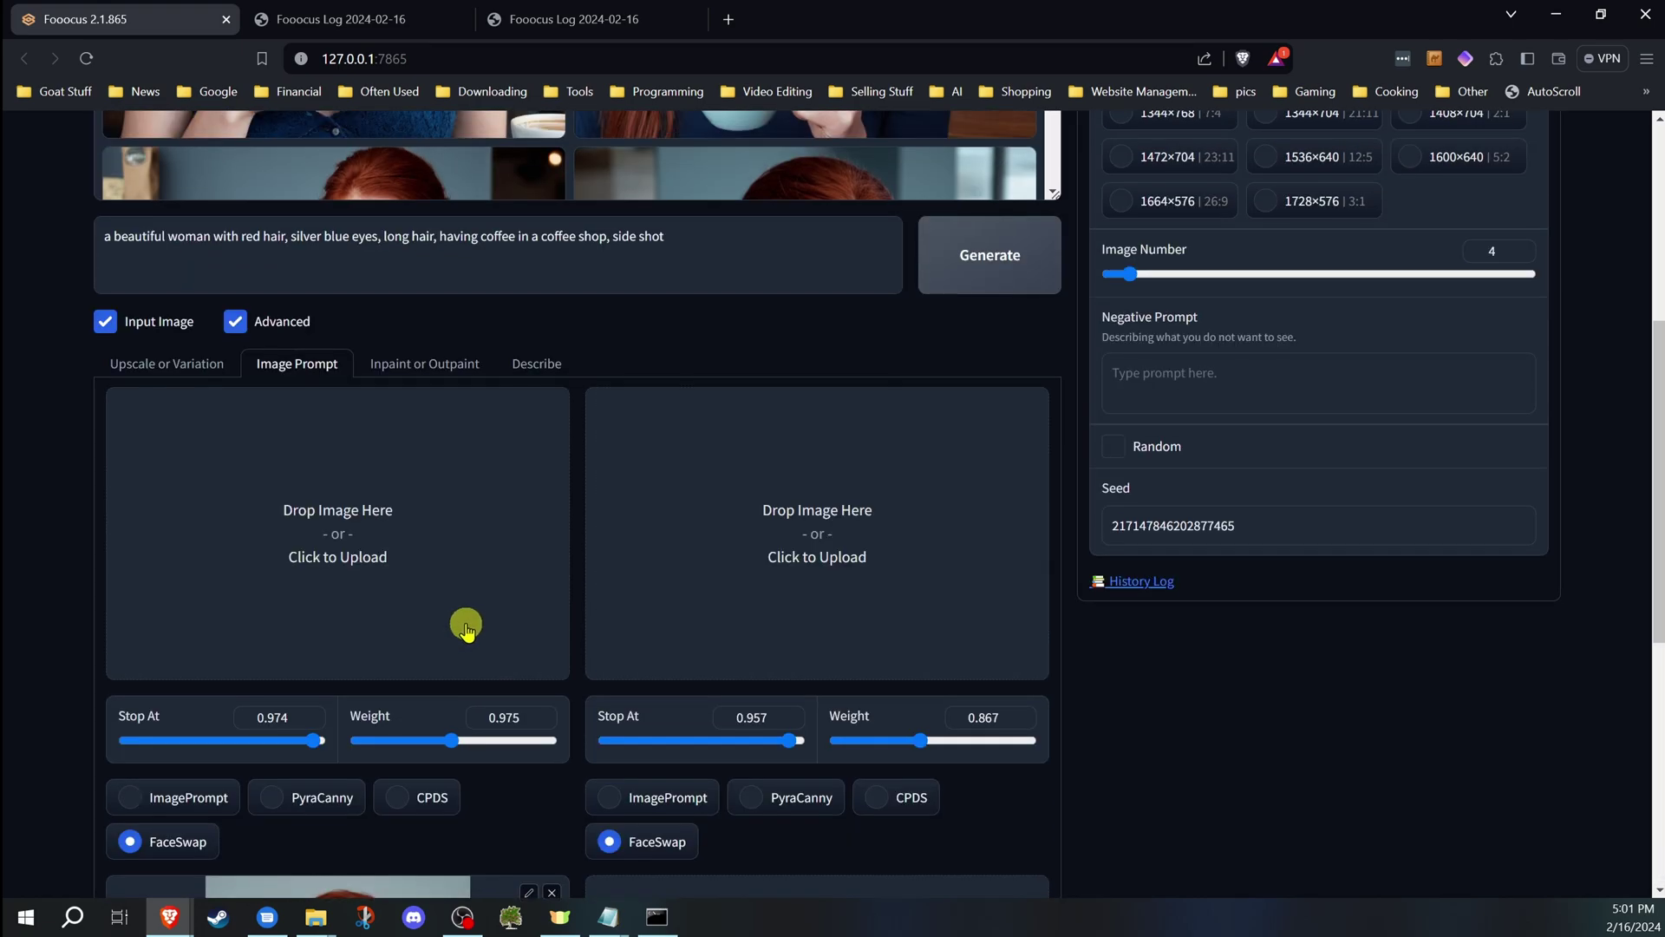
pyautogui.scroll(3, 469, 625)
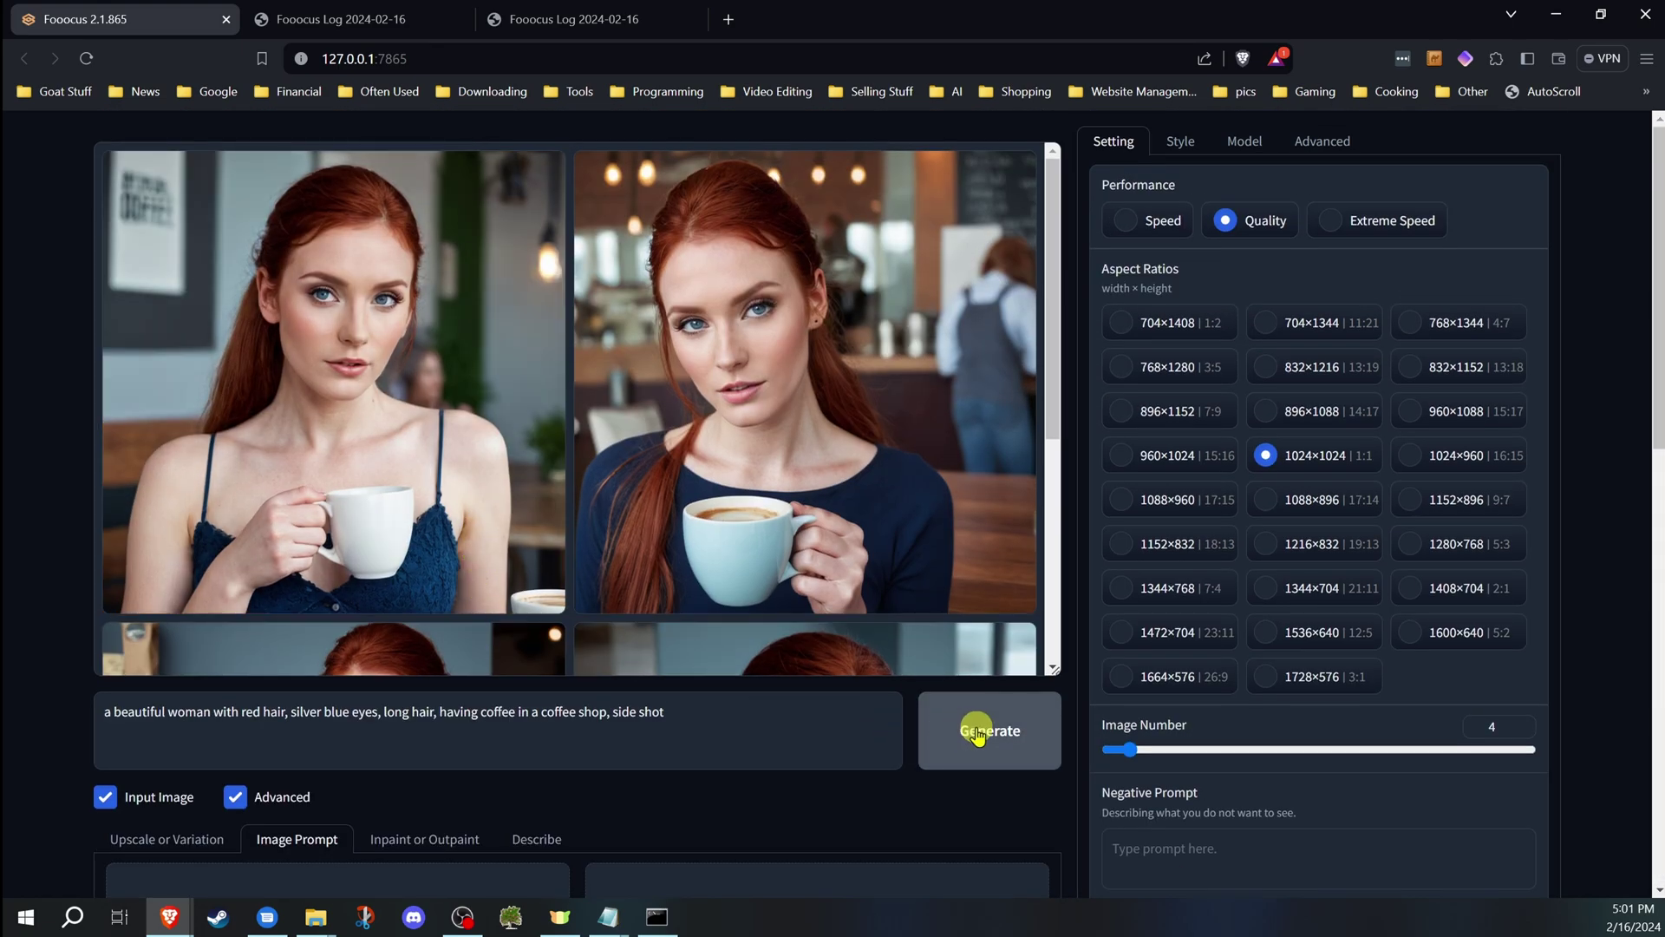
pyautogui.scroll(-2, 944, 711)
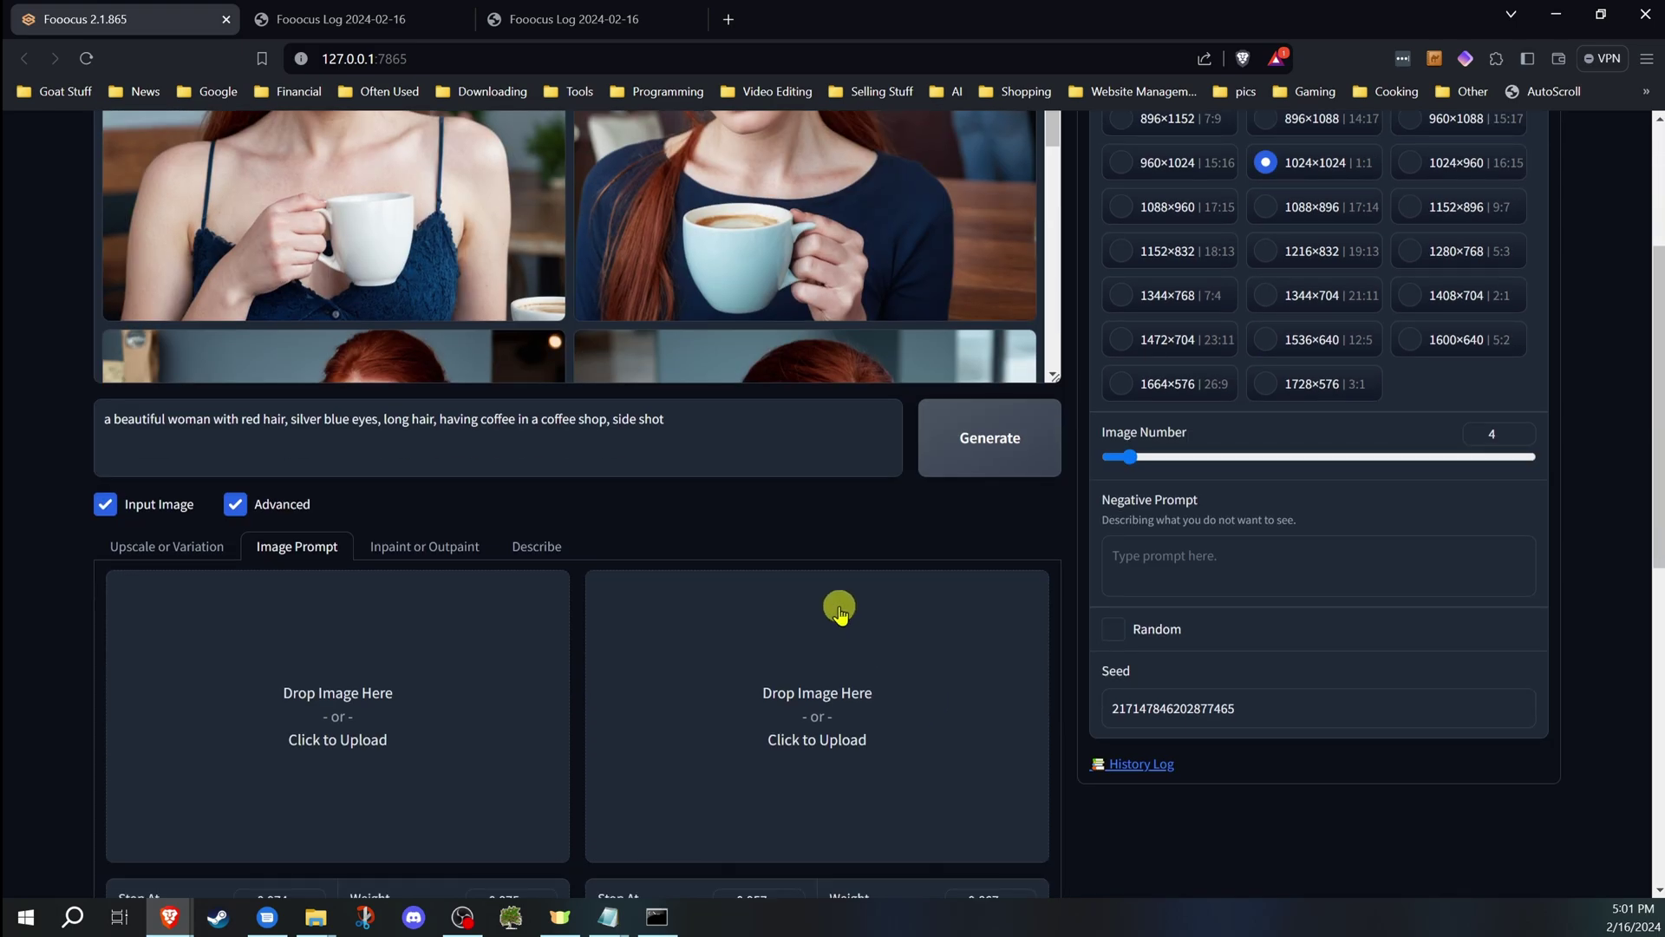
pyautogui.scroll(2, 839, 612)
pyautogui.scroll(-1, 1145, 833)
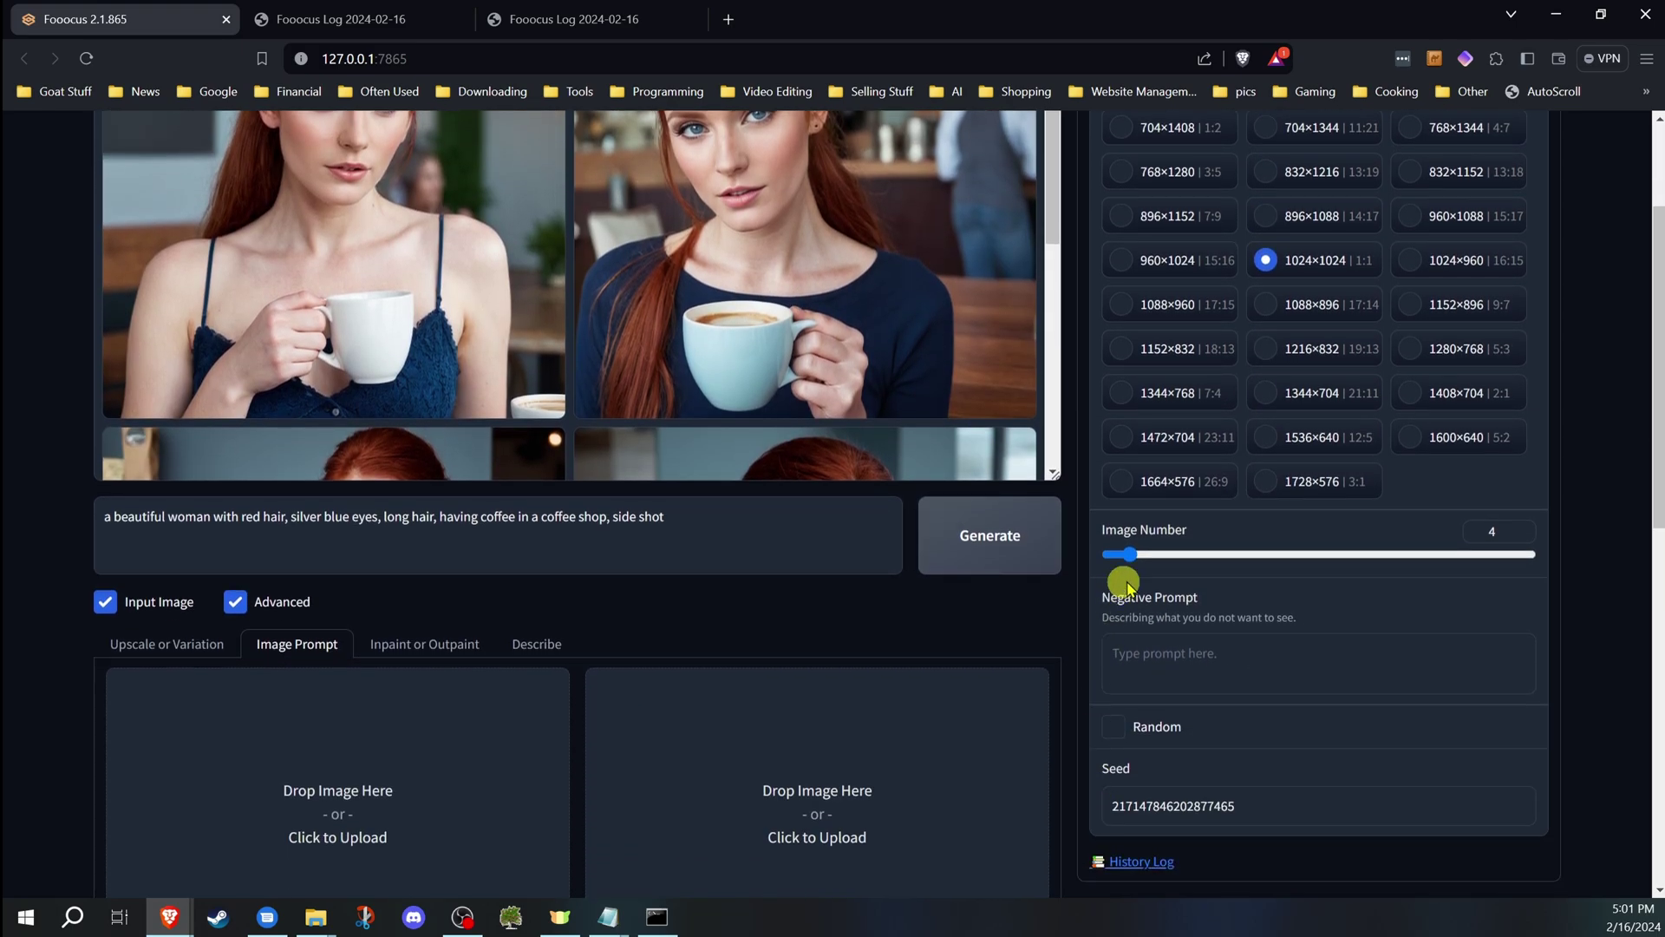
pyautogui.scroll(2, 1027, 670)
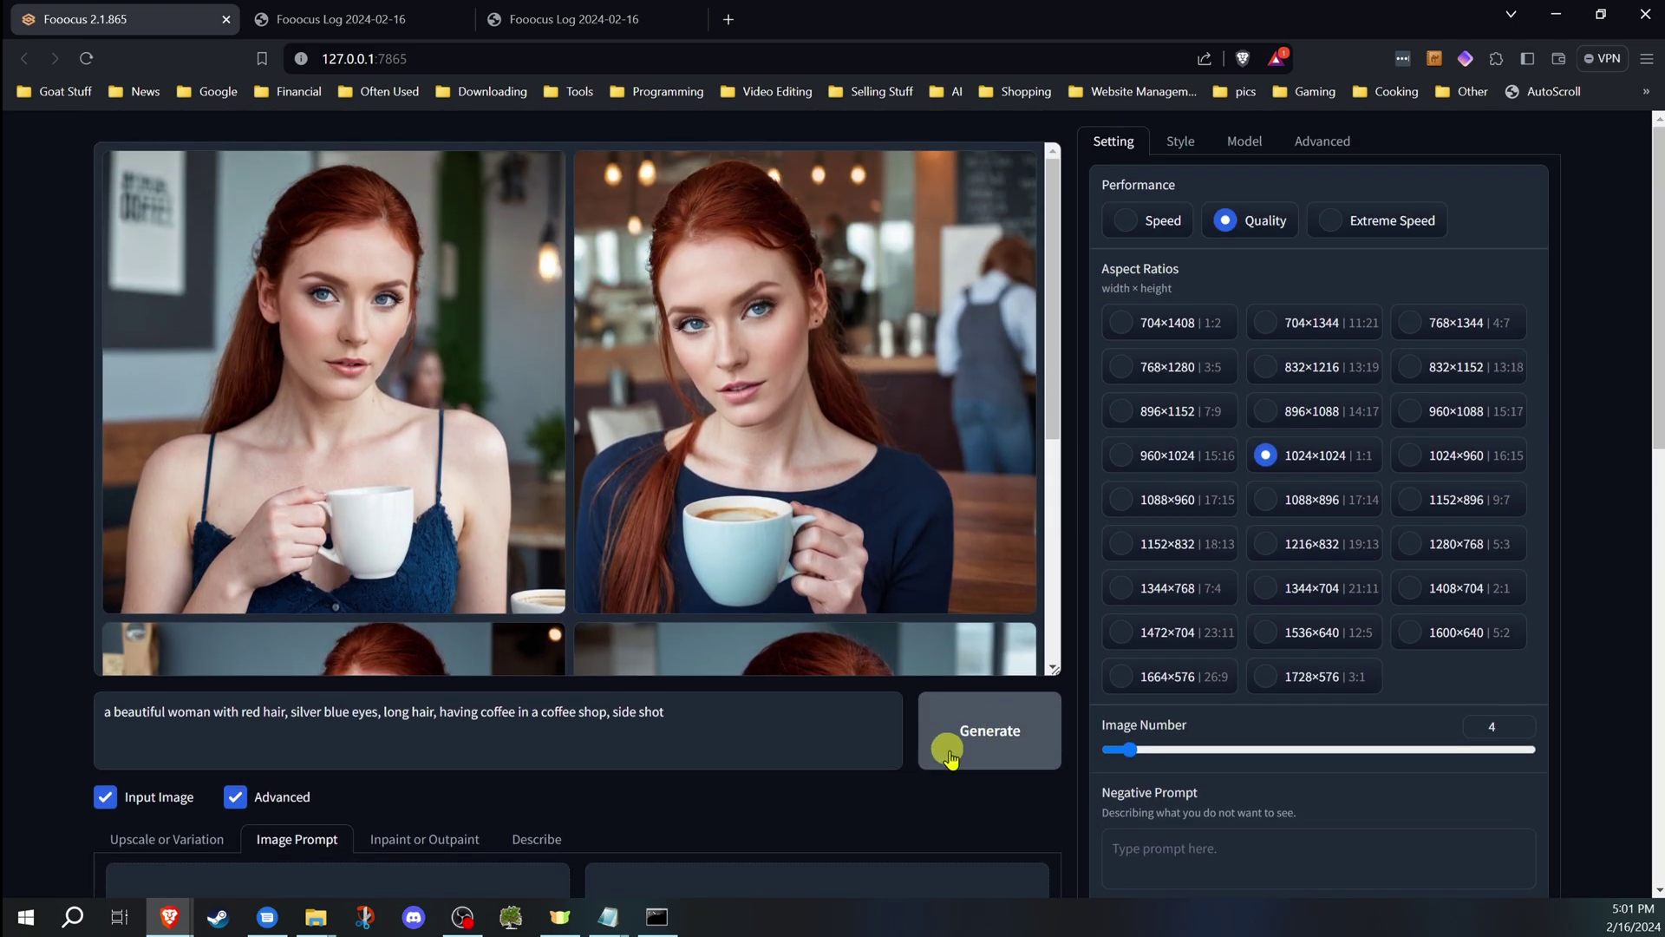
# Generate a new batch of coffee-shop images with the adjusted face-swap settings.
pyautogui.click(1002, 739)
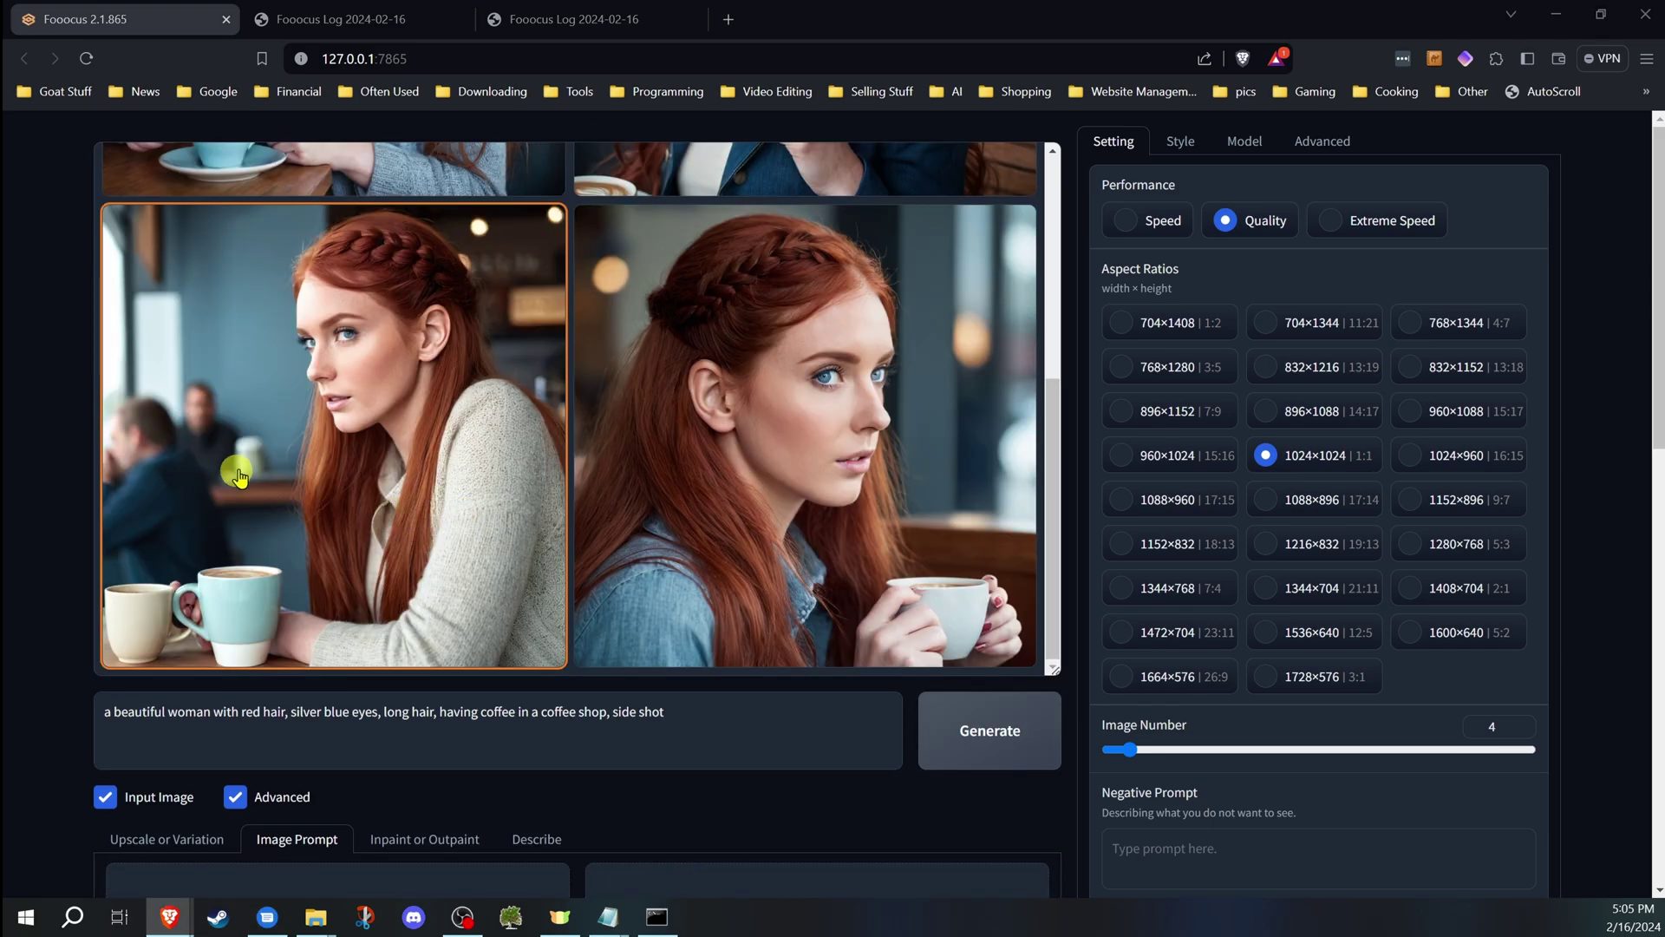
pyautogui.scroll(-3, 239, 603)
pyautogui.scroll(-1, 239, 605)
pyautogui.scroll(-4, 212, 636)
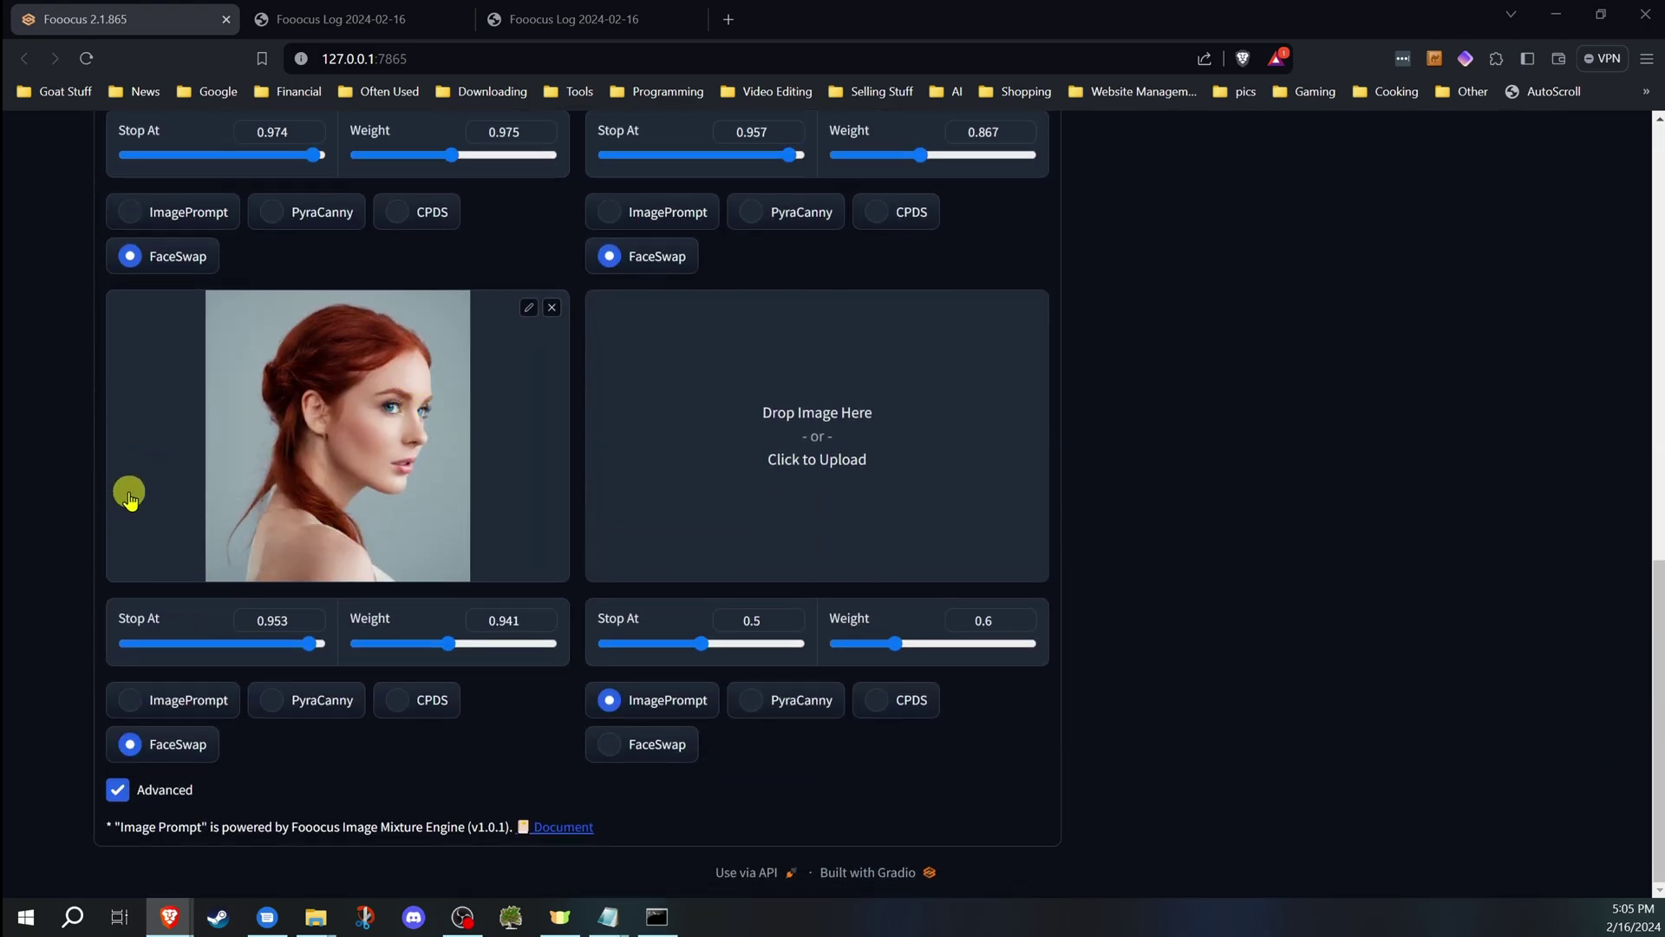
pyautogui.scroll(4, 384, 483)
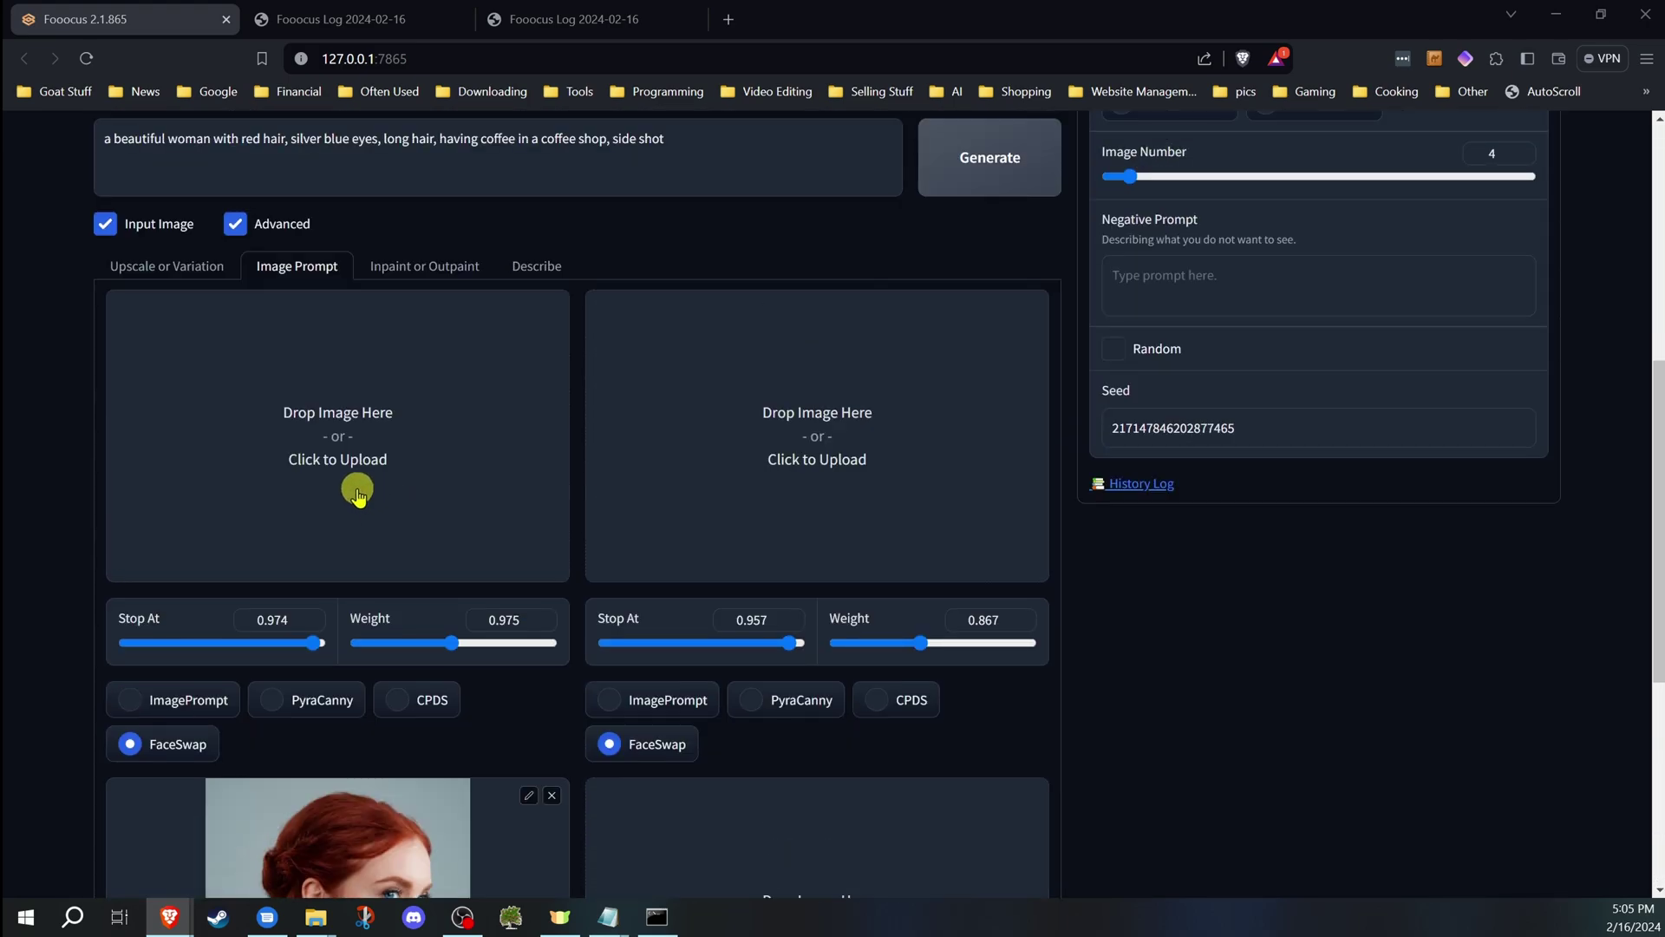
pyautogui.scroll(4, 358, 492)
pyautogui.scroll(-3, 436, 550)
pyautogui.scroll(-1, 431, 546)
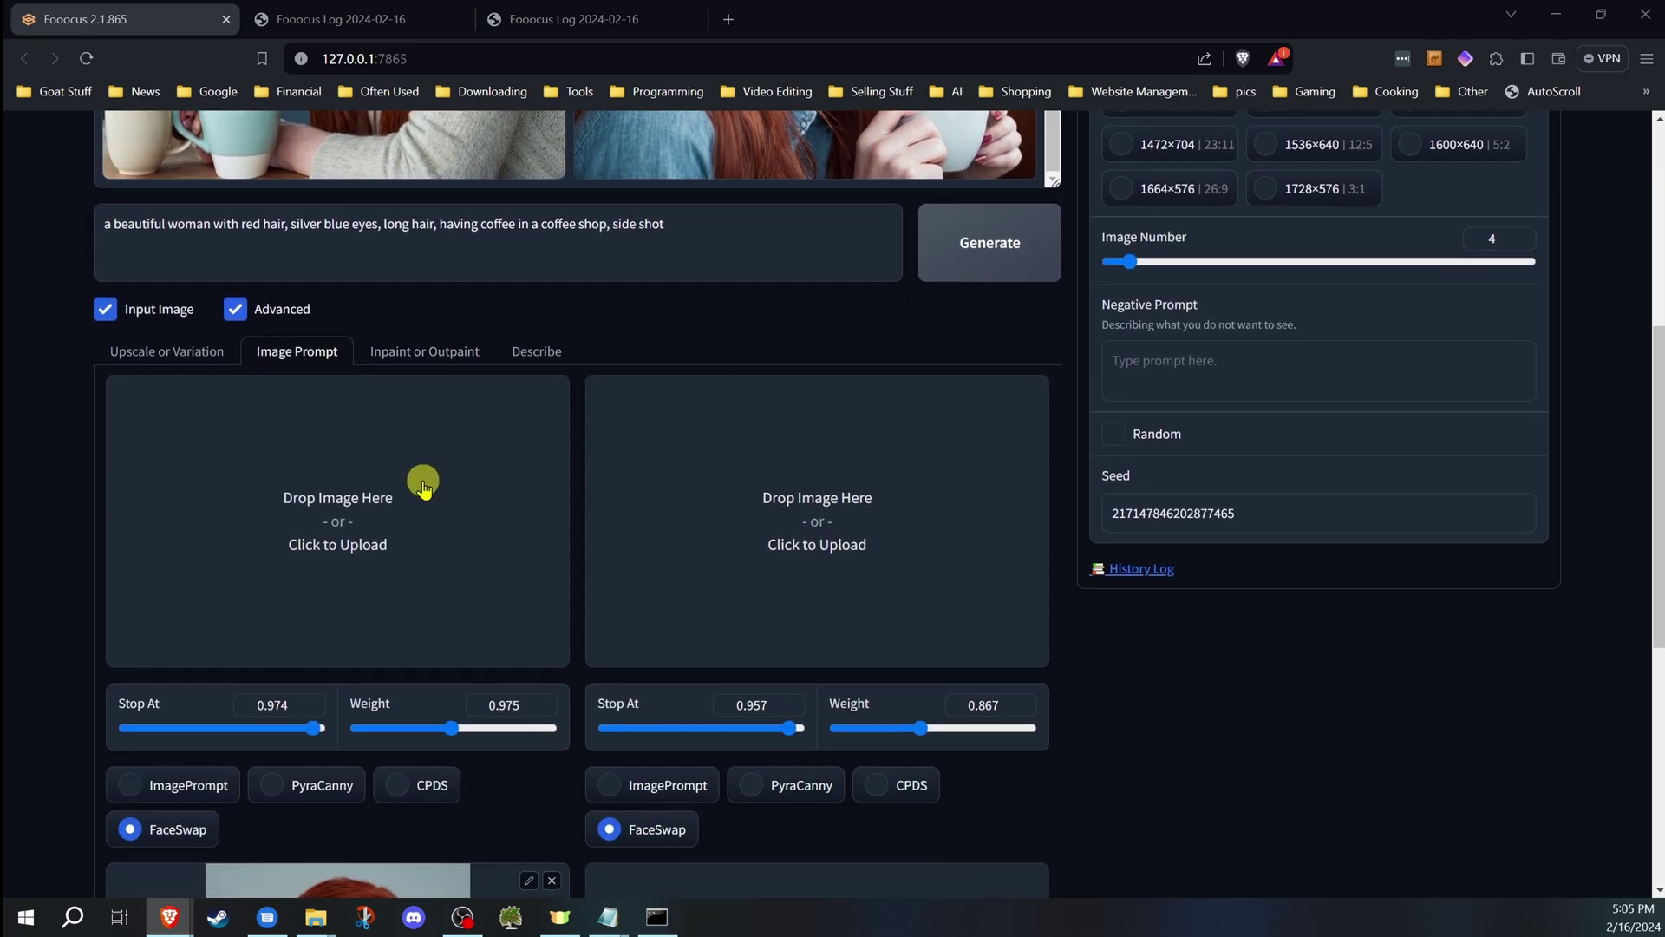
pyautogui.scroll(-1, 429, 491)
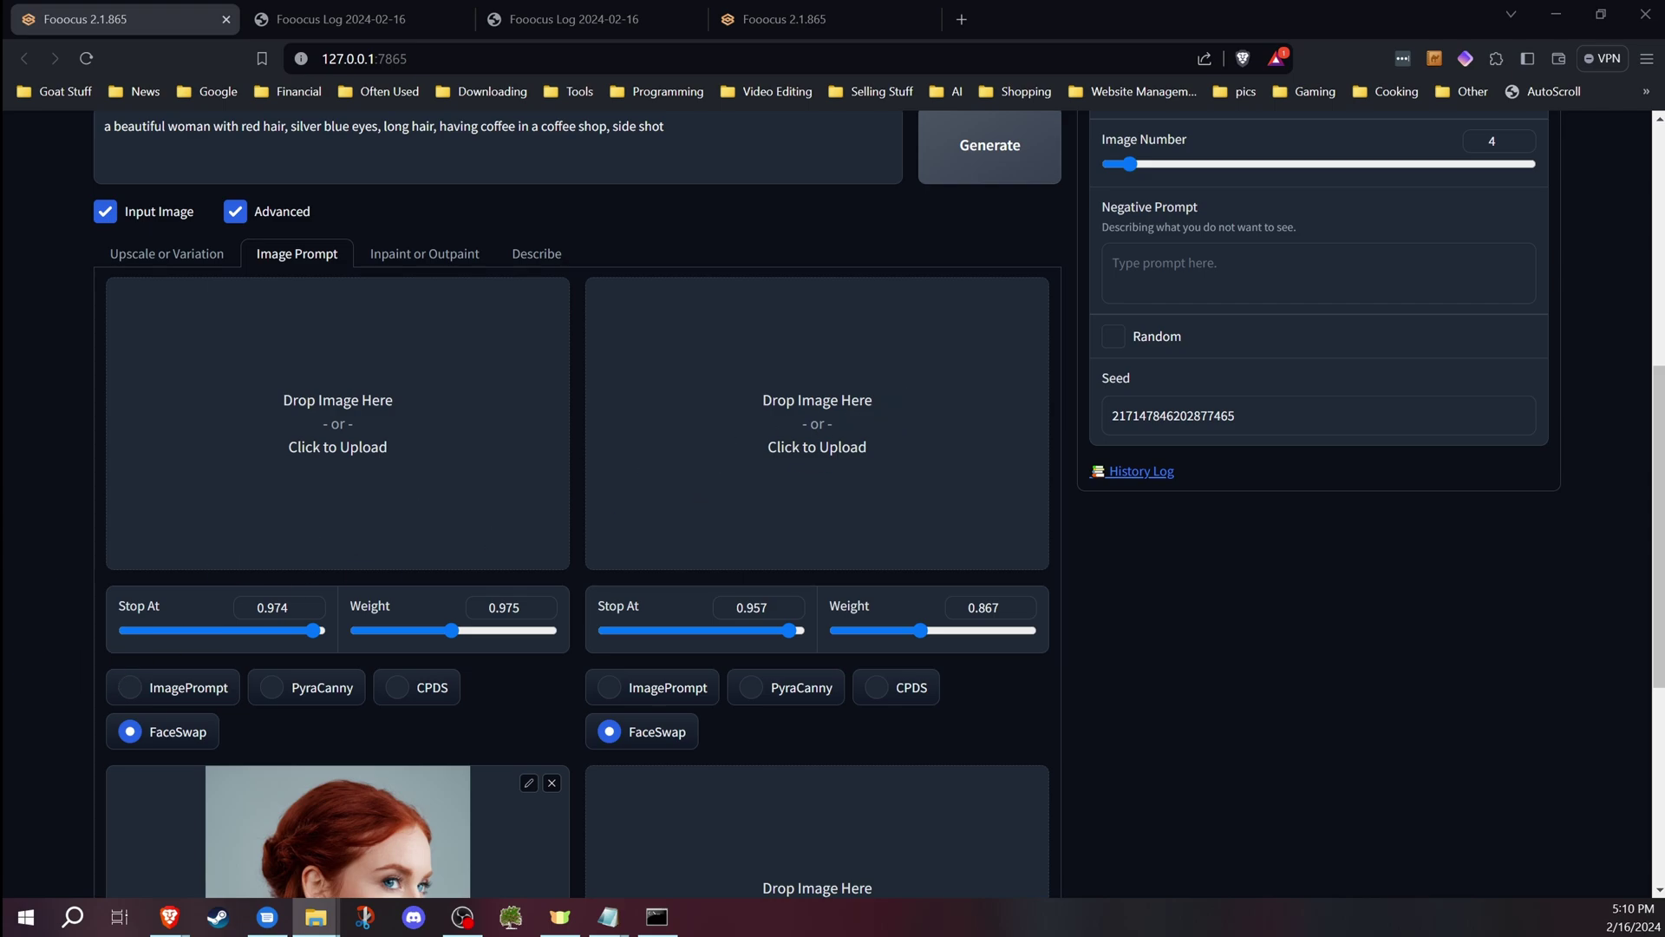
# Add the coffee-sipping woman photo as a PyraCanny image prompt with Stop At 0.645.
pyautogui.moveTo(833, 473); pyautogui.dragTo(917, 413)
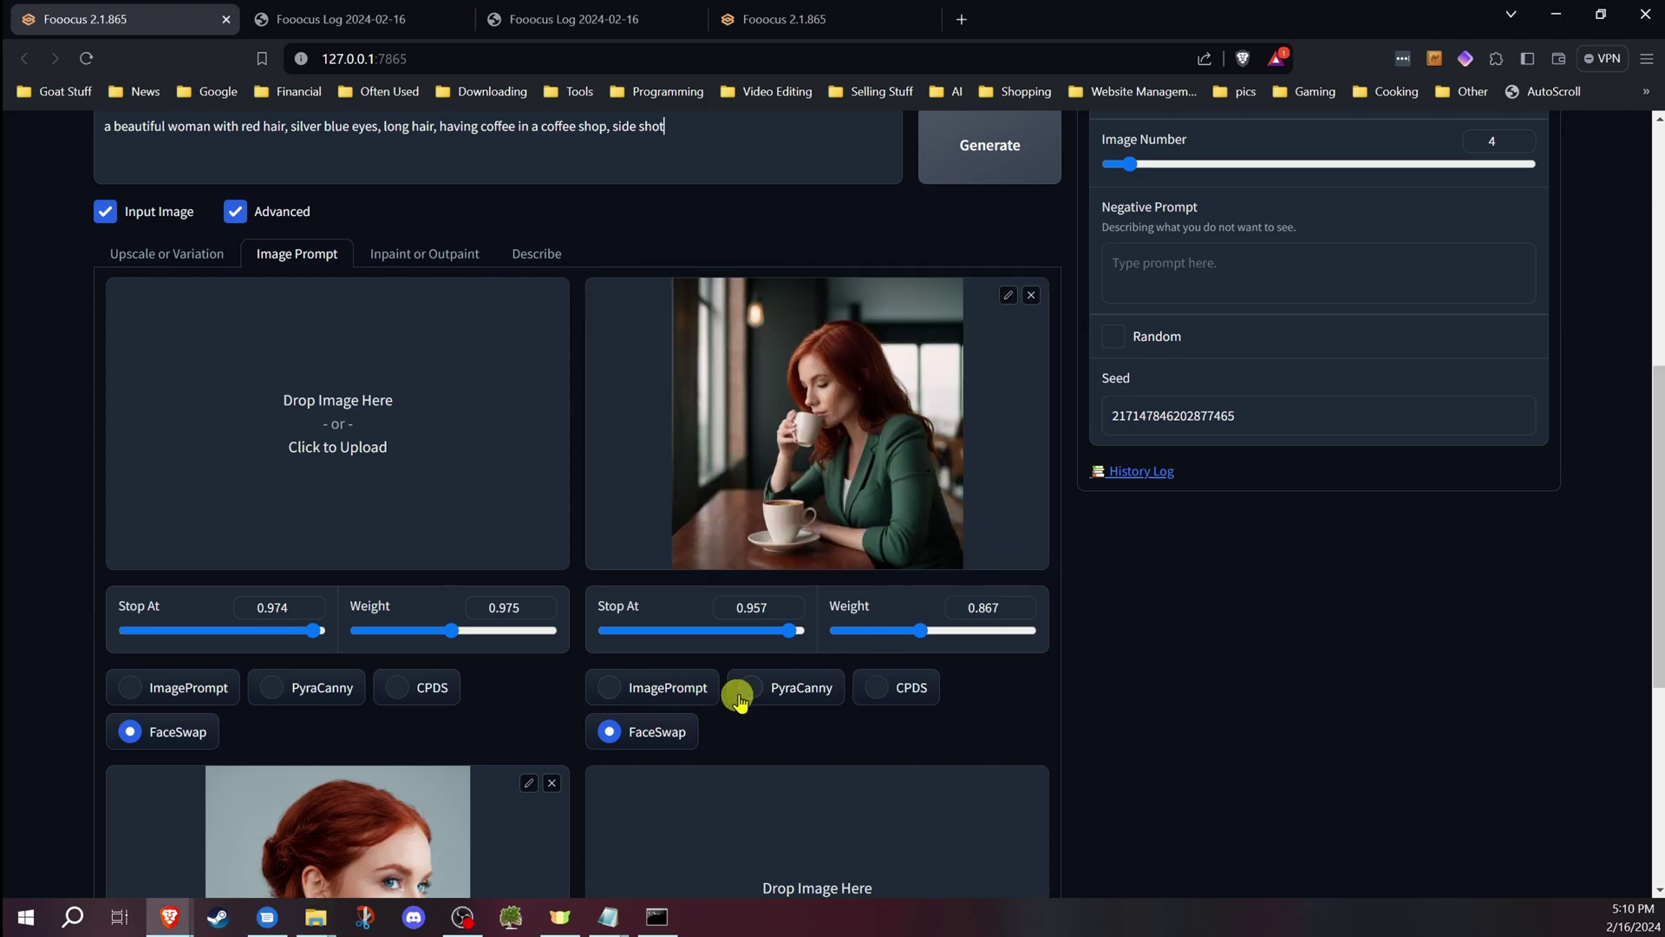
pyautogui.click(773, 687)
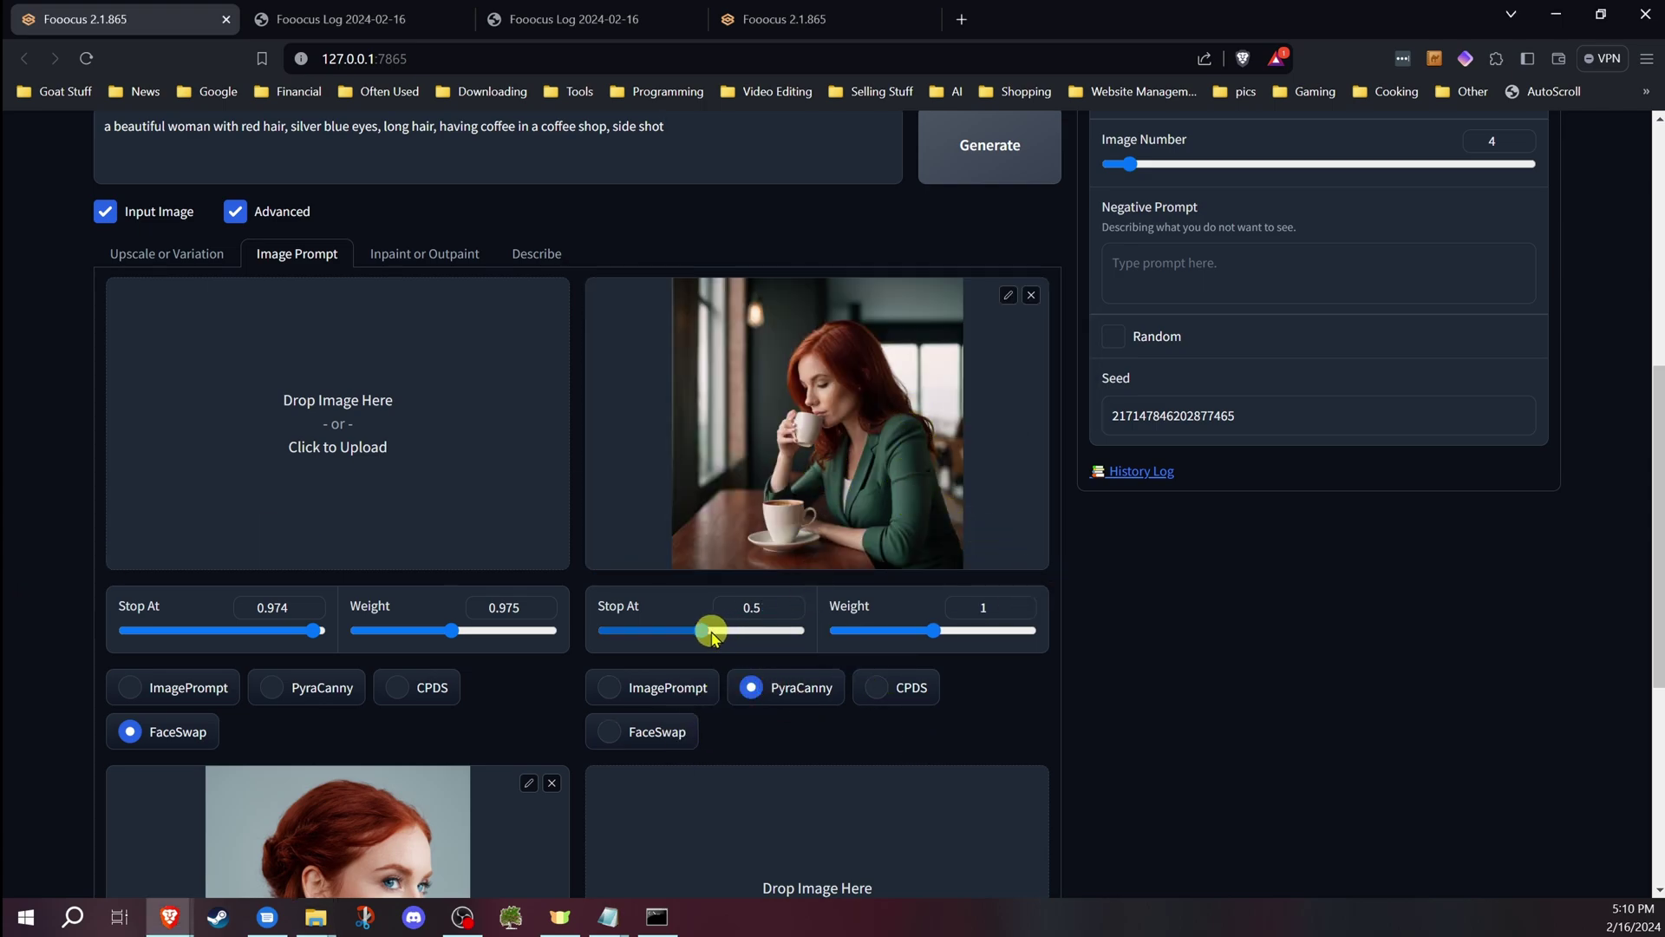
pyautogui.moveTo(700, 635); pyautogui.dragTo(729, 636)
pyautogui.scroll(-3, 173, 608)
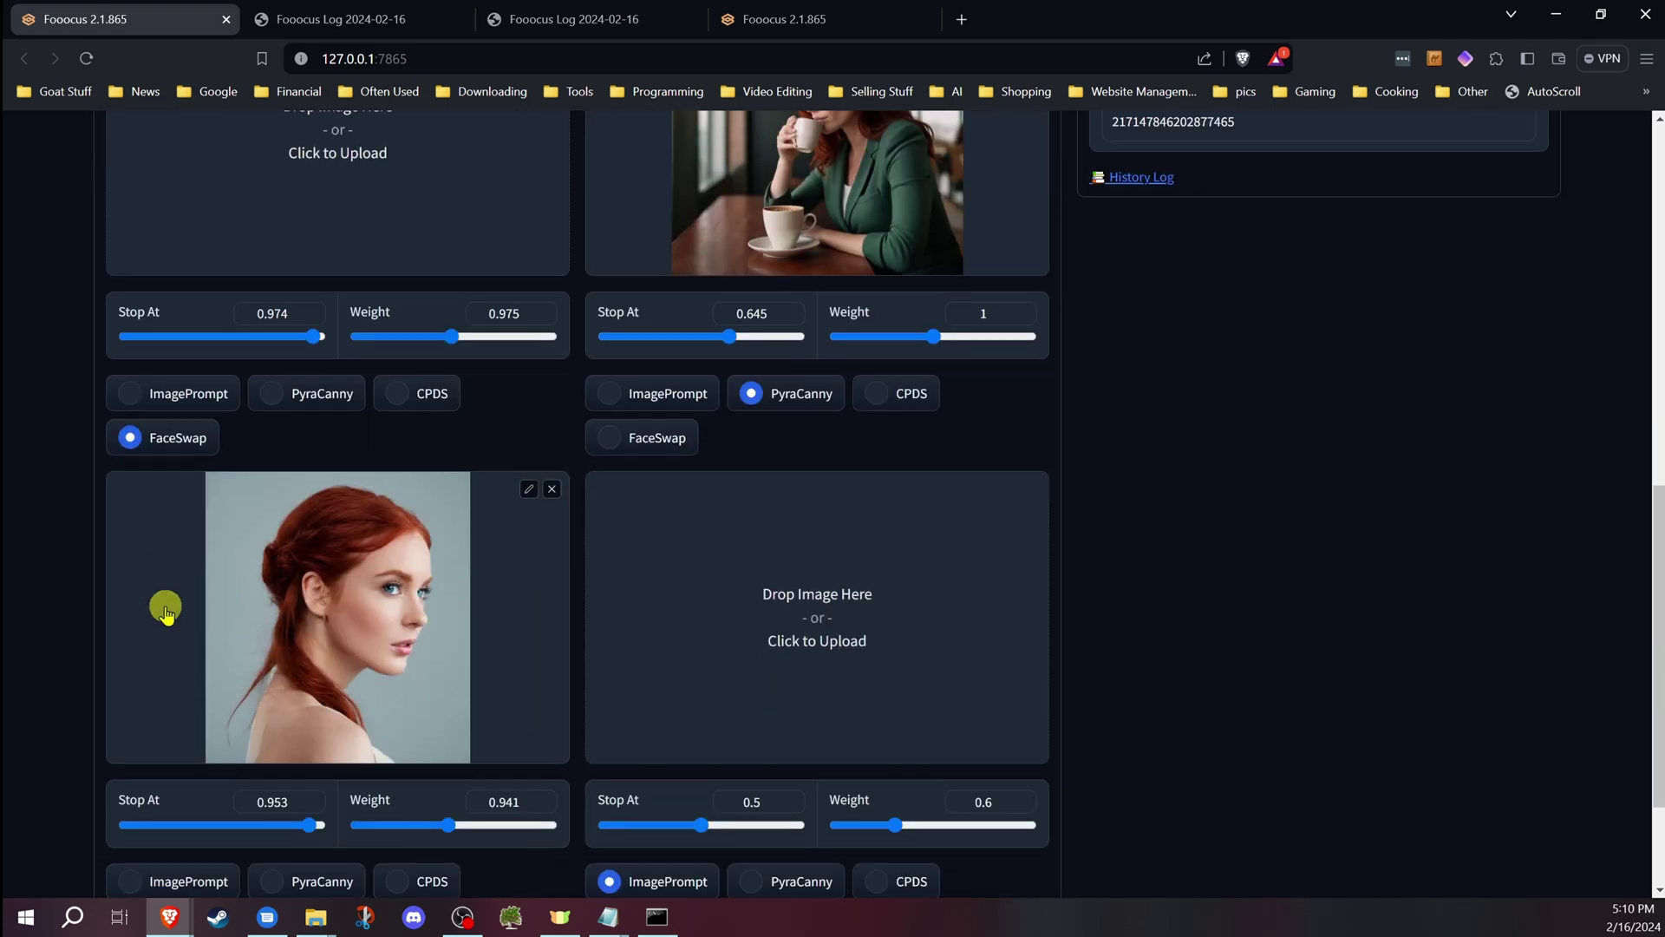
pyautogui.scroll(5, 209, 611)
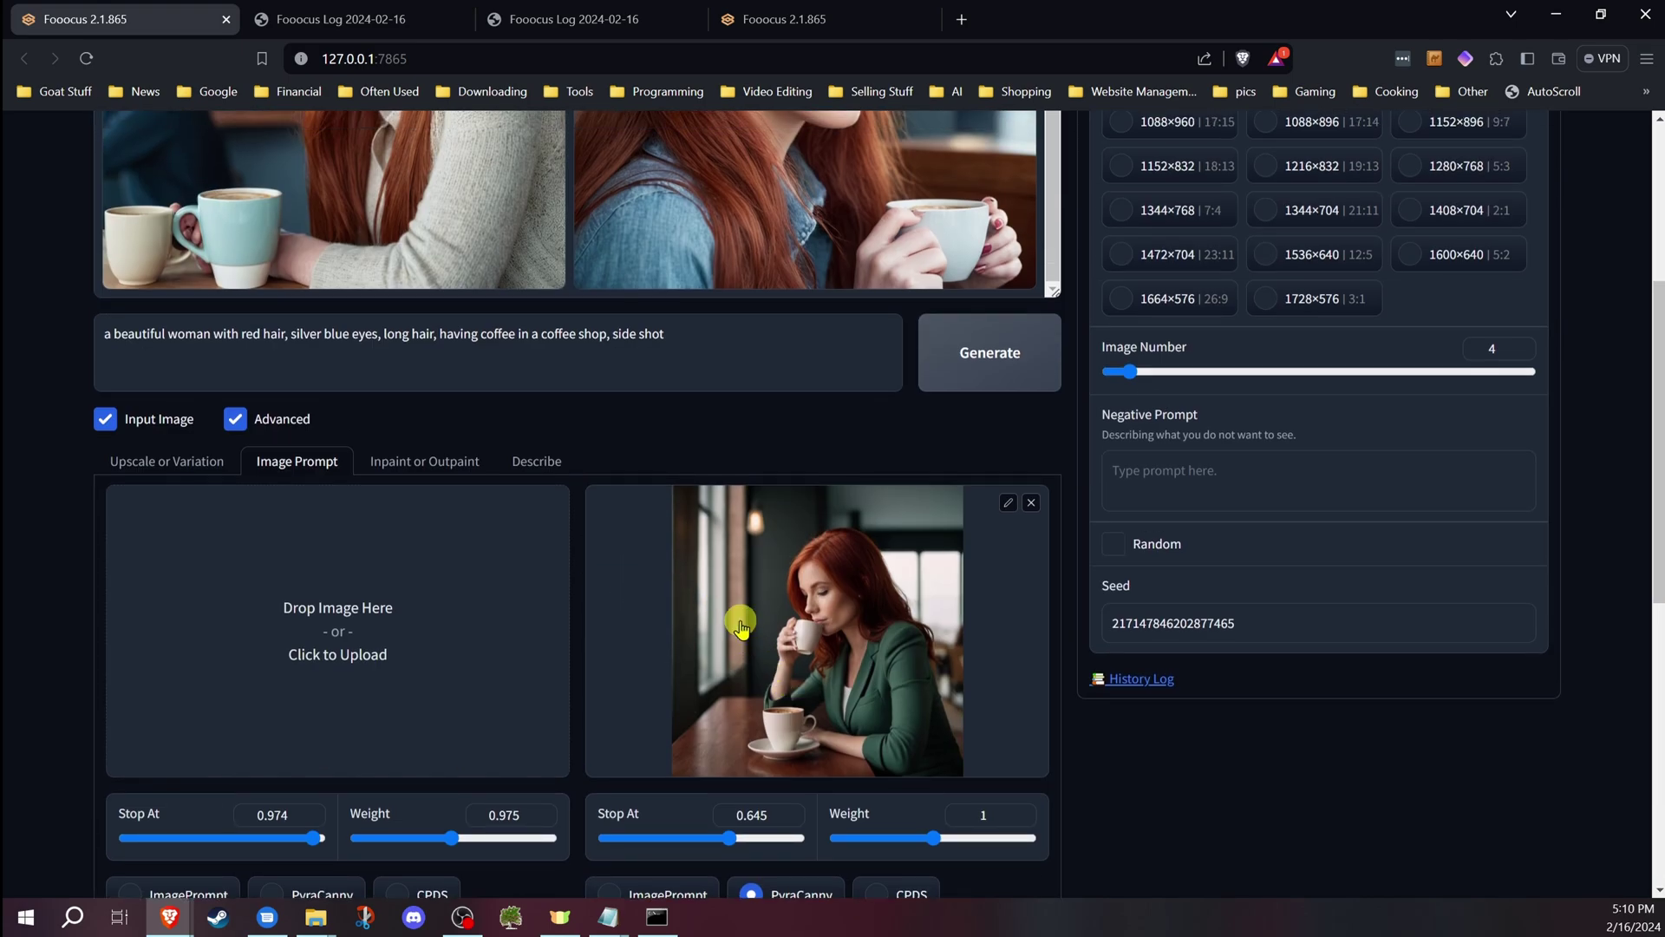
pyautogui.scroll(1, 694, 470)
pyautogui.scroll(1, 693, 469)
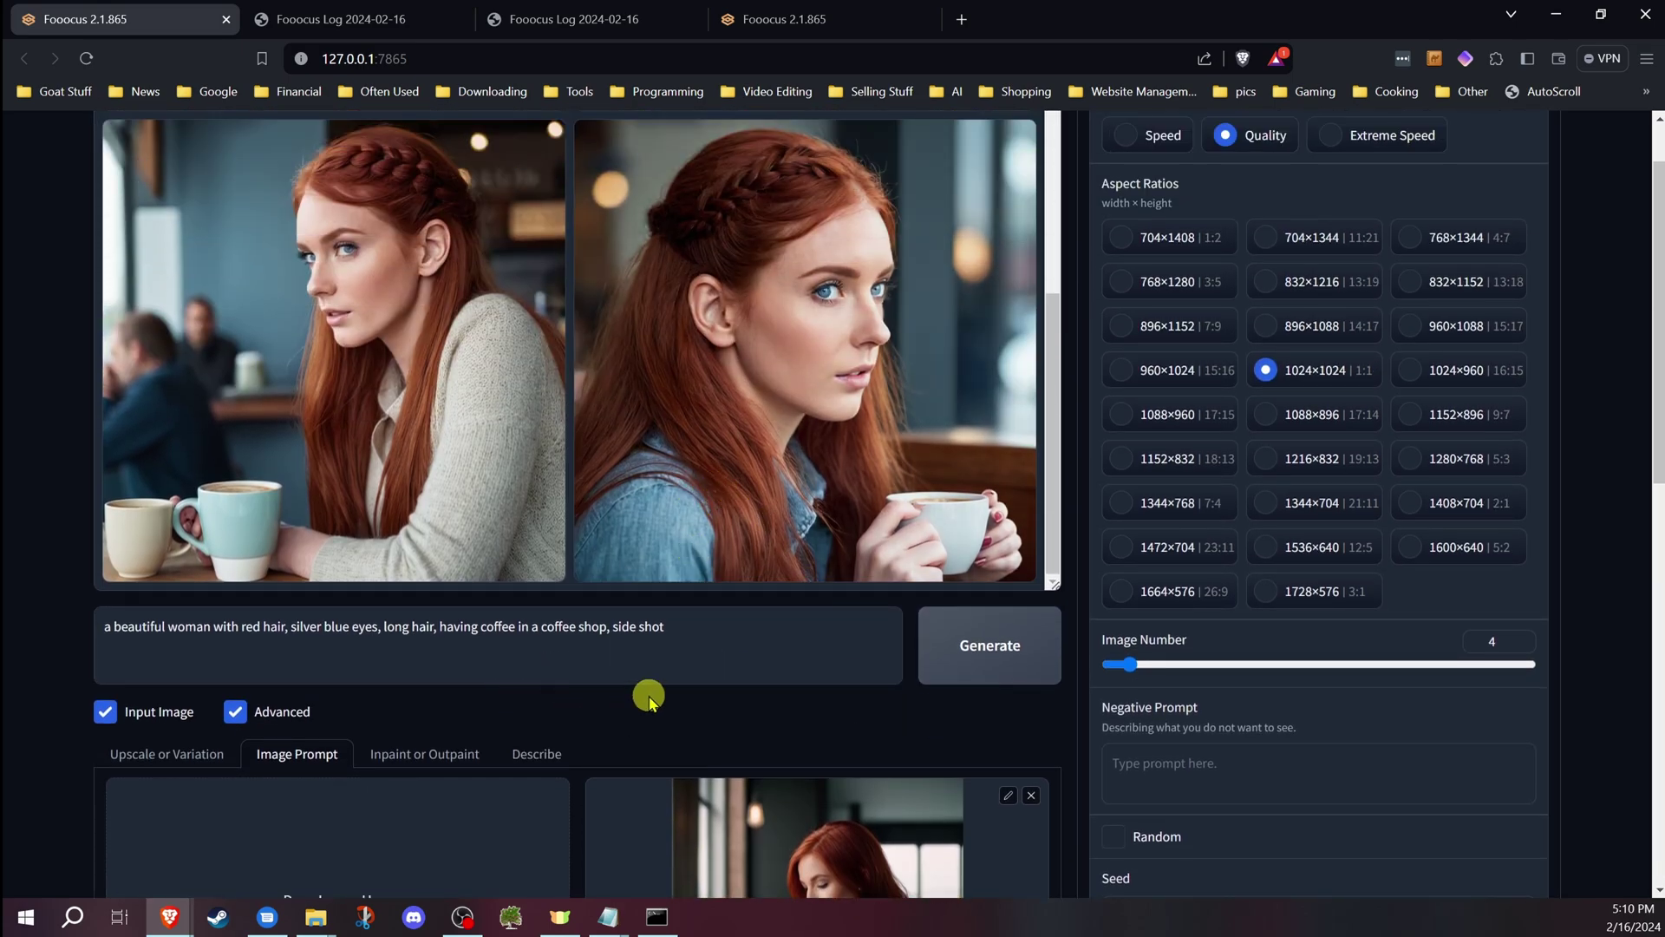
# Start a generation with the structure guide added, then stop it early.
pyautogui.click(974, 682)
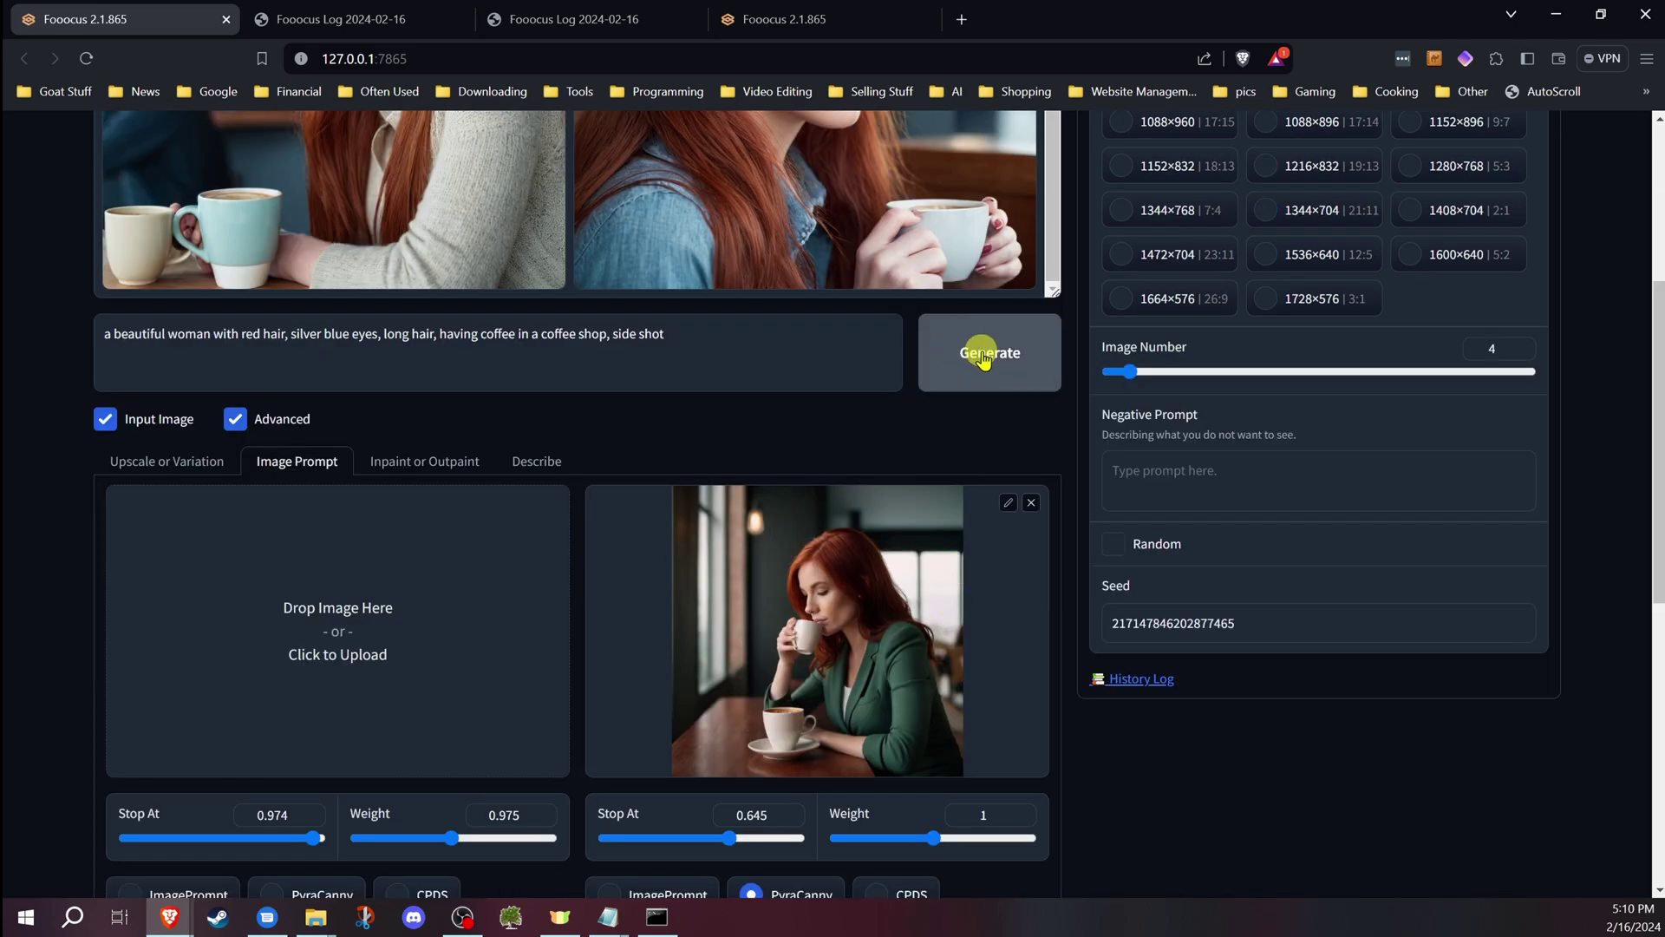
pyautogui.scroll(3, 634, 438)
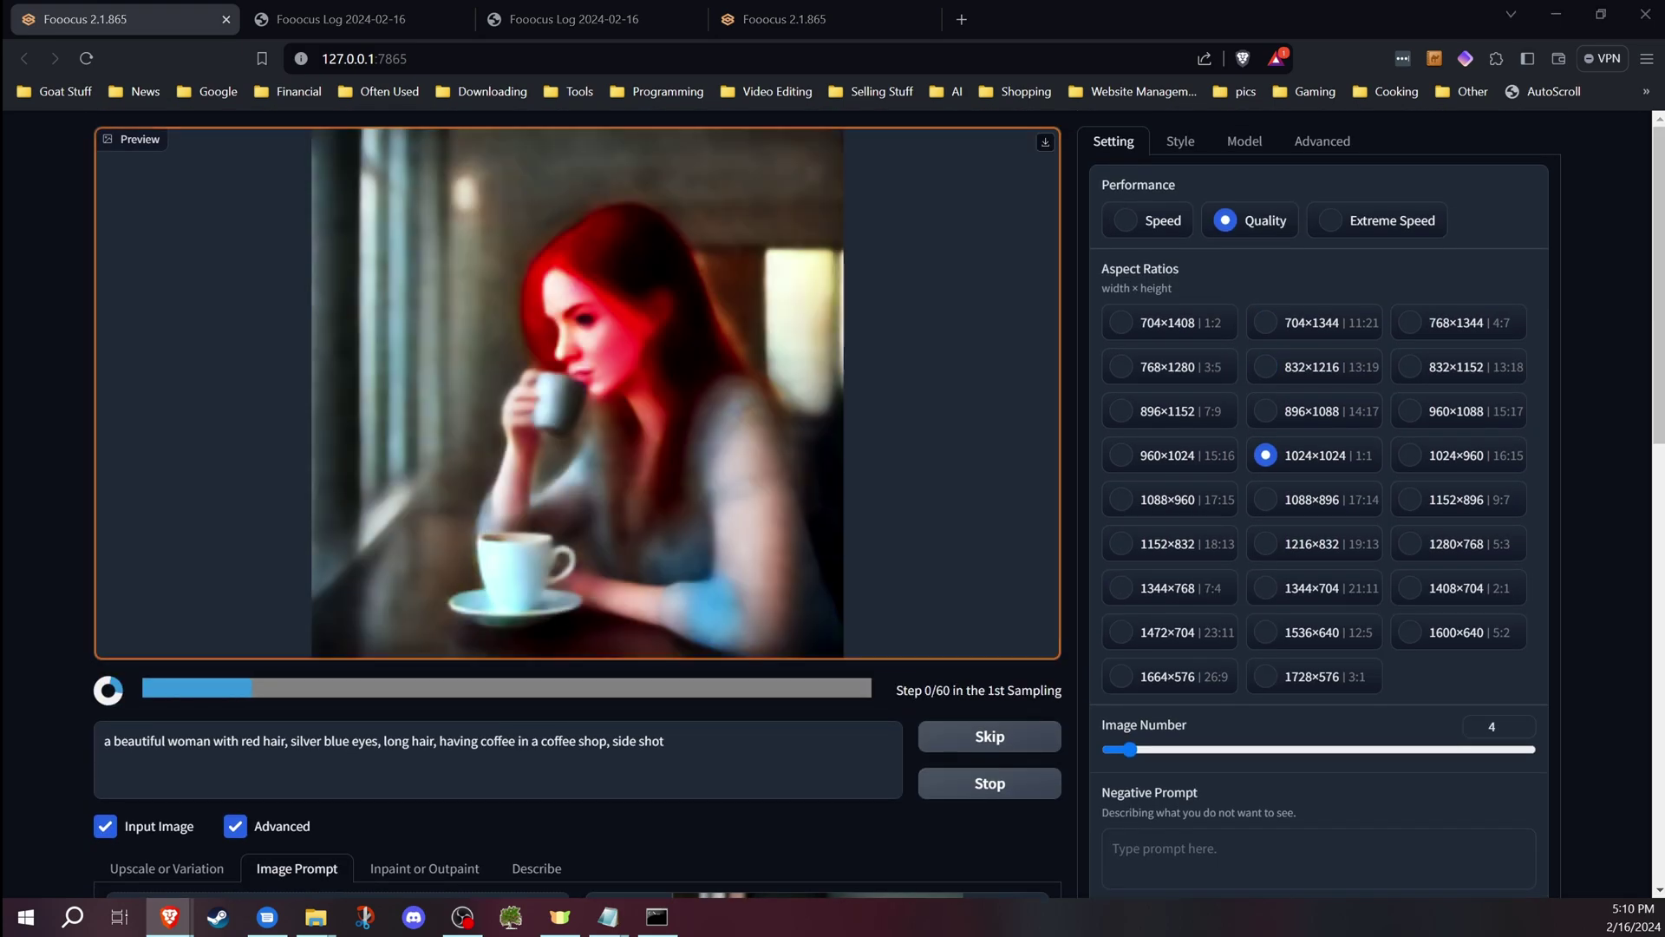
pyautogui.click(999, 782)
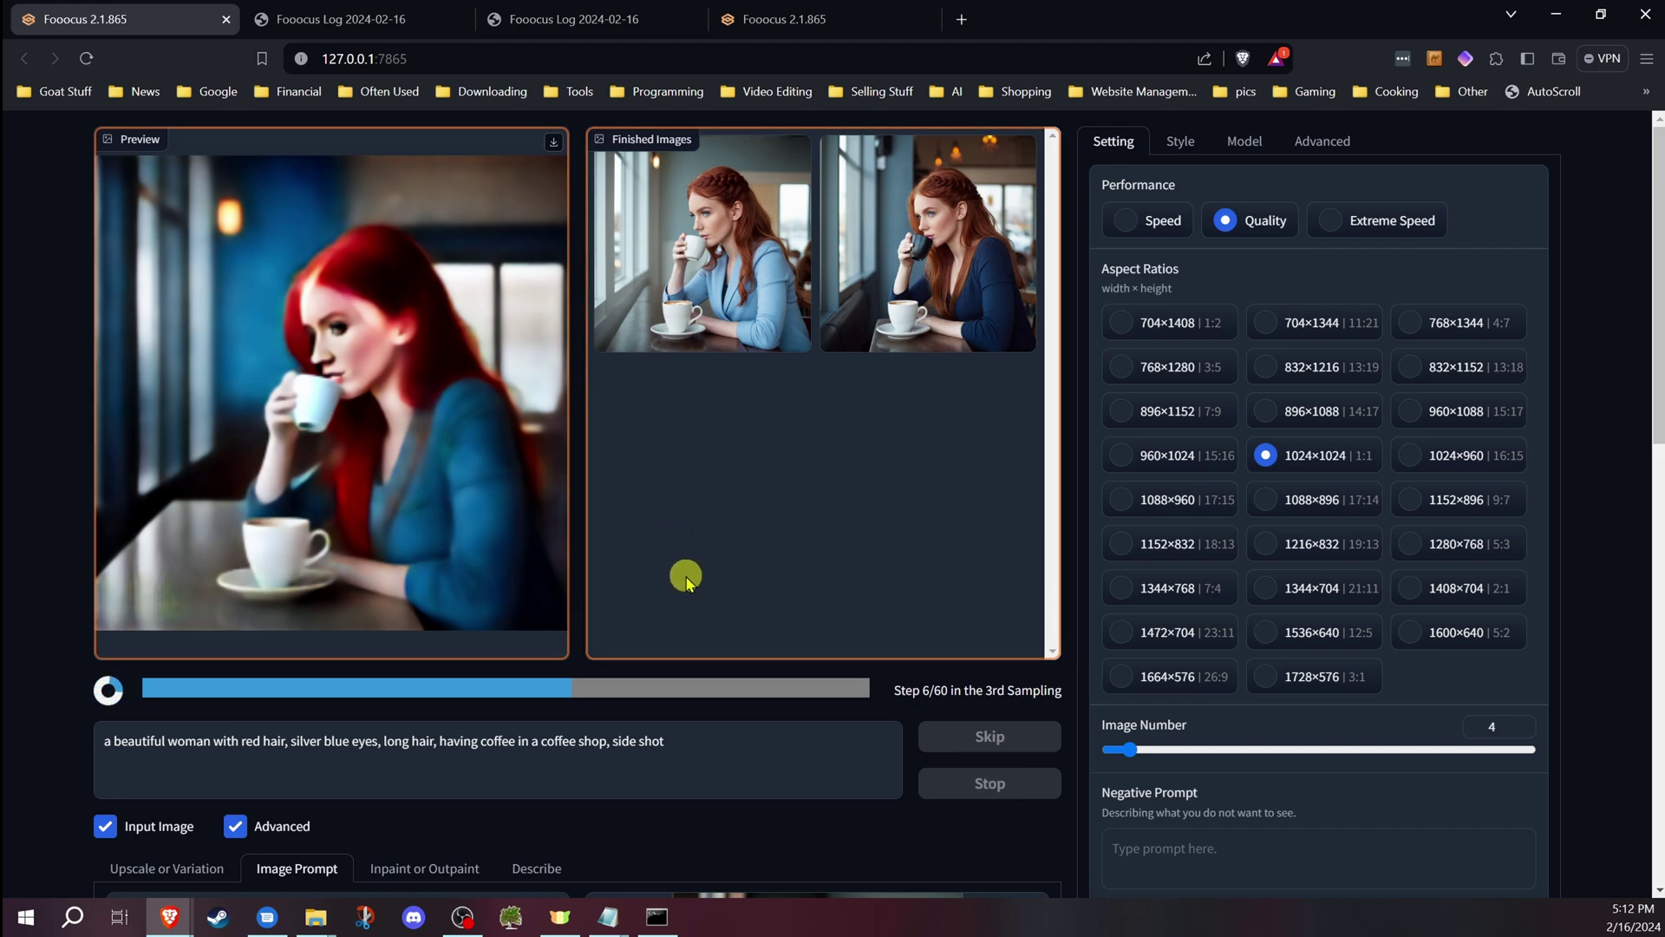
pyautogui.scroll(-1, 789, 606)
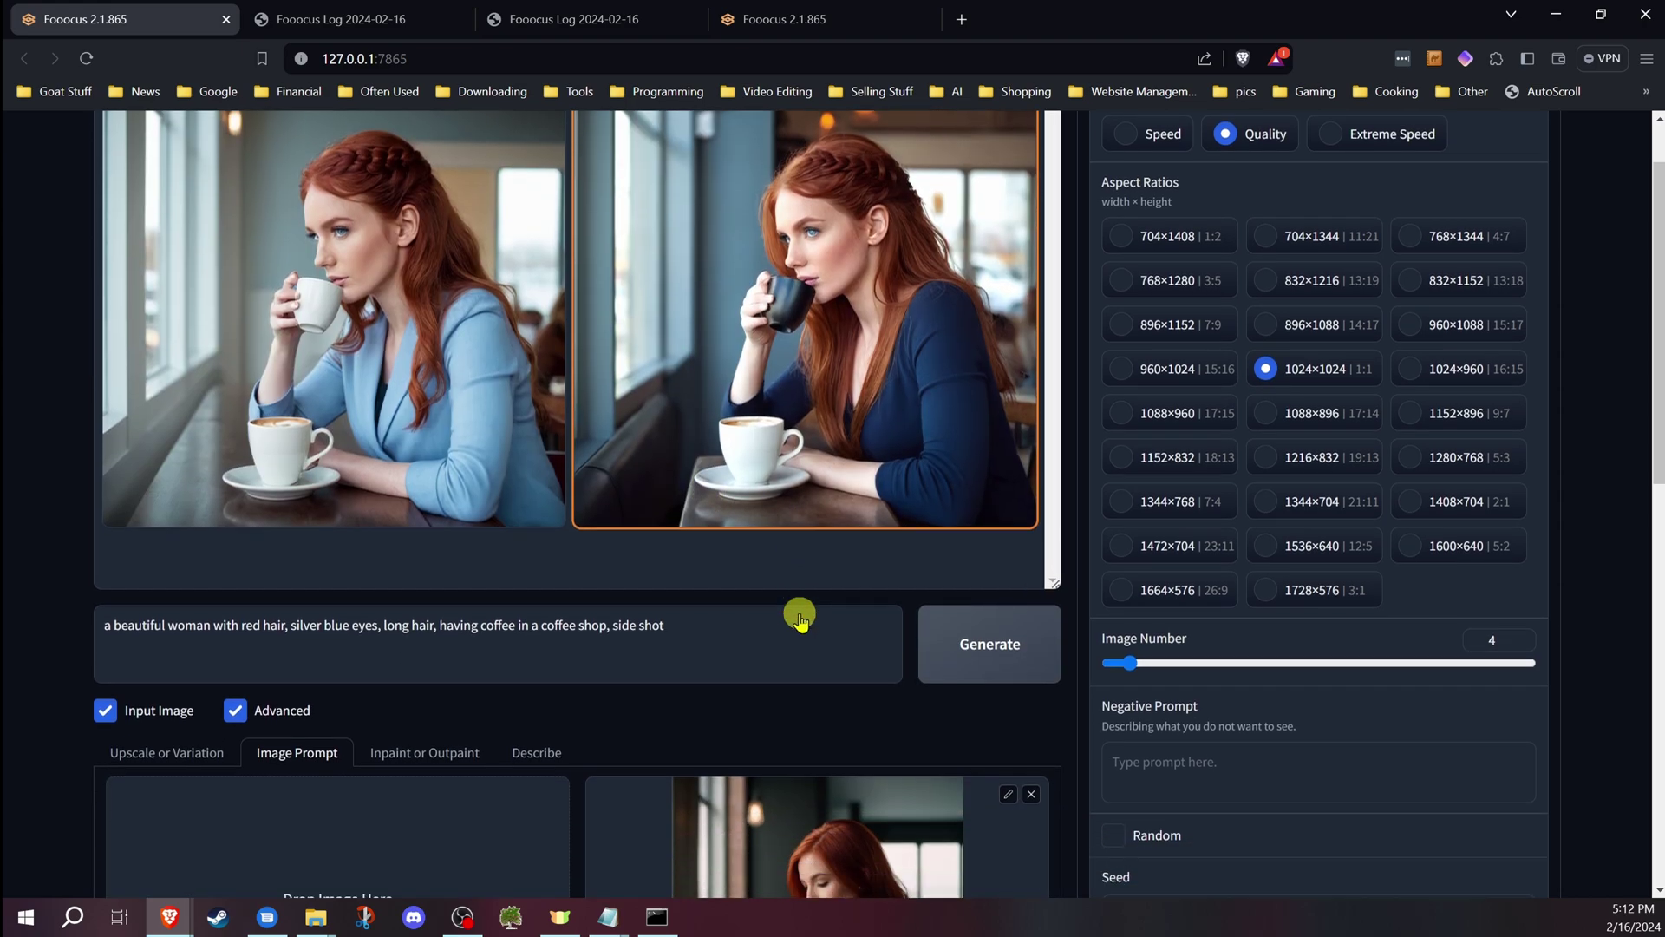
pyautogui.scroll(-3, 975, 680)
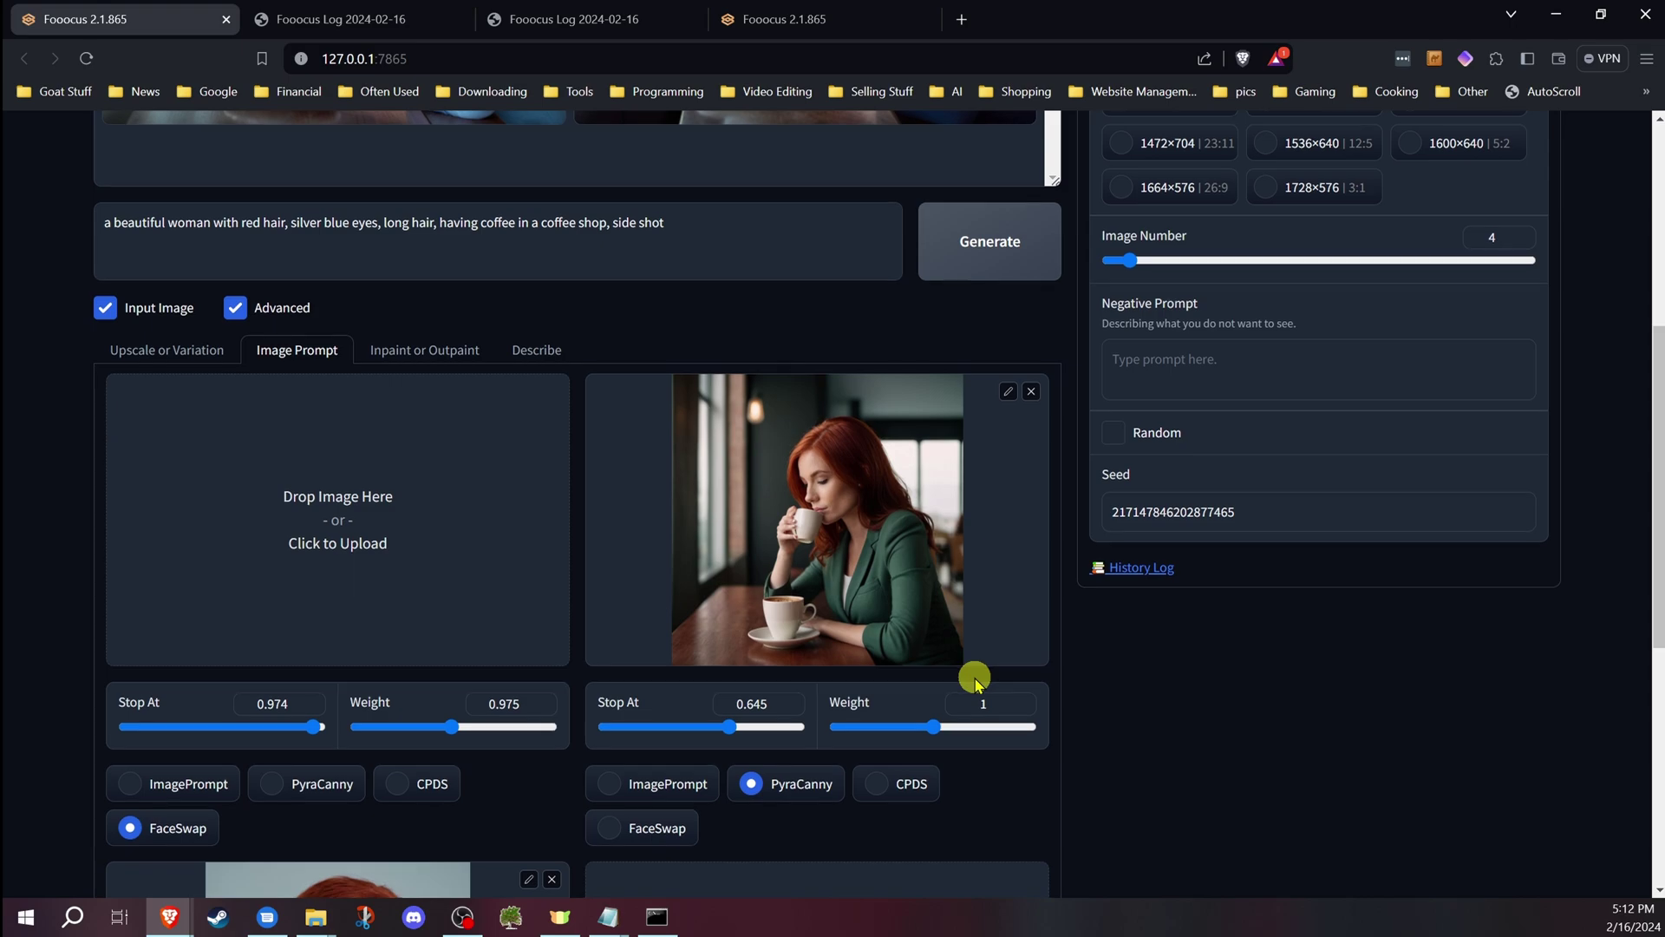
pyautogui.scroll(-3, 888, 638)
pyautogui.scroll(3, 887, 638)
pyautogui.scroll(3, 847, 606)
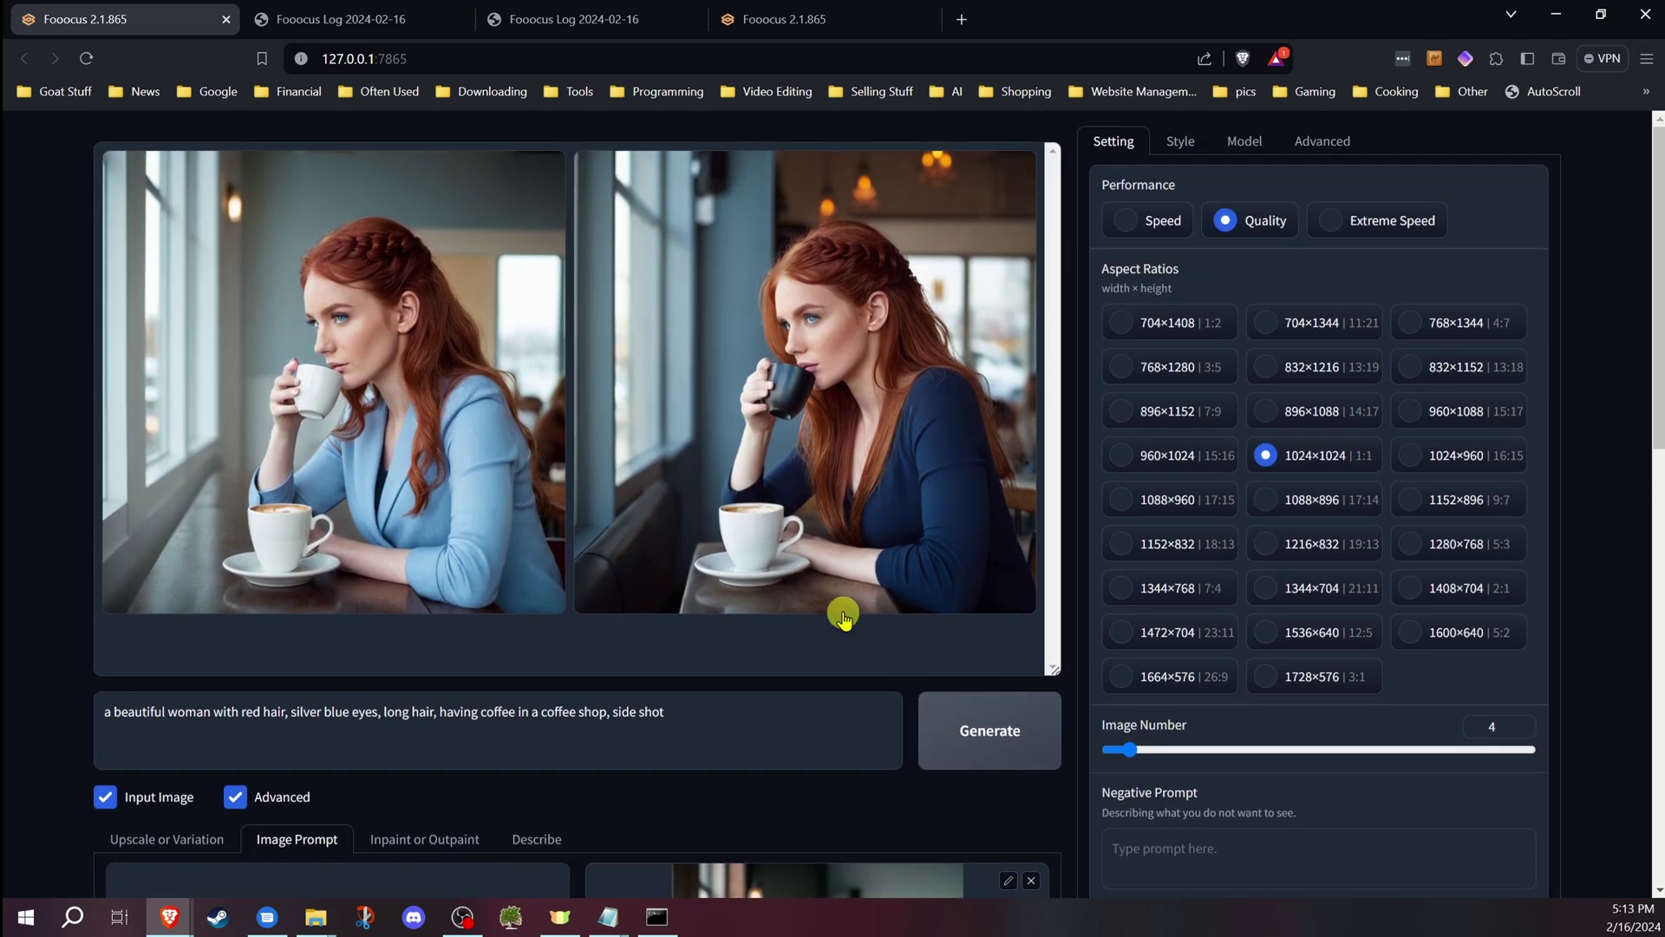
pyautogui.scroll(-3, 793, 587)
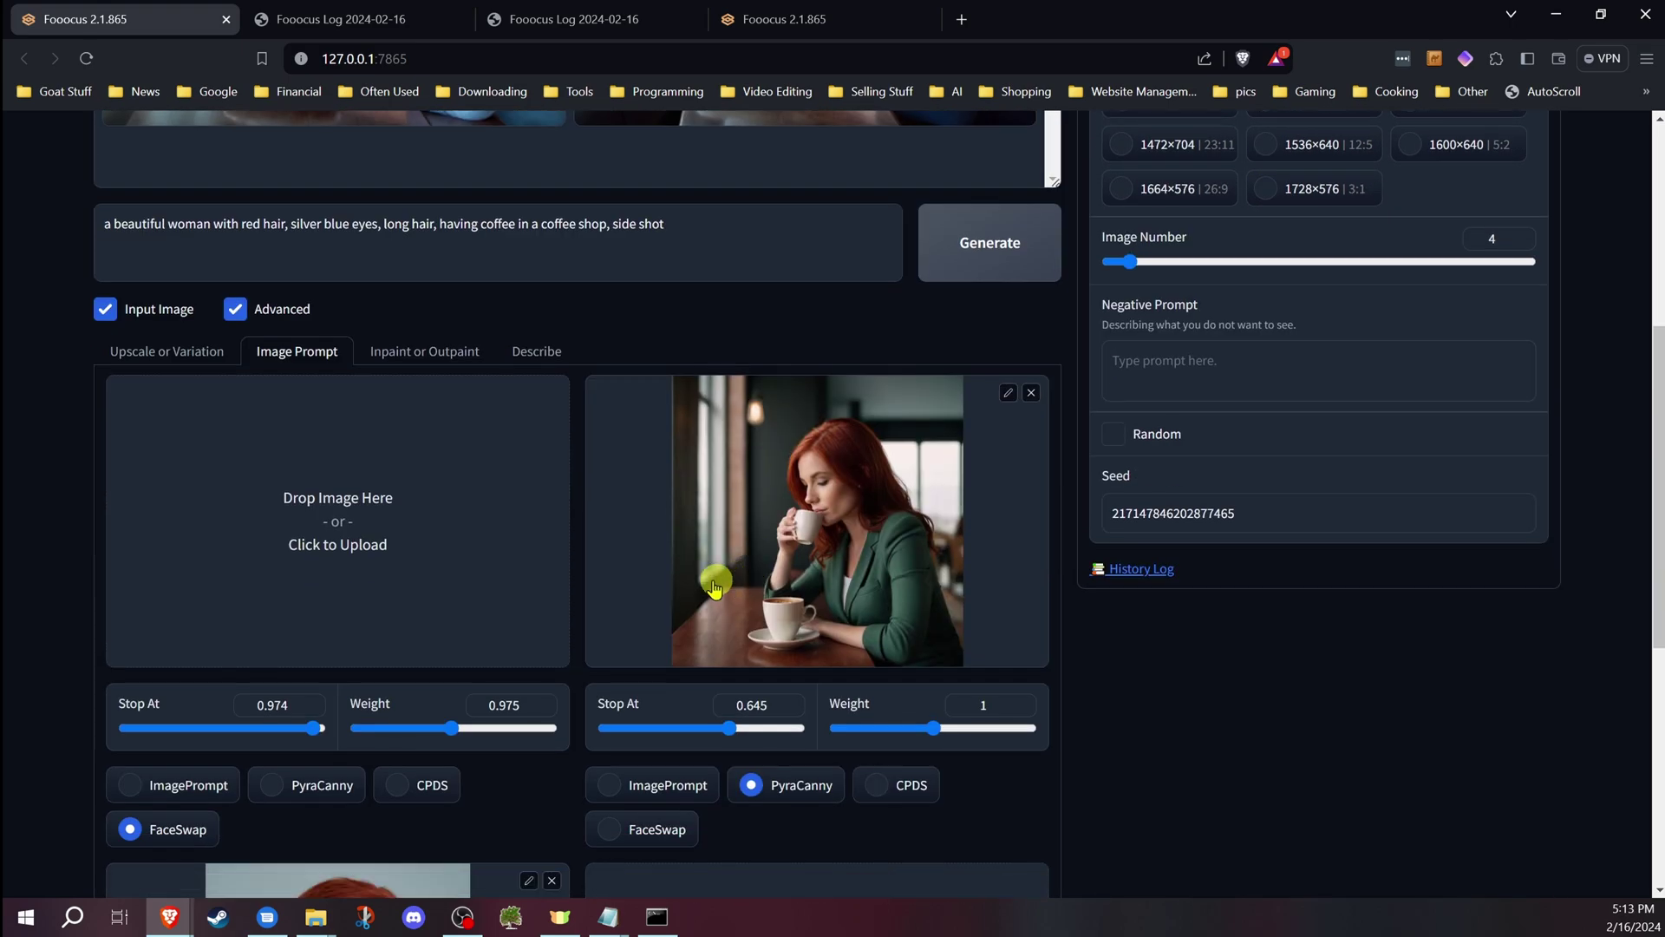
pyautogui.moveTo(800, 728); pyautogui.dragTo(720, 729)
pyautogui.scroll(-3, 495, 755)
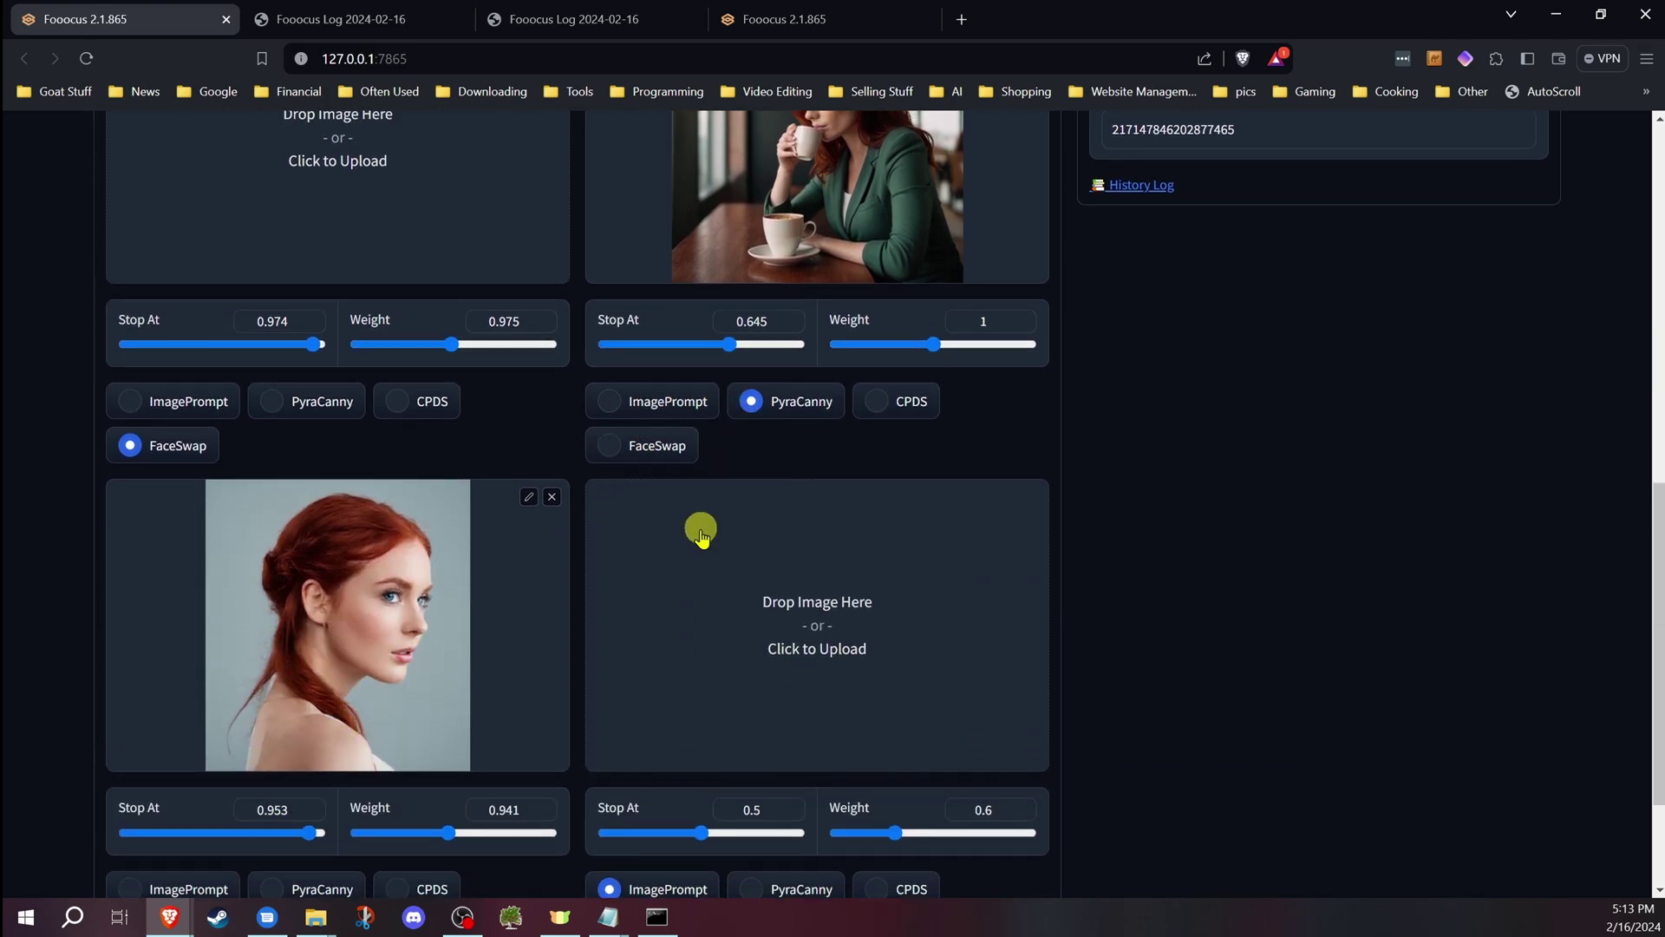
pyautogui.scroll(2, 695, 534)
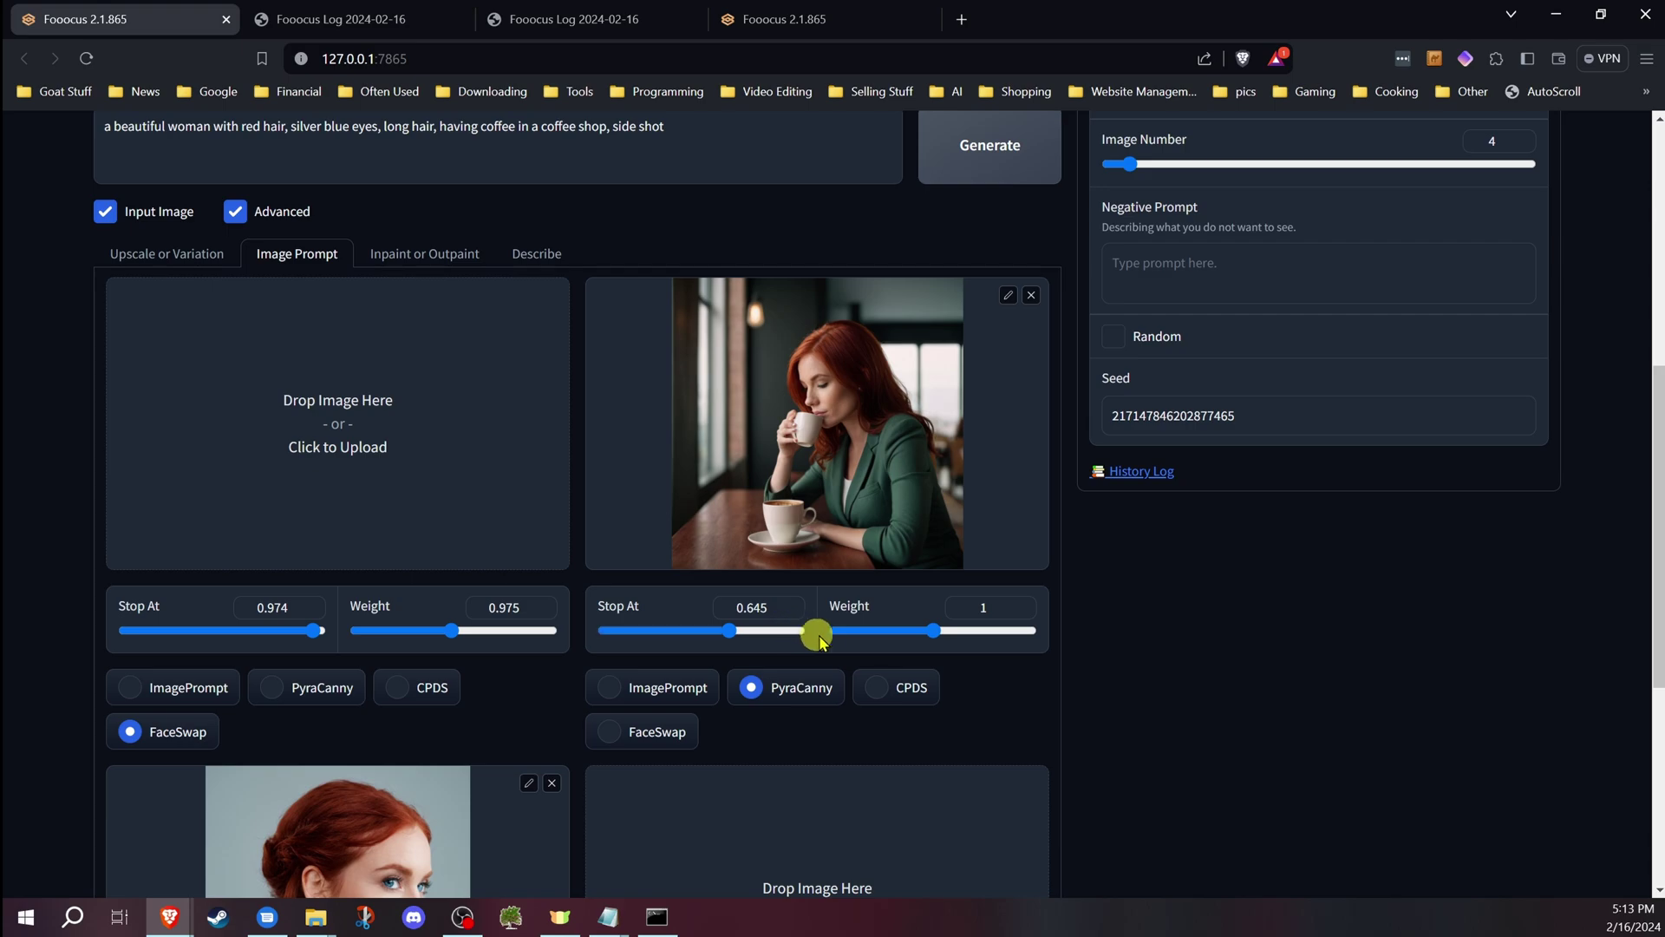
pyautogui.scroll(-2, 510, 650)
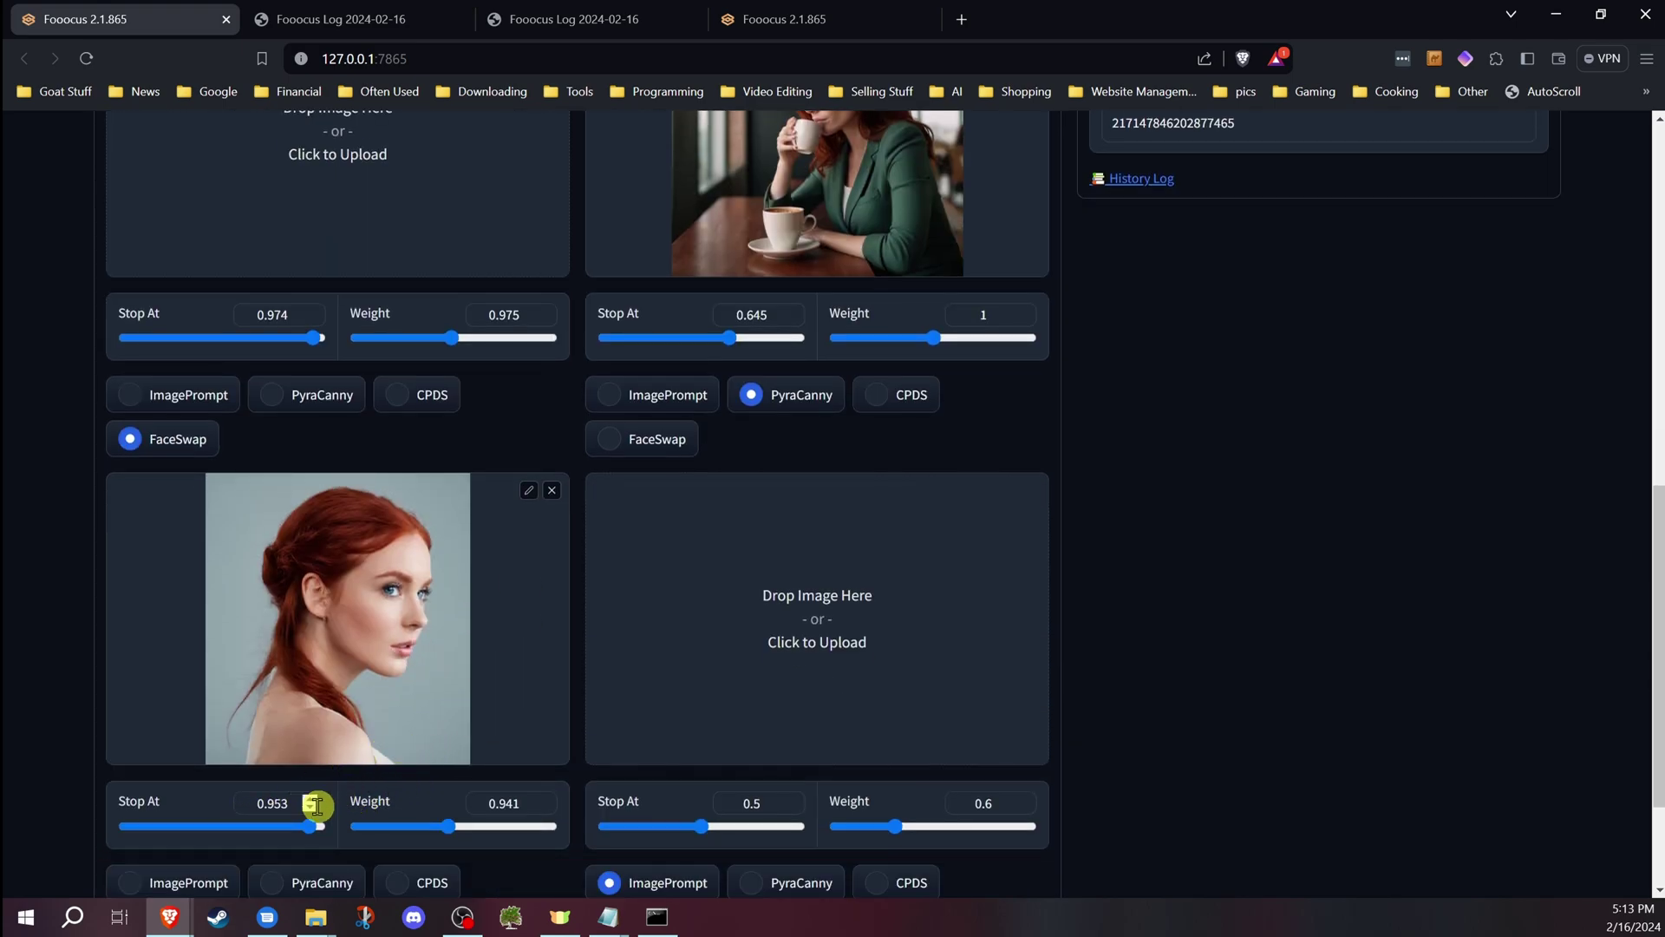
# Lower the FaceSwap portrait's Stop At and weight slightly.
pyautogui.moveTo(313, 830); pyautogui.dragTo(307, 830)
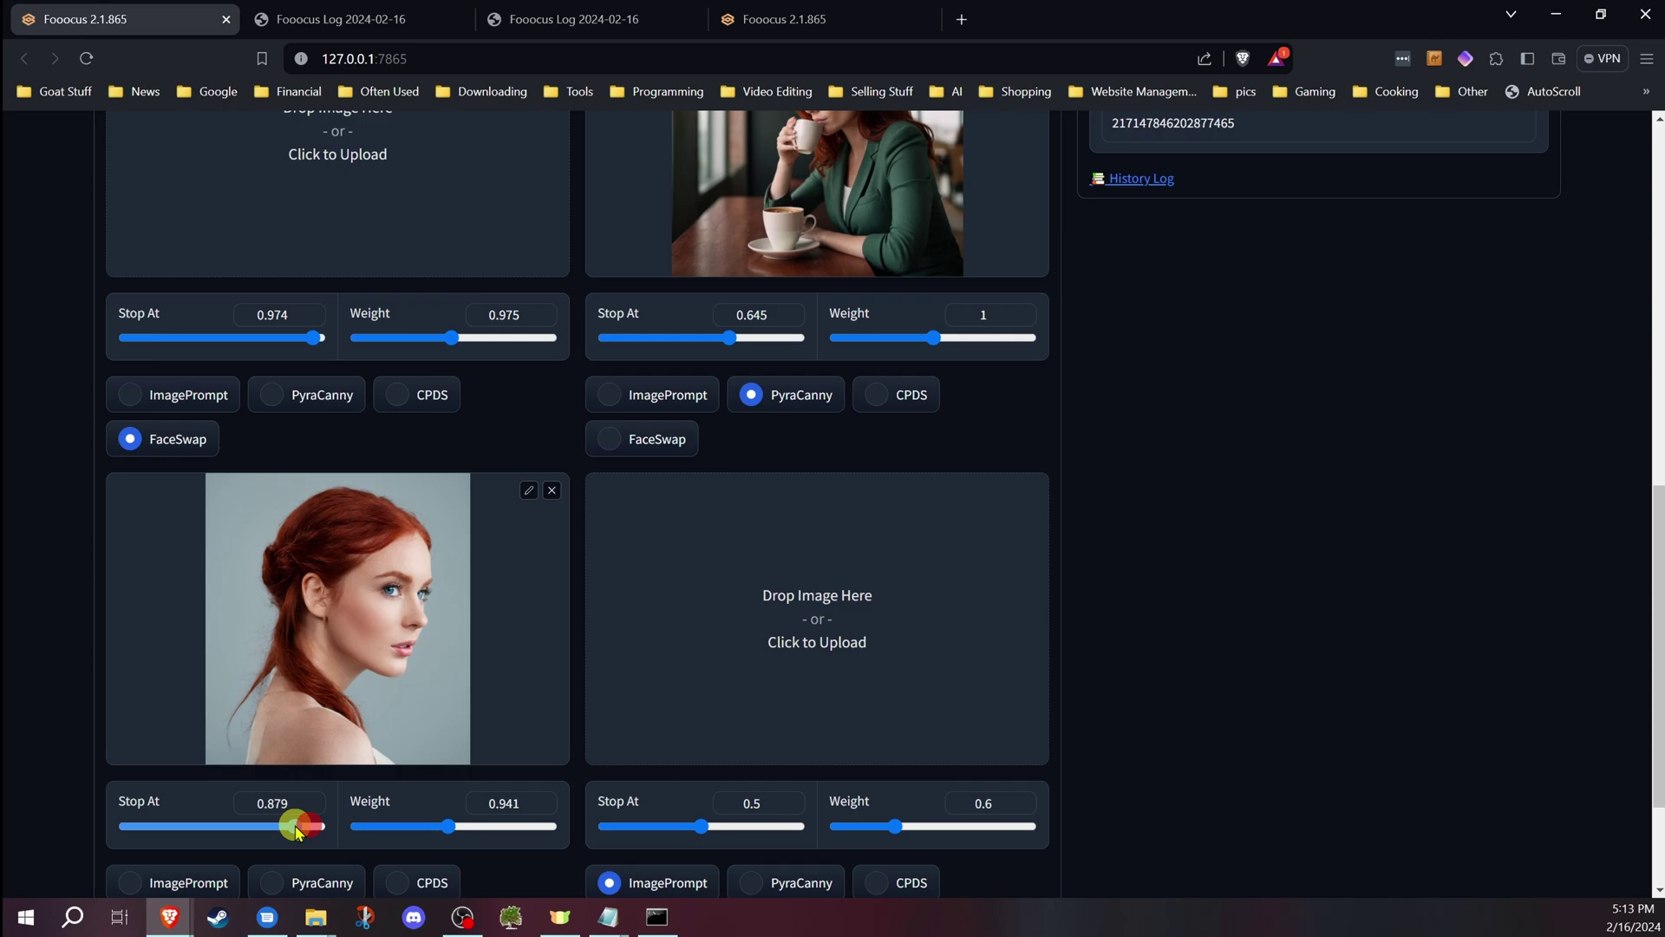
pyautogui.click(444, 834)
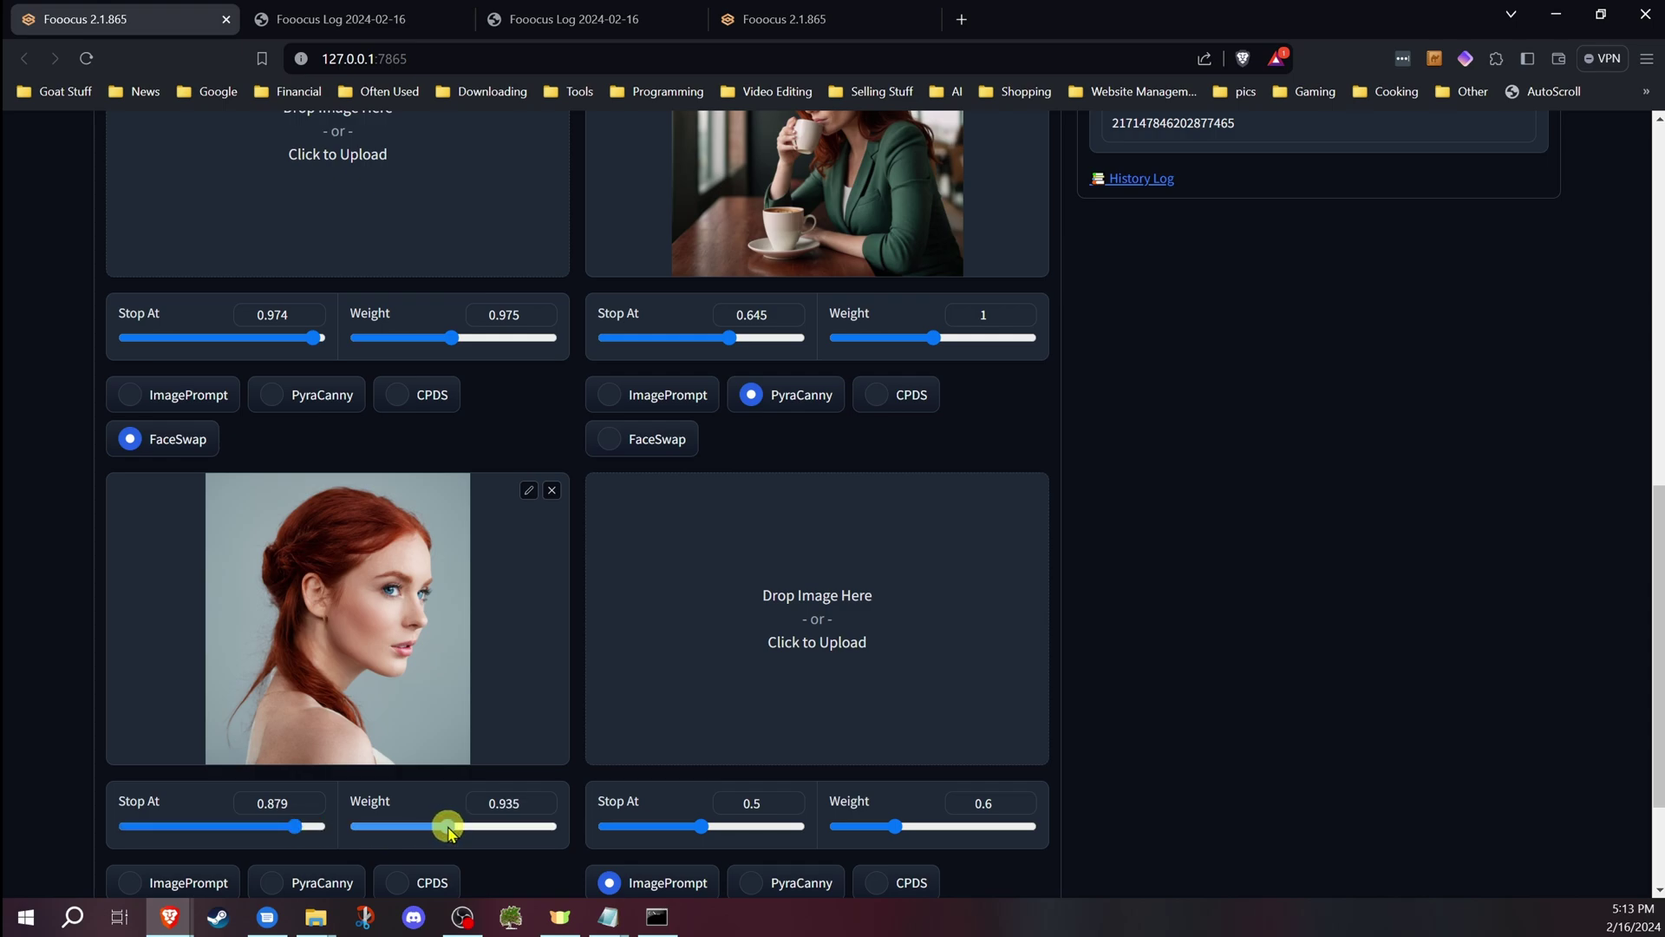
pyautogui.scroll(4, 482, 796)
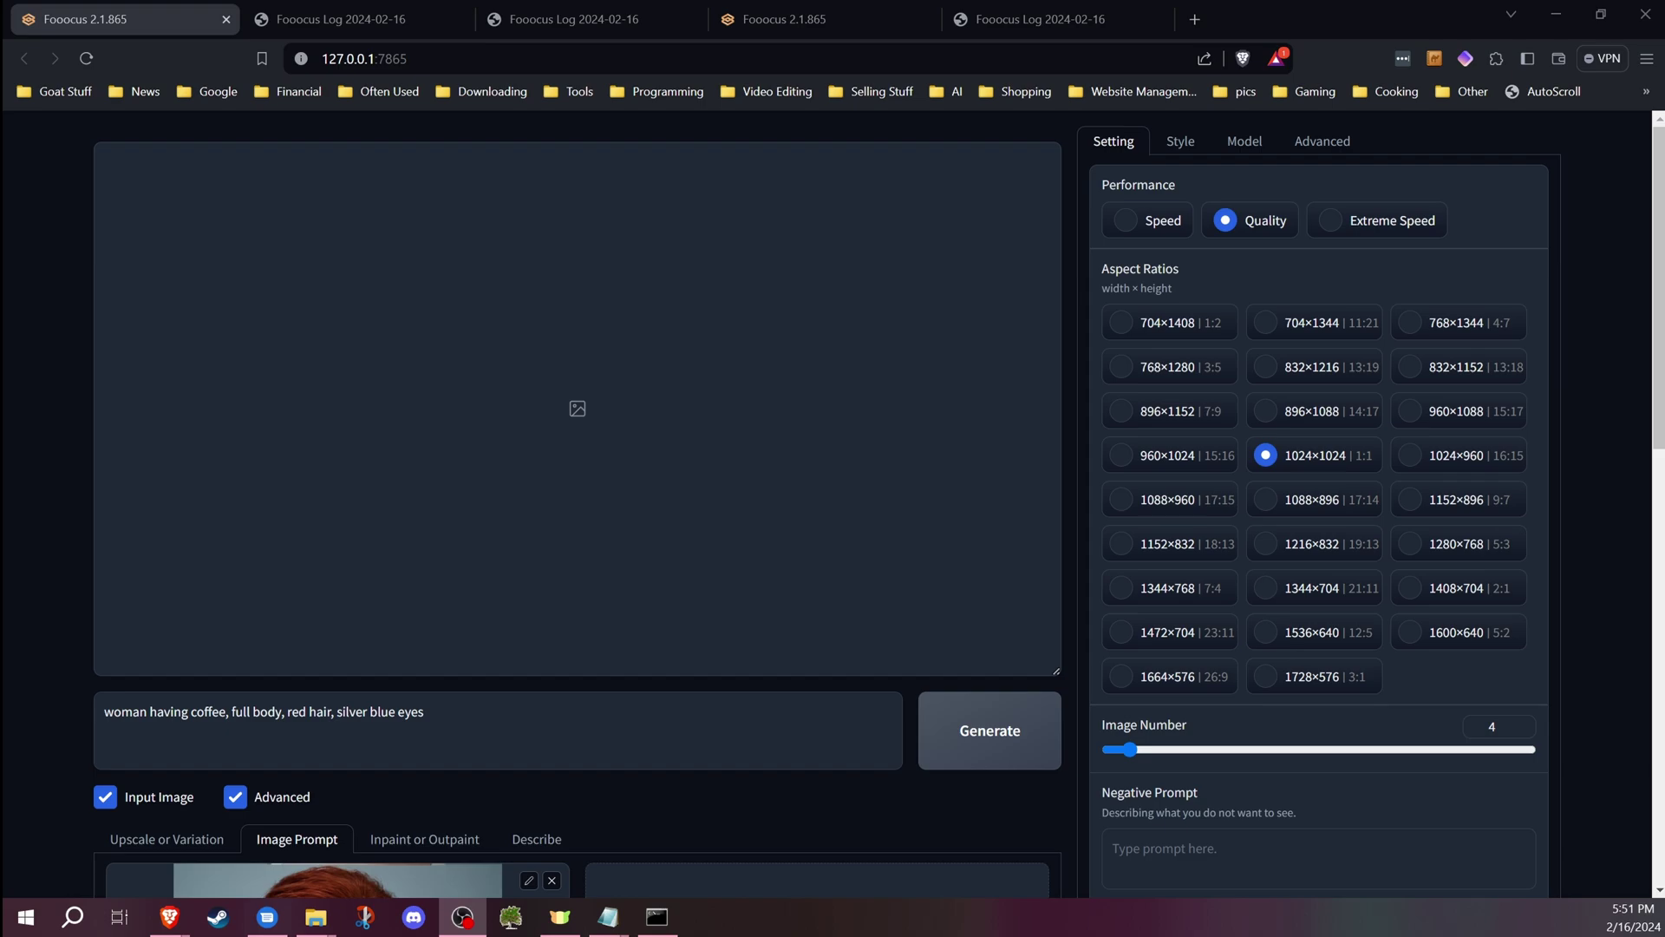
# Load the coffee-sipping woman photo into the Inpaint or Outpaint panel.
pyautogui.hotkey('alt', 'Tab')
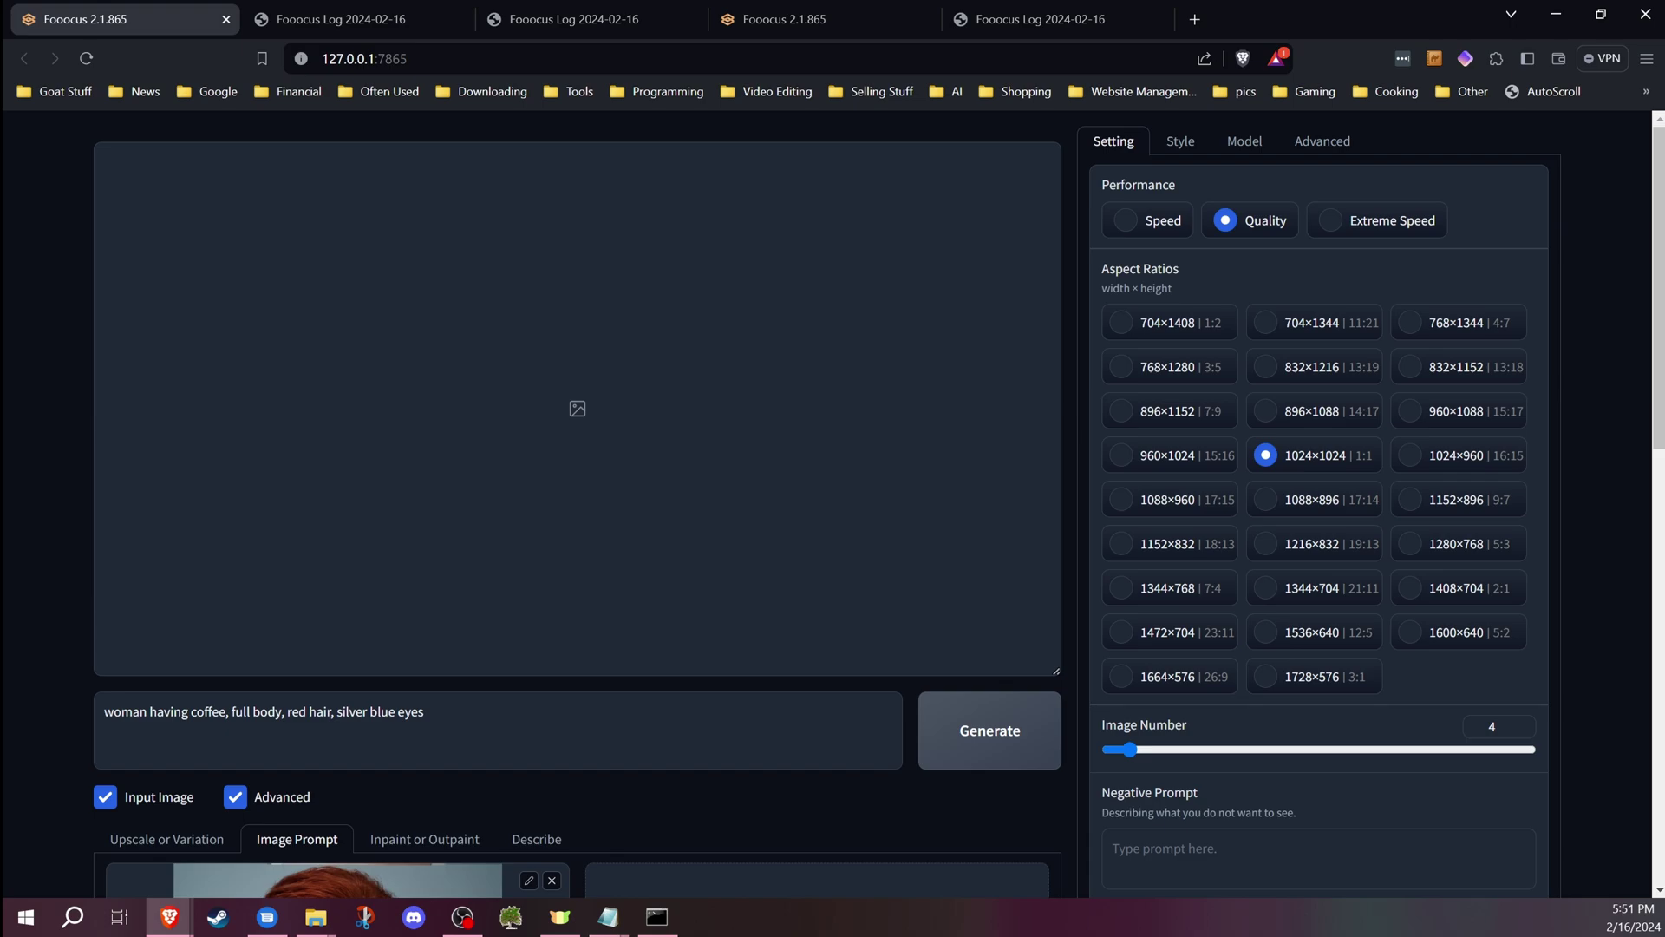
pyautogui.scroll(-2, 30, 577)
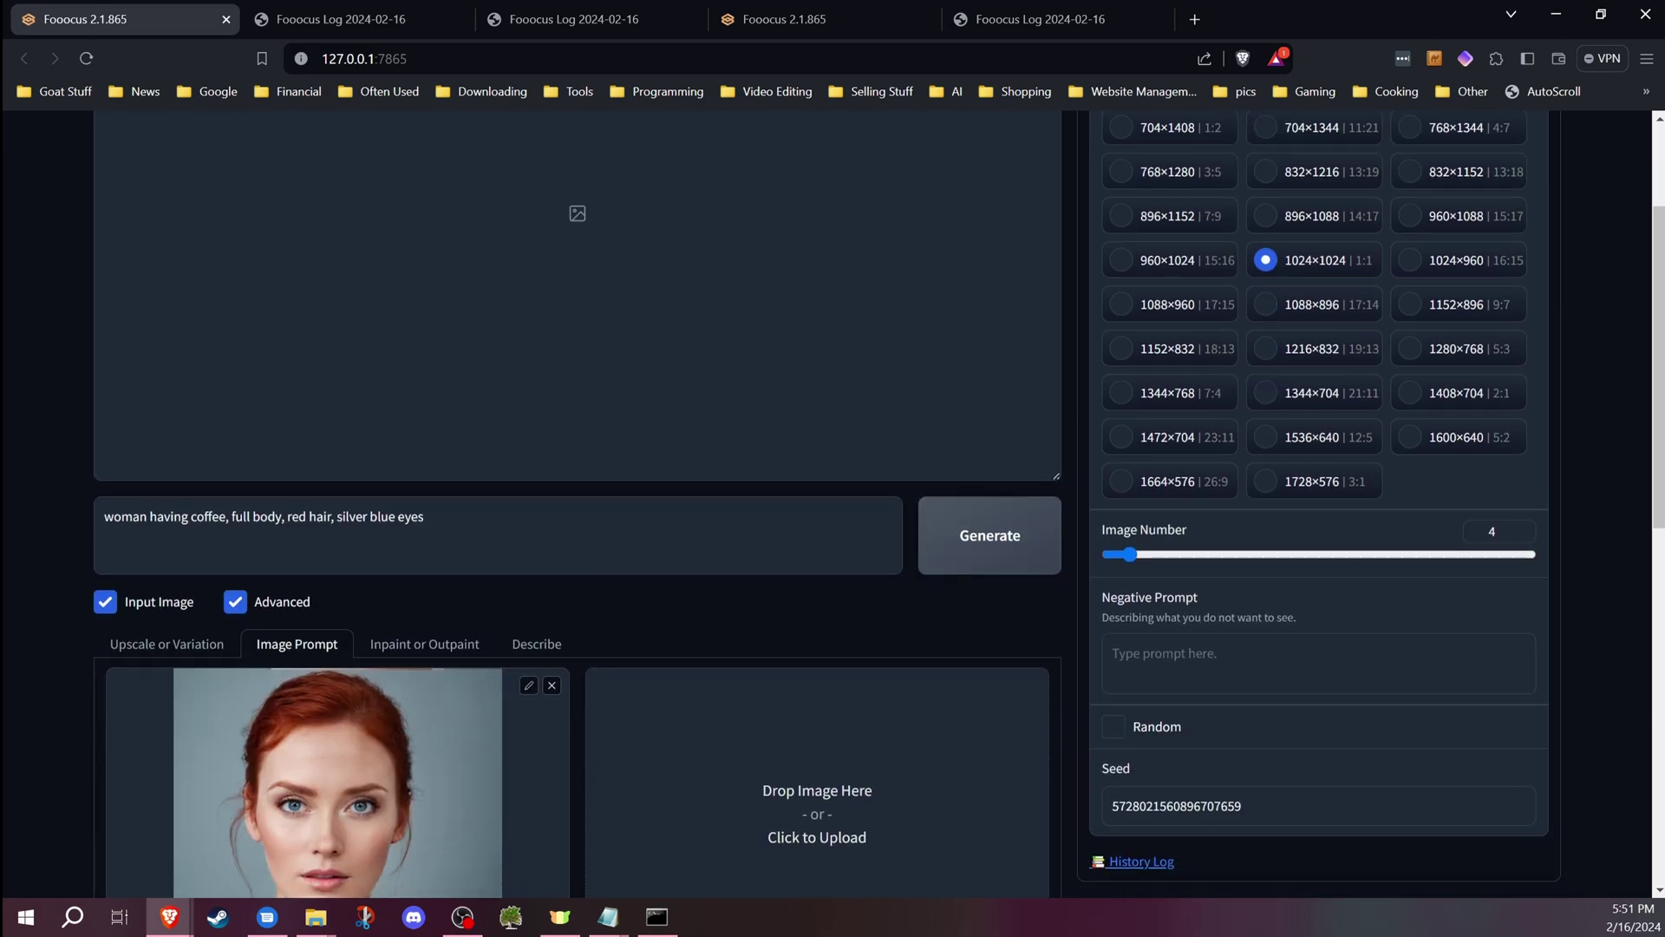
pyautogui.scroll(-3, 21, 555)
pyautogui.scroll(4, 26, 553)
pyautogui.scroll(1, 30, 544)
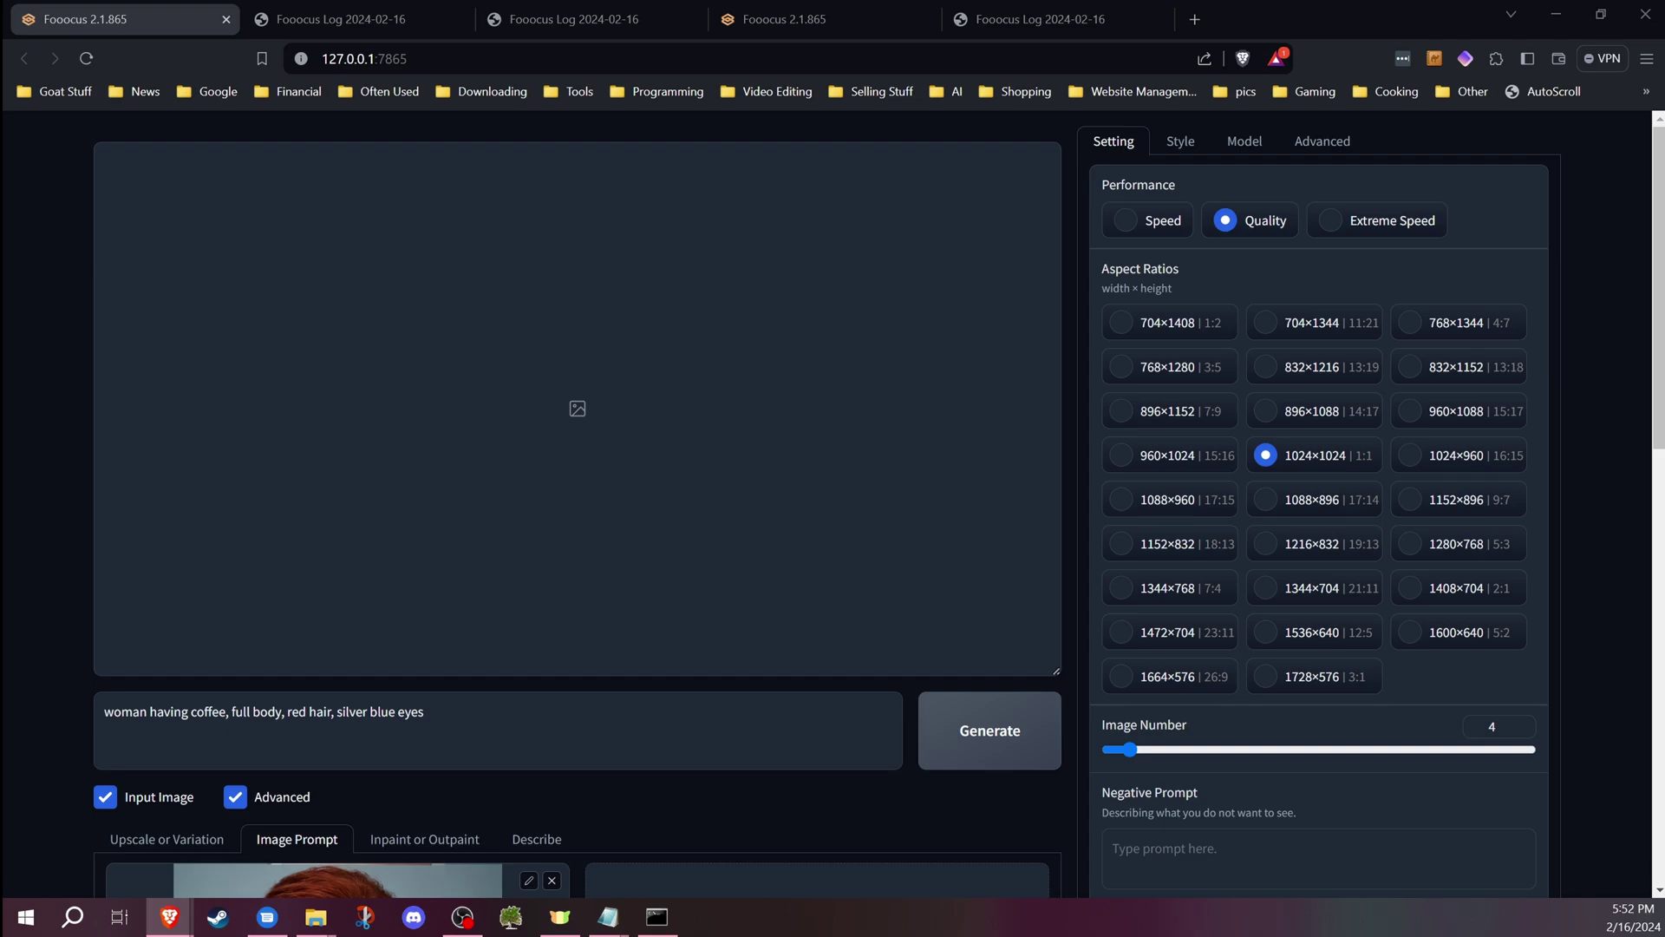
pyautogui.scroll(-4, 67, 724)
pyautogui.scroll(-2, 248, 769)
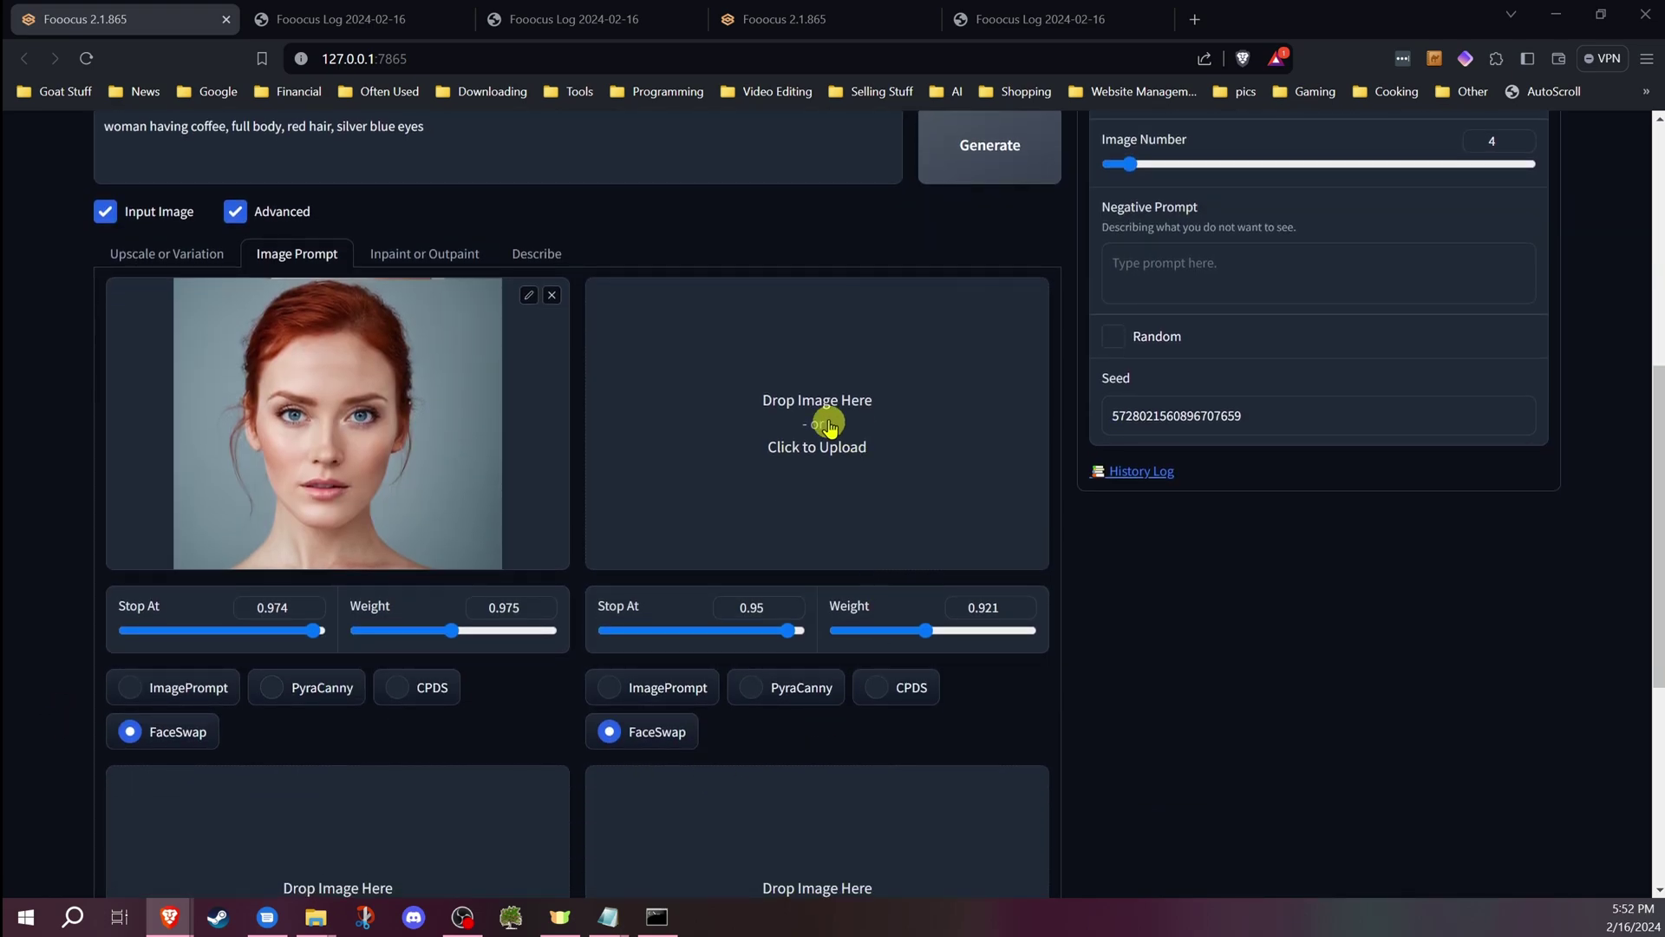
pyautogui.click(404, 257)
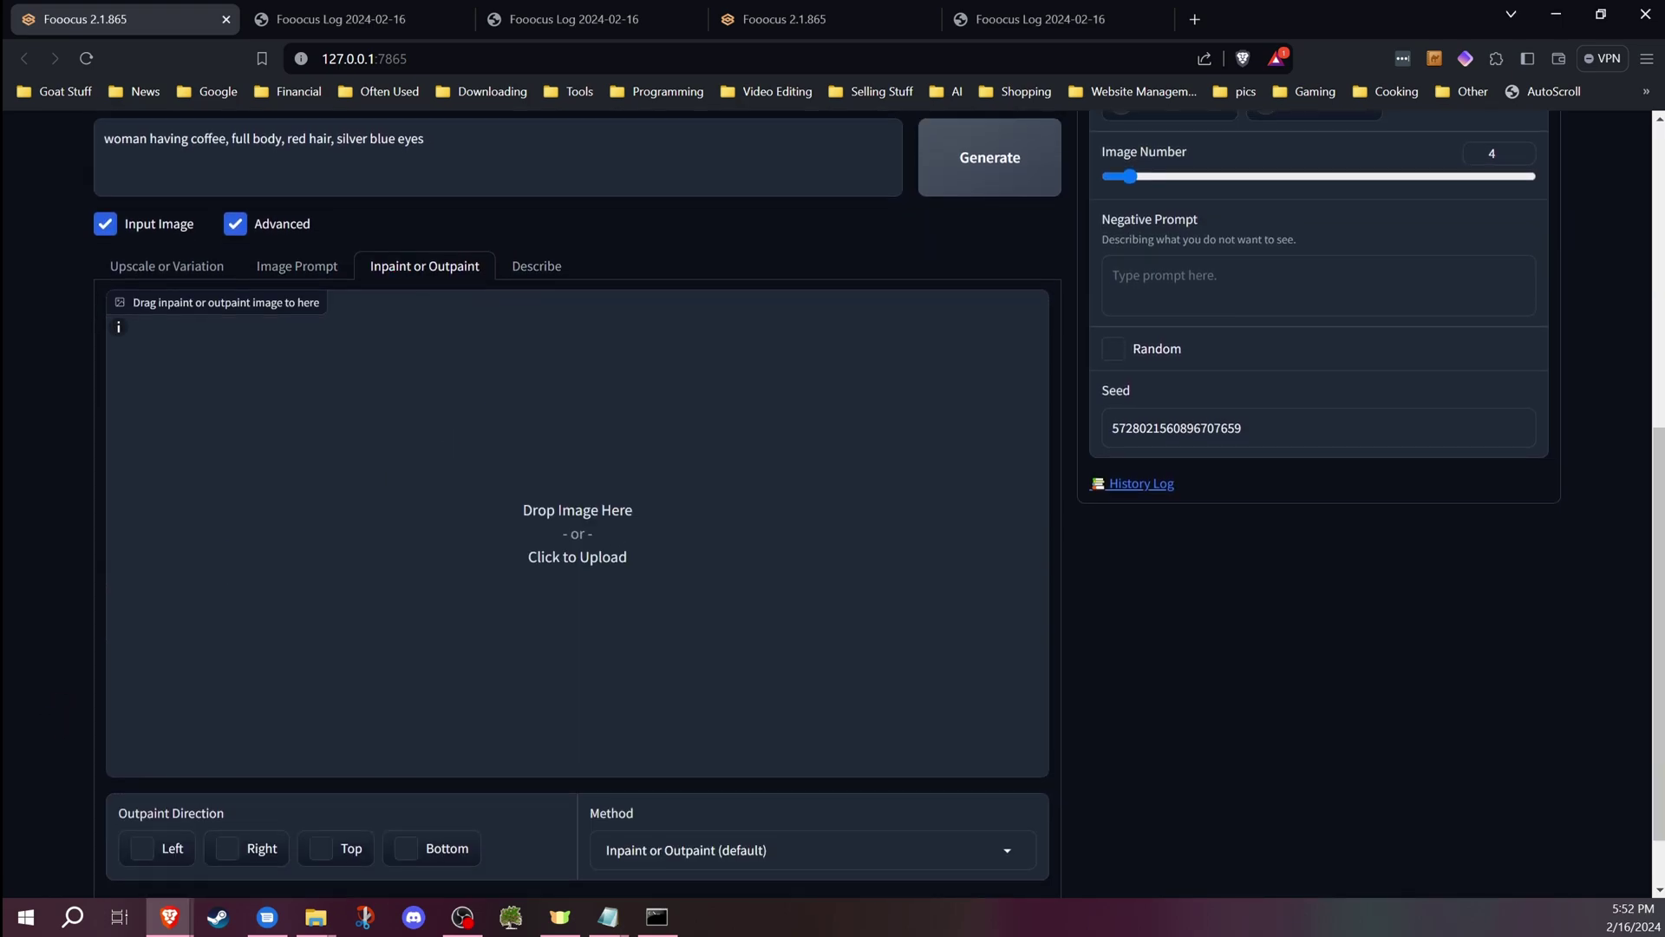
pyautogui.moveTo(428, 551); pyautogui.dragTo(429, 552)
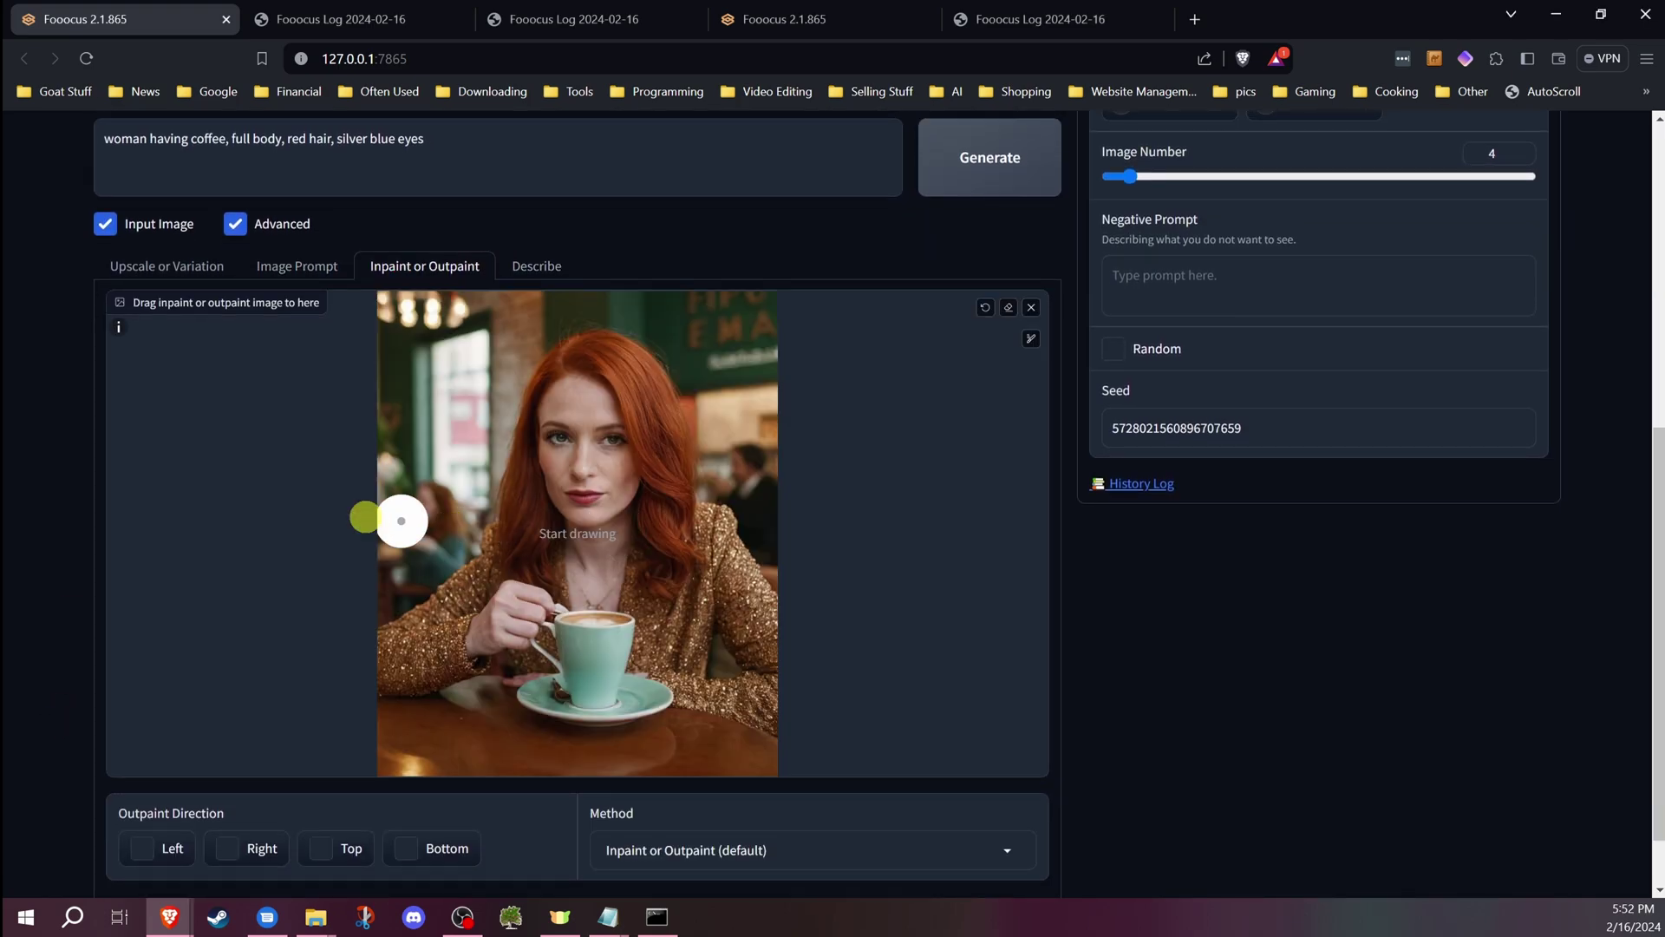
# Flip between the Image Prompt and Inpaint panels to check the face-swap setup.
pyautogui.click(295, 270)
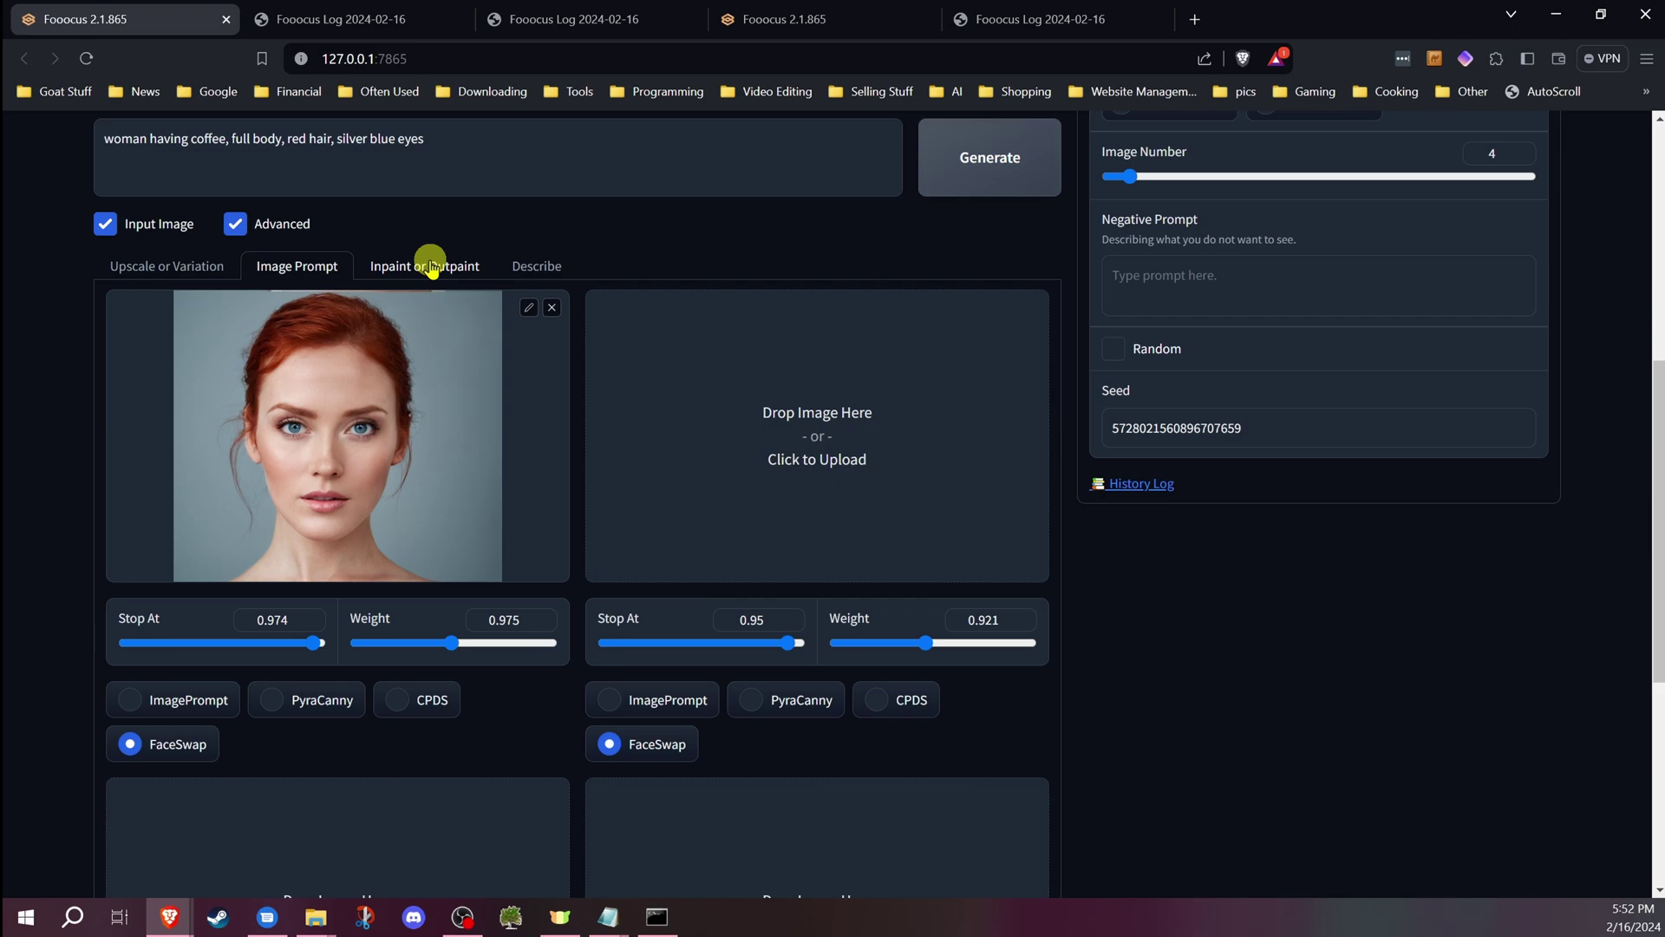
pyautogui.click(429, 264)
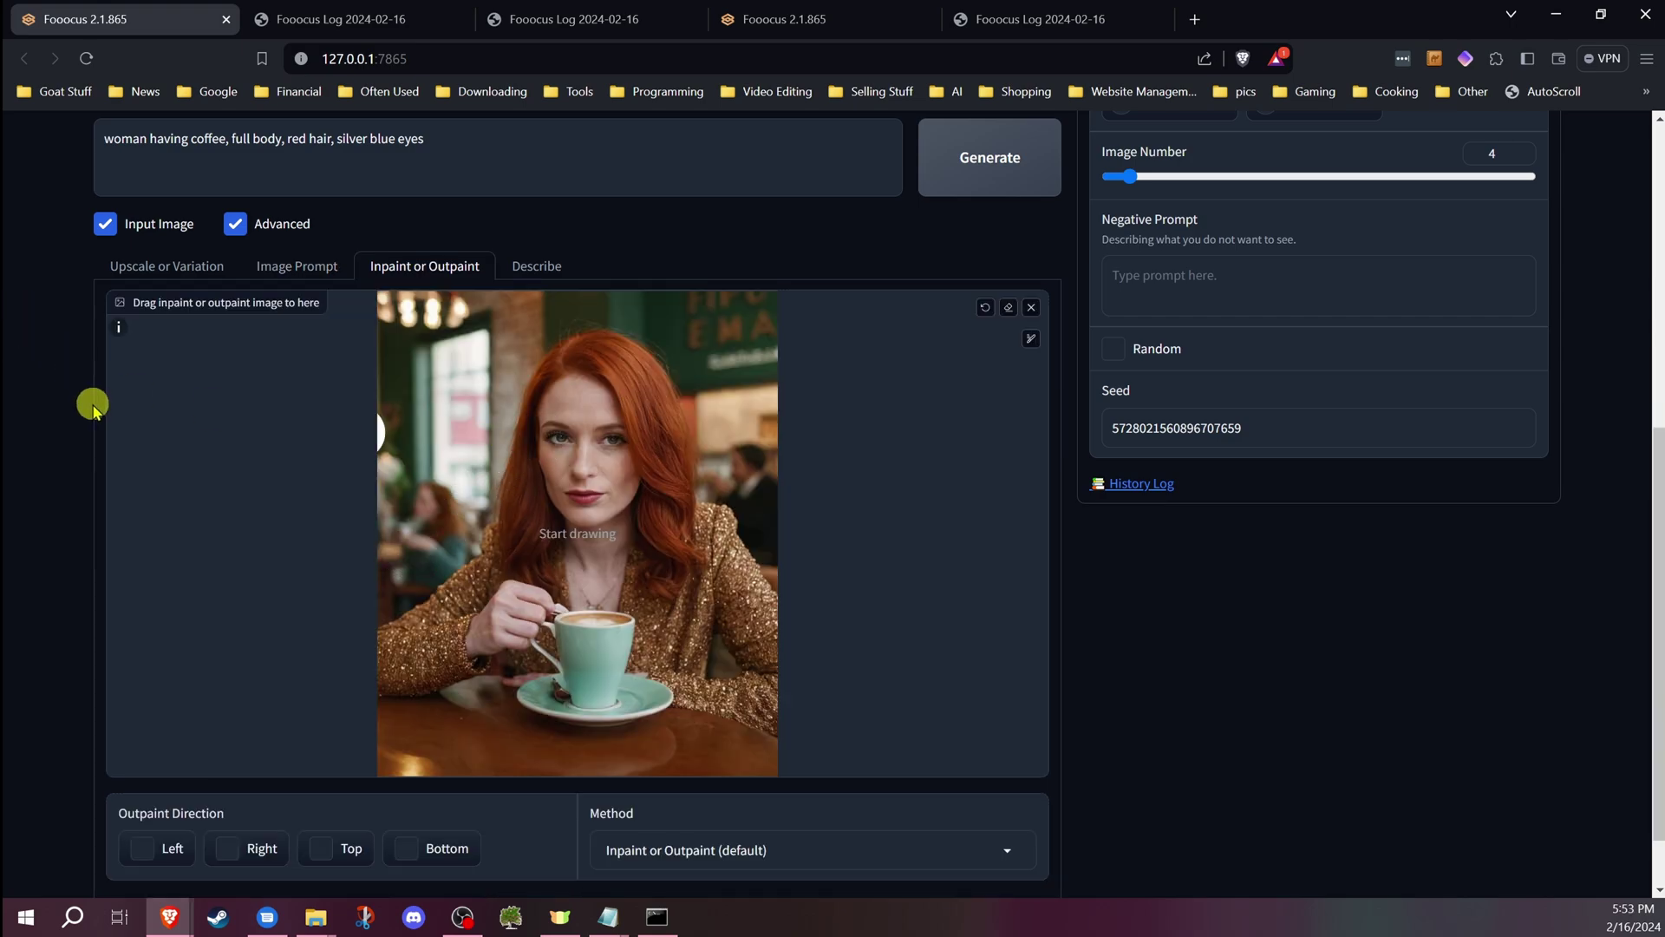
pyautogui.click(296, 266)
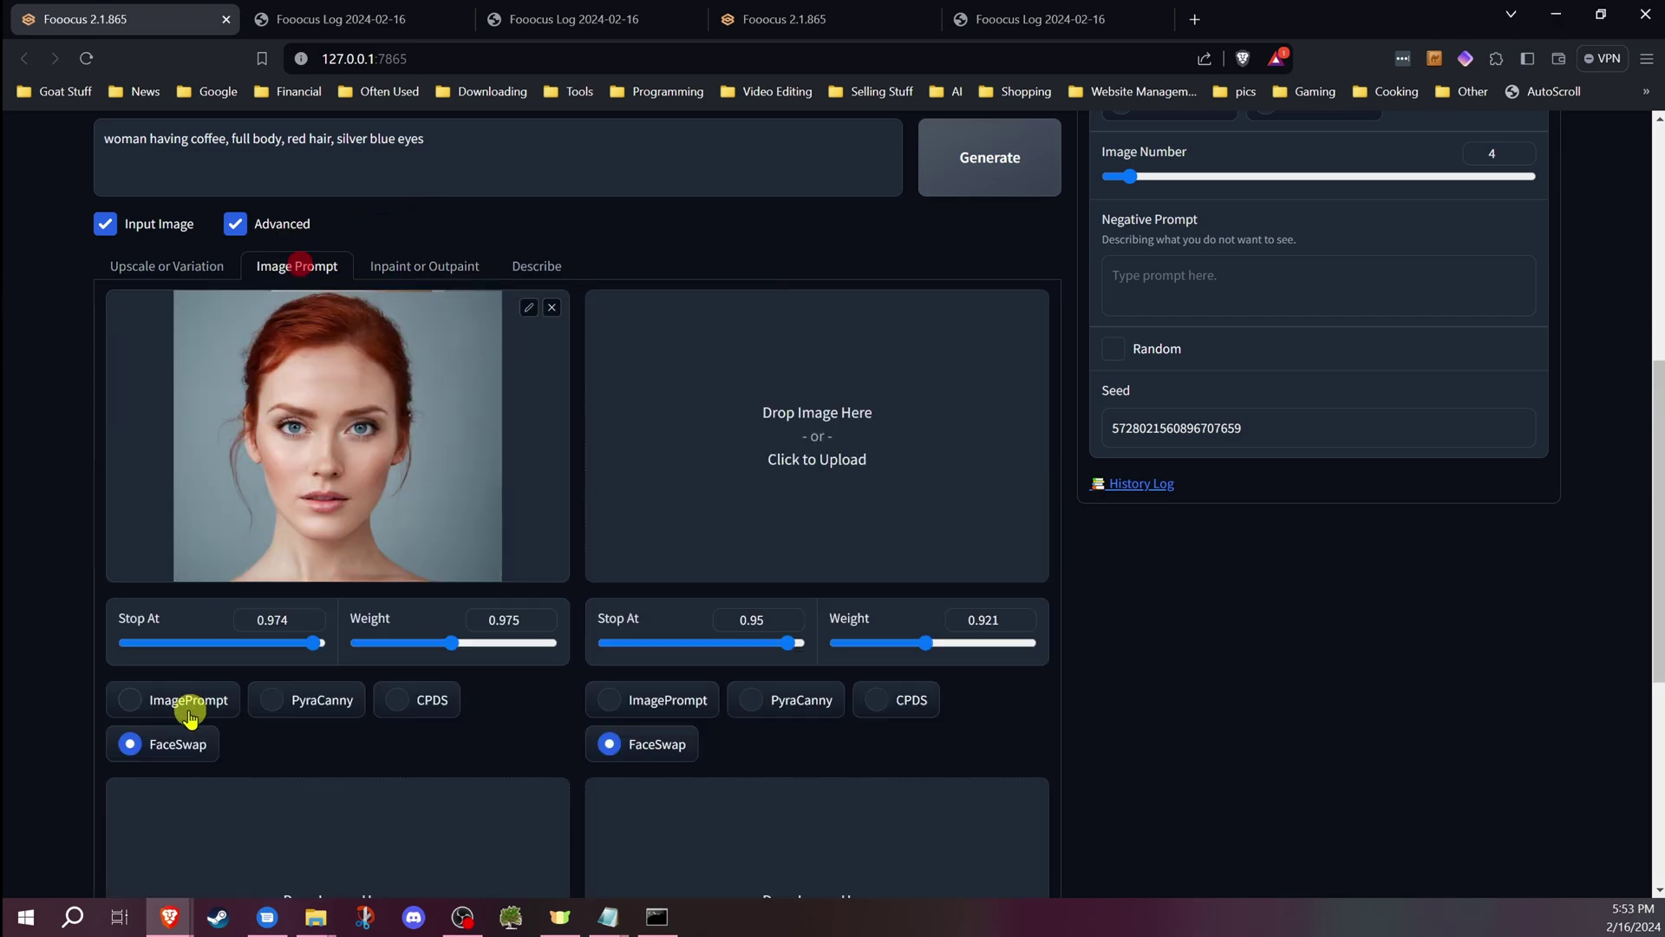
pyautogui.click(434, 267)
pyautogui.scroll(4, 531, 503)
pyautogui.scroll(-4, 546, 494)
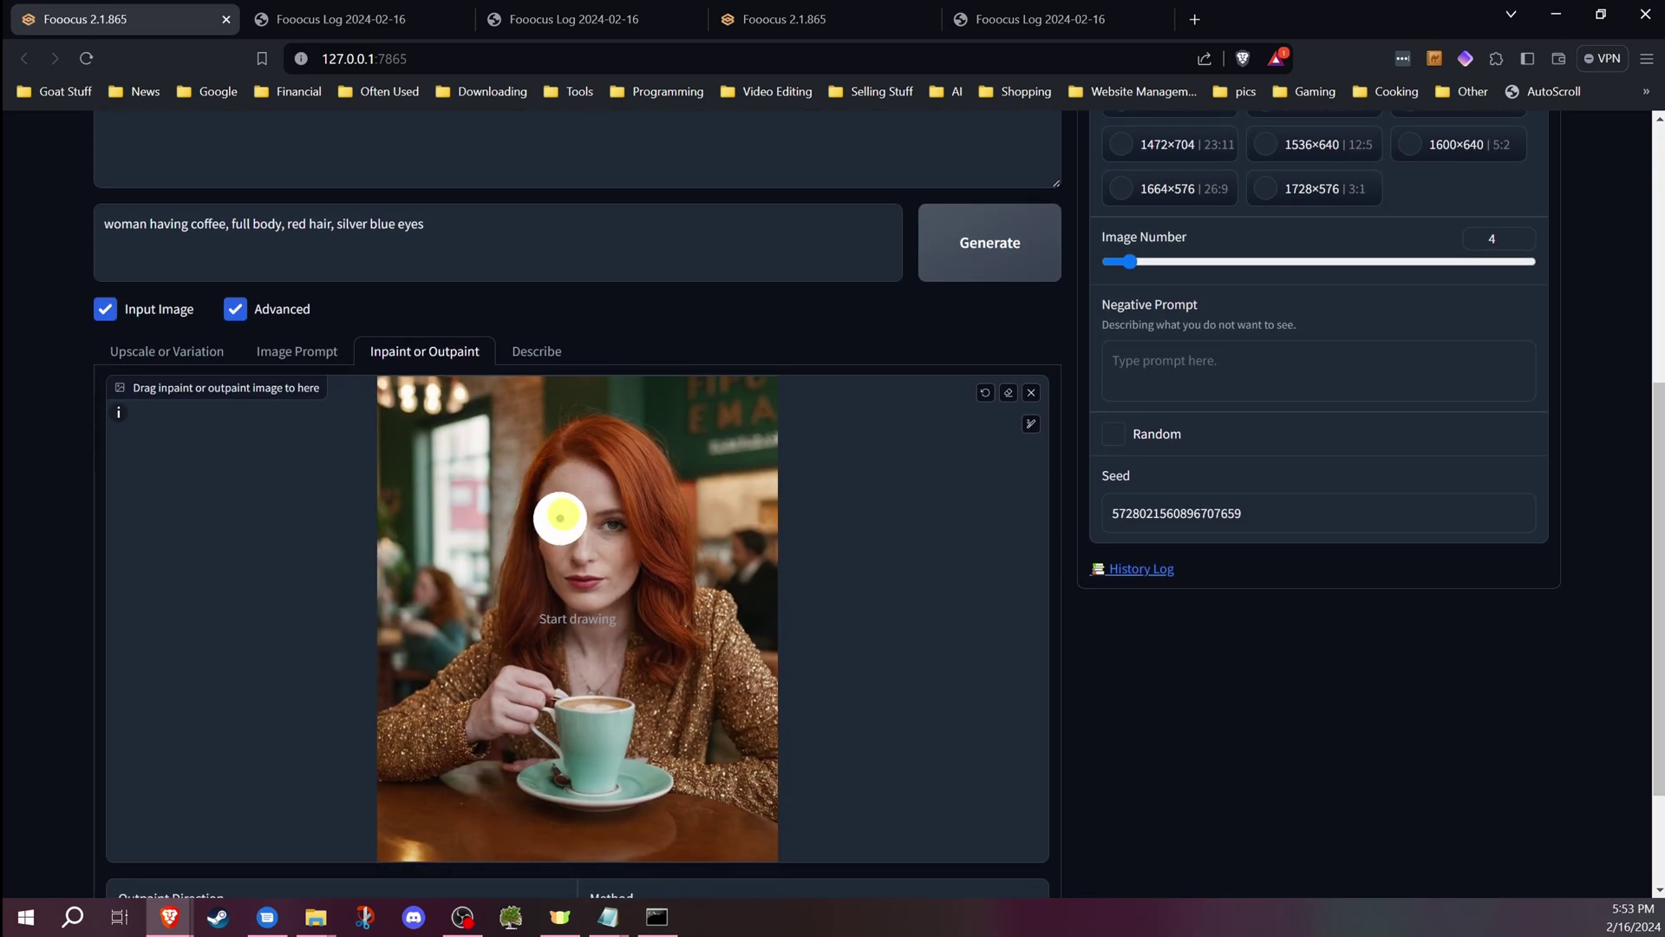
# Paint an inpainting mask over the woman's face in the coffee photo.
pyautogui.moveTo(562, 477)
pyautogui.mouseDown()
pyautogui.moveTo(573, 570)
pyautogui.moveTo(609, 572)
pyautogui.moveTo(584, 476)
pyautogui.moveTo(588, 553)
pyautogui.mouseUp()
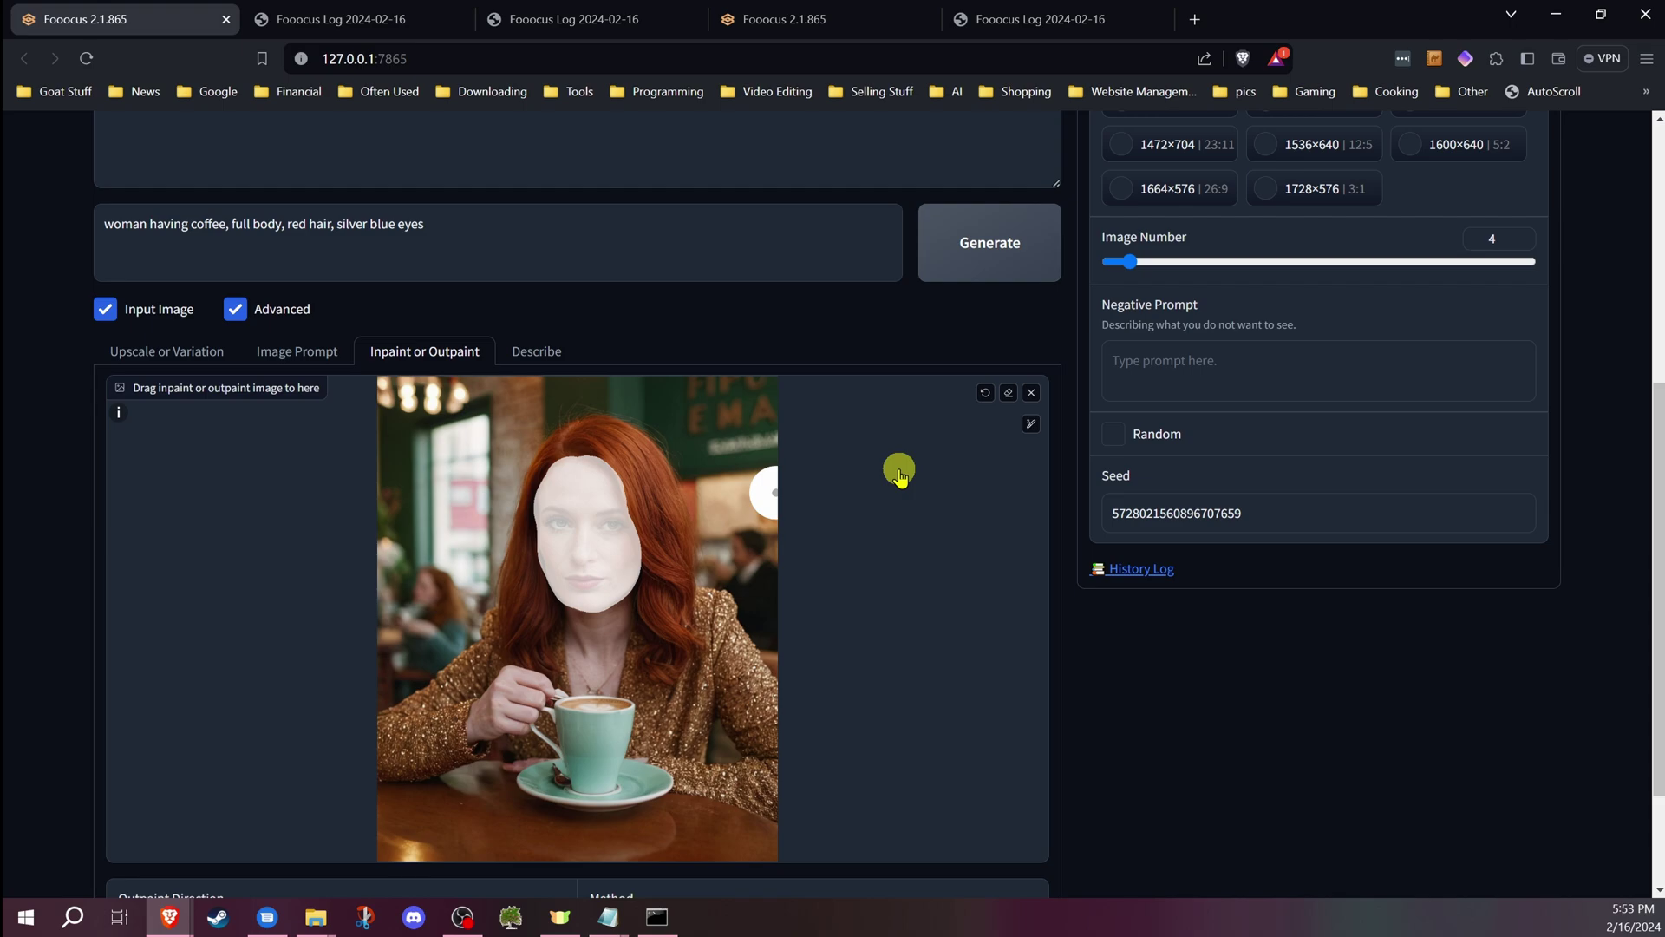
pyautogui.scroll(4, 1190, 477)
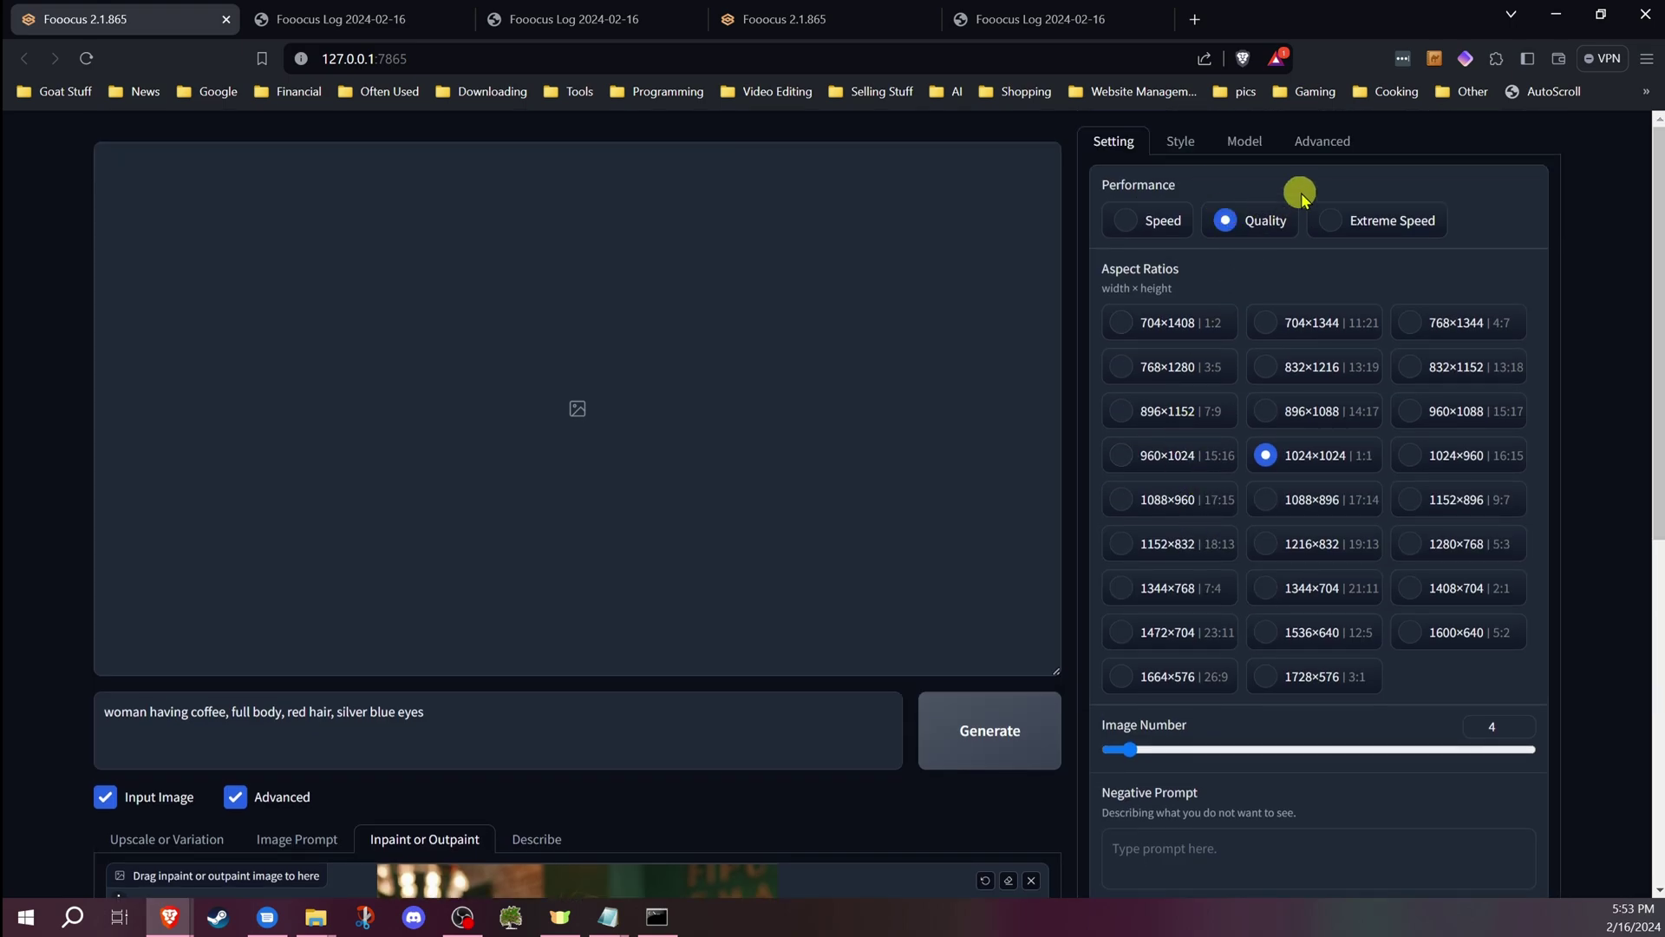
# Enable Developer Debug Mode in Advanced, review the Control mixing options, and return to Debug Tools.
pyautogui.click(1324, 143)
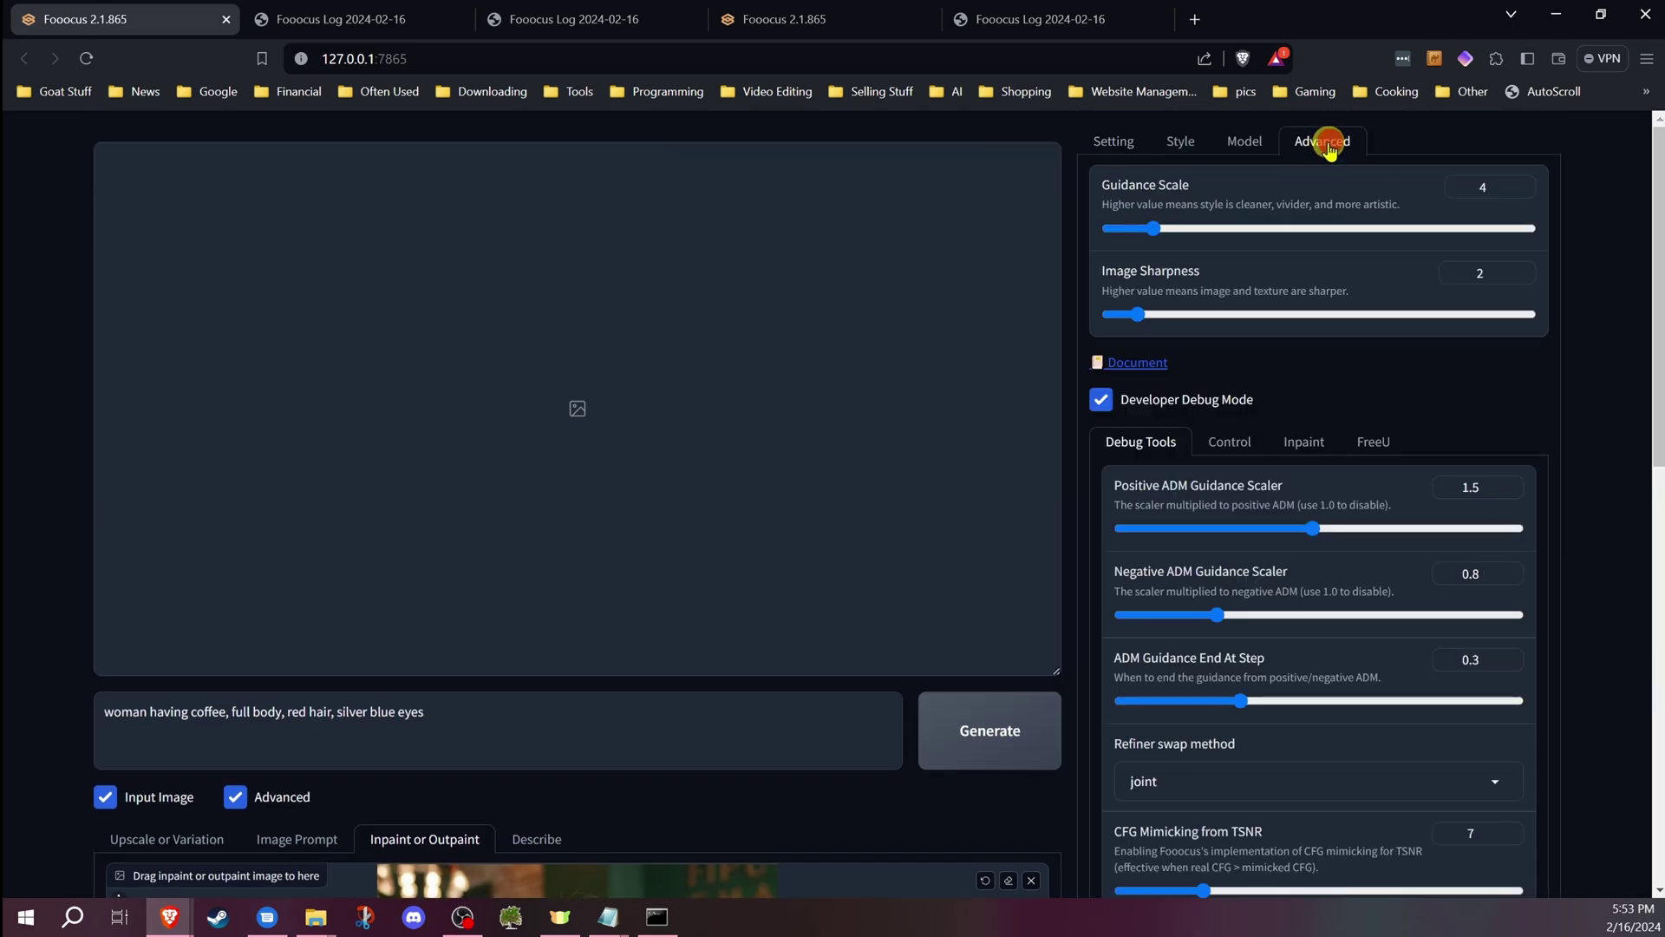
pyautogui.click(1104, 399)
pyautogui.click(1120, 399)
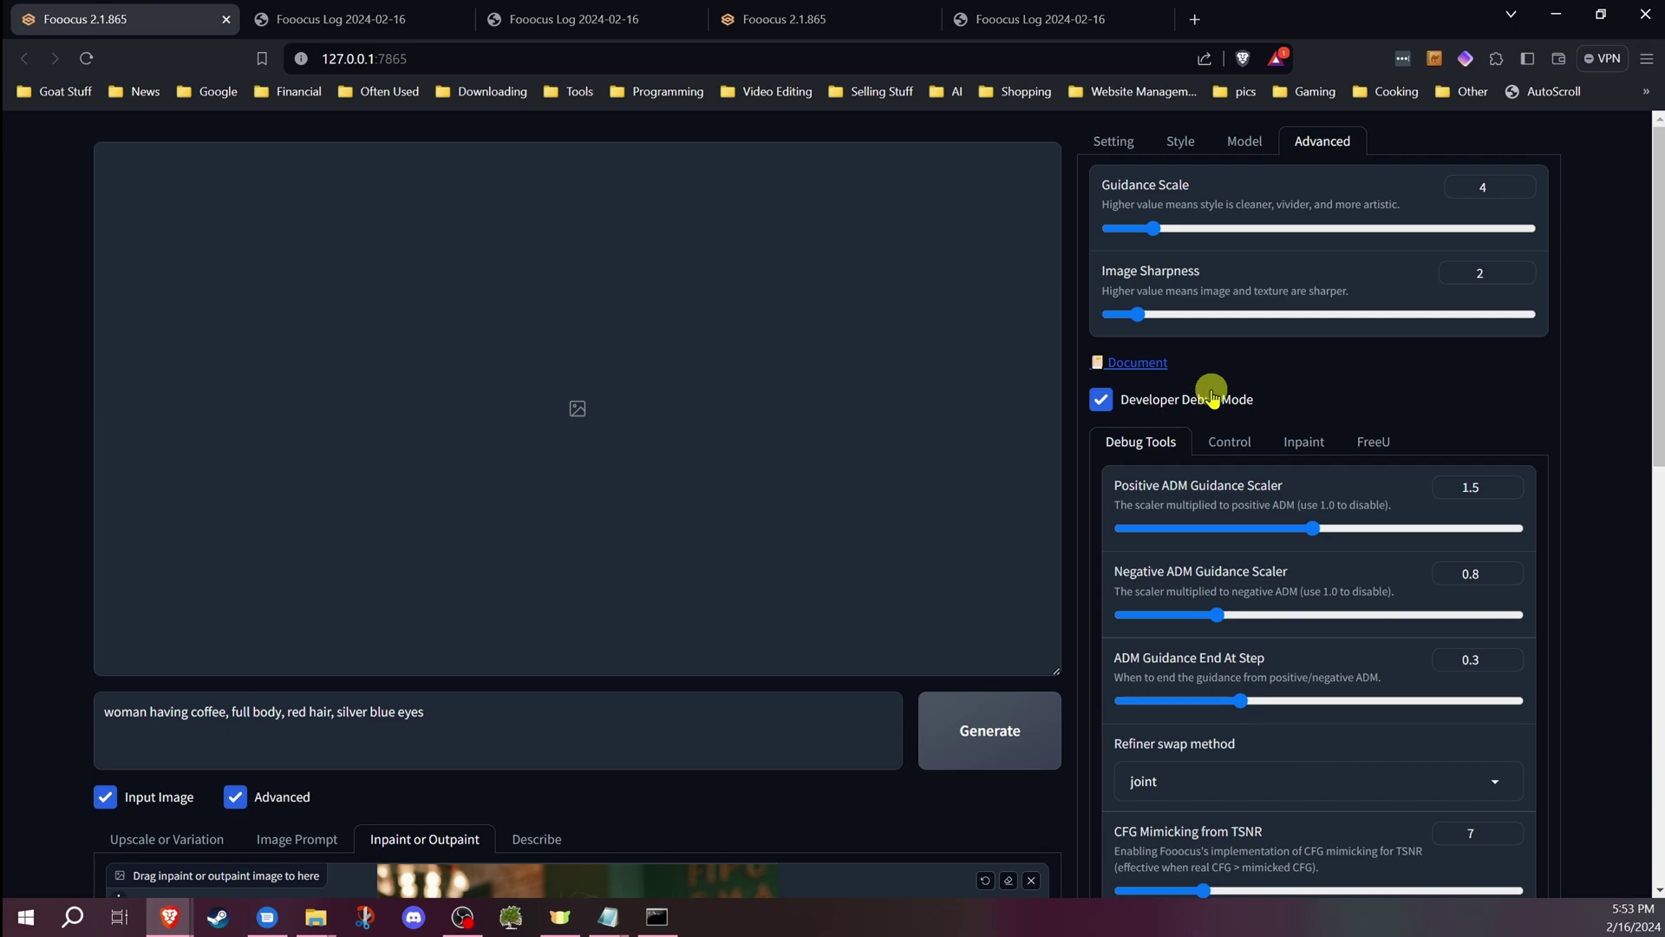
pyautogui.click(1231, 442)
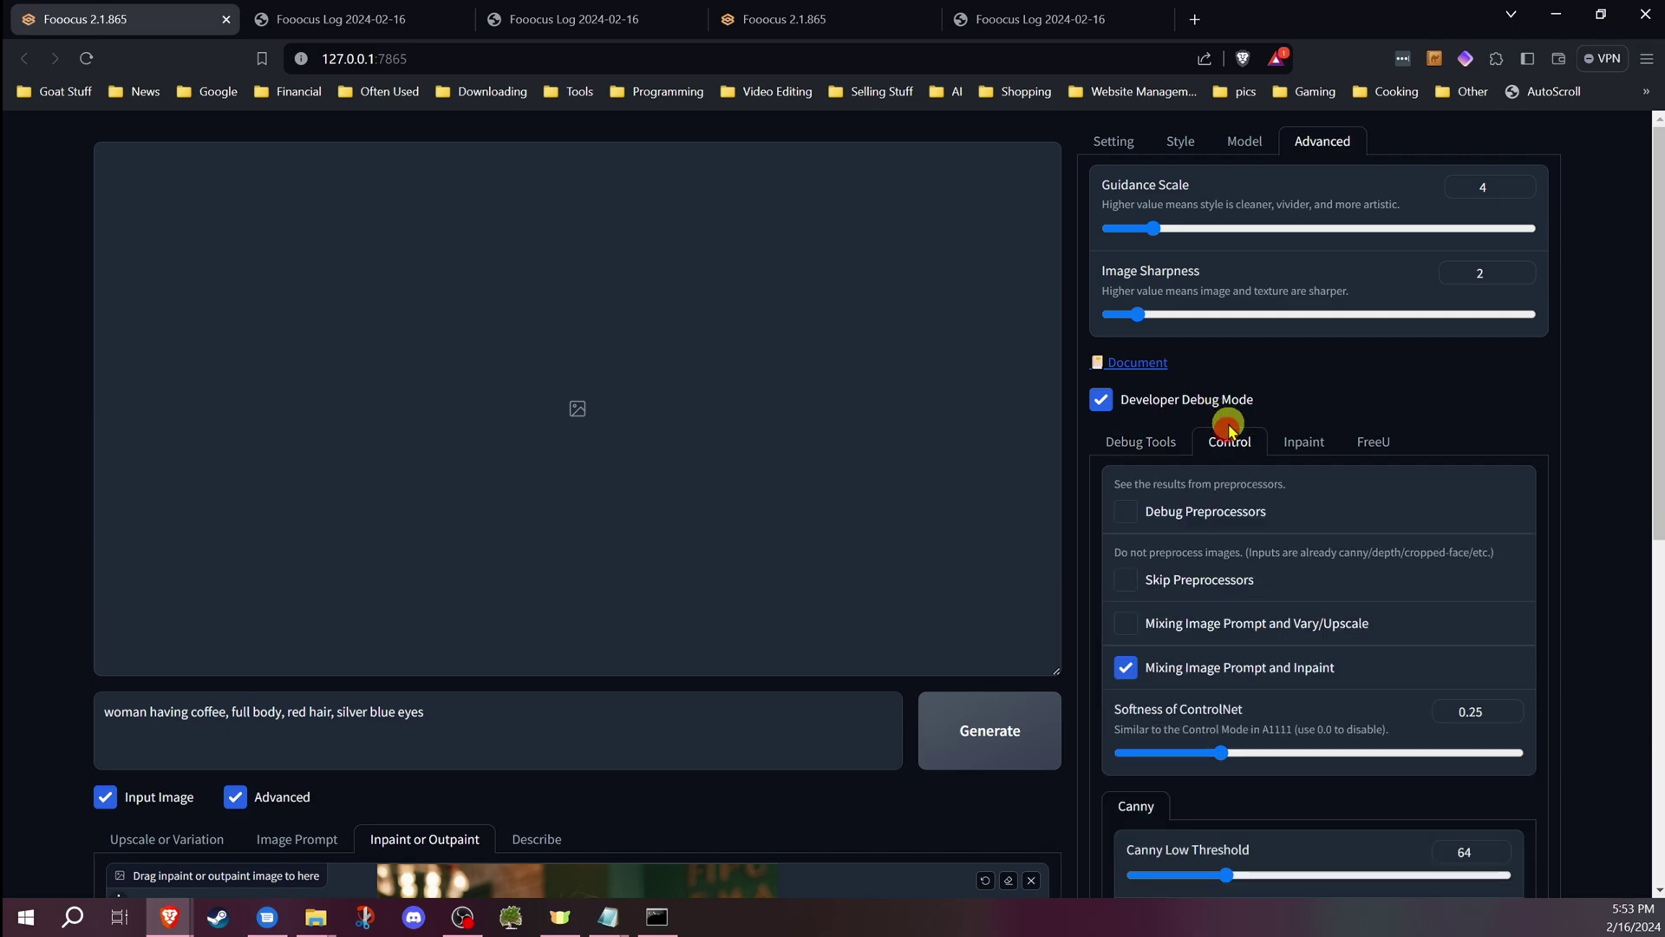
pyautogui.scroll(-3, 1211, 423)
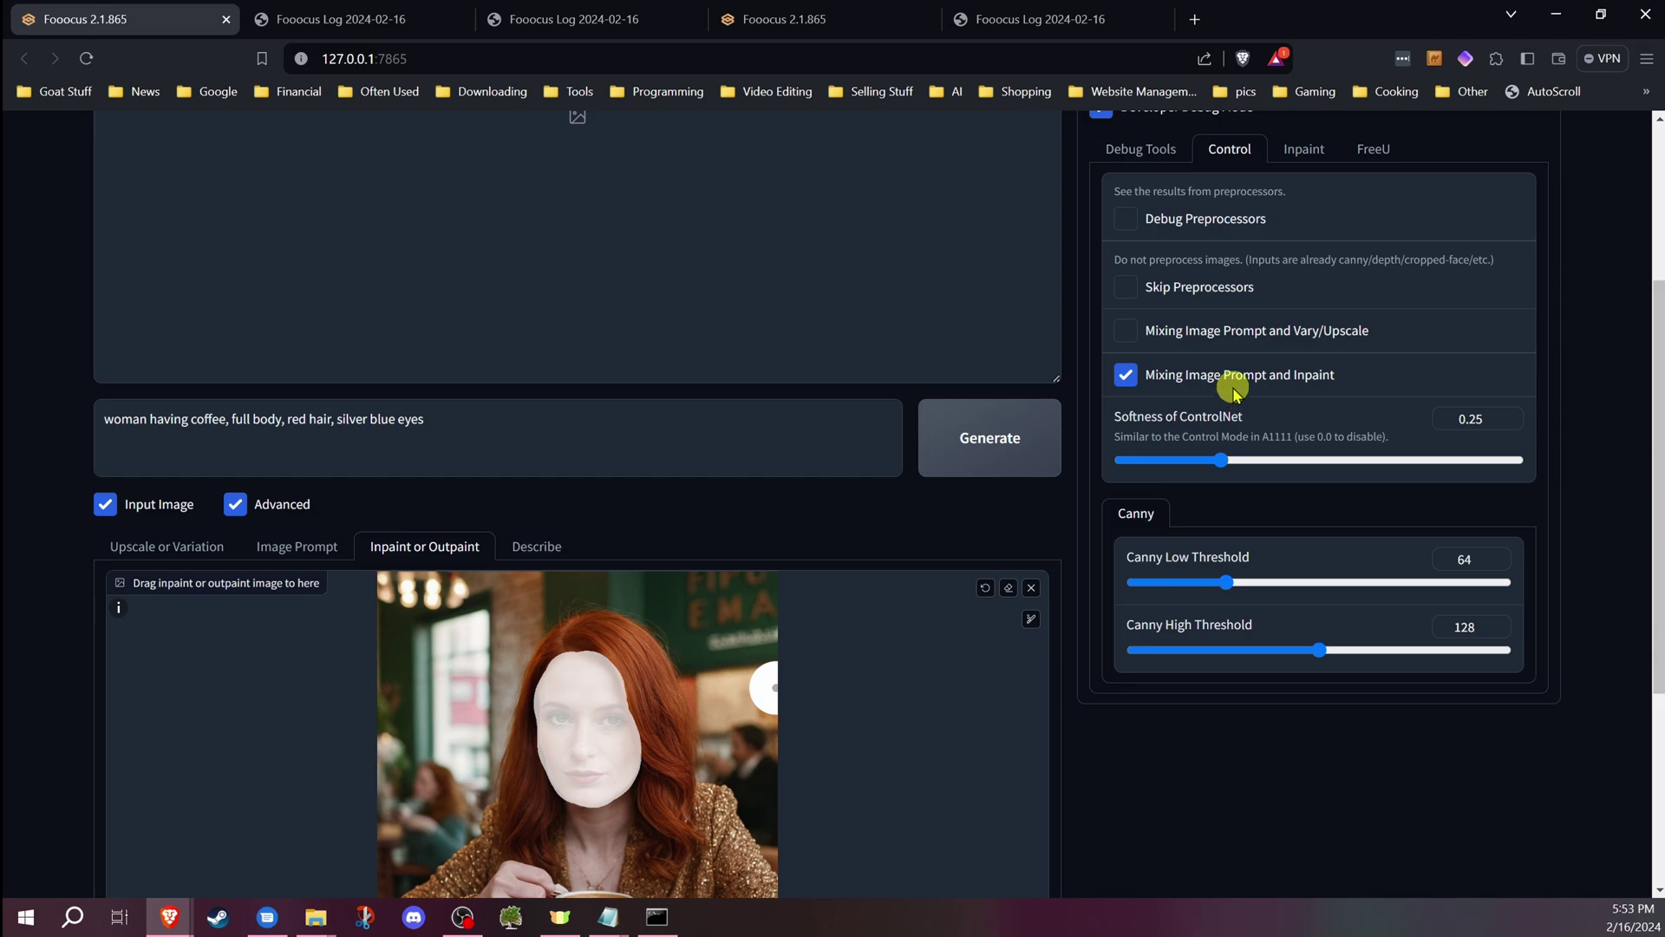
pyautogui.scroll(3, 1233, 398)
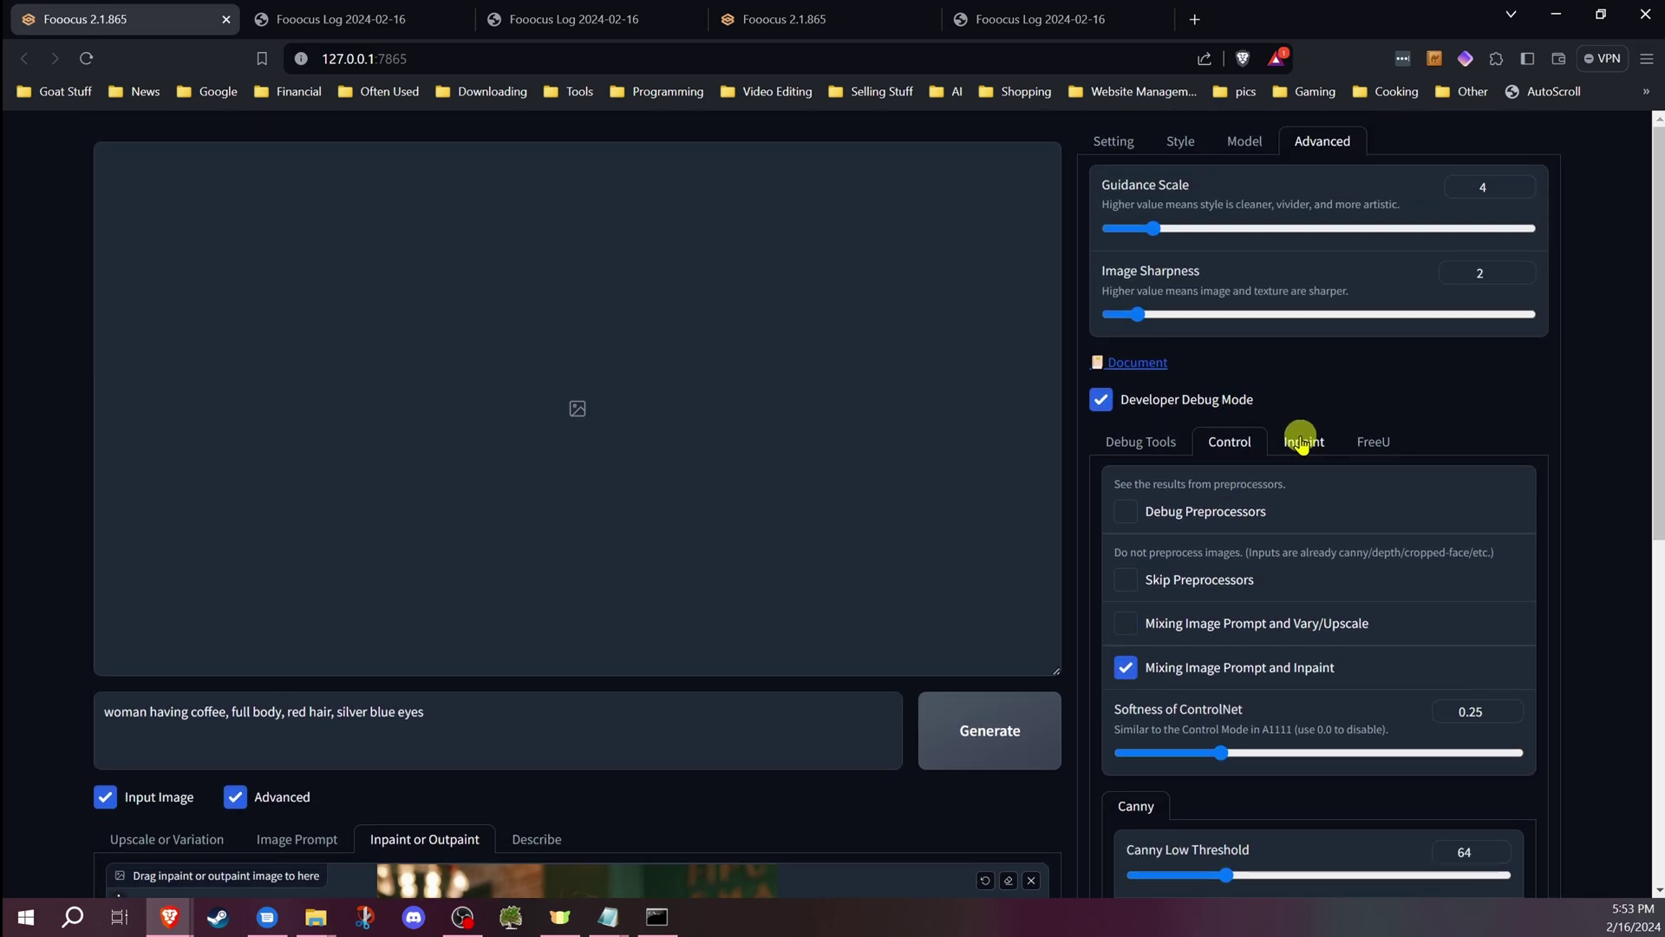
pyautogui.scroll(-3, 1139, 419)
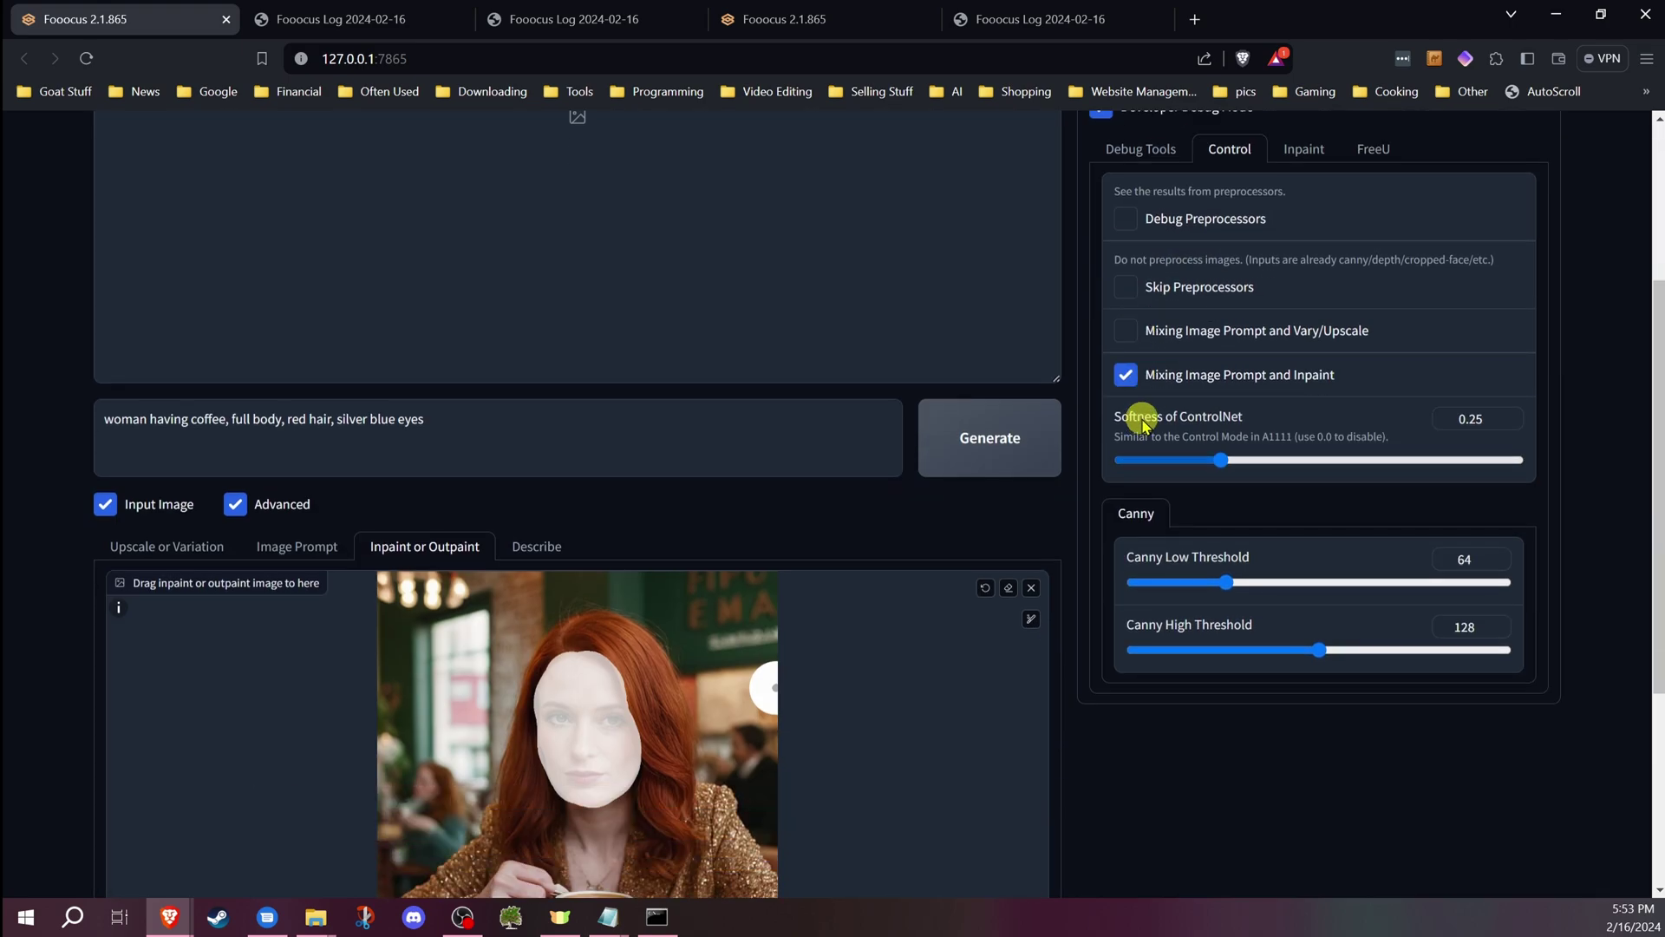
pyautogui.click(1145, 154)
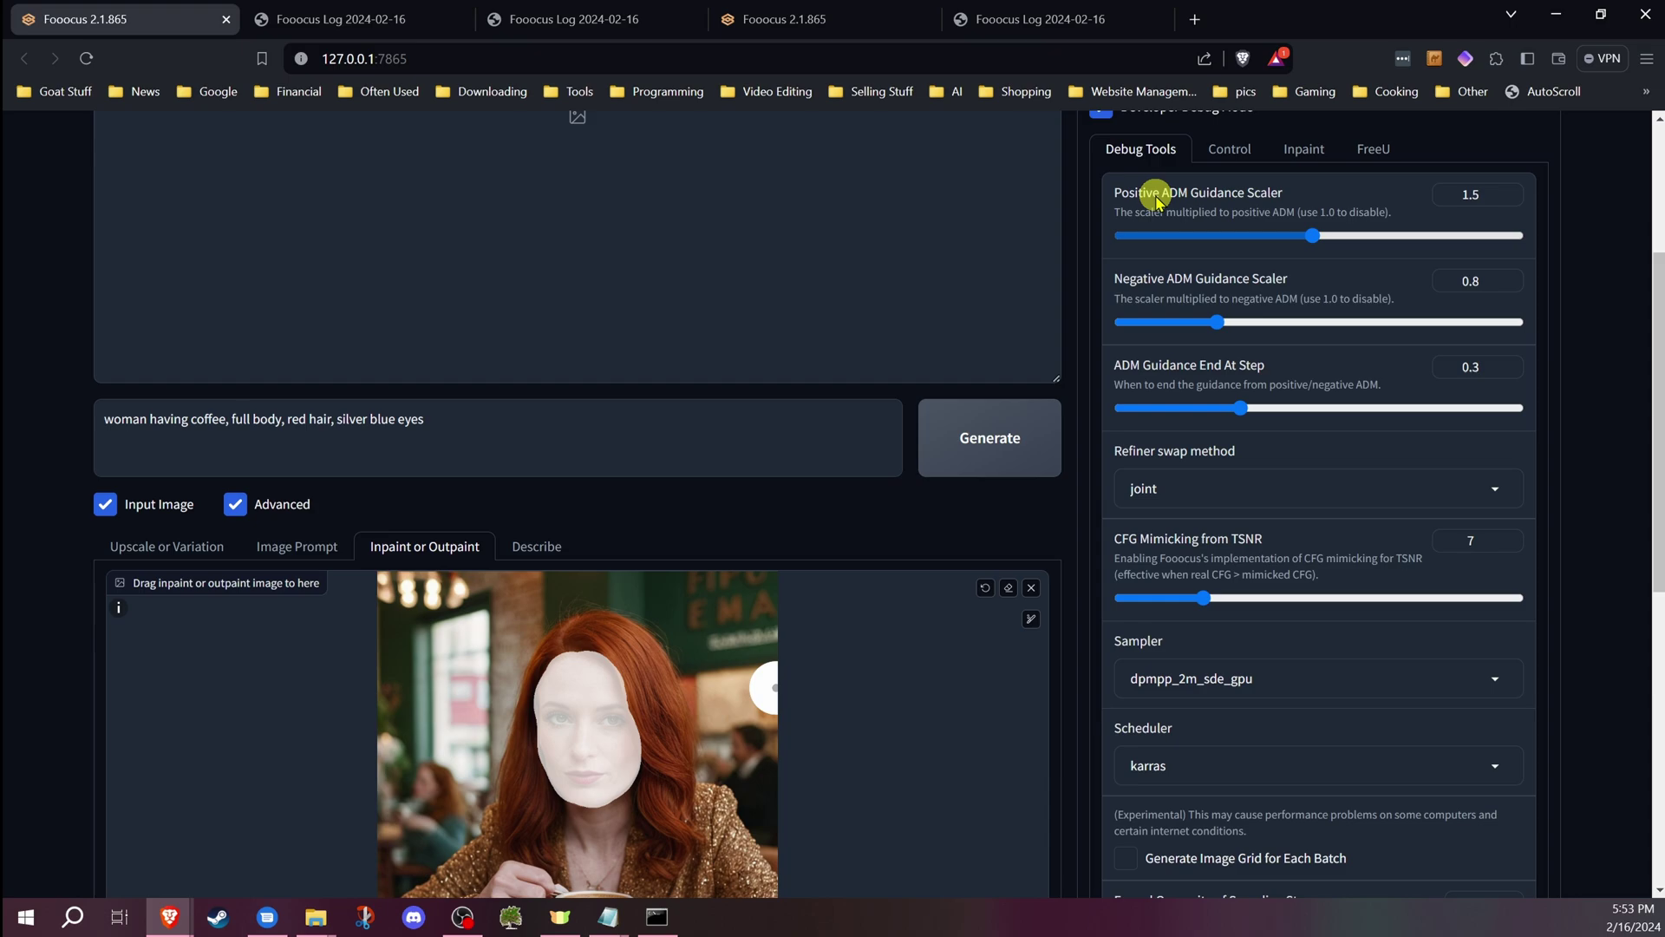
pyautogui.scroll(-2, 1139, 390)
pyautogui.scroll(-2, 1140, 398)
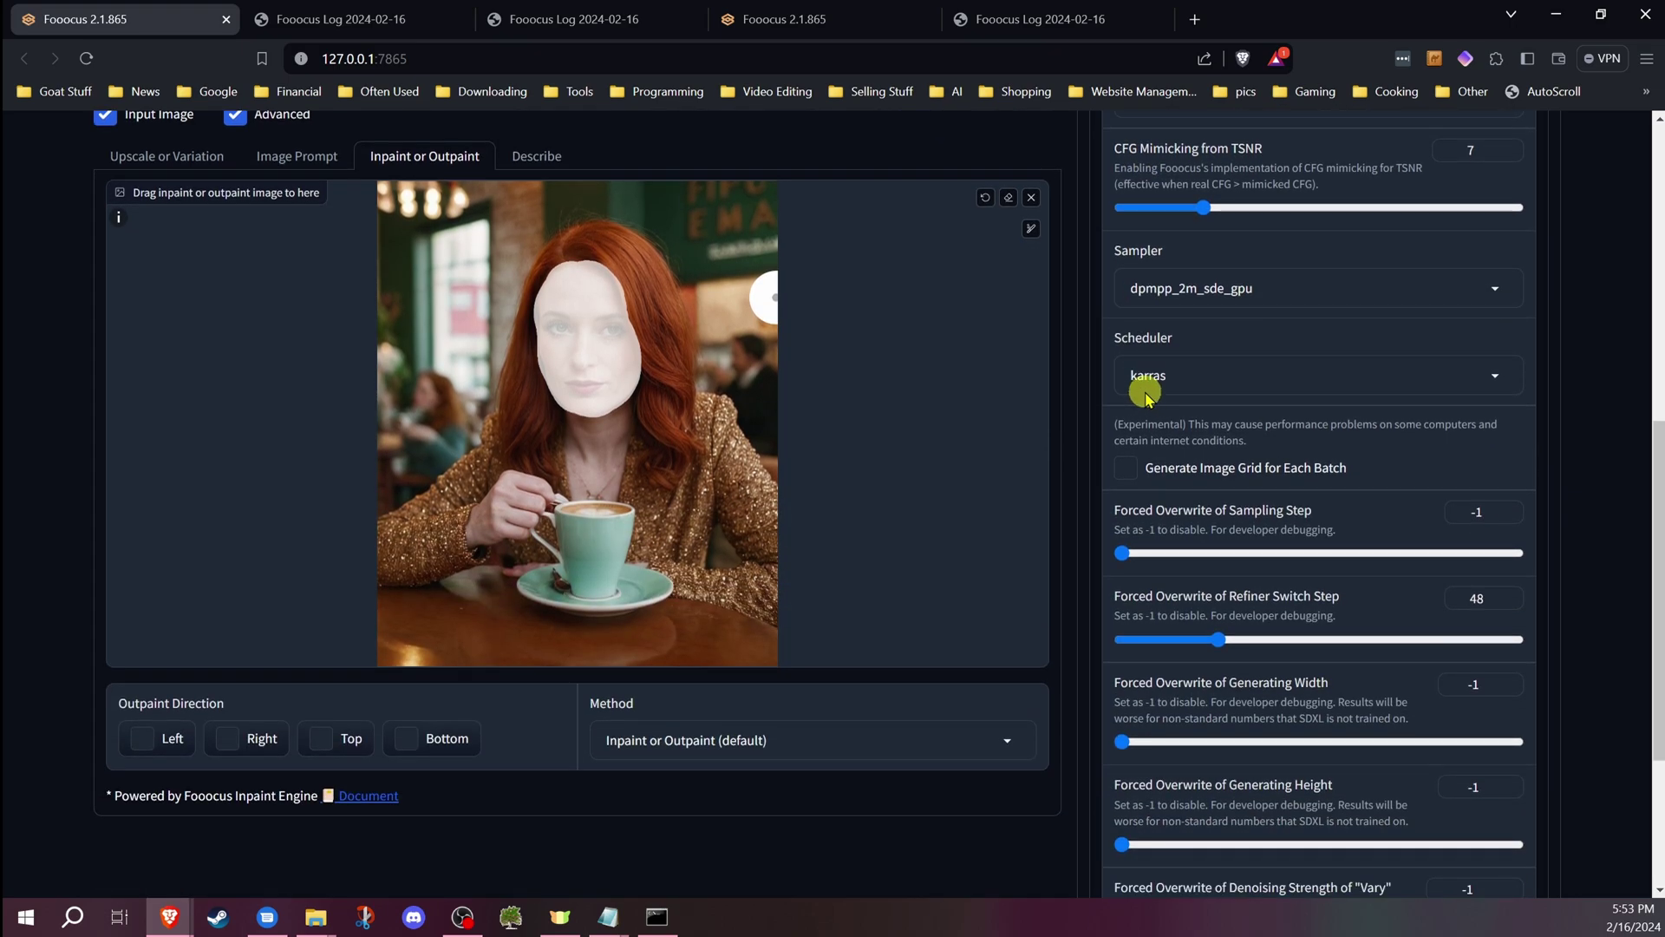
pyautogui.moveTo(1219, 639); pyautogui.dragTo(1101, 647)
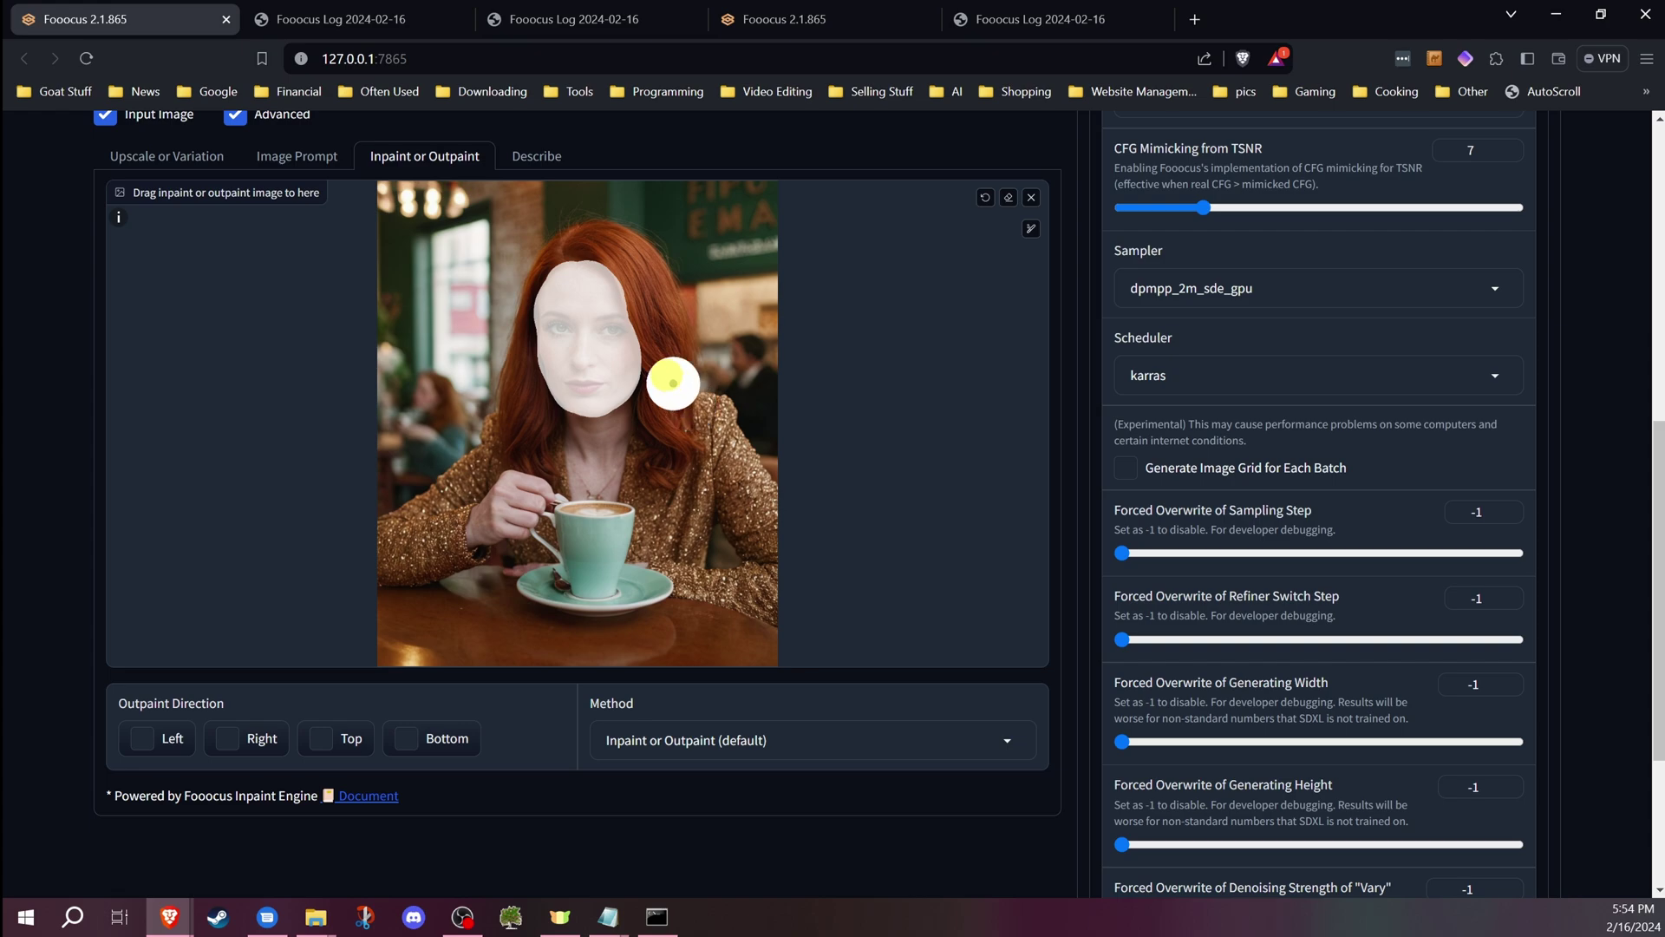
pyautogui.scroll(4, 1250, 531)
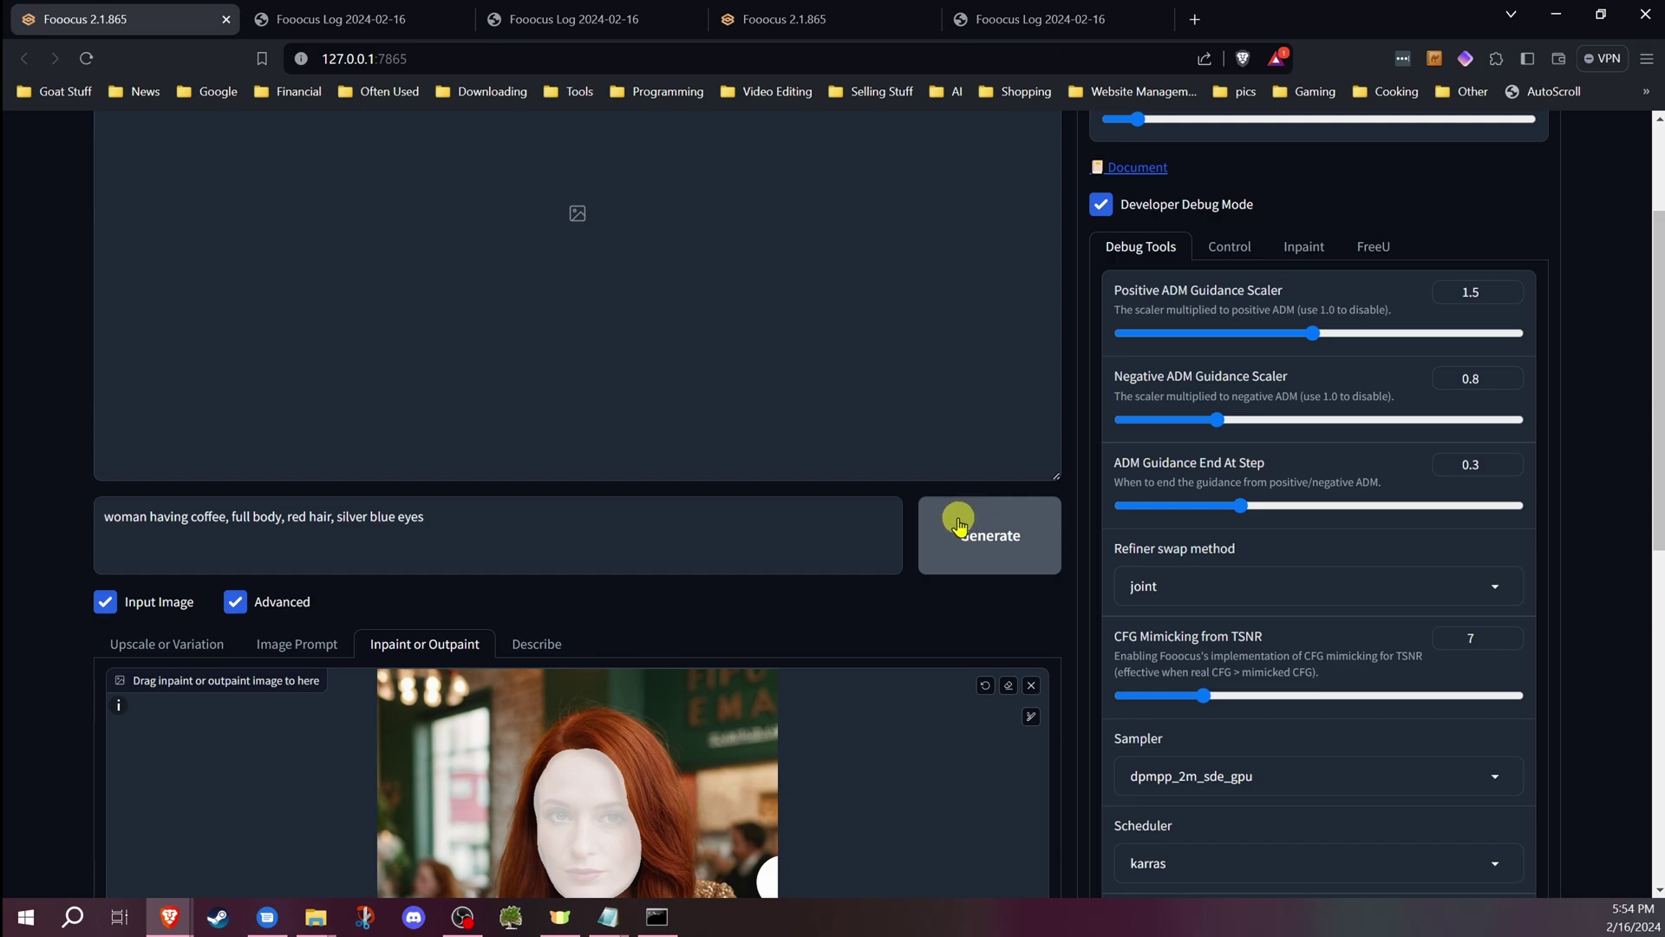
pyautogui.scroll(-2, 957, 530)
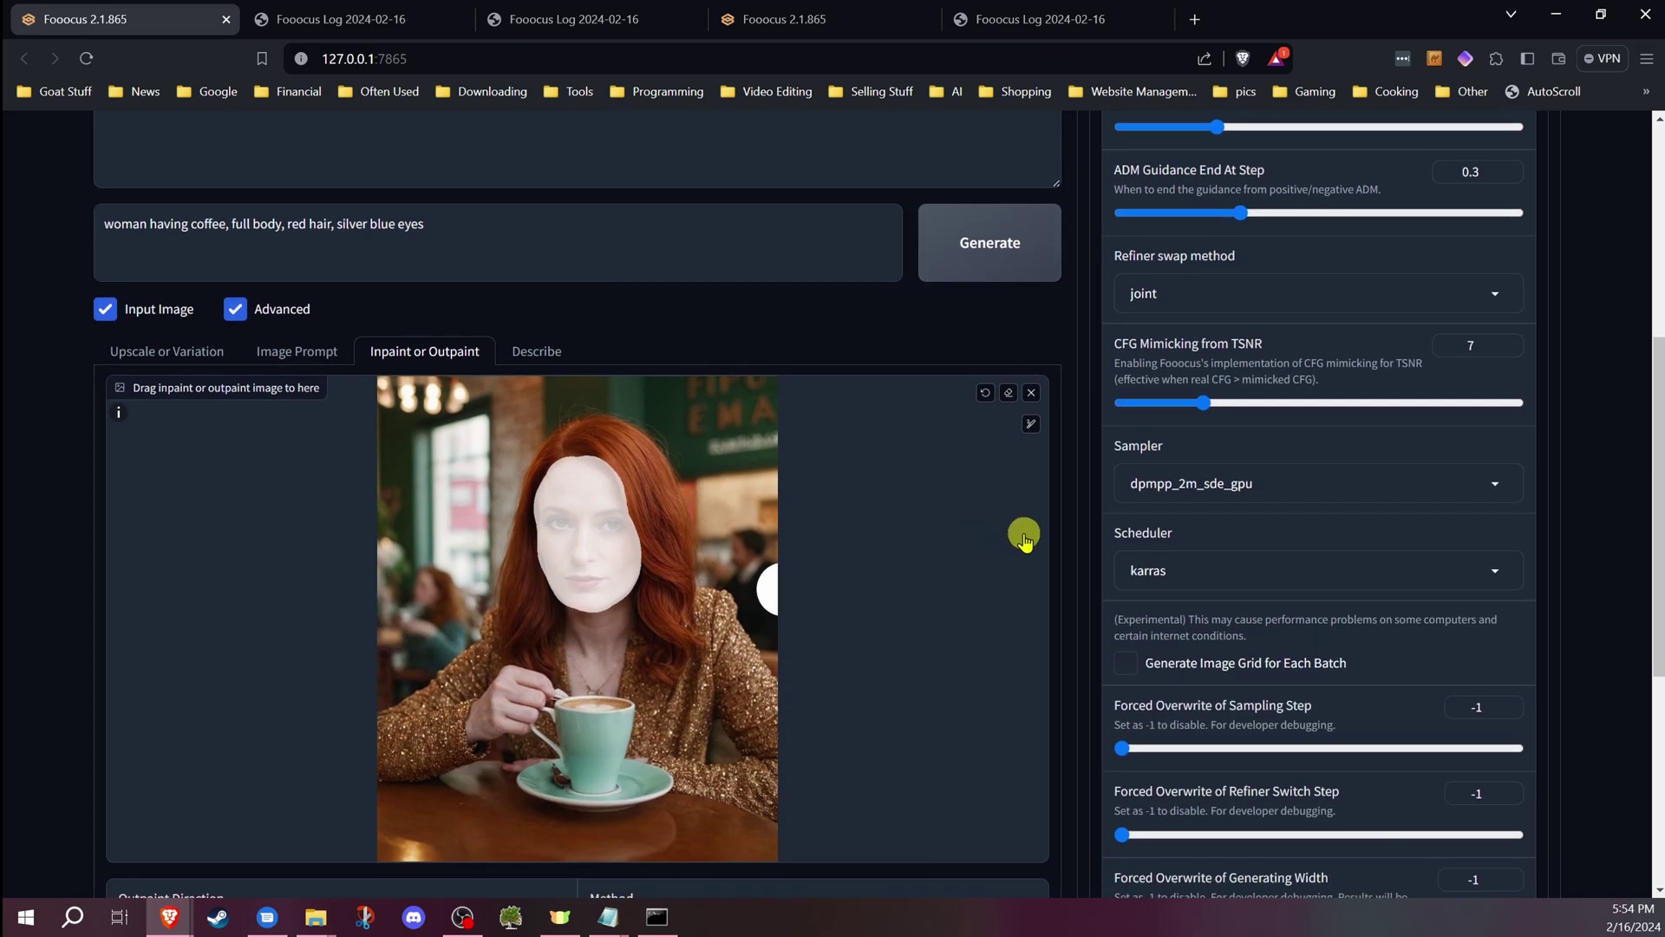
pyautogui.scroll(-2, 1023, 533)
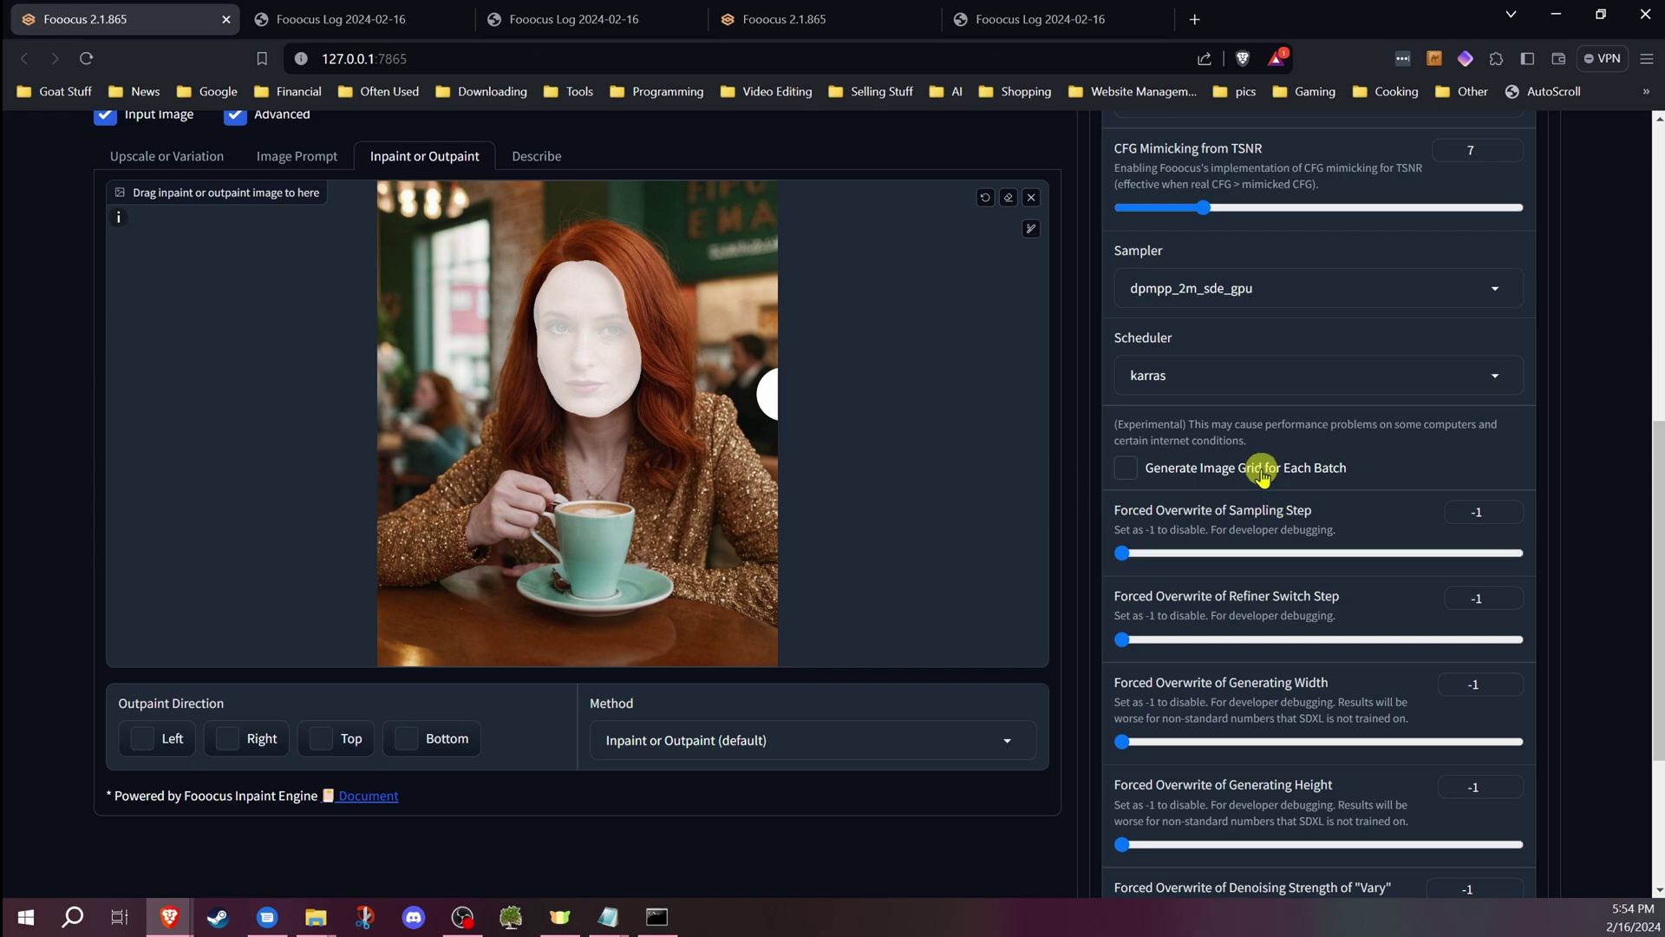
pyautogui.scroll(4, 1255, 471)
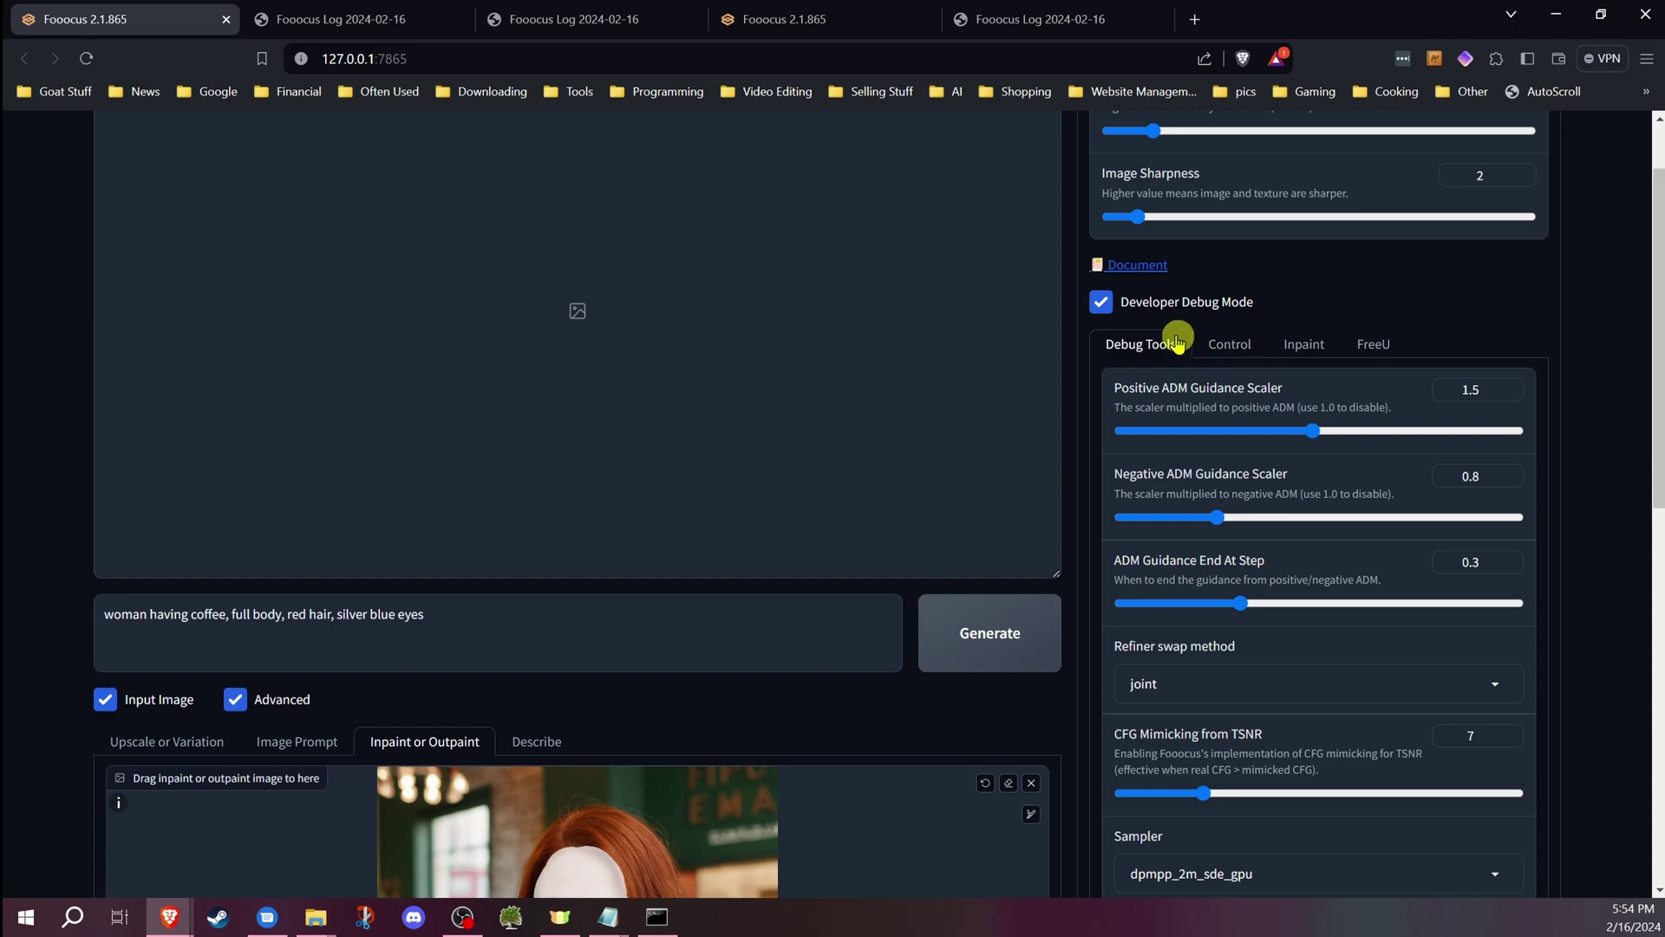
pyautogui.scroll(-3, 1167, 386)
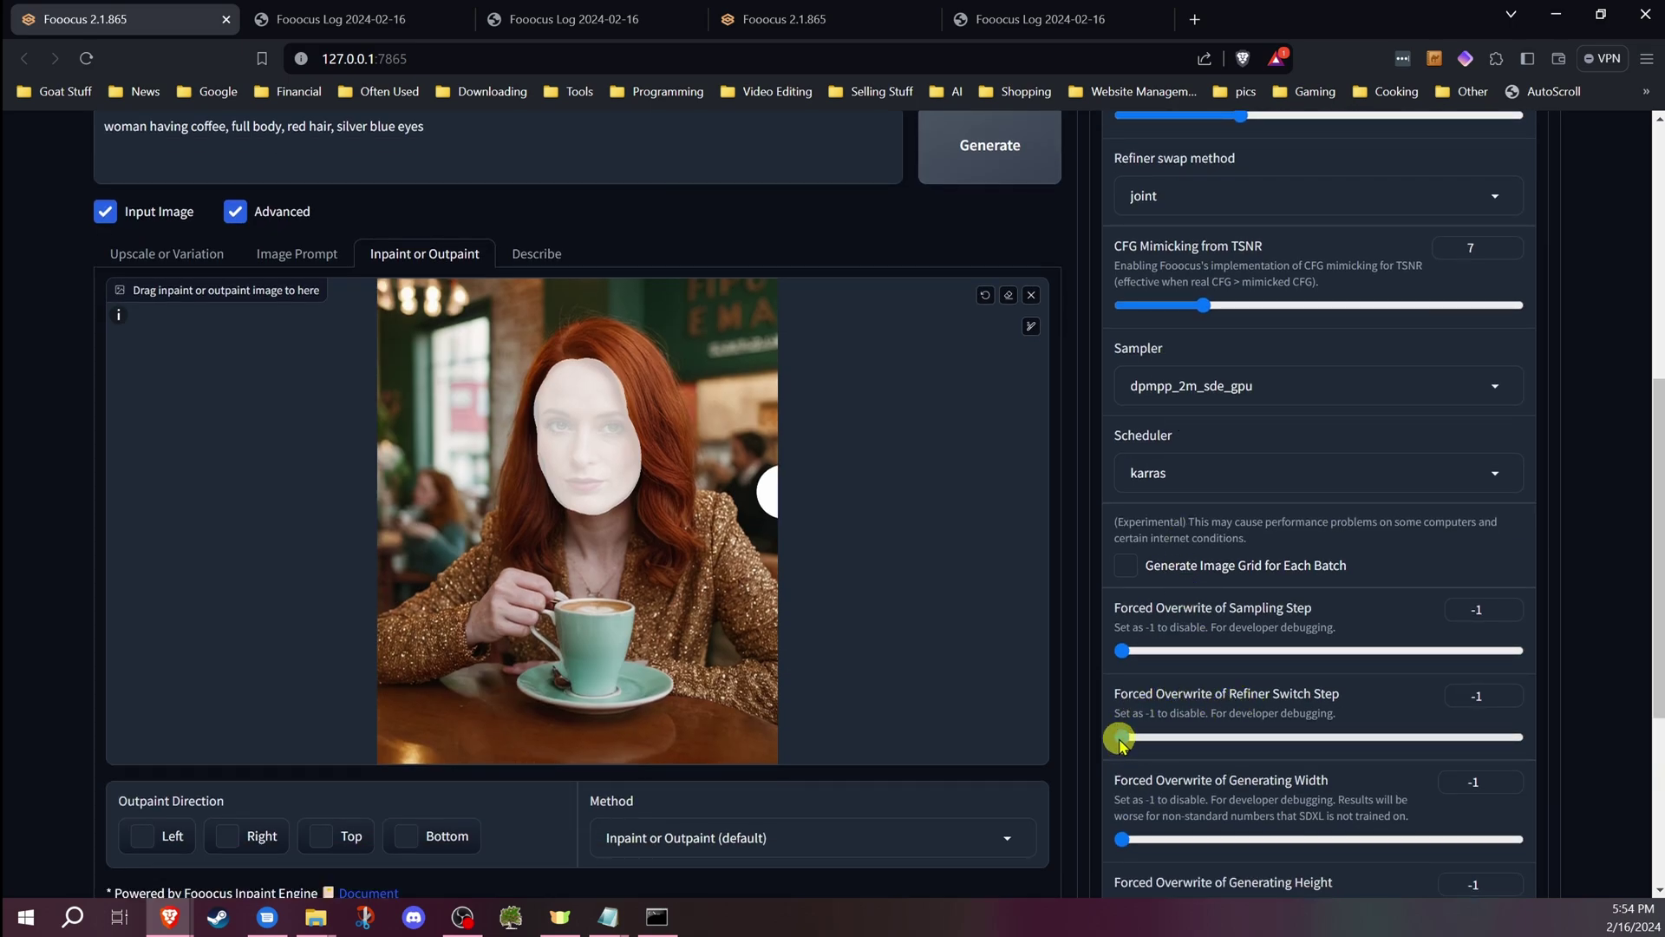
pyautogui.moveTo(1122, 736); pyautogui.dragTo(1204, 738)
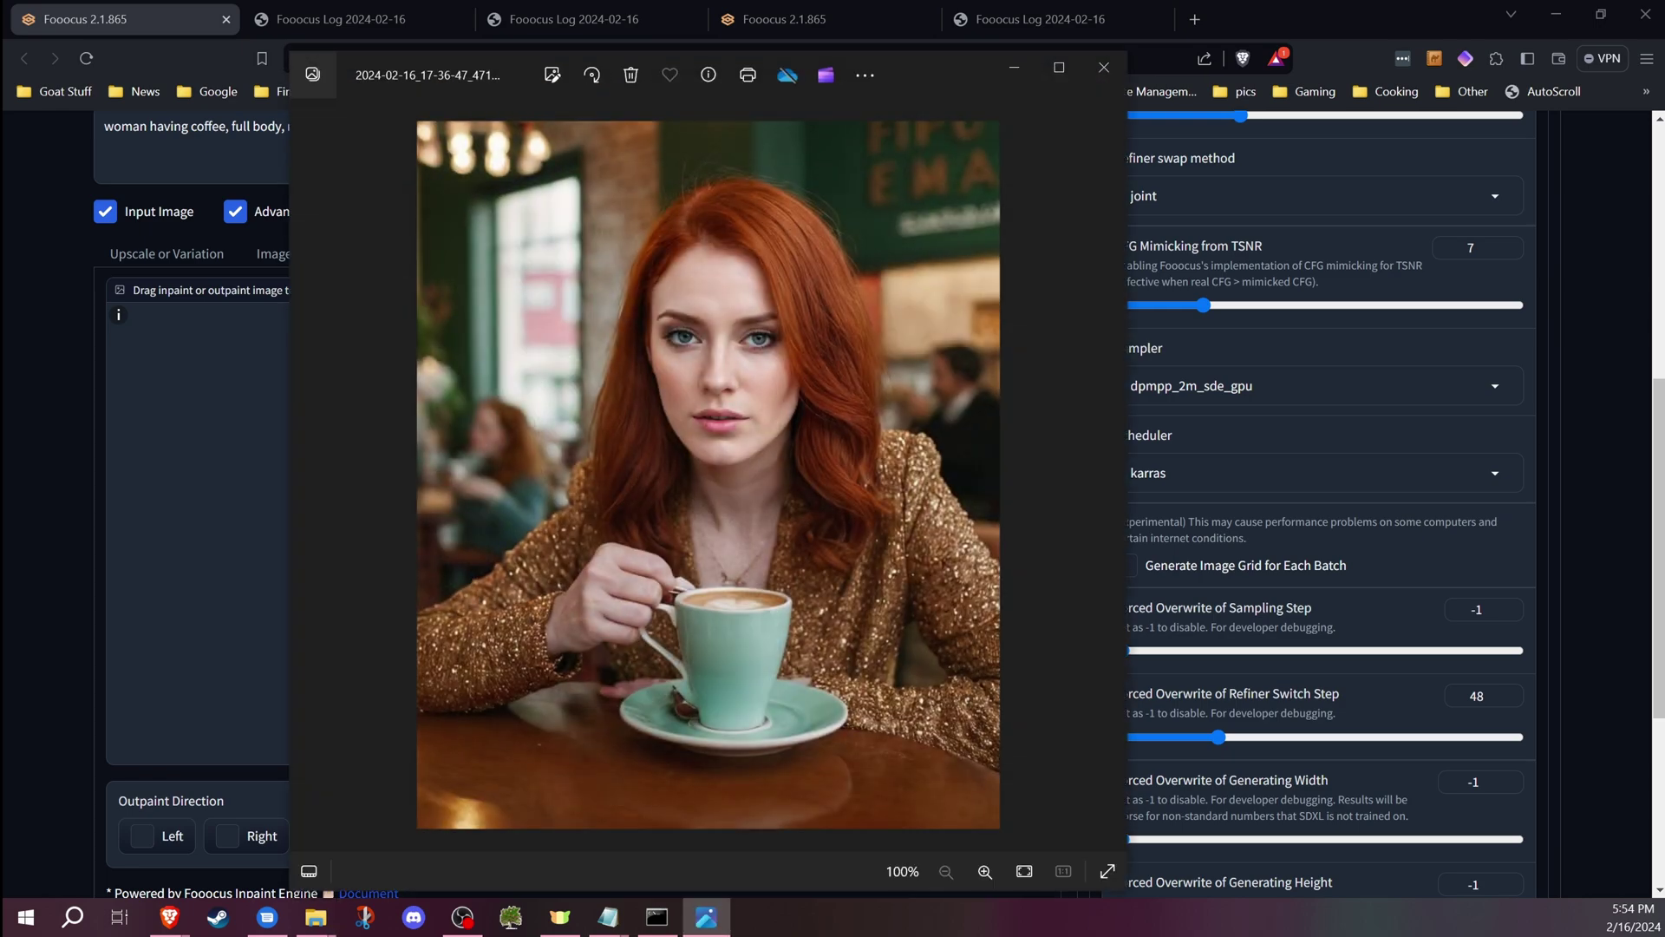
# Compare the saved red-haired coffee portraits in Photos, then close the viewer.
pyautogui.click(308, 473)
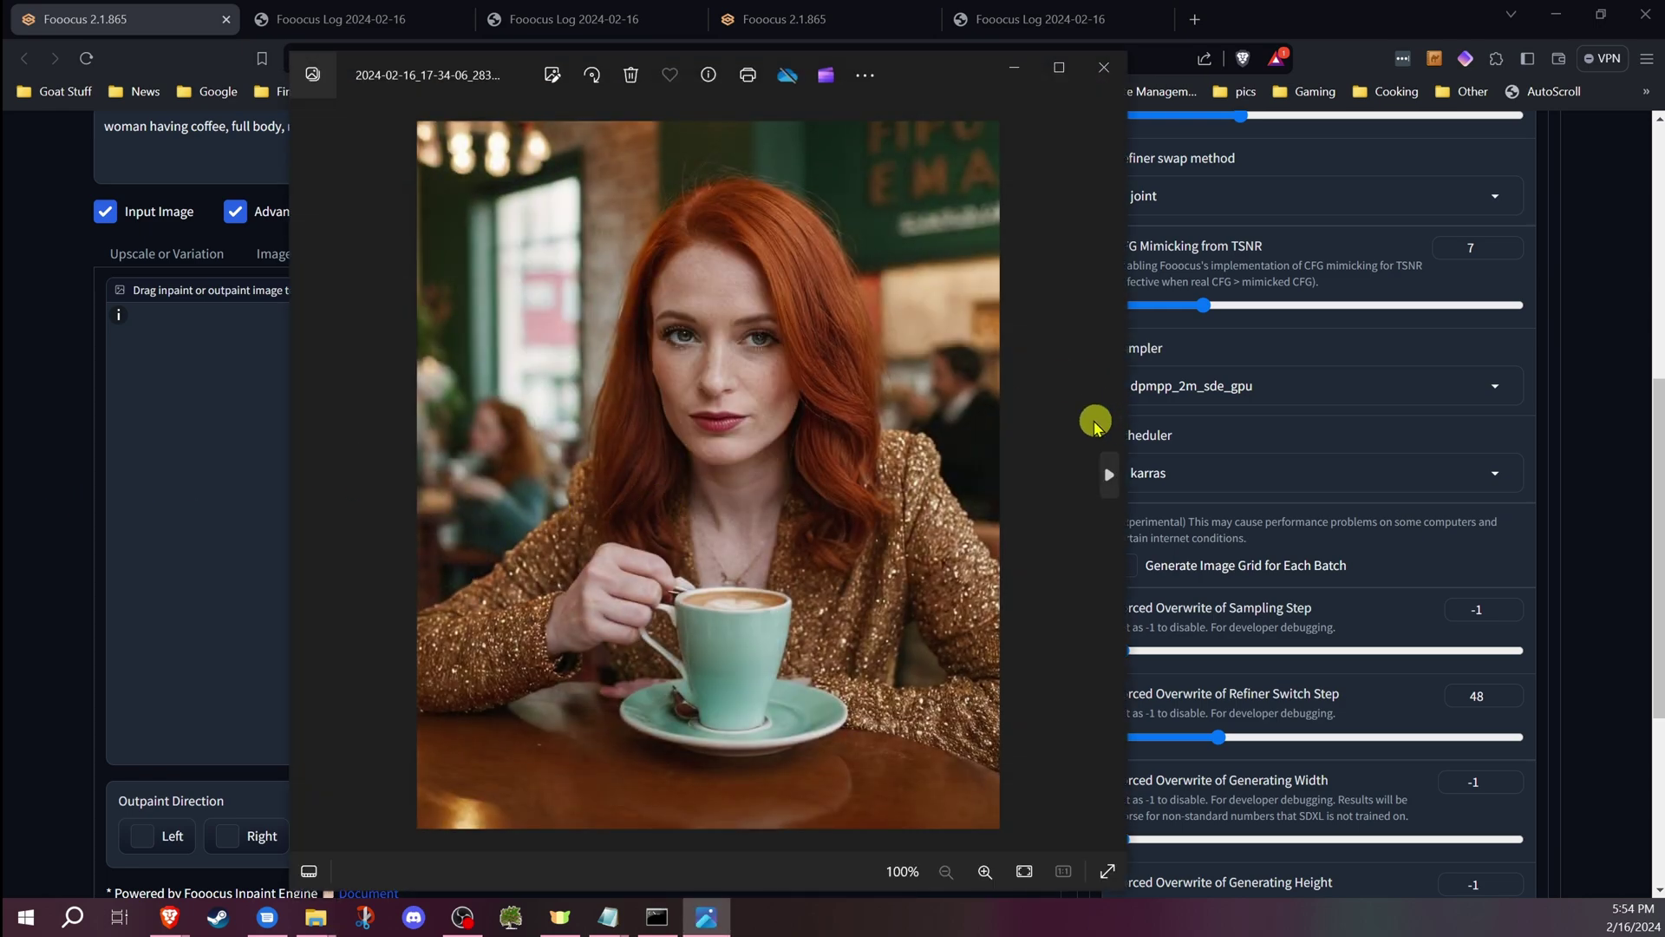
pyautogui.click(1109, 475)
pyautogui.click(1111, 477)
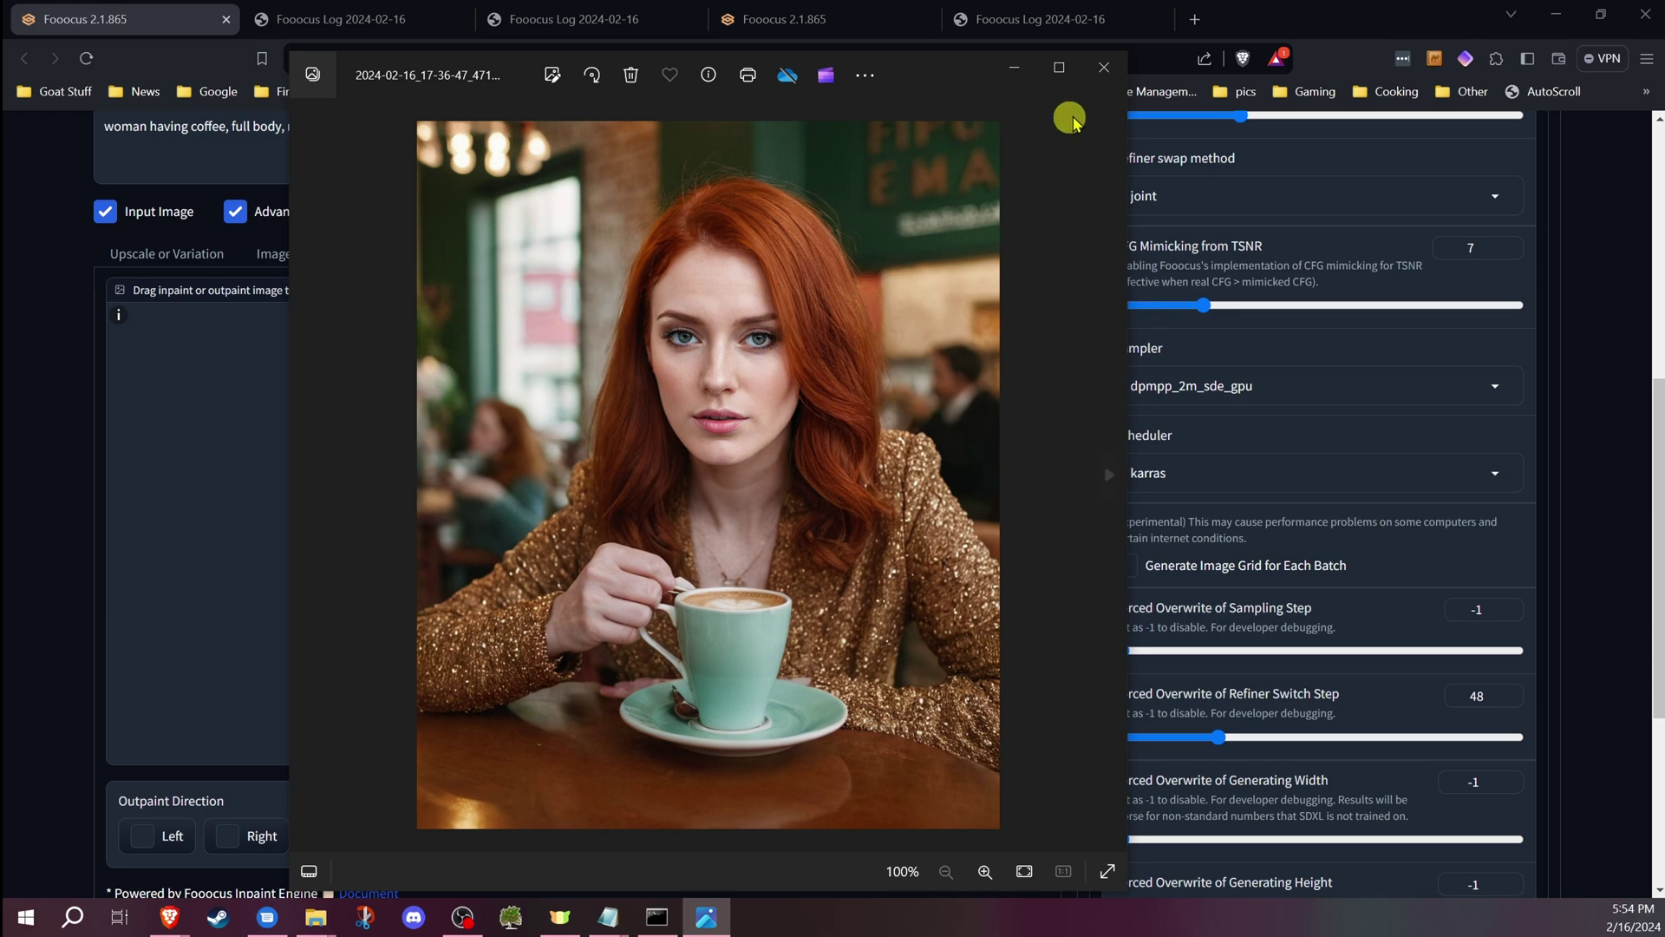
pyautogui.click(1107, 72)
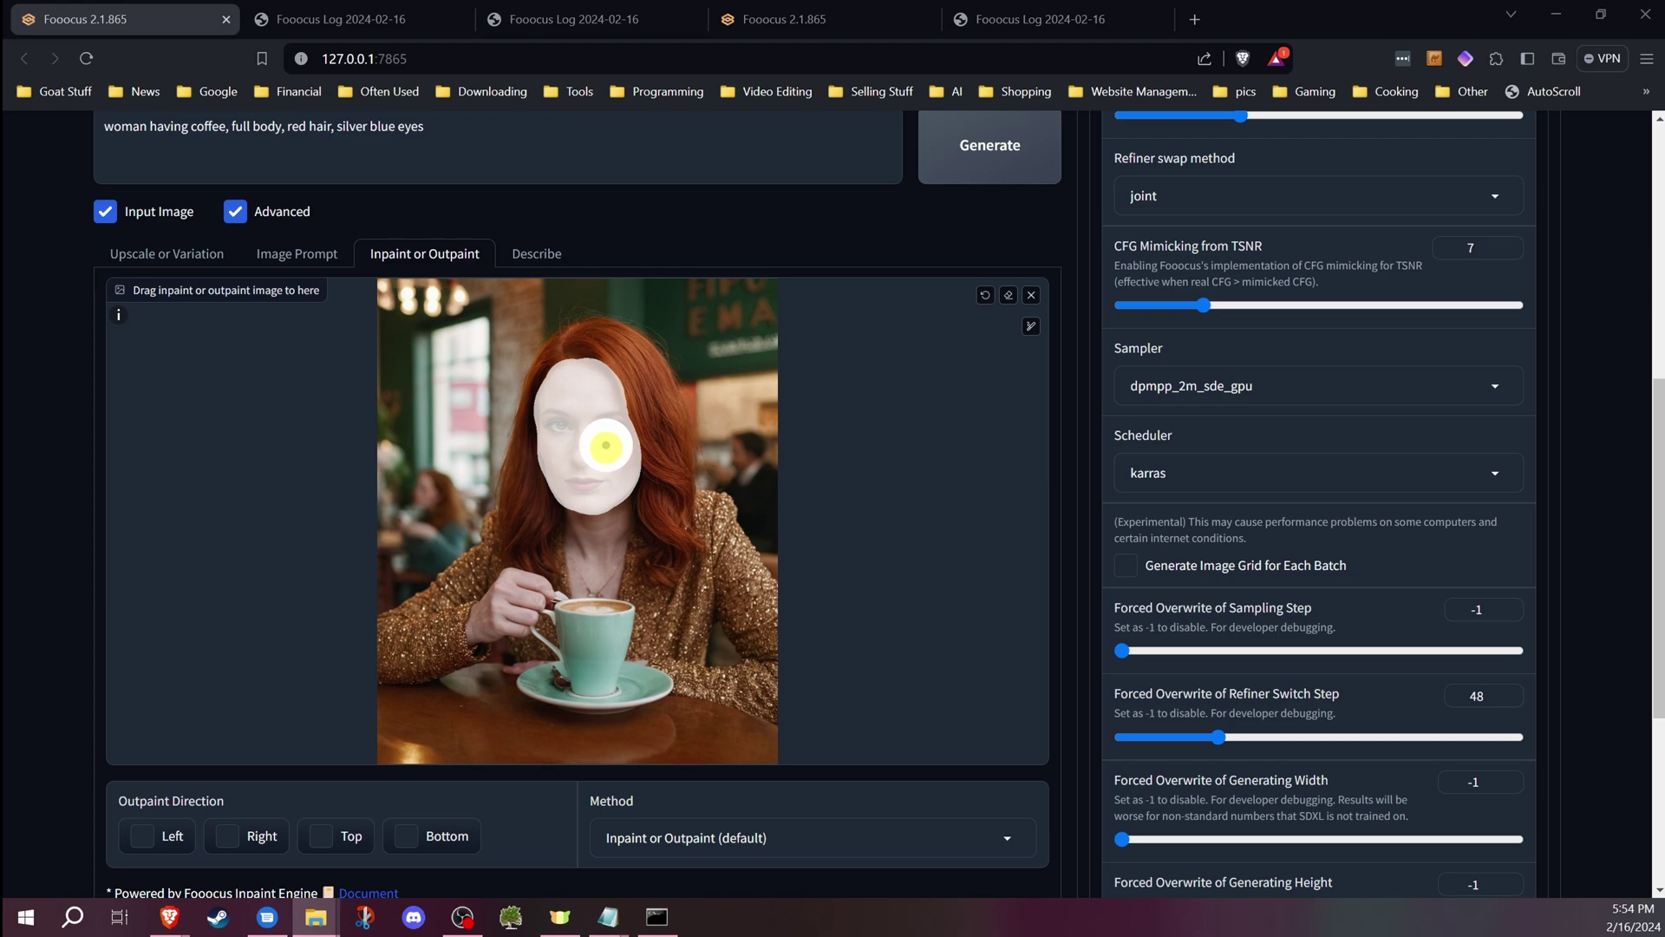
# Use the Improve Detail method with the 'detailed girl face' prompt and refiner switch step at -1.
pyautogui.click(842, 833)
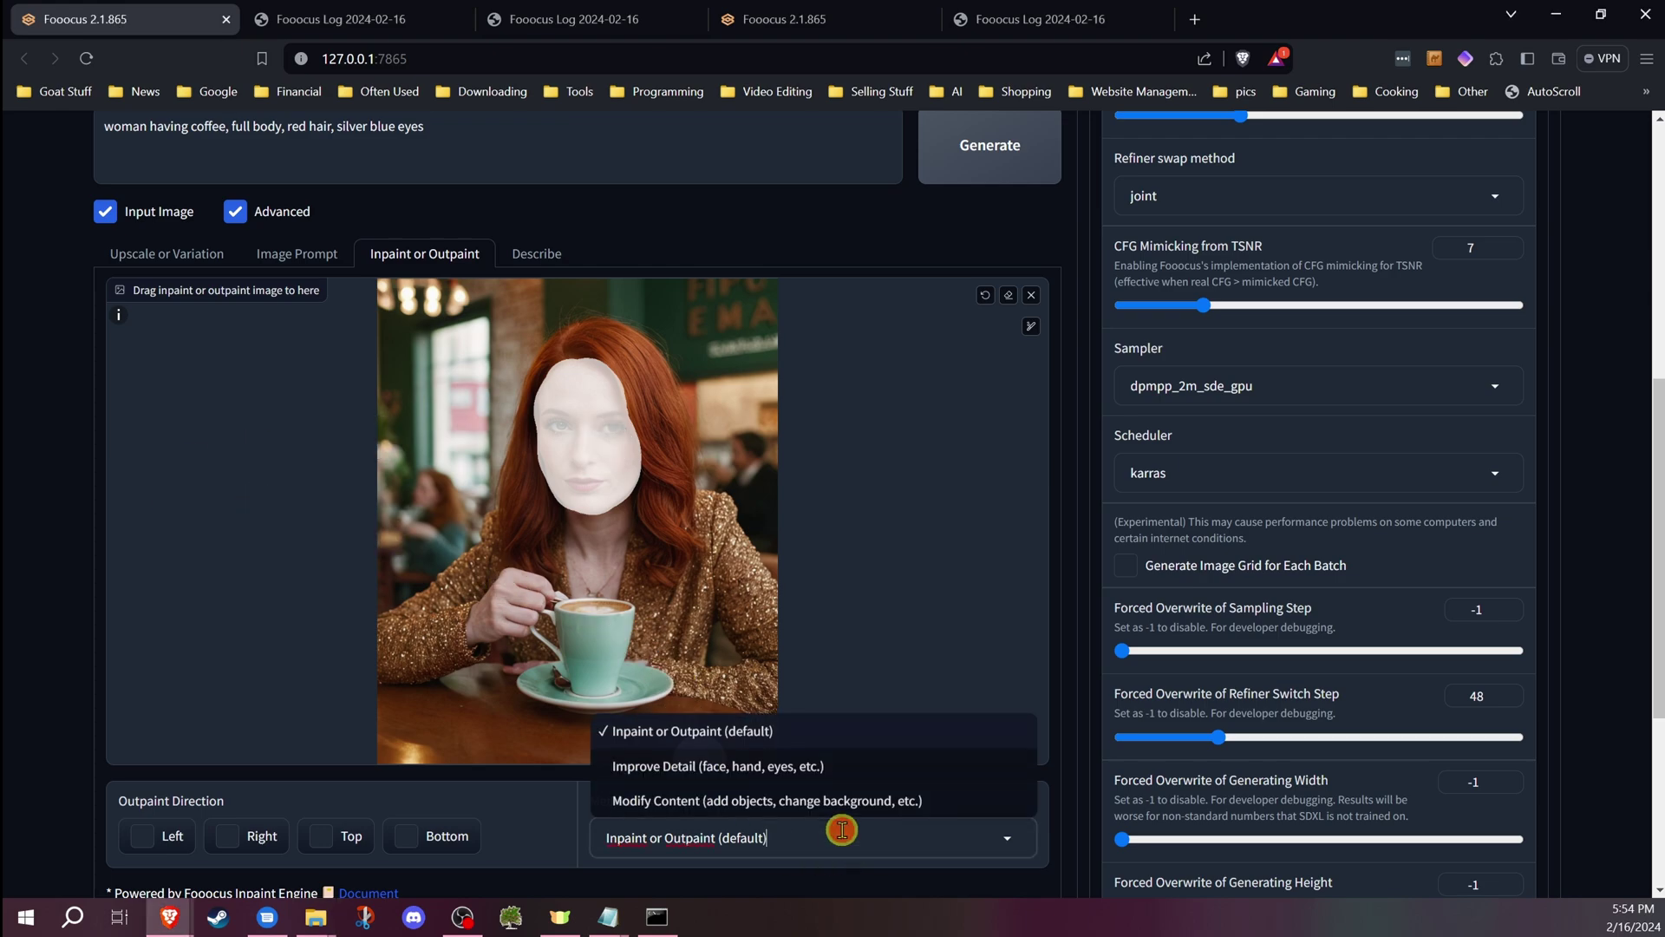
pyautogui.click(715, 765)
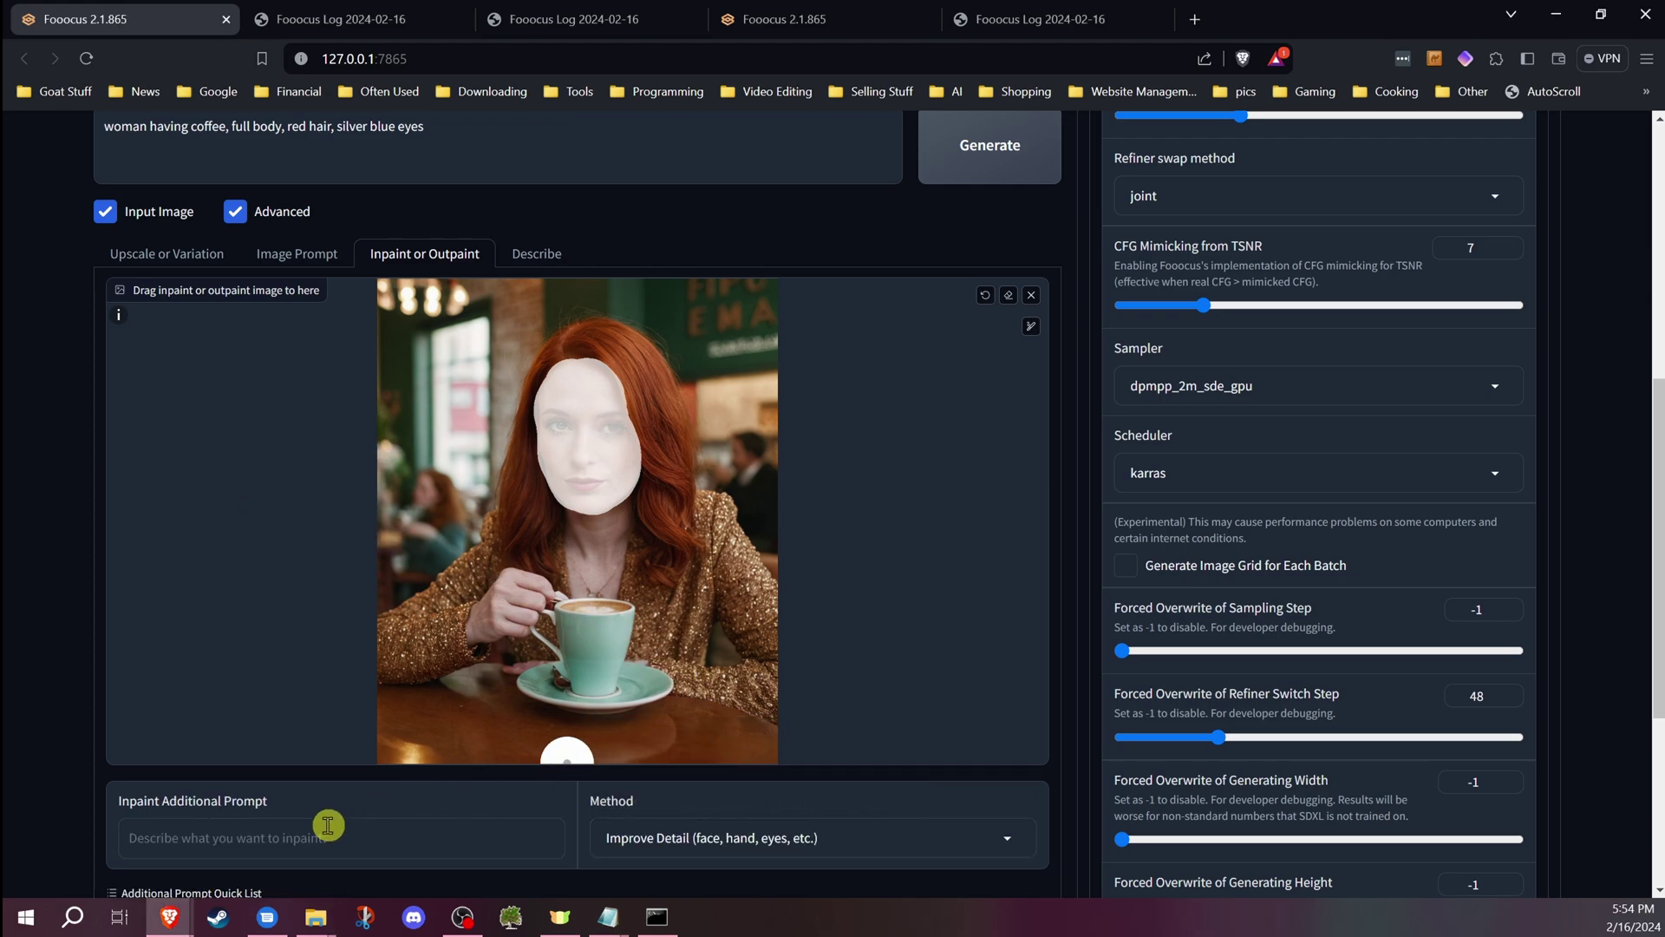
pyautogui.scroll(-3, 231, 799)
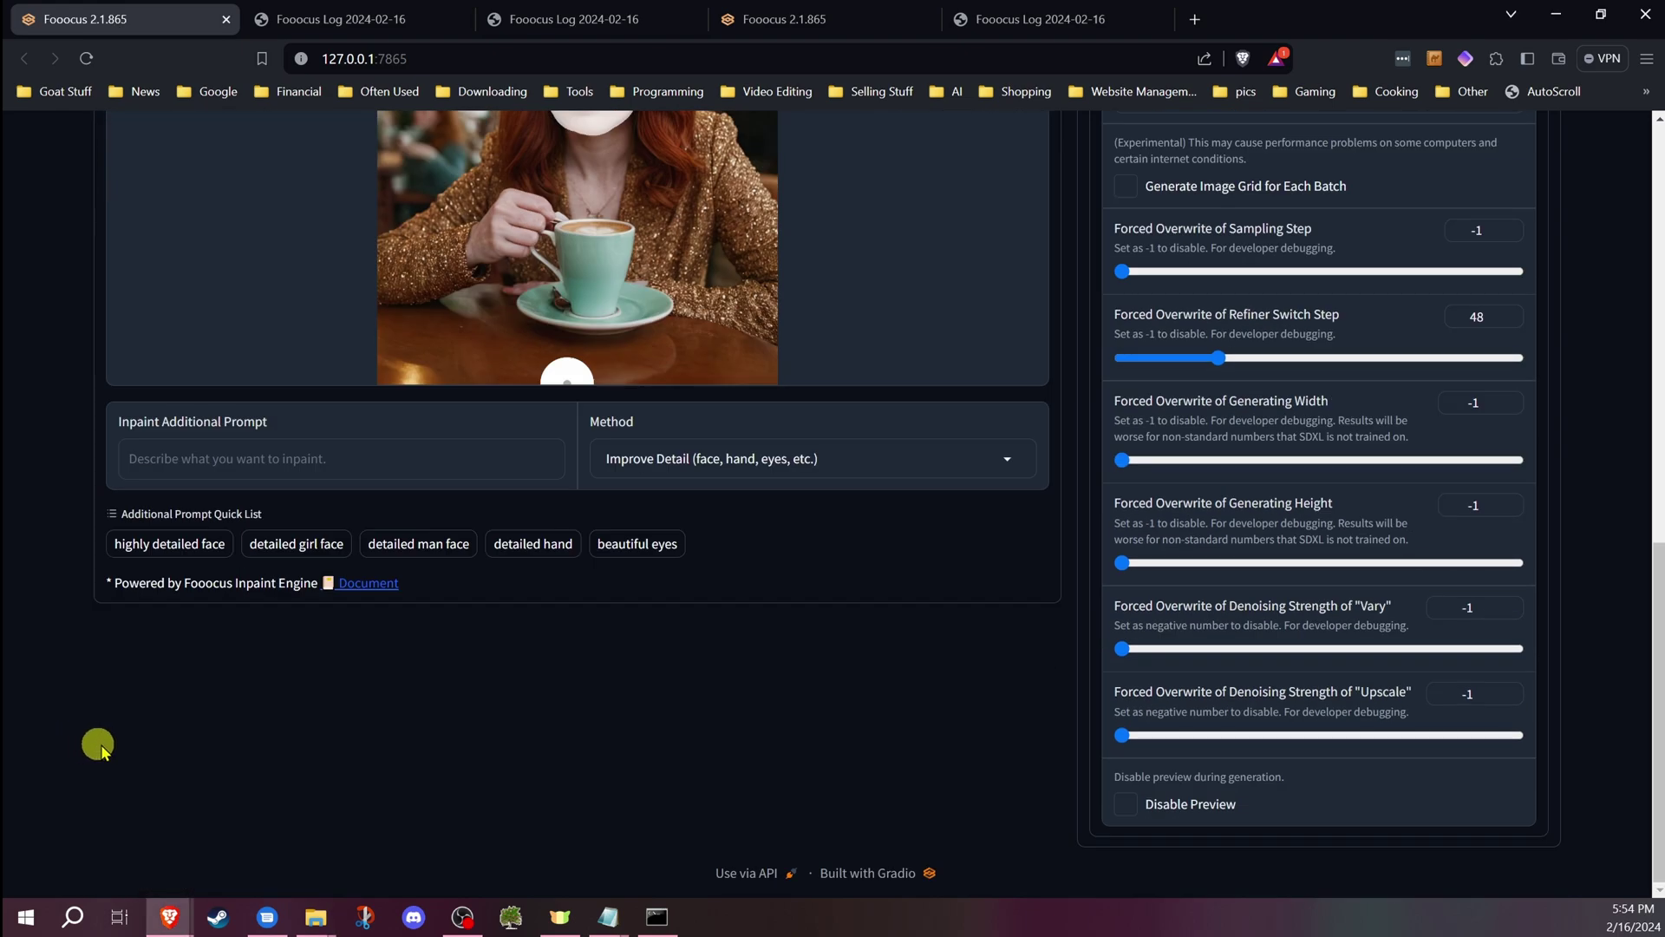
pyautogui.click(287, 544)
pyautogui.scroll(2, 917, 654)
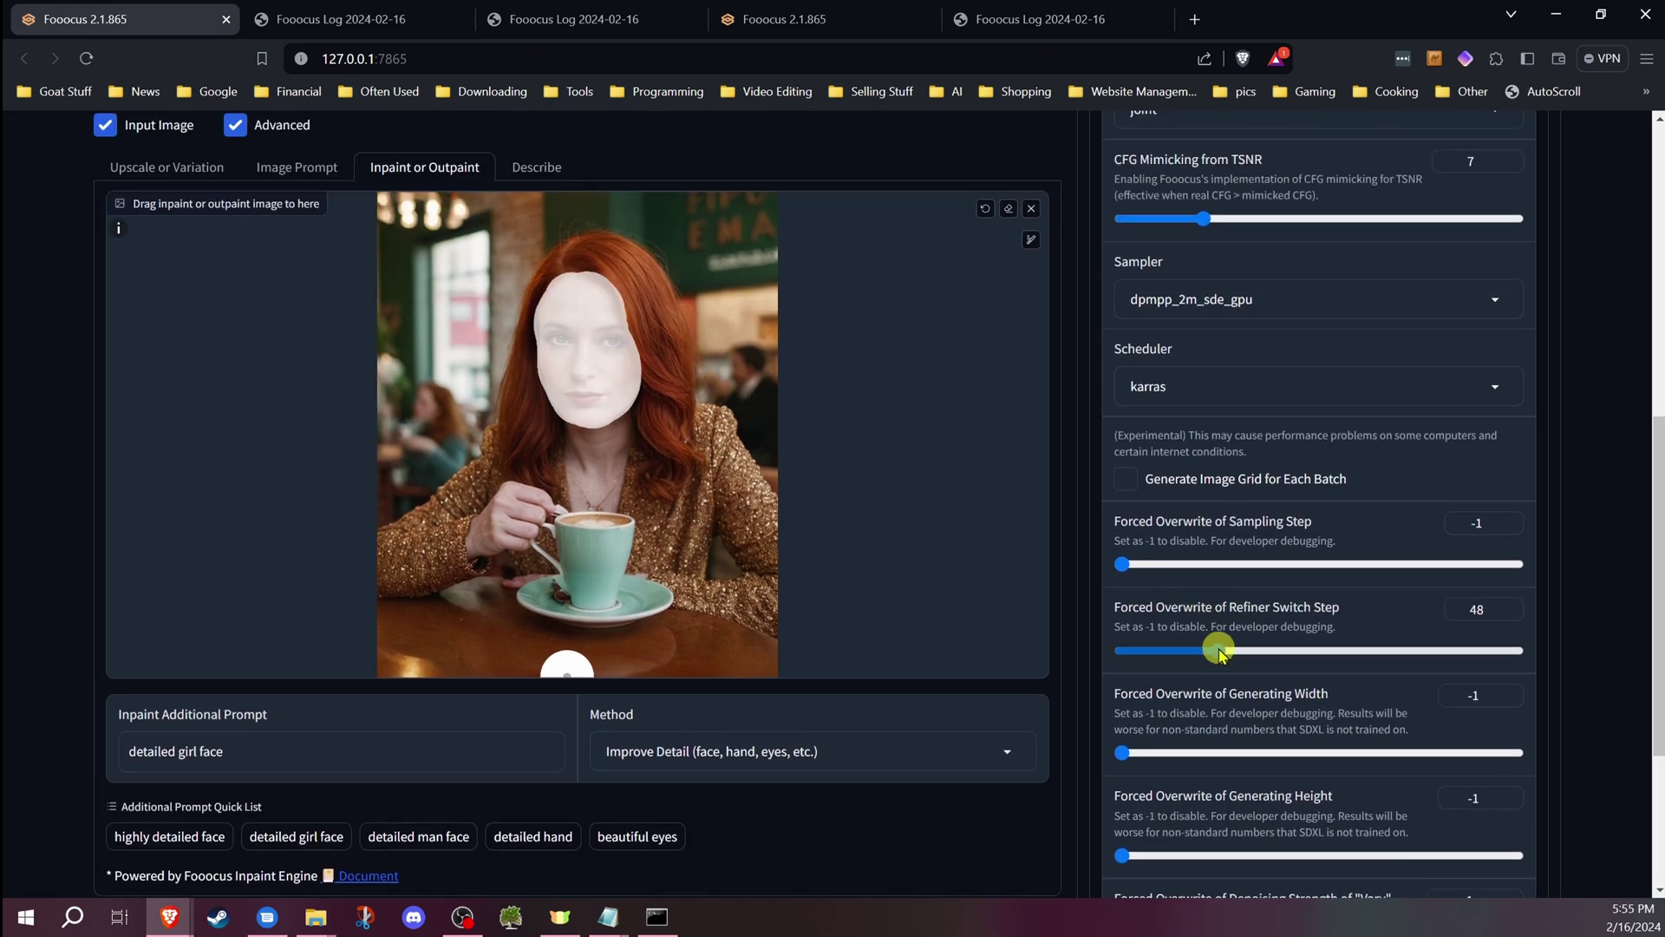
pyautogui.moveTo(1220, 653); pyautogui.dragTo(1055, 638)
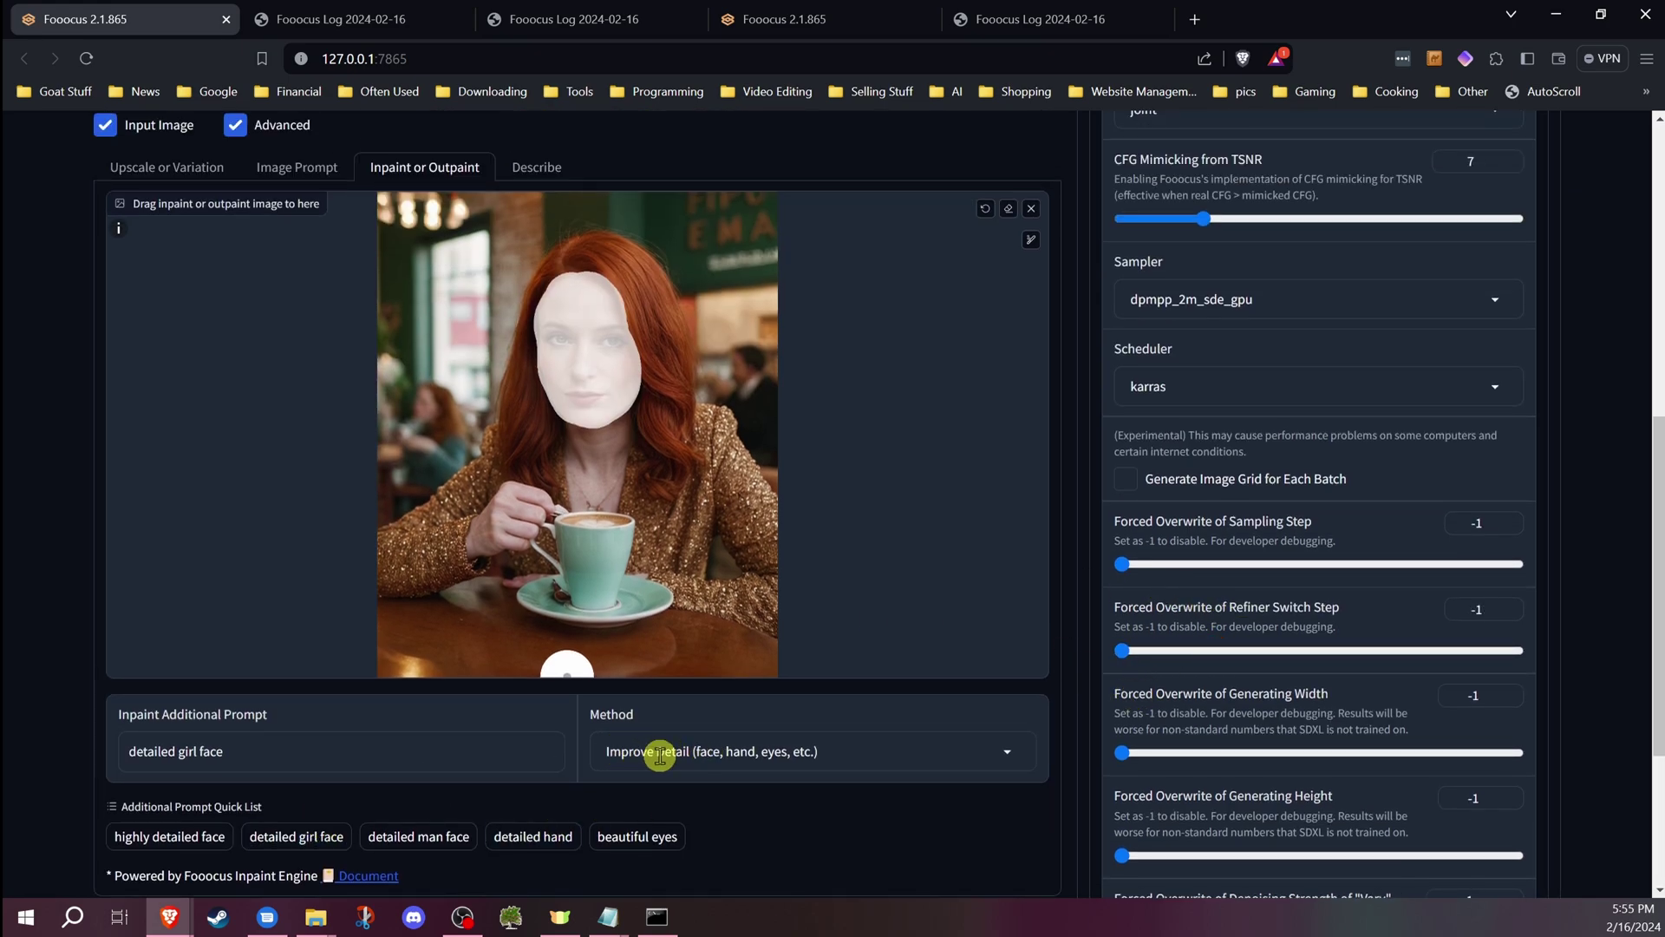
pyautogui.scroll(4, 1174, 613)
pyautogui.scroll(-4, 1212, 751)
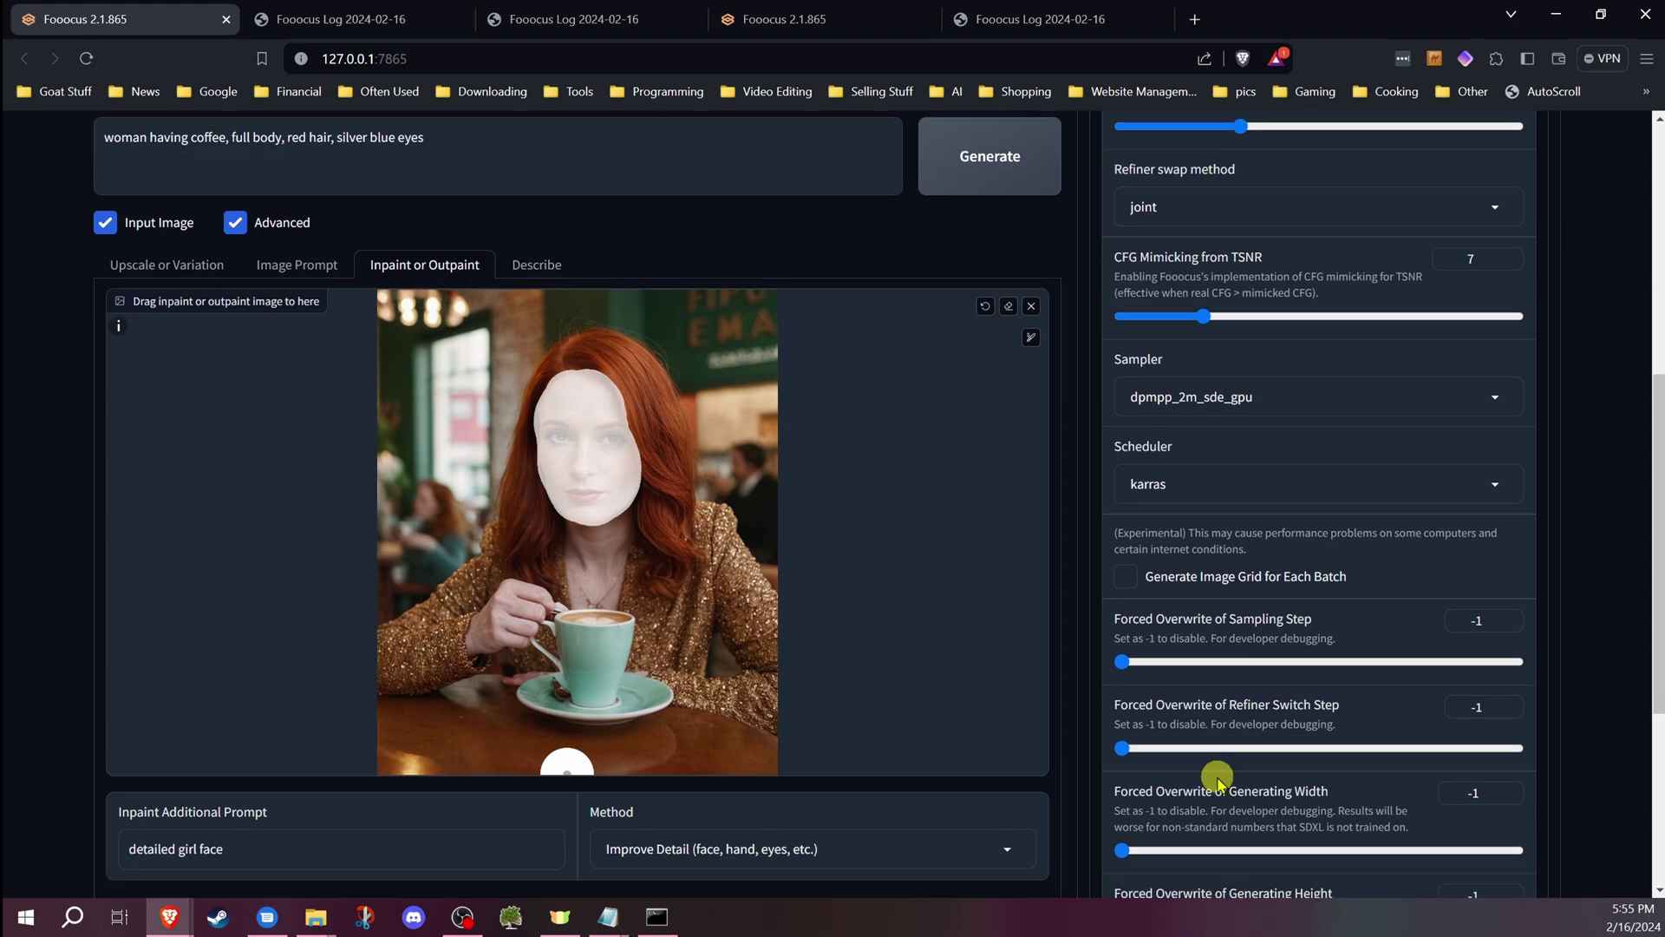
pyautogui.scroll(3, 1131, 632)
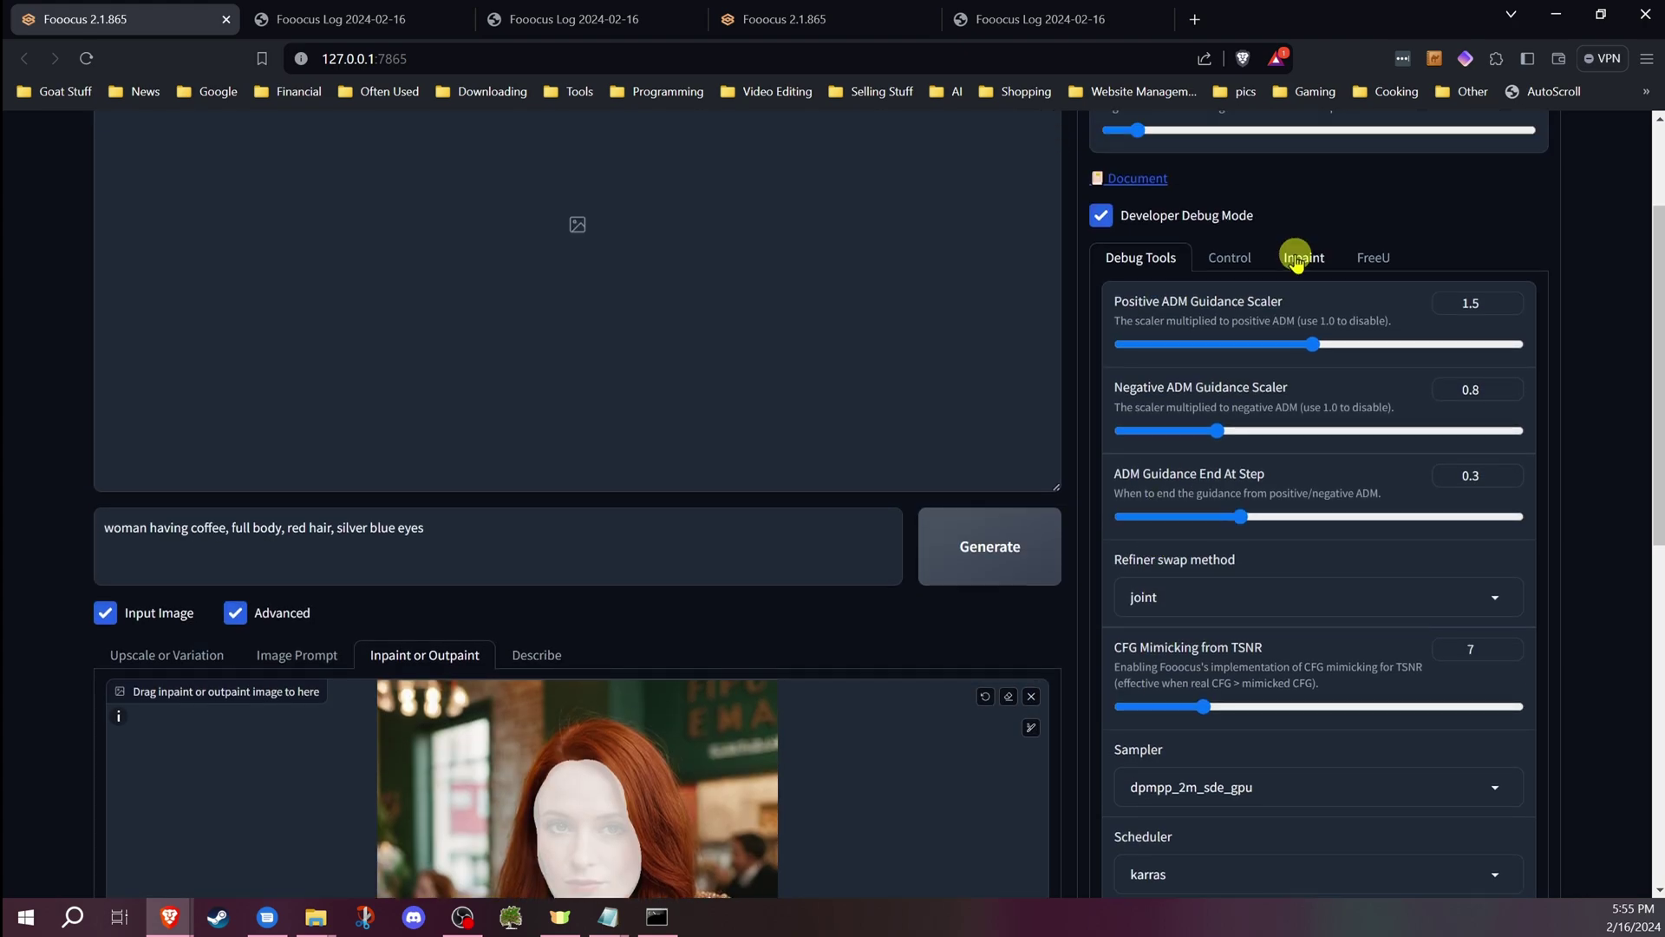
# Review the developer Control mixing settings and the FaceSwap reference, then return to the masked inpaint image.
pyautogui.click(1229, 259)
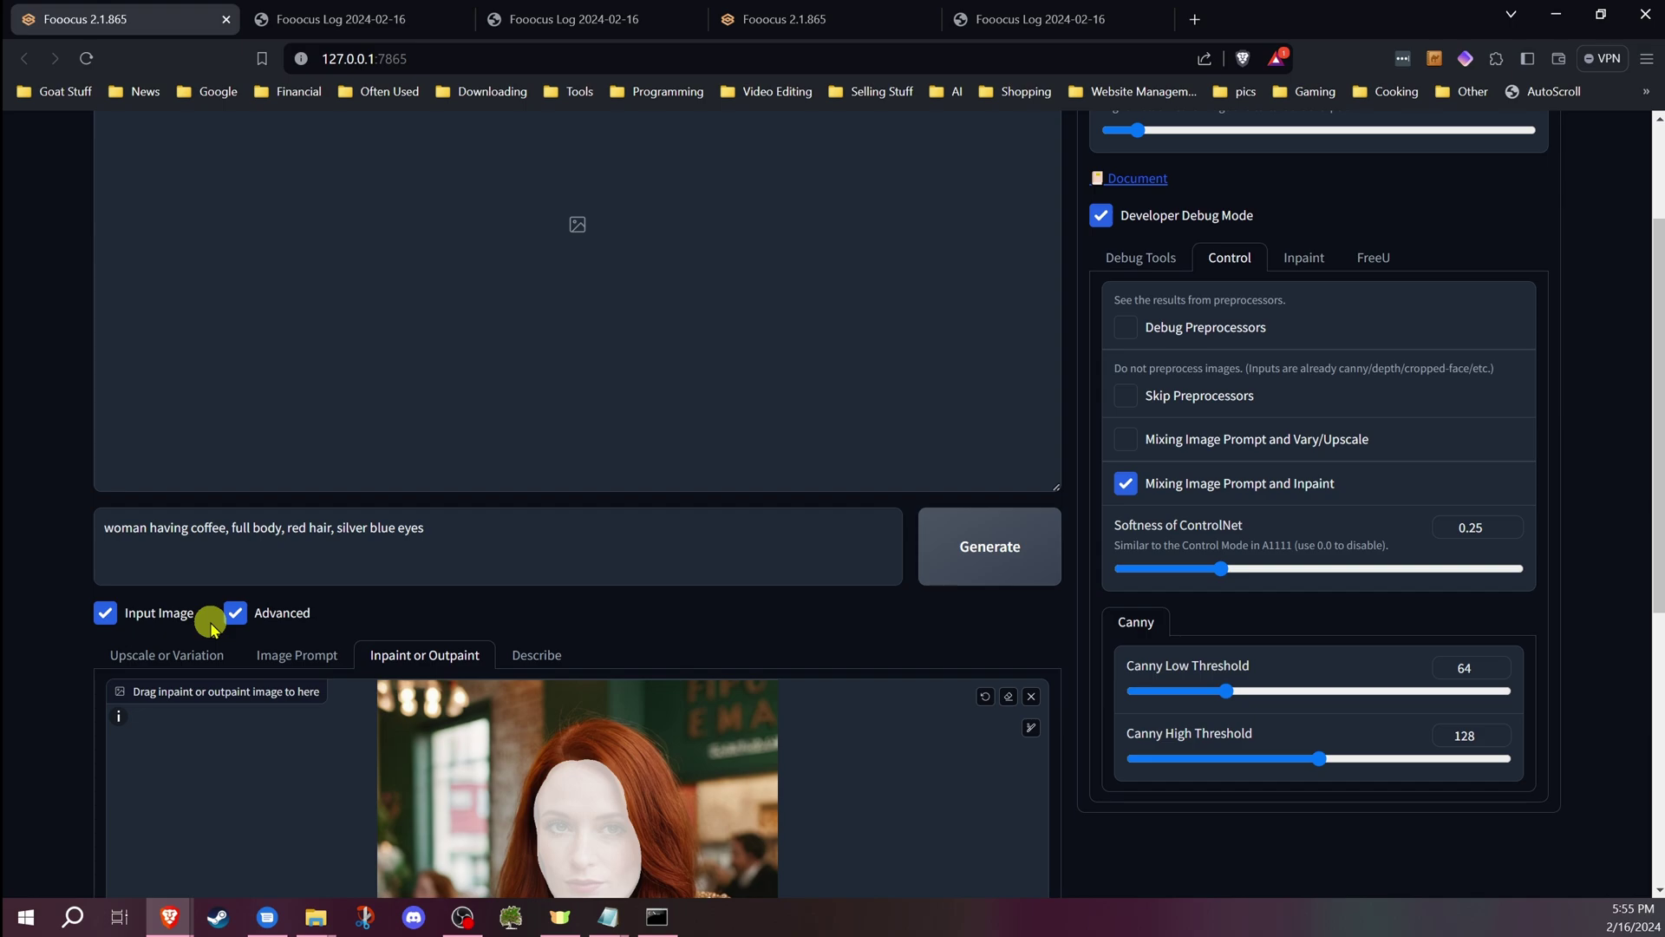
pyautogui.scroll(-2, 129, 659)
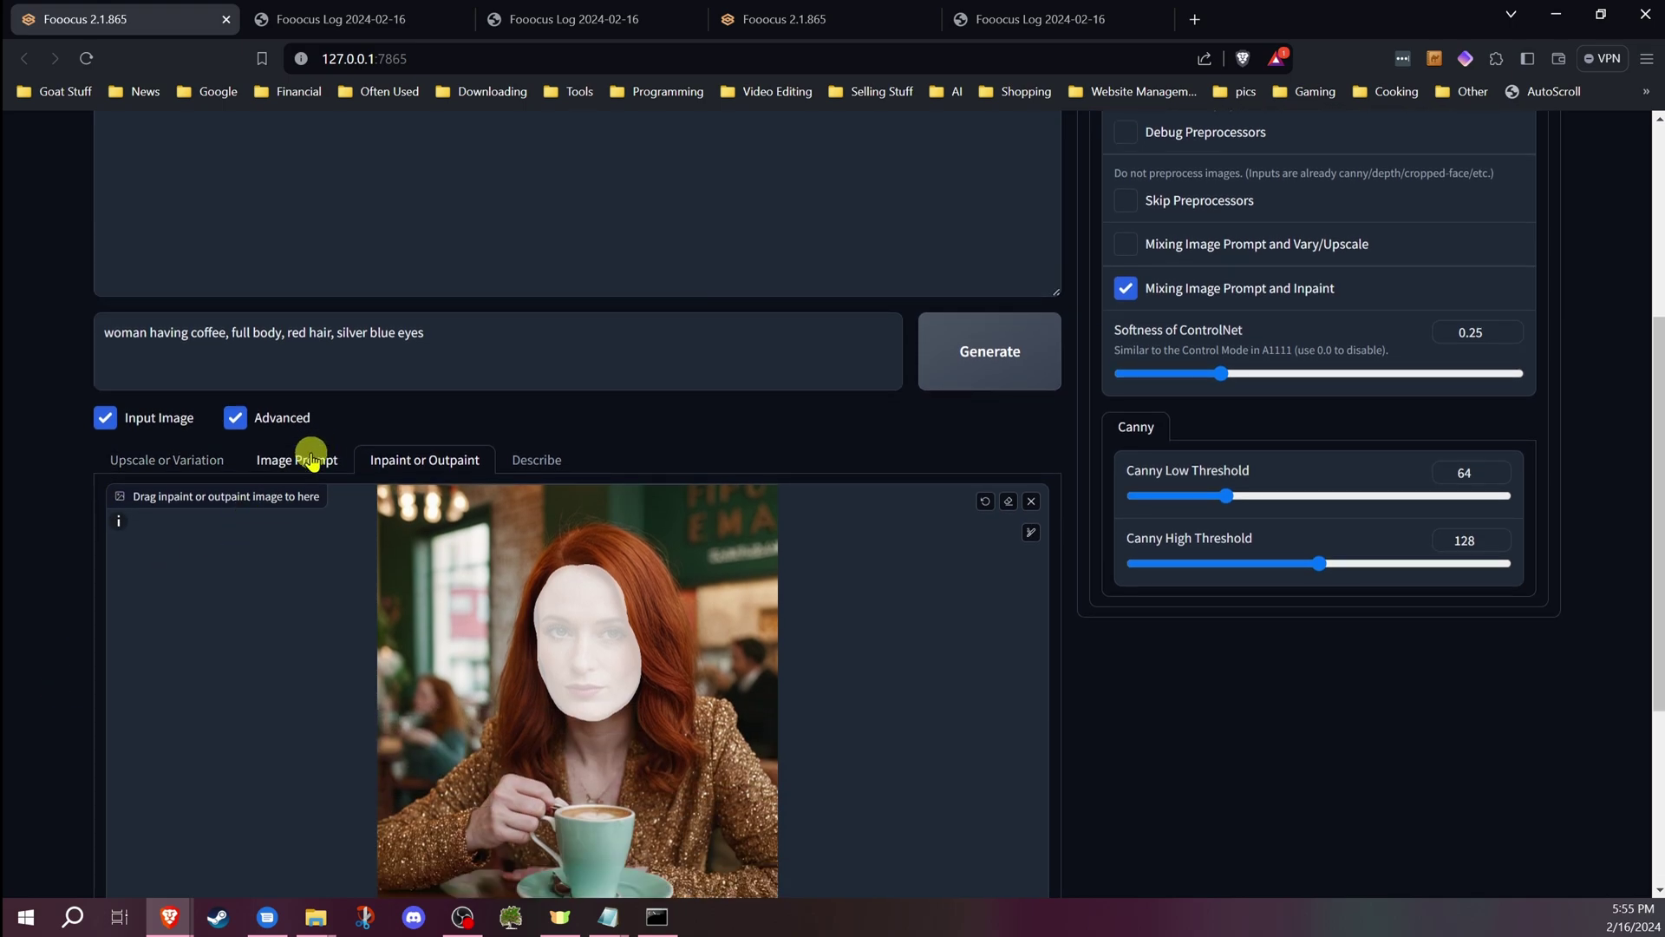
pyautogui.click(312, 458)
pyautogui.scroll(-3, 315, 465)
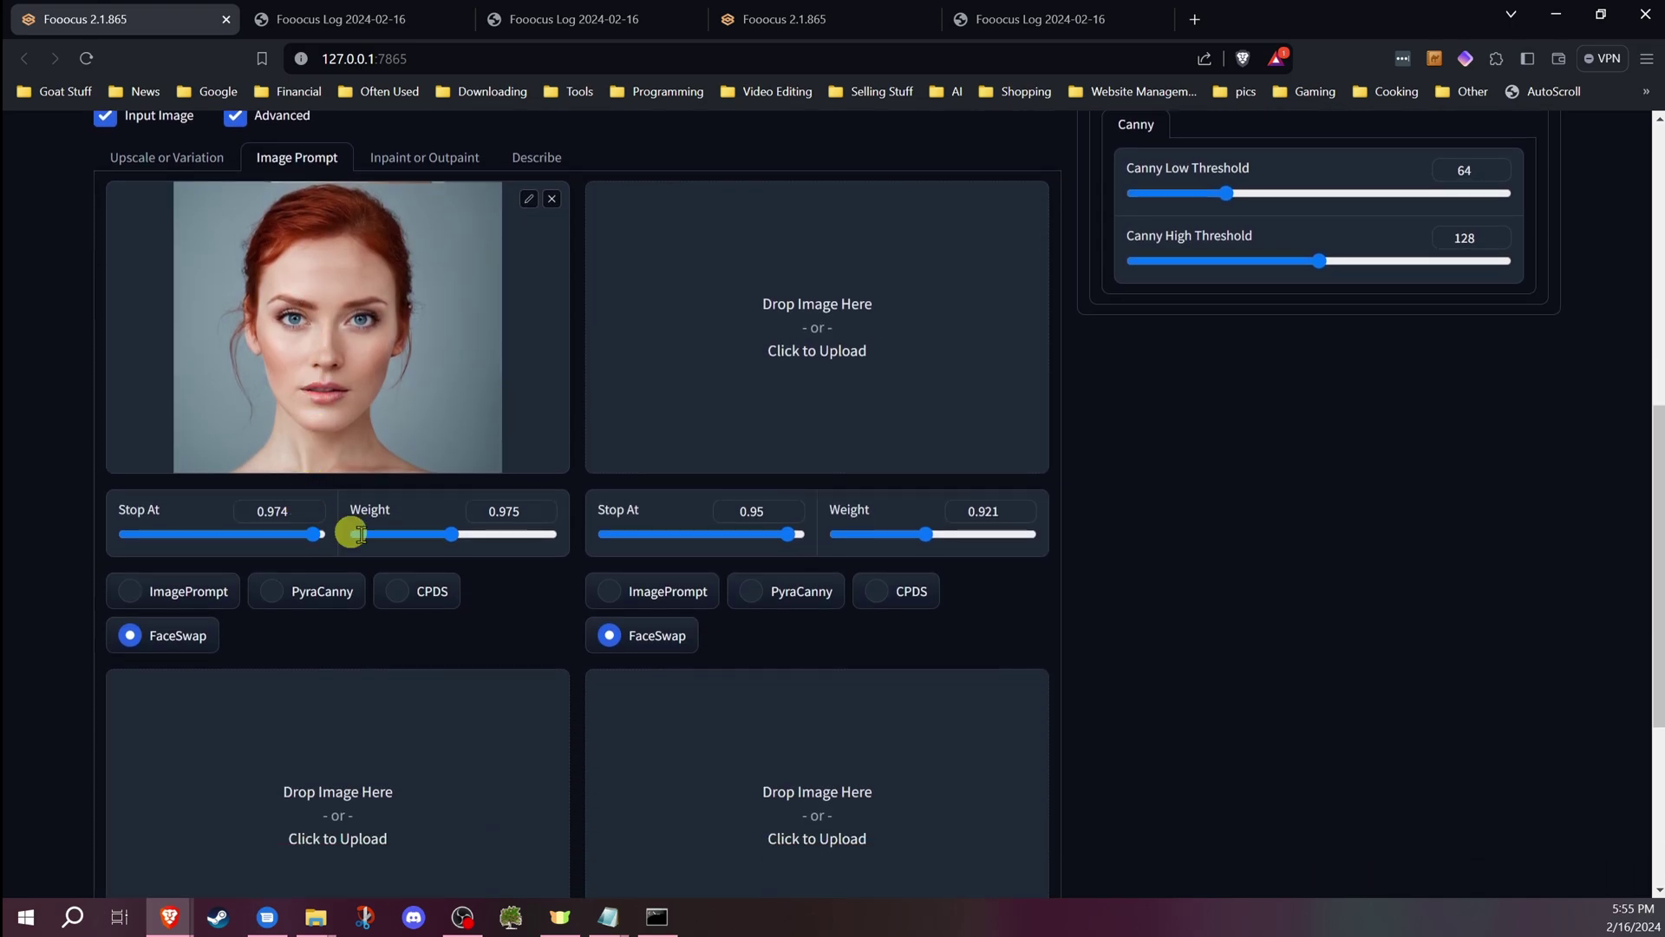
pyautogui.scroll(3, 458, 521)
pyautogui.click(435, 450)
pyautogui.scroll(-2, 436, 451)
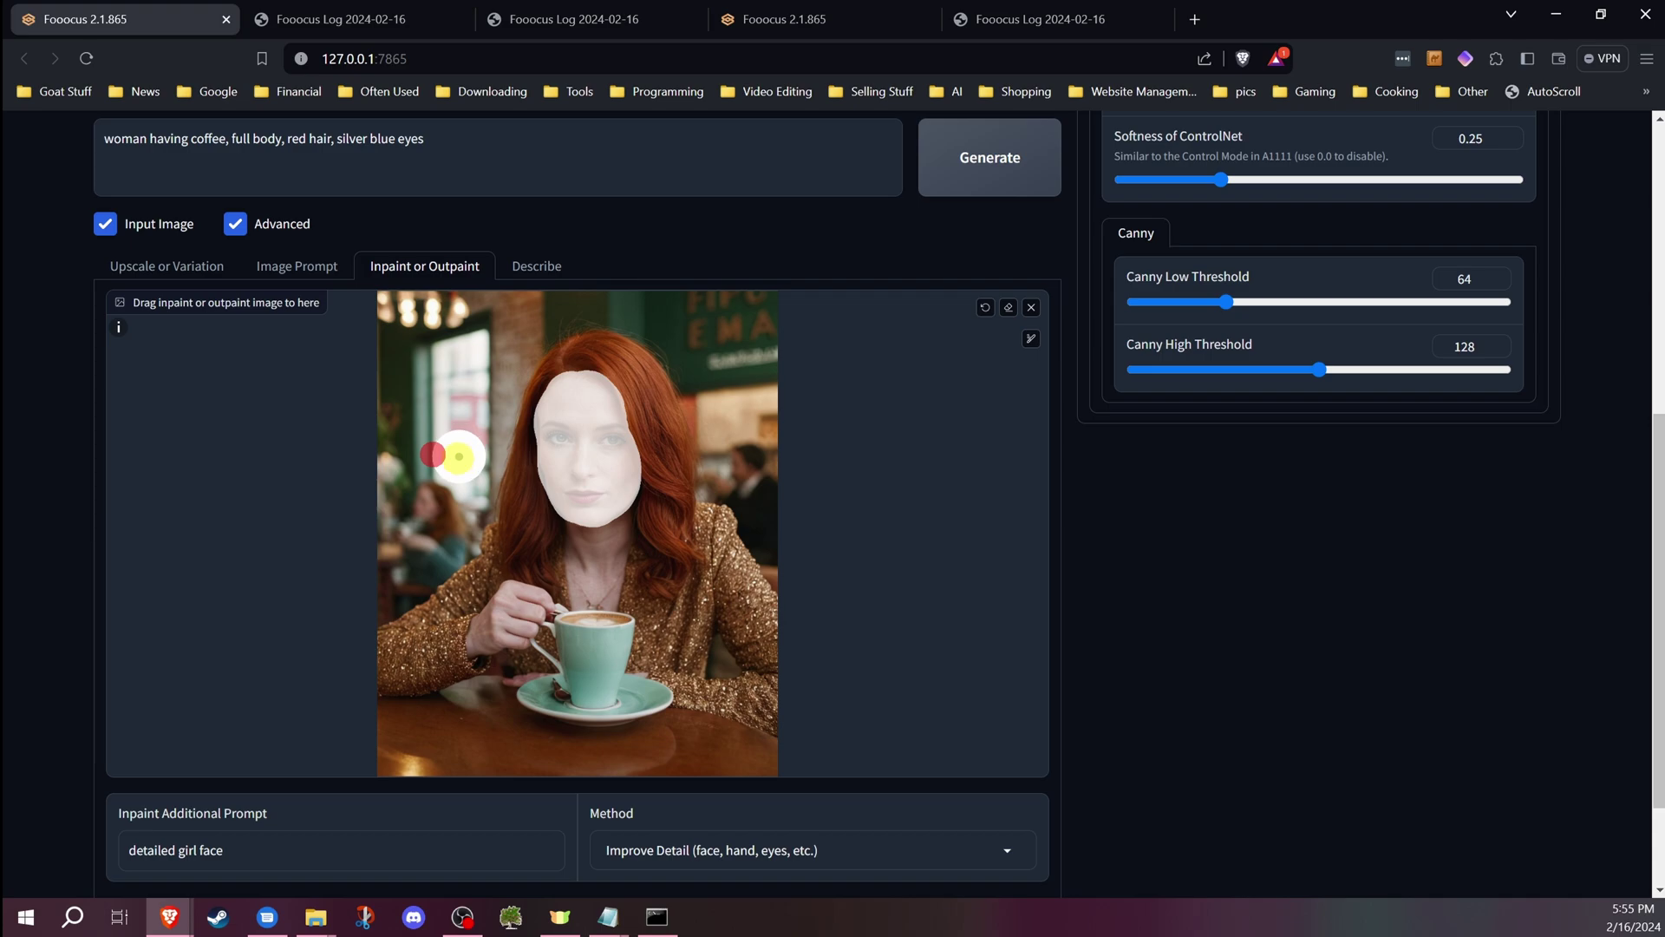
pyautogui.scroll(1, 430, 468)
pyautogui.scroll(3, 426, 477)
pyautogui.scroll(-2, 520, 557)
pyautogui.scroll(-1, 564, 662)
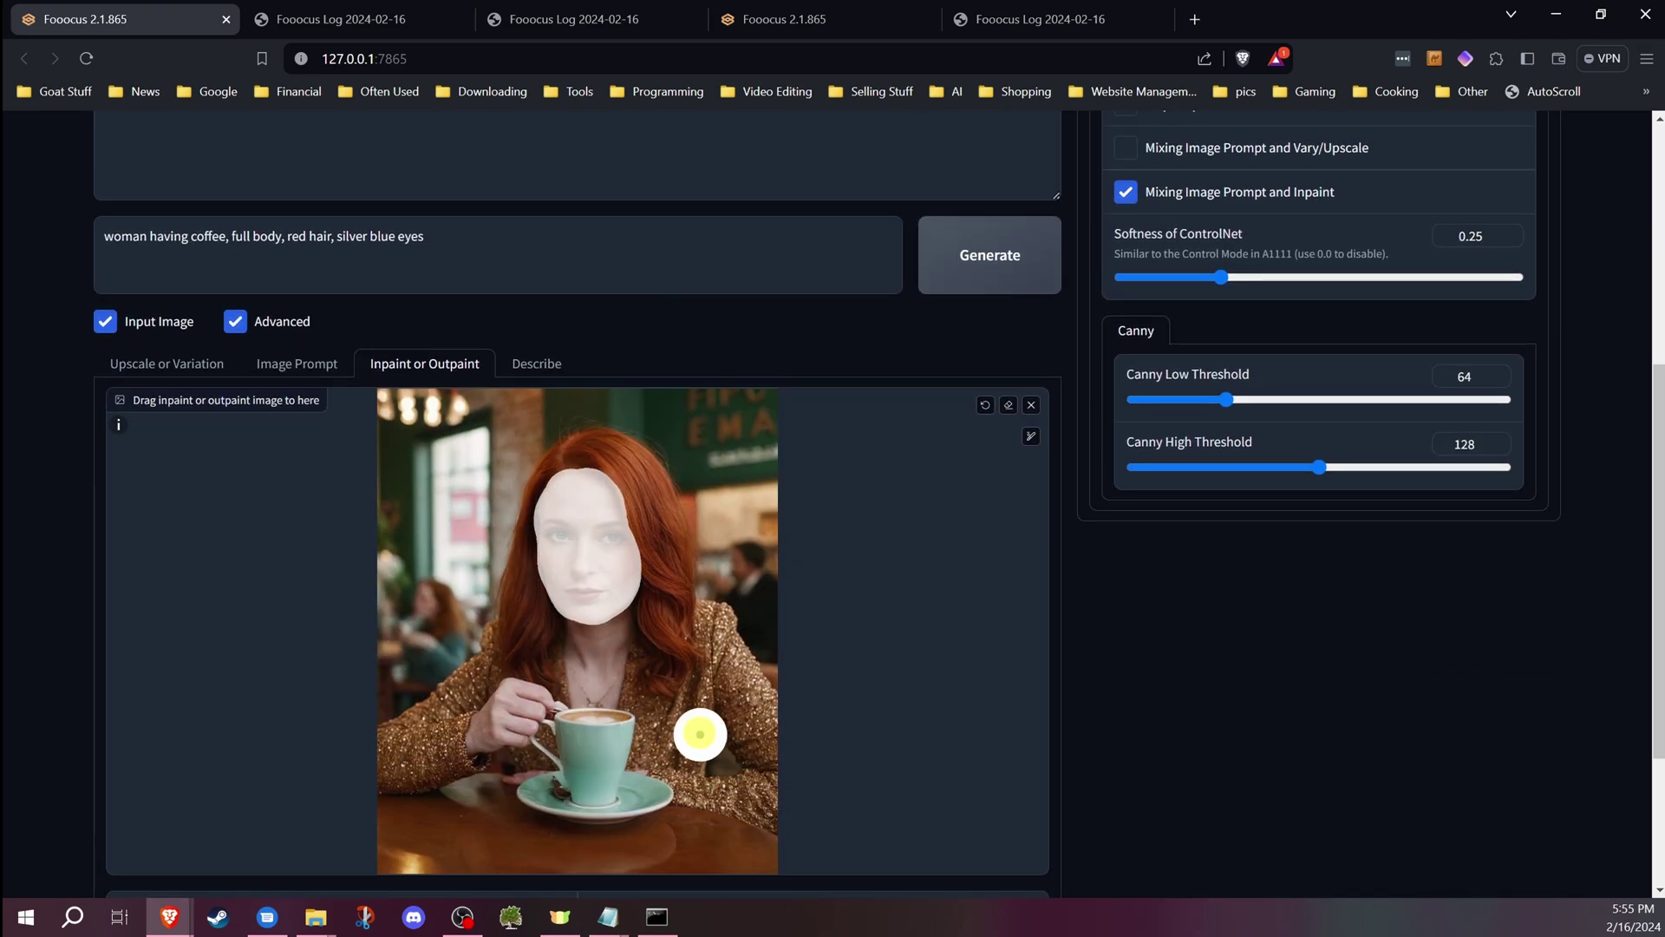
pyautogui.scroll(-2, 695, 733)
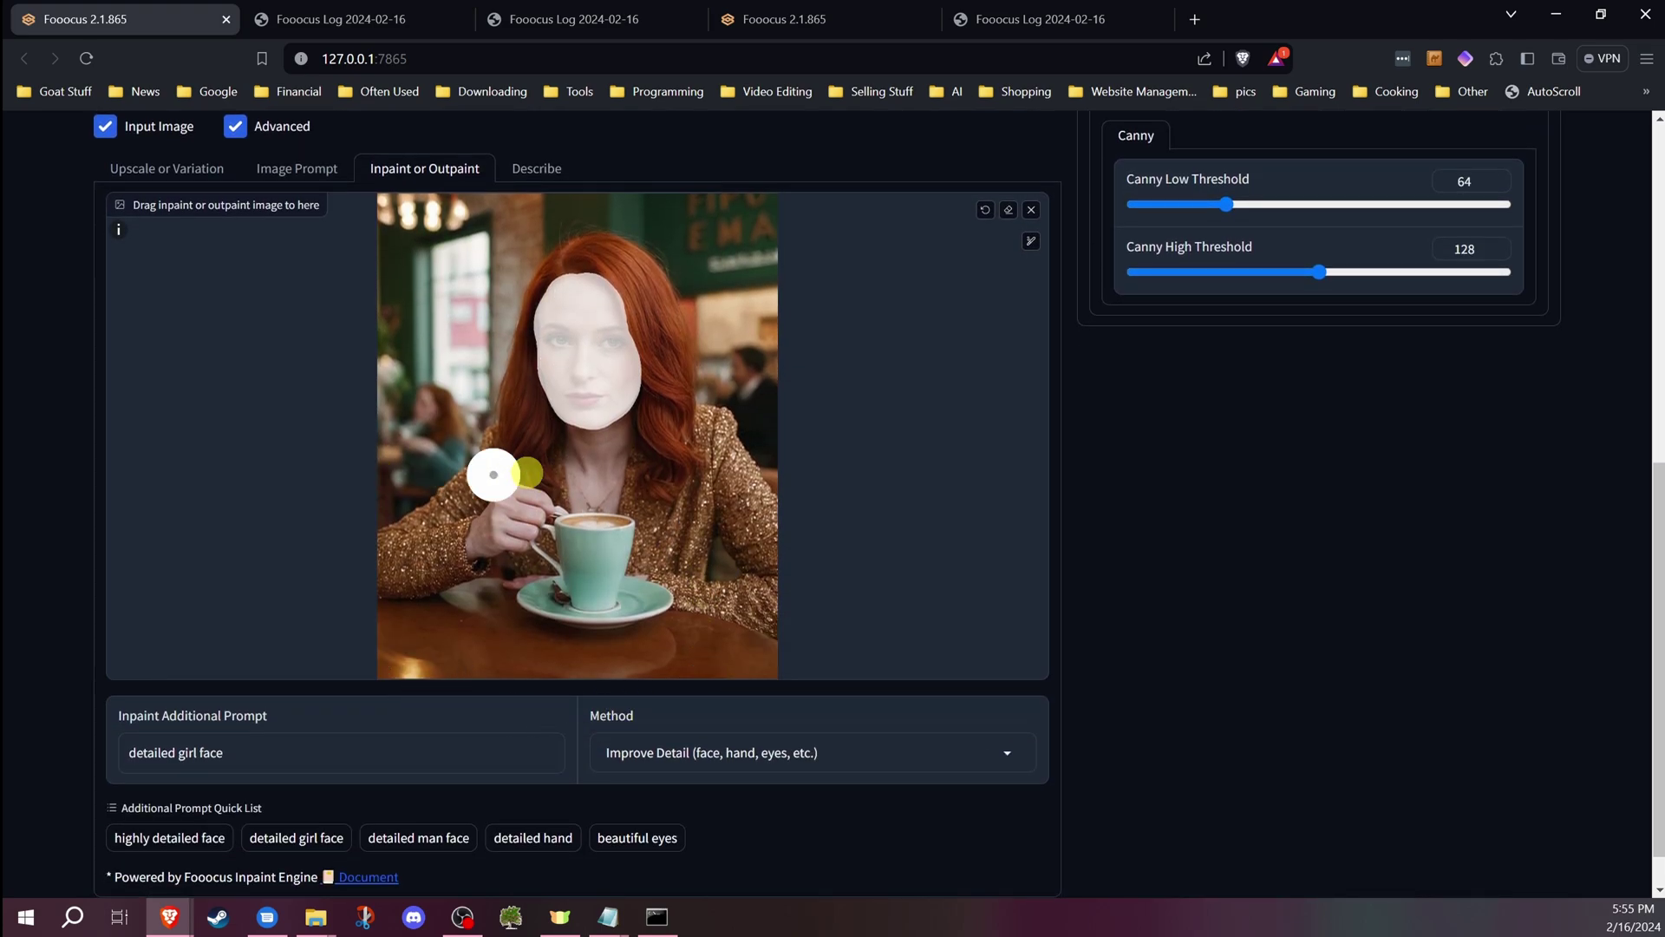
pyautogui.scroll(5, 560, 468)
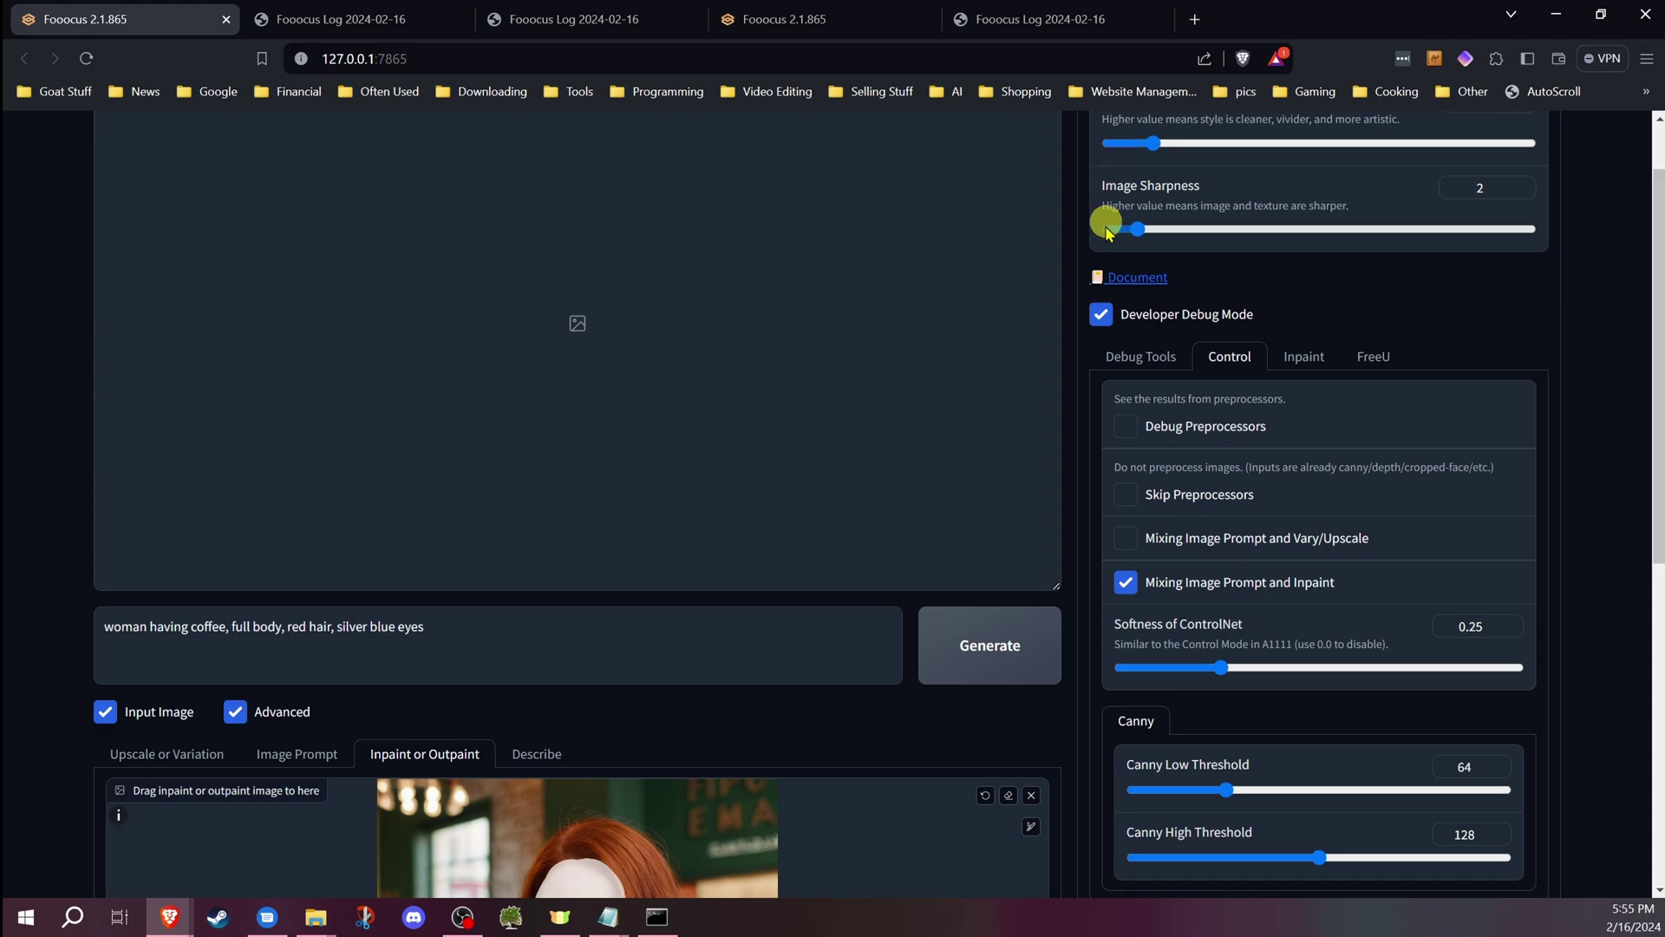
pyautogui.scroll(1, 1105, 234)
# Generate a single inpainted image and view the new coffee-shop portrait full screen.
pyautogui.click(1120, 140)
pyautogui.moveTo(1127, 749); pyautogui.dragTo(1108, 750)
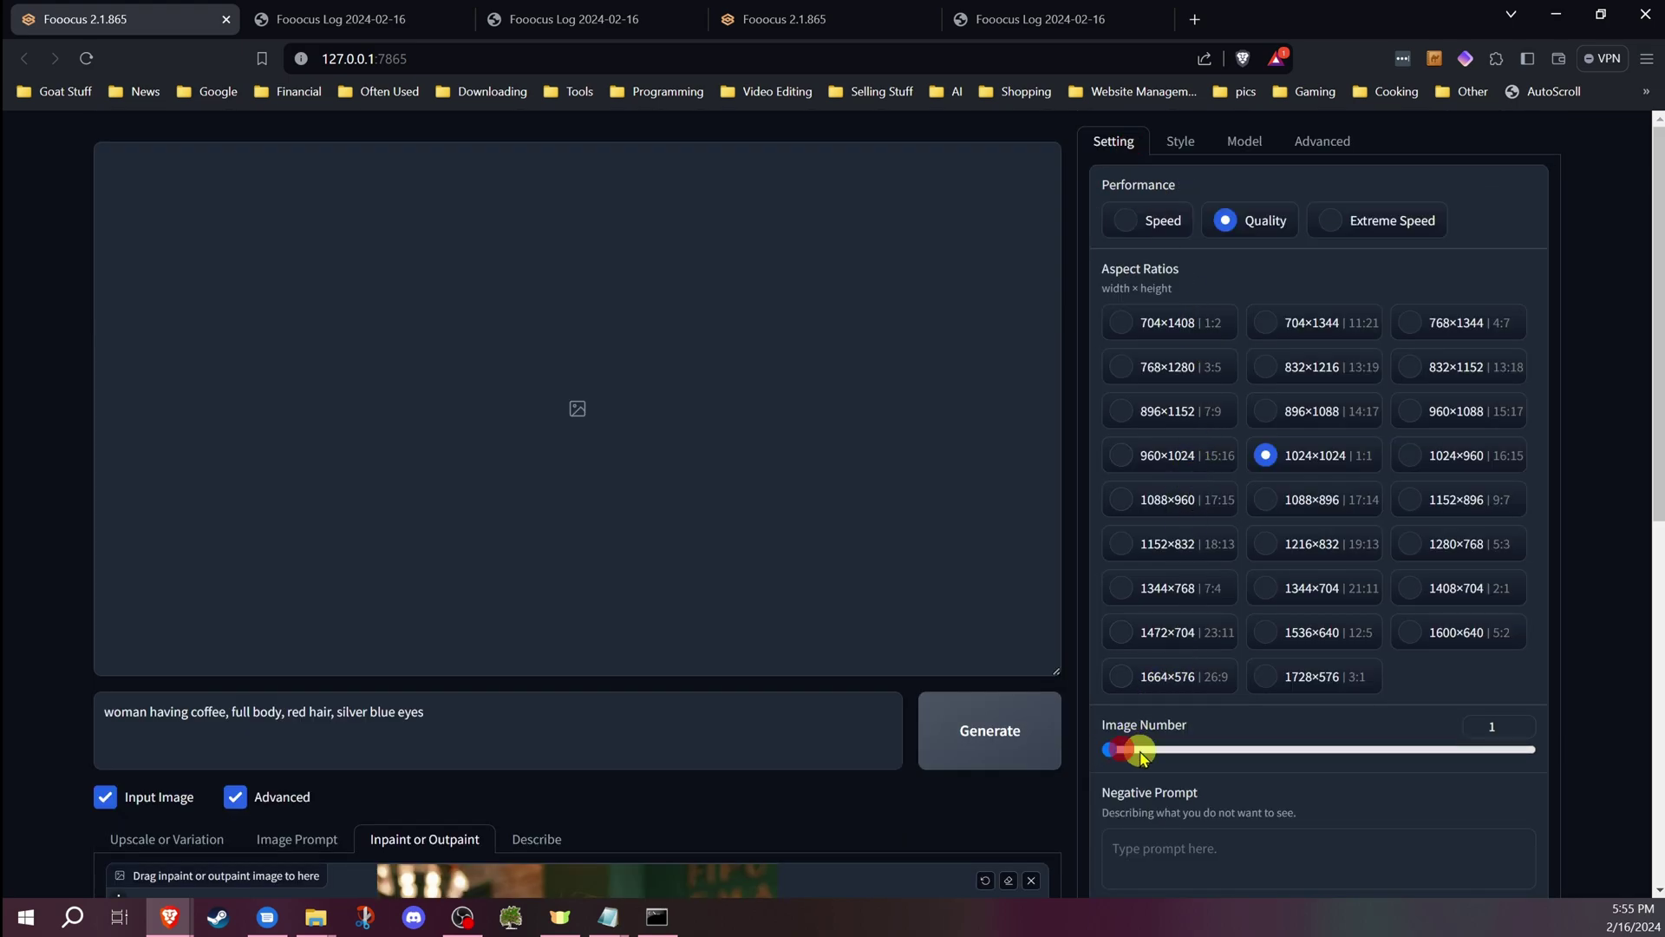
pyautogui.click(985, 733)
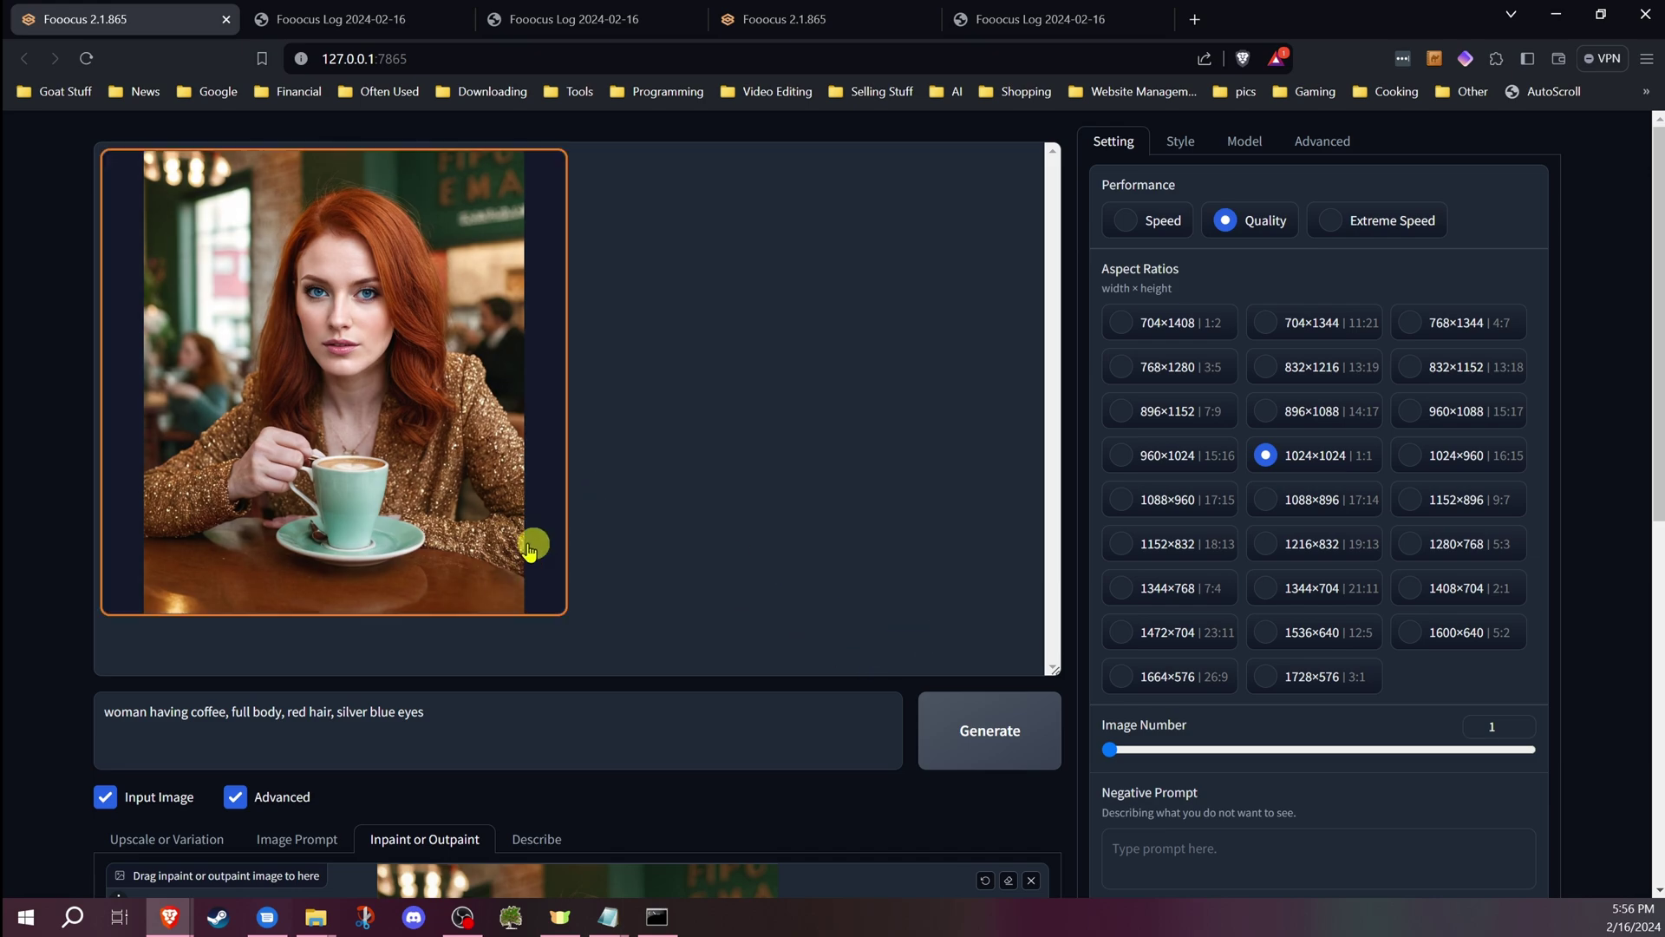
pyautogui.click(430, 406)
pyautogui.click(543, 385)
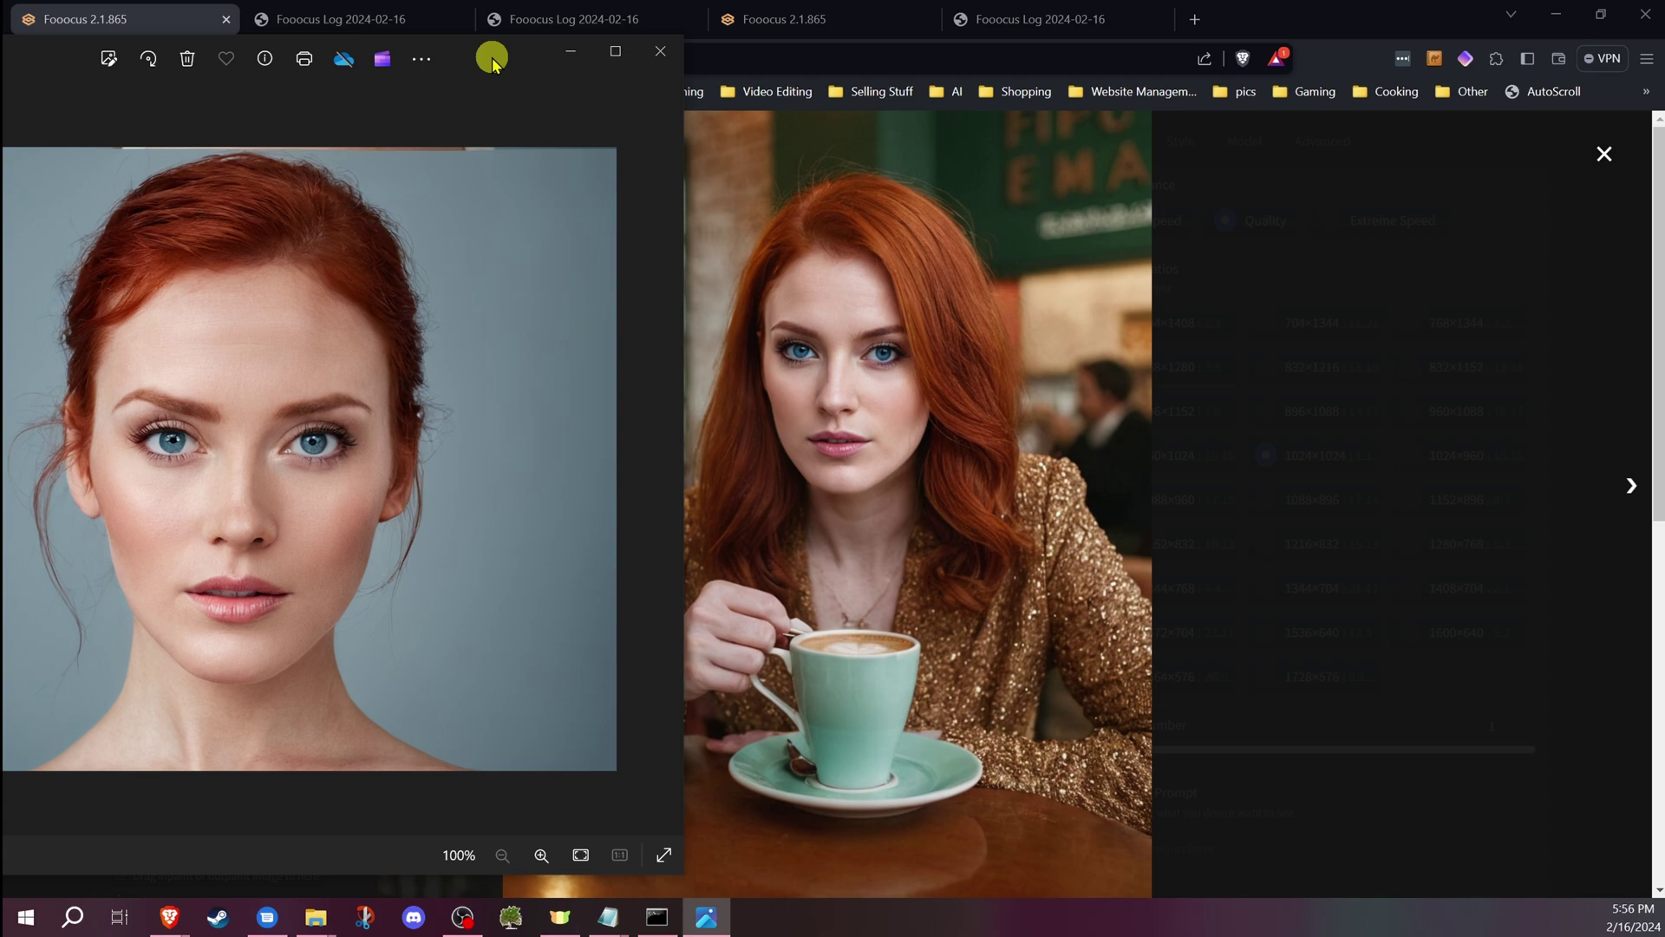
# Close the reference face photo window and the full-screen result preview.
pyautogui.hotkey('alt', 'F4')
pyautogui.click(61, 633)
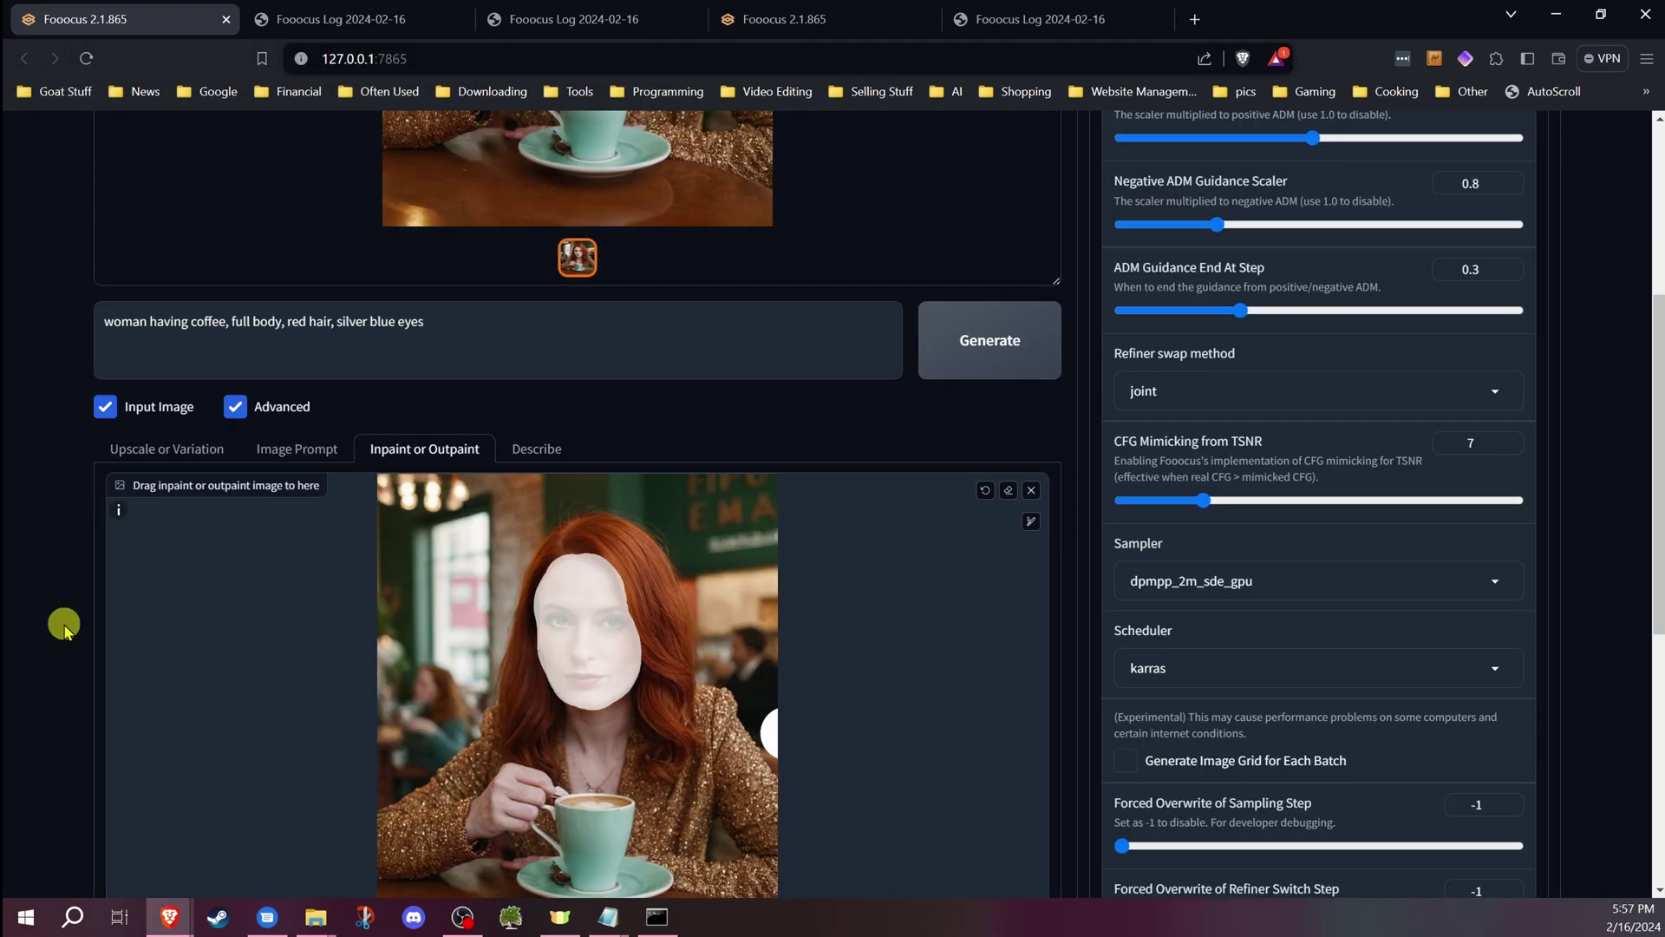
pyautogui.scroll(1, 100, 574)
pyautogui.scroll(2, 99, 574)
pyautogui.scroll(-1, 100, 574)
pyautogui.scroll(-1, 99, 574)
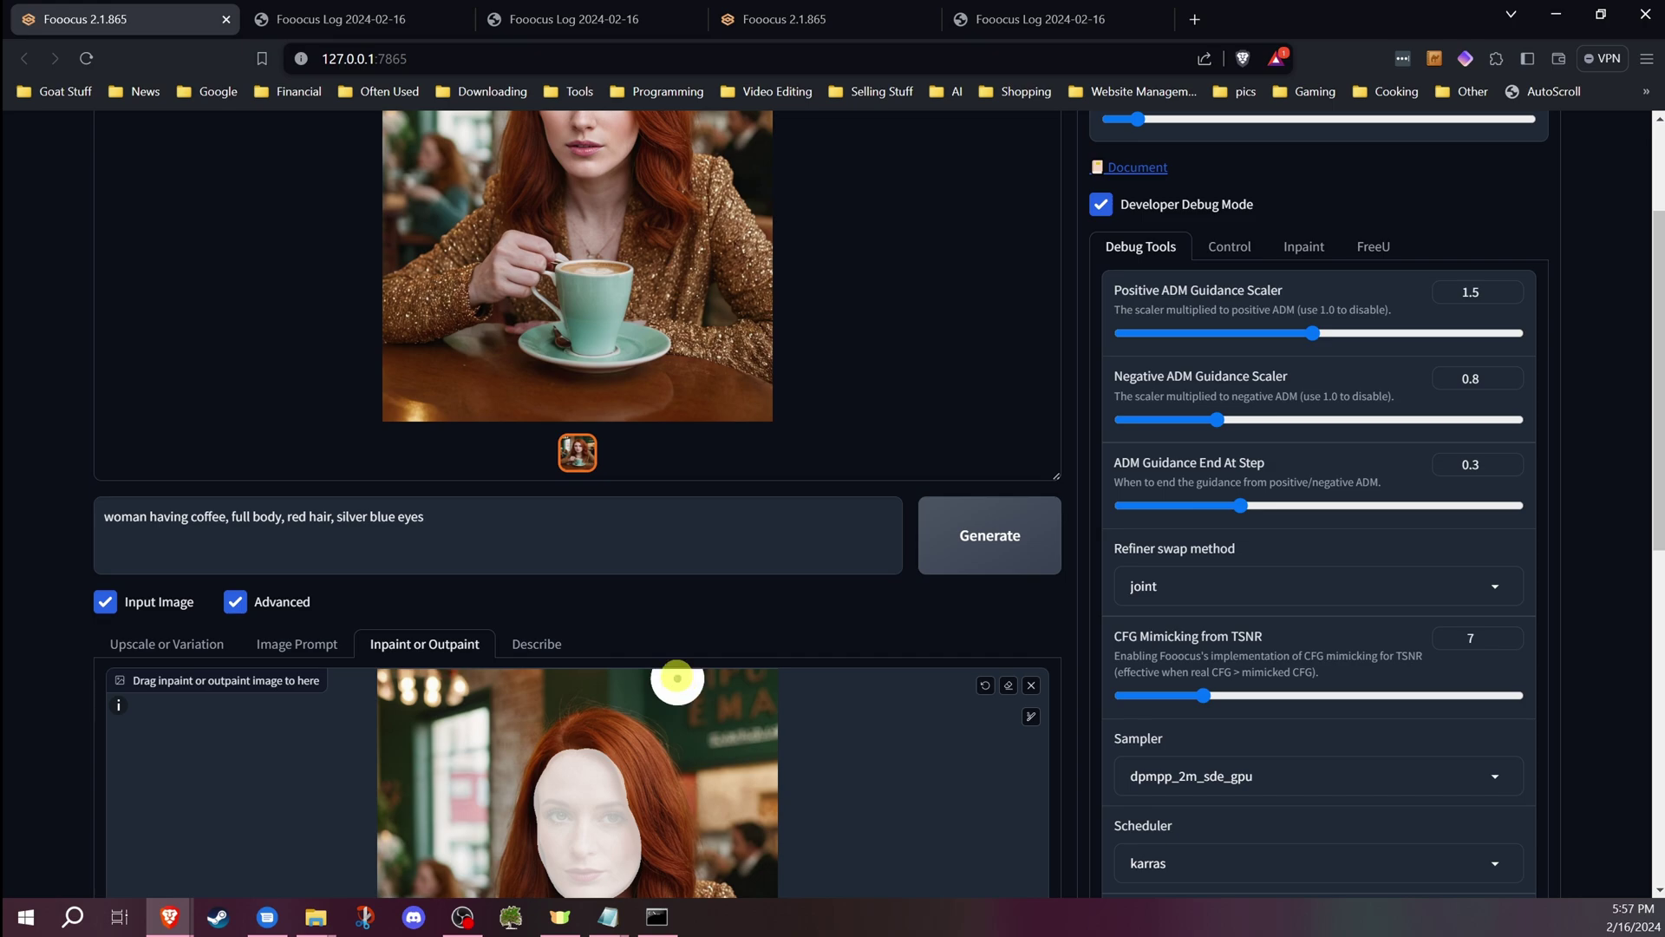
pyautogui.scroll(3, 595, 612)
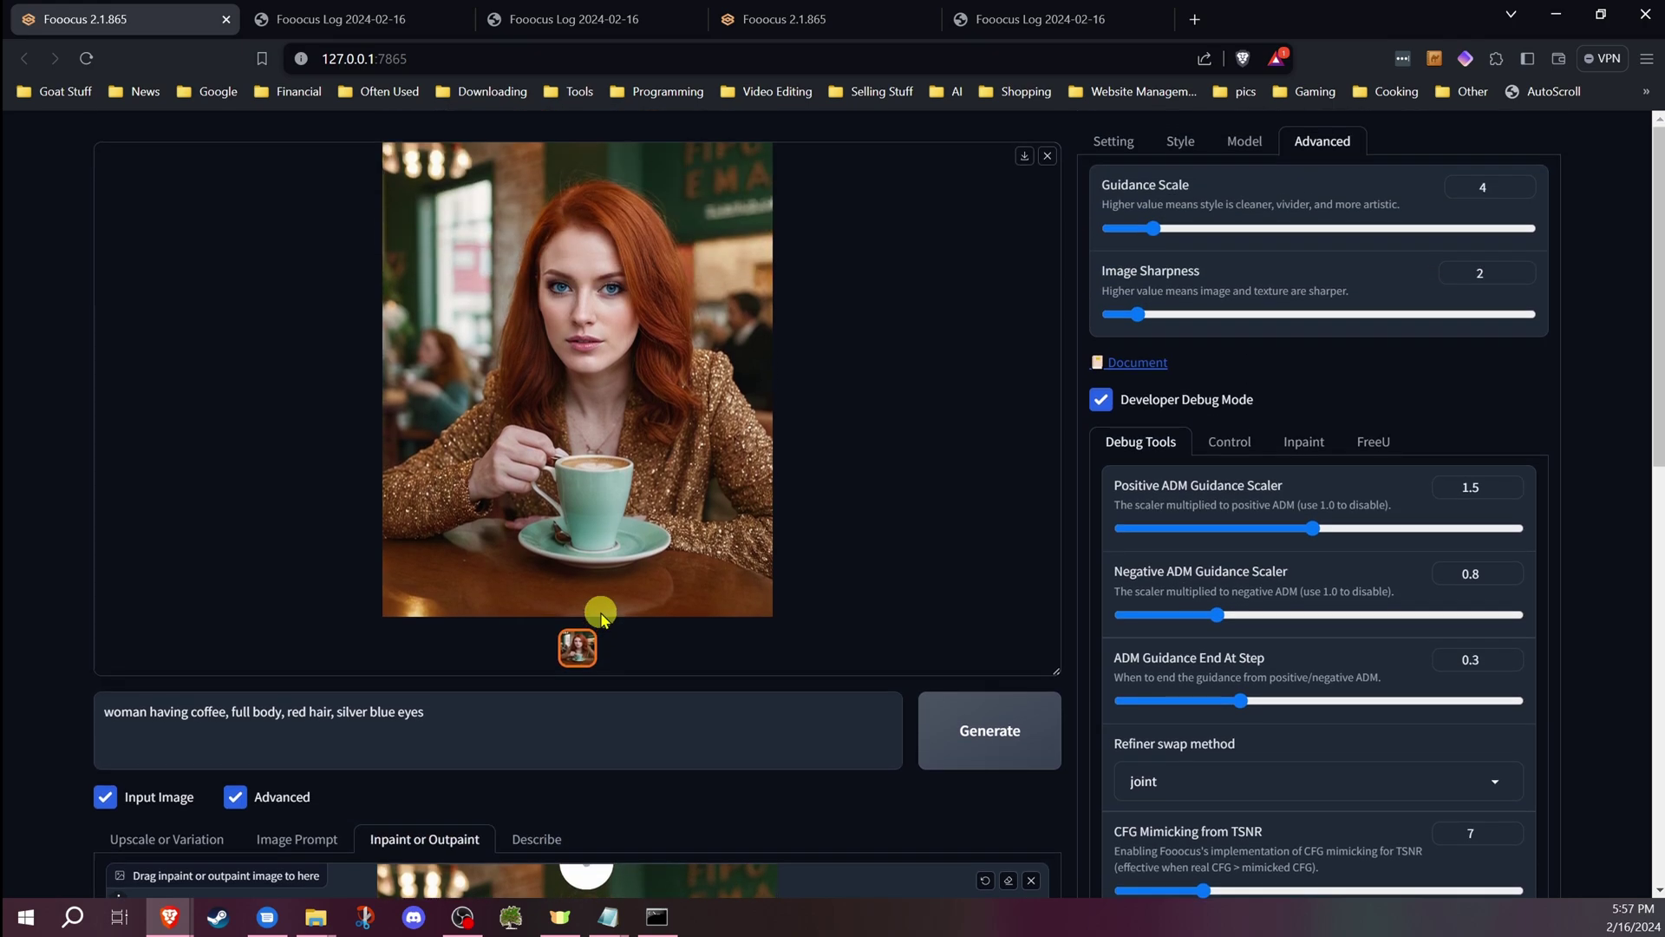
# Disable Mixing Image Prompt and Inpaint and enable Mixing Image Prompt and Vary/Upscale.
pyautogui.click(162, 837)
pyautogui.scroll(-5, 40, 573)
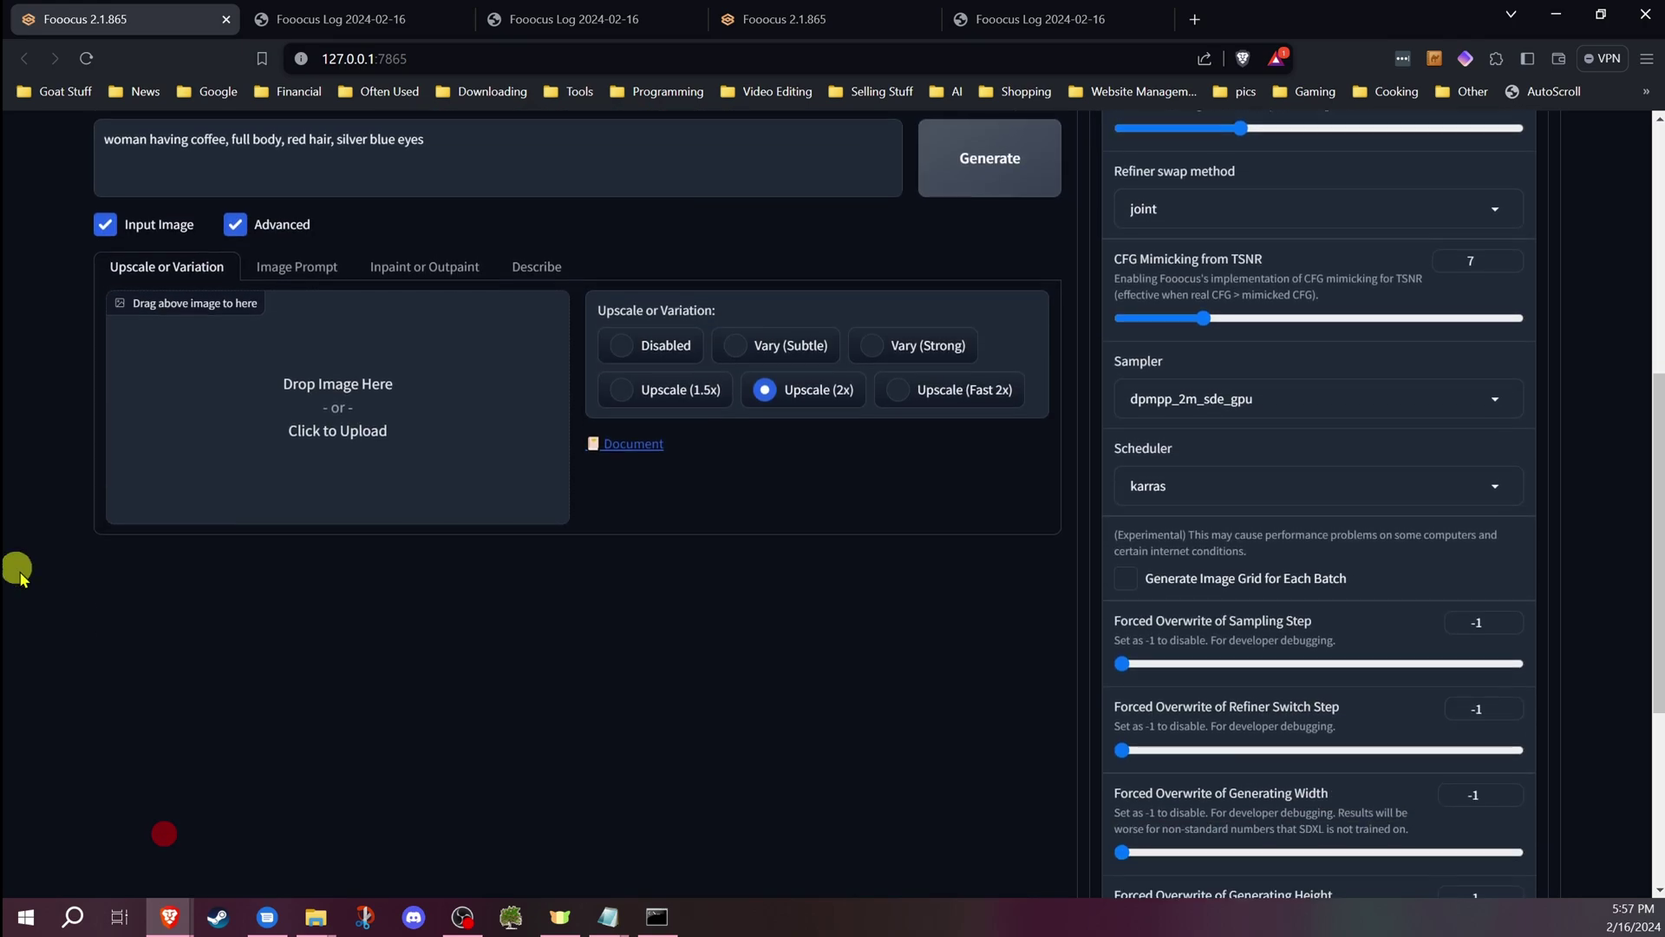
pyautogui.scroll(4, 75, 557)
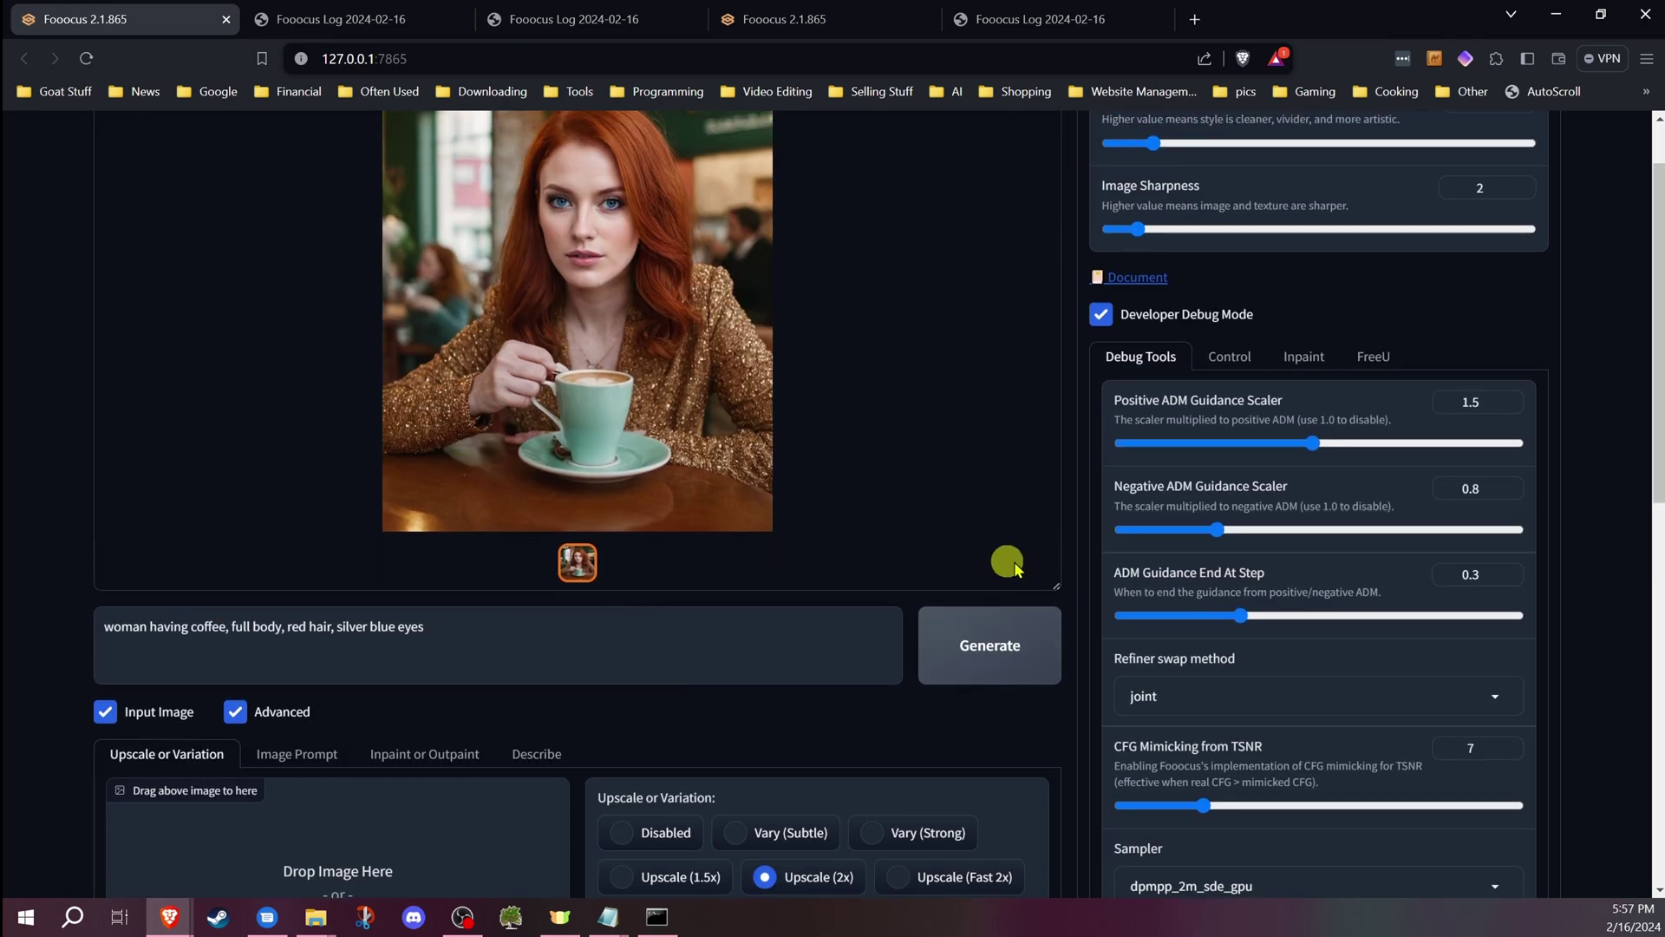
pyautogui.click(1231, 356)
pyautogui.click(1128, 585)
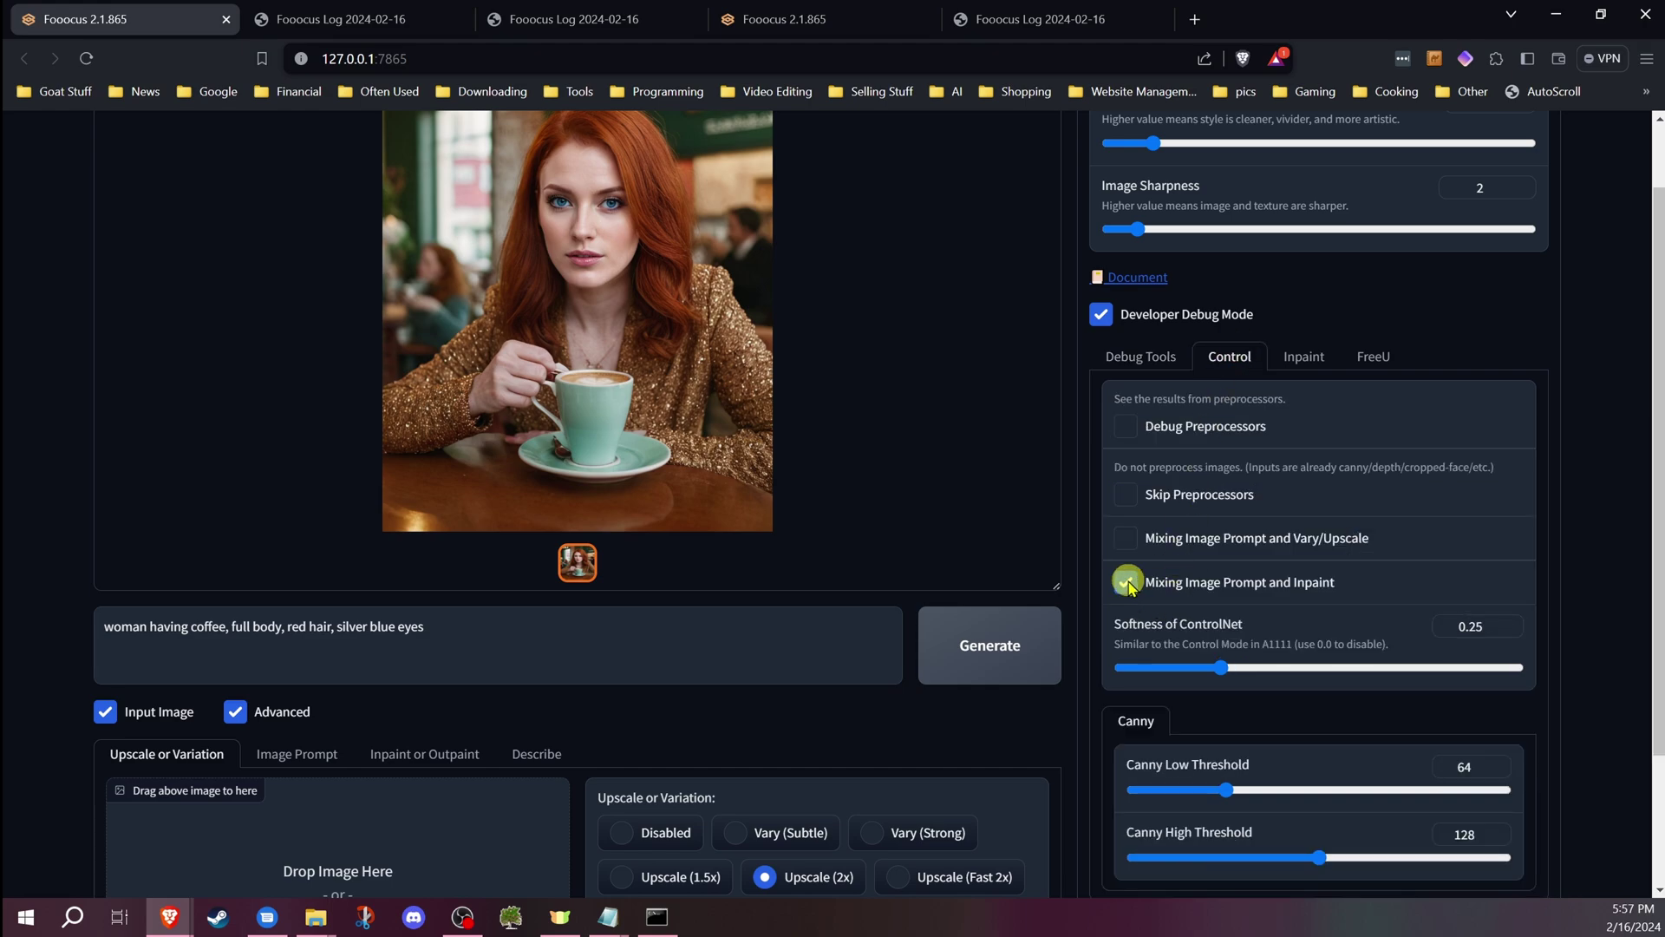
pyautogui.click(1126, 539)
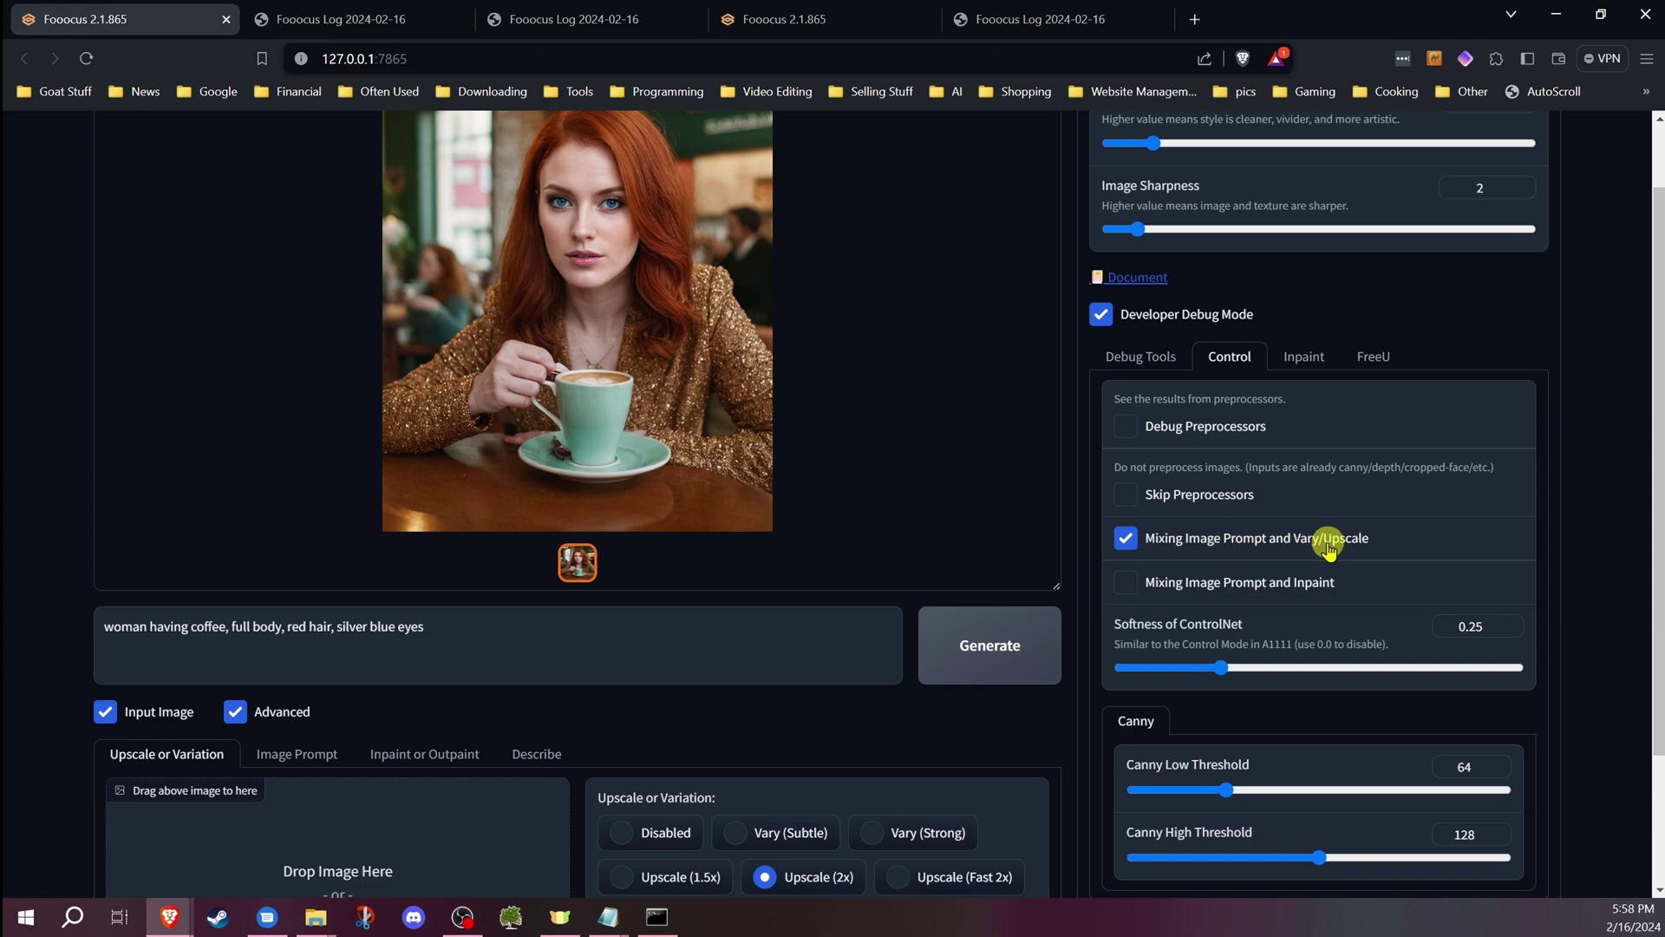
pyautogui.scroll(-2, 1327, 546)
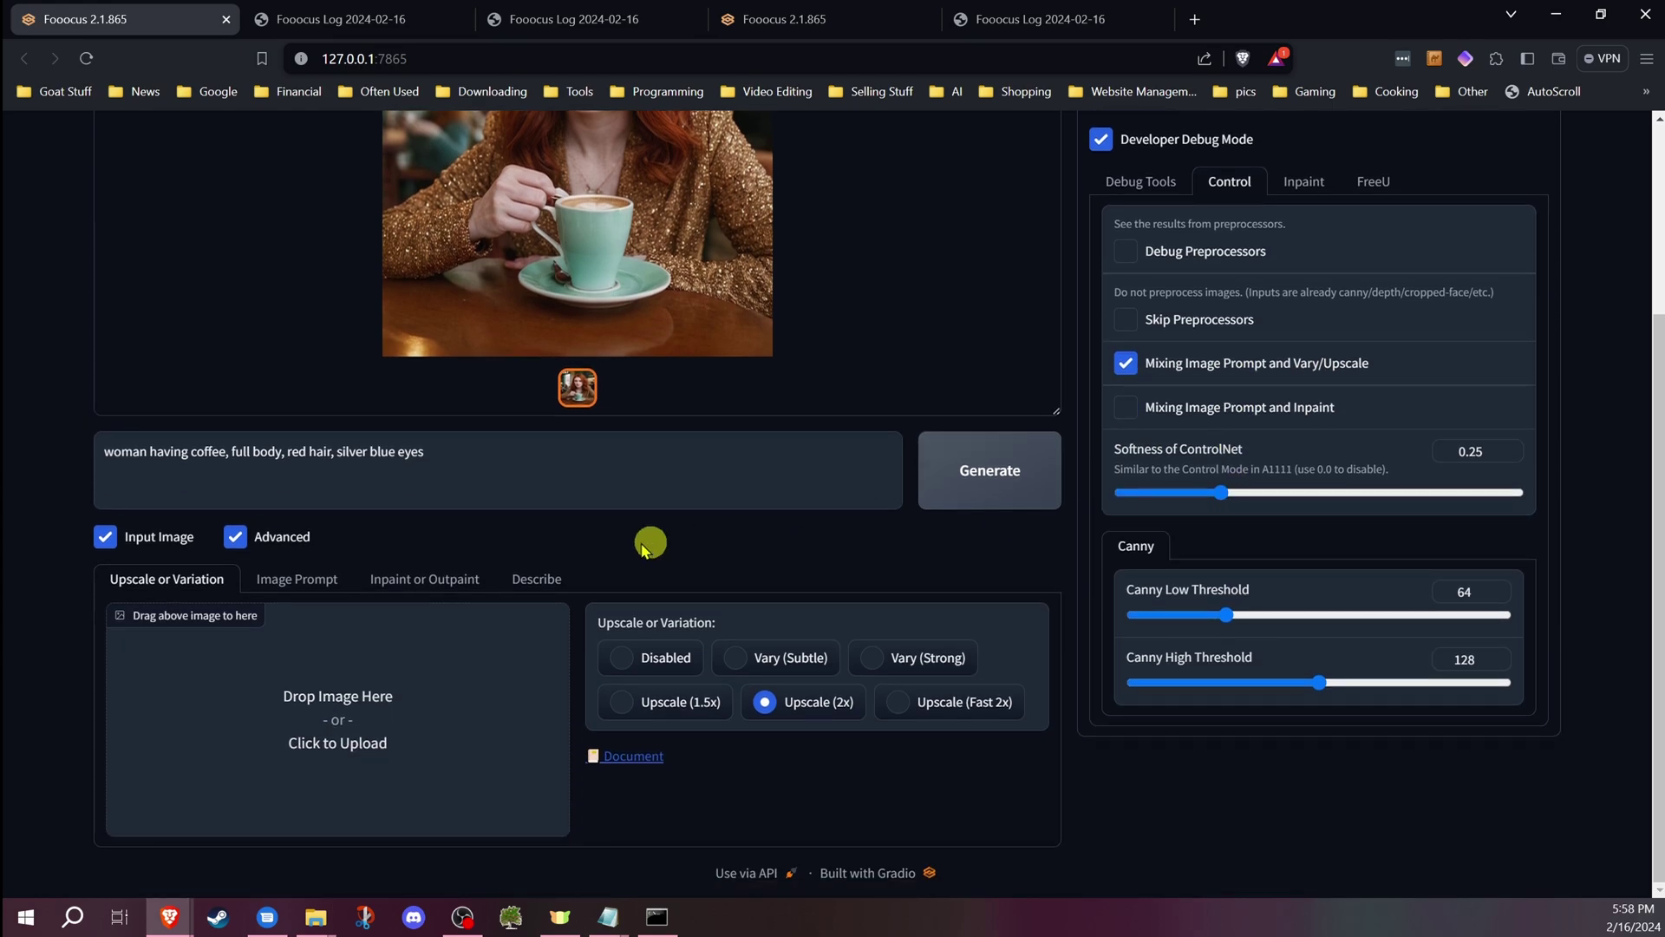
# Choose Vary (Subtle) with the generated coffee portrait as source and check the FaceSwap reference.
pyautogui.click(744, 647)
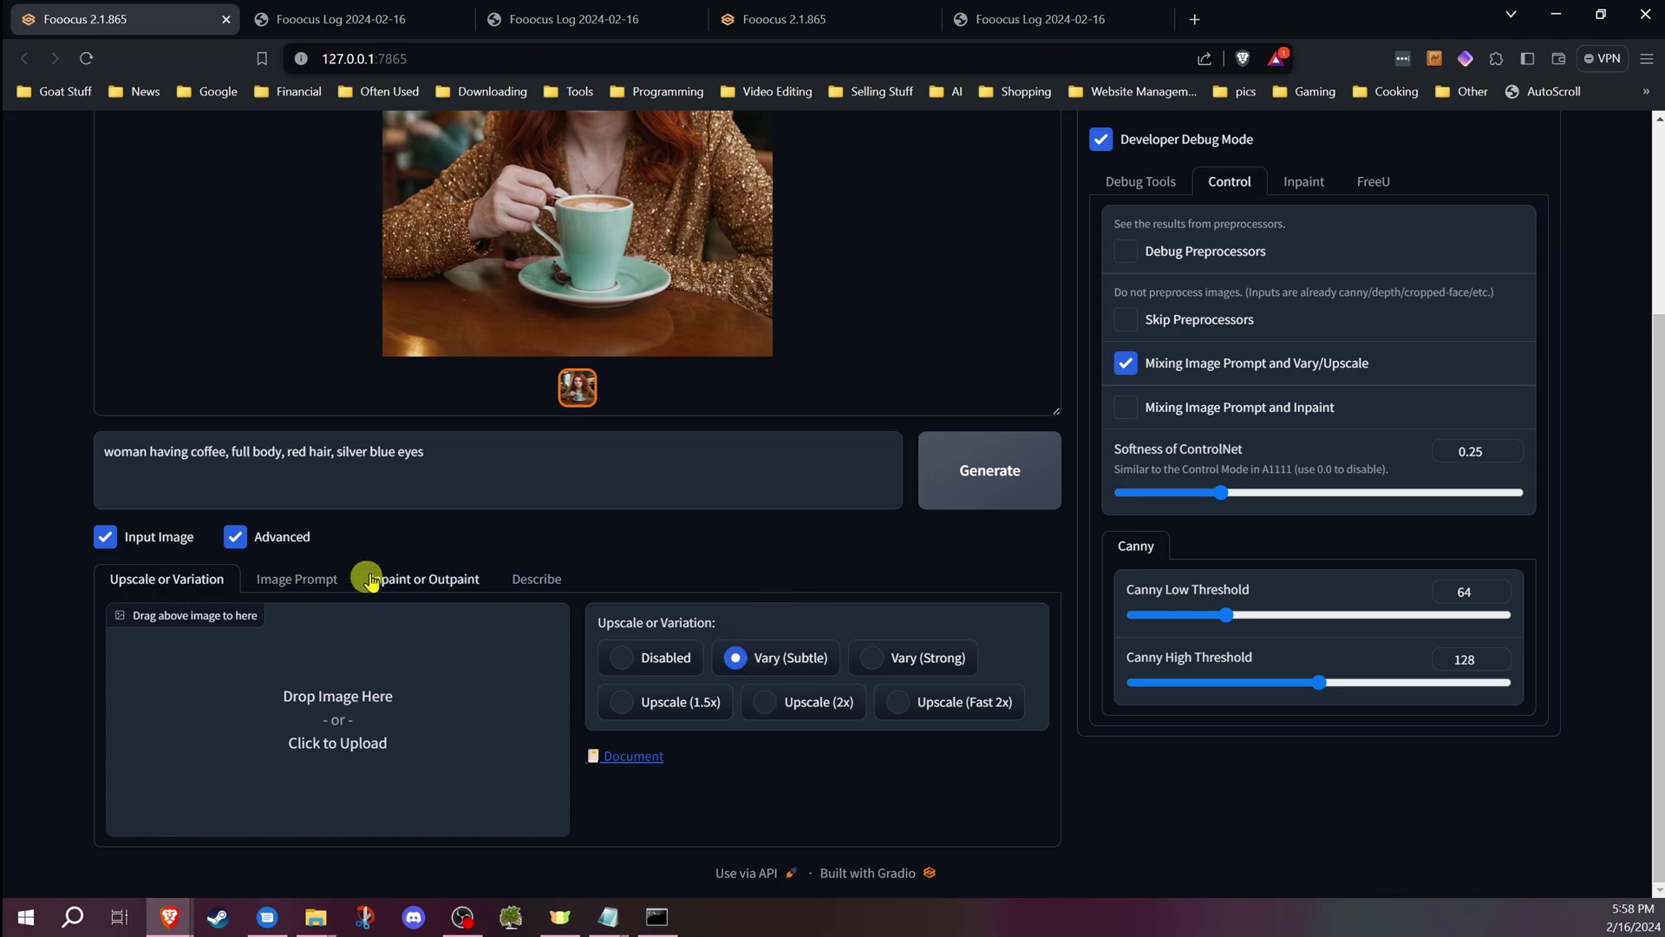
pyautogui.moveTo(552, 234); pyautogui.dragTo(349, 725)
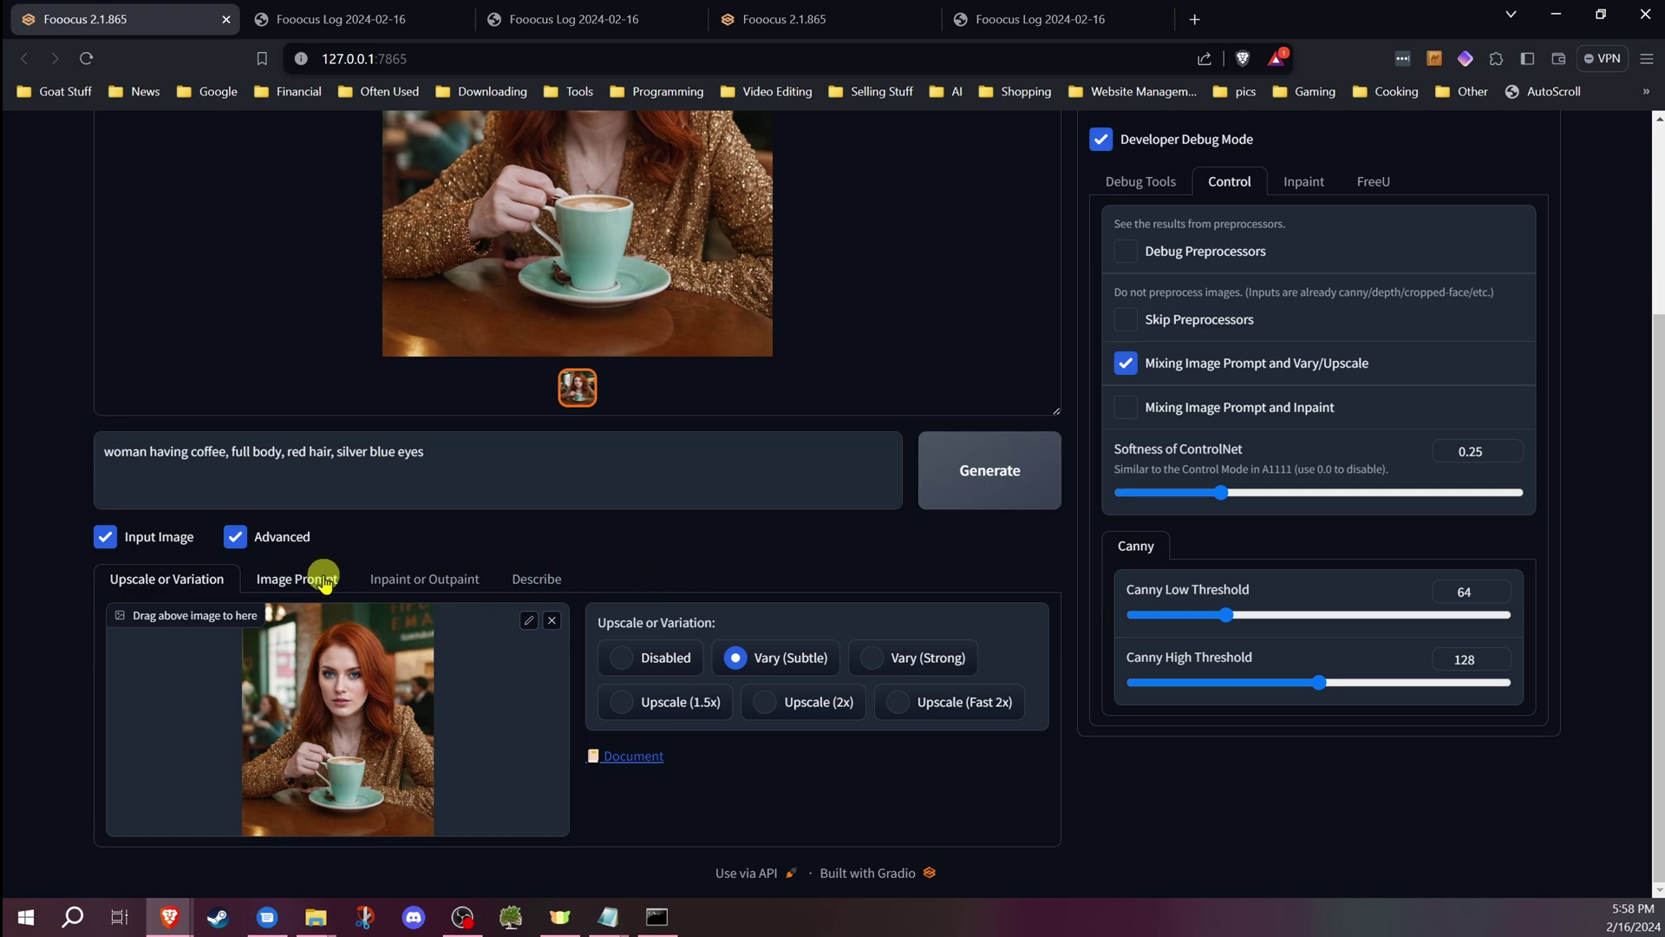
pyautogui.click(298, 581)
pyautogui.scroll(-3, 335, 569)
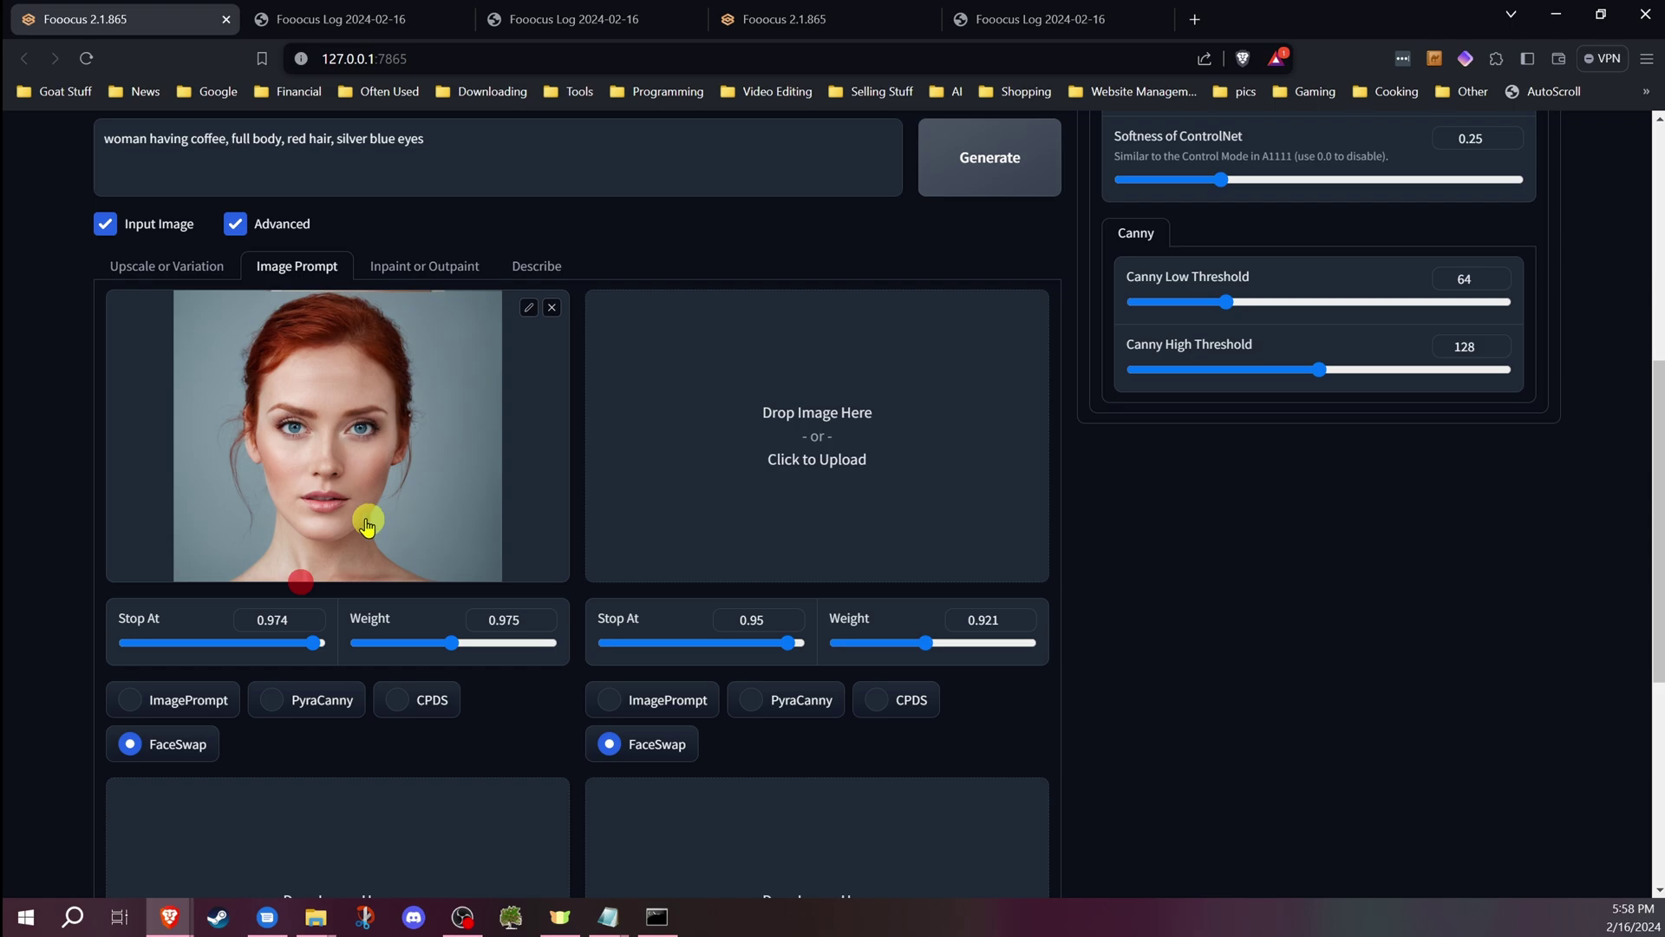
pyautogui.scroll(3, 351, 542)
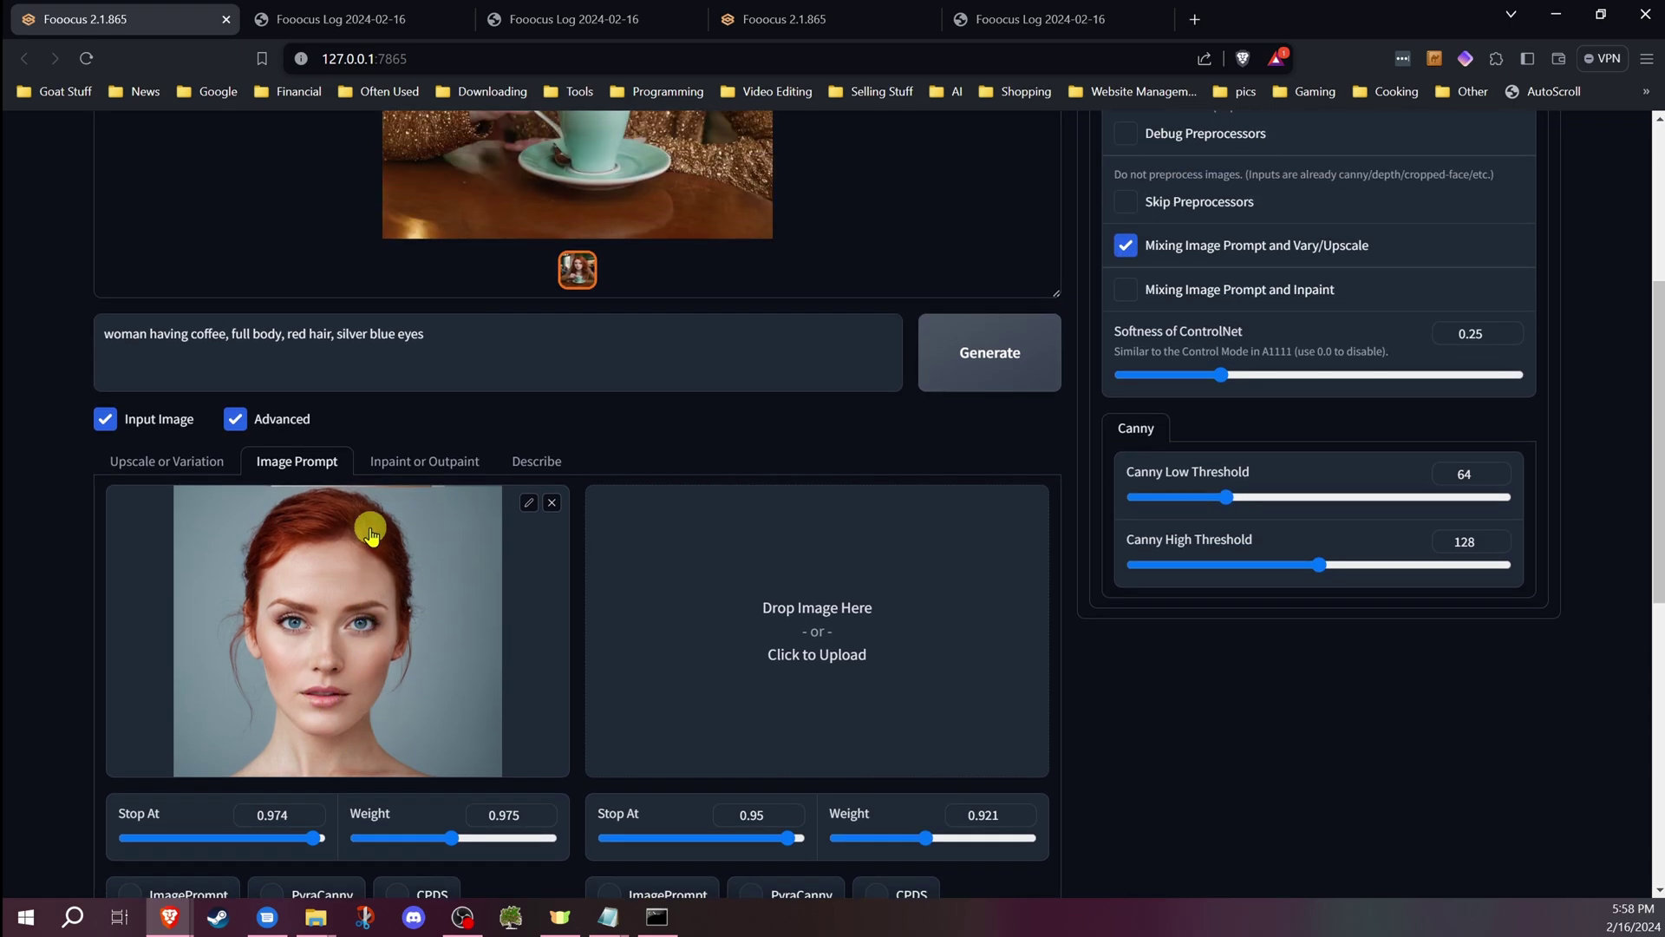
pyautogui.scroll(-1, 344, 630)
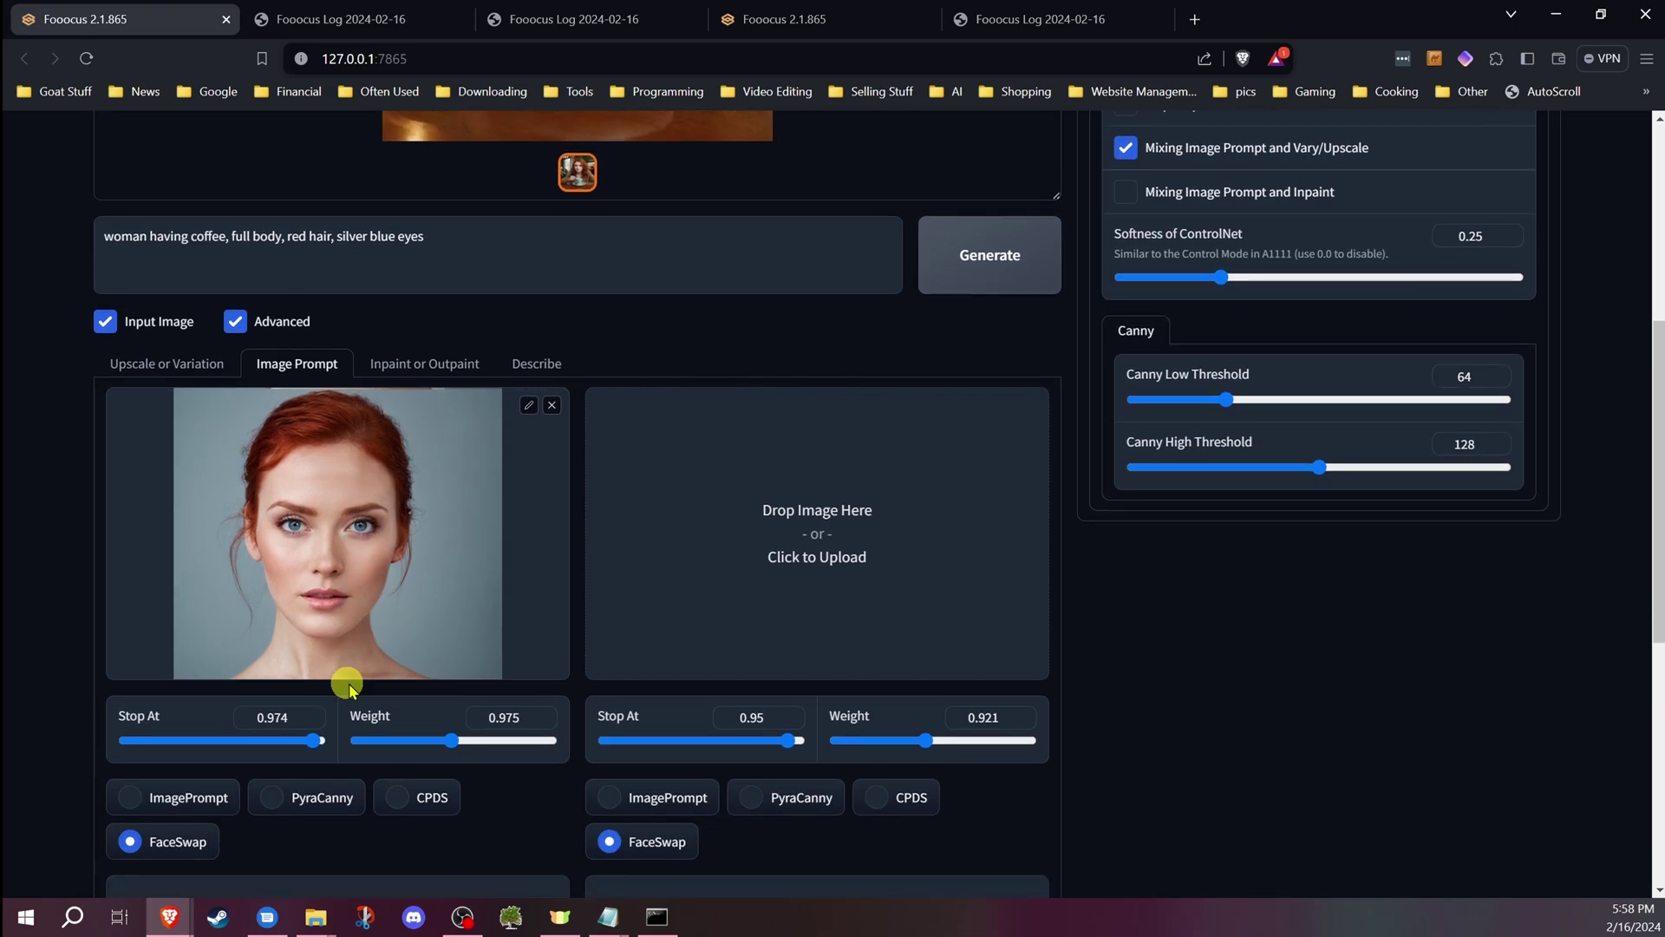
pyautogui.click(166, 362)
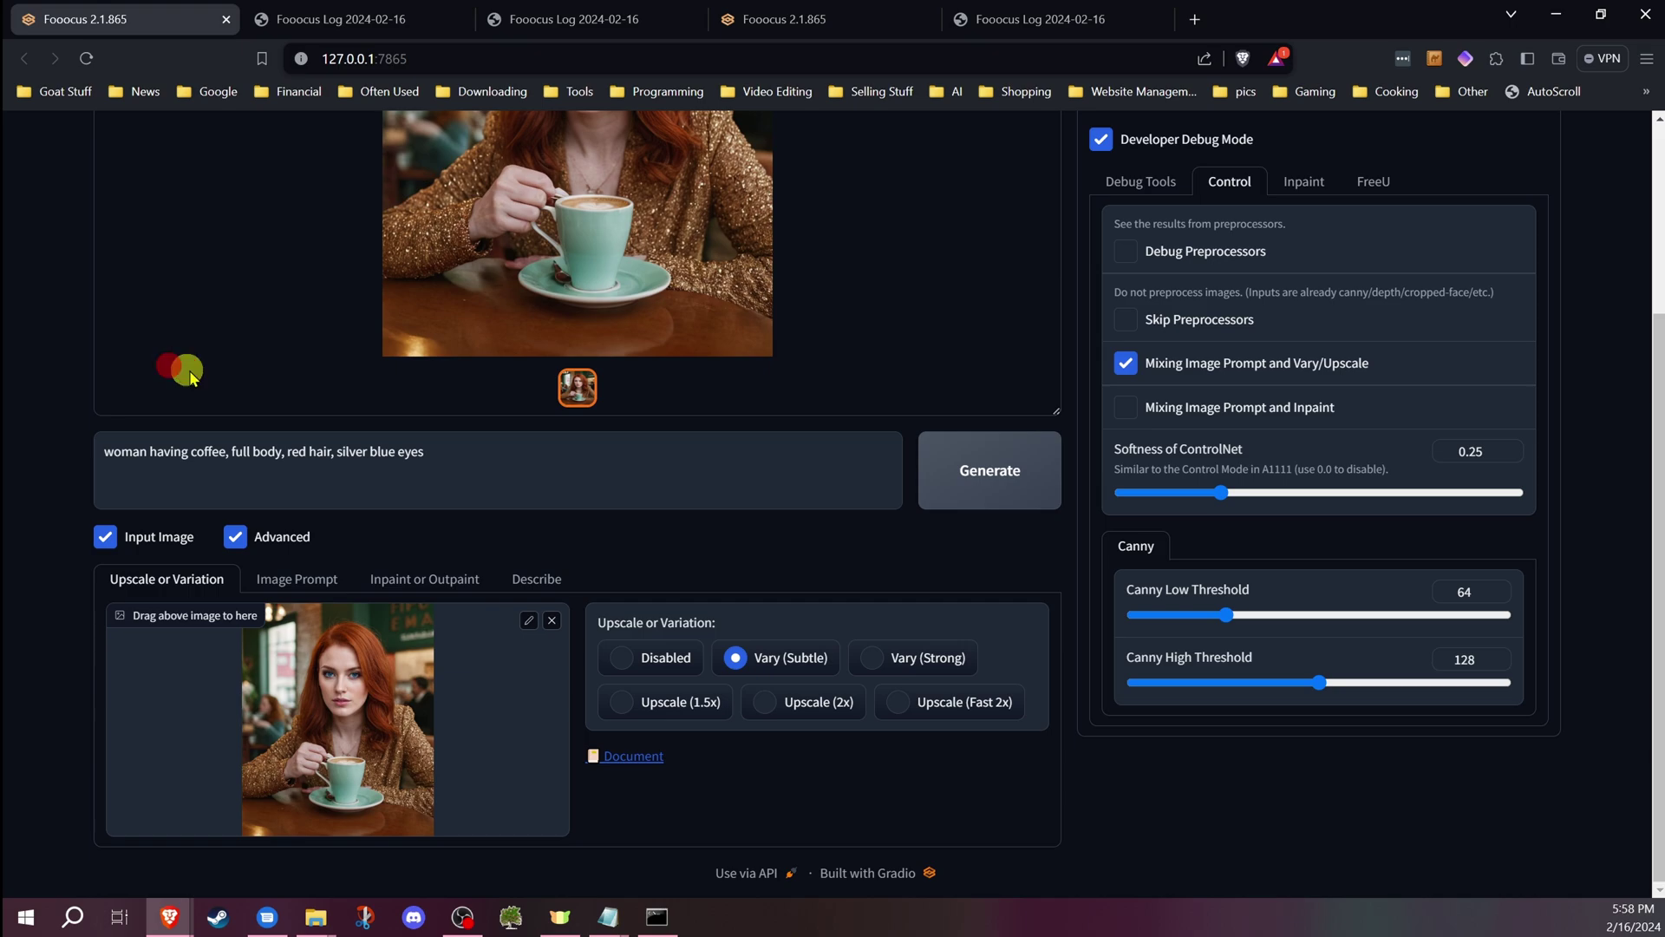
# Remove the masked image from the inpaint canvas and place the cursor after 'hair,' in the prompt.
pyautogui.click(416, 579)
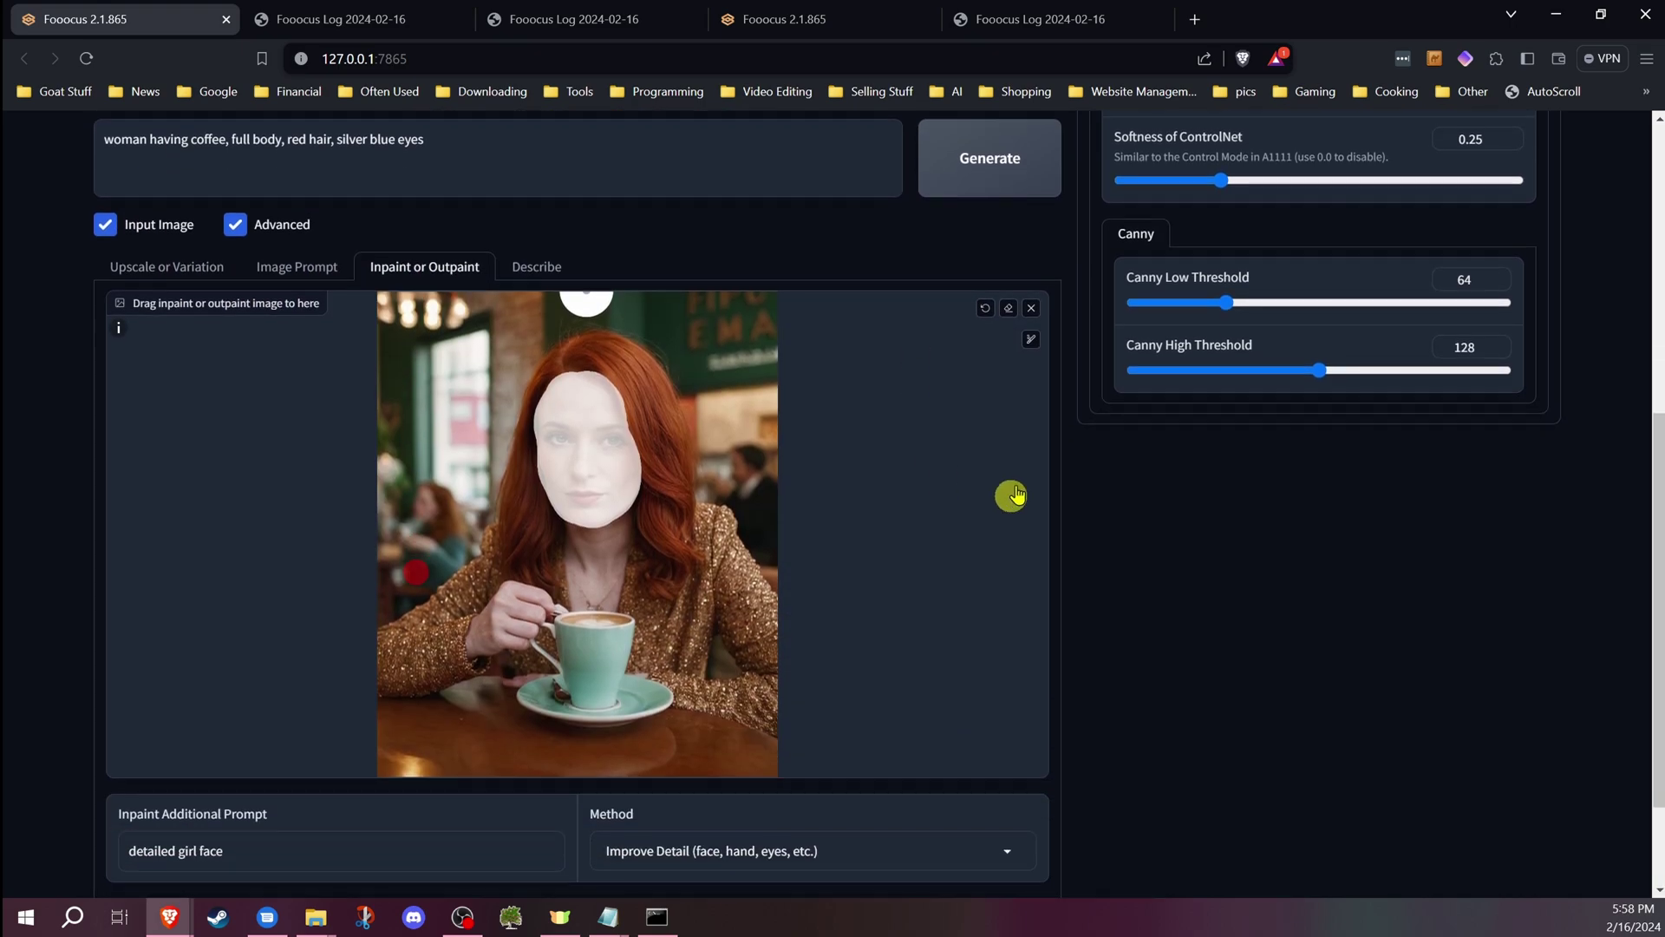
pyautogui.click(1028, 307)
pyautogui.click(153, 267)
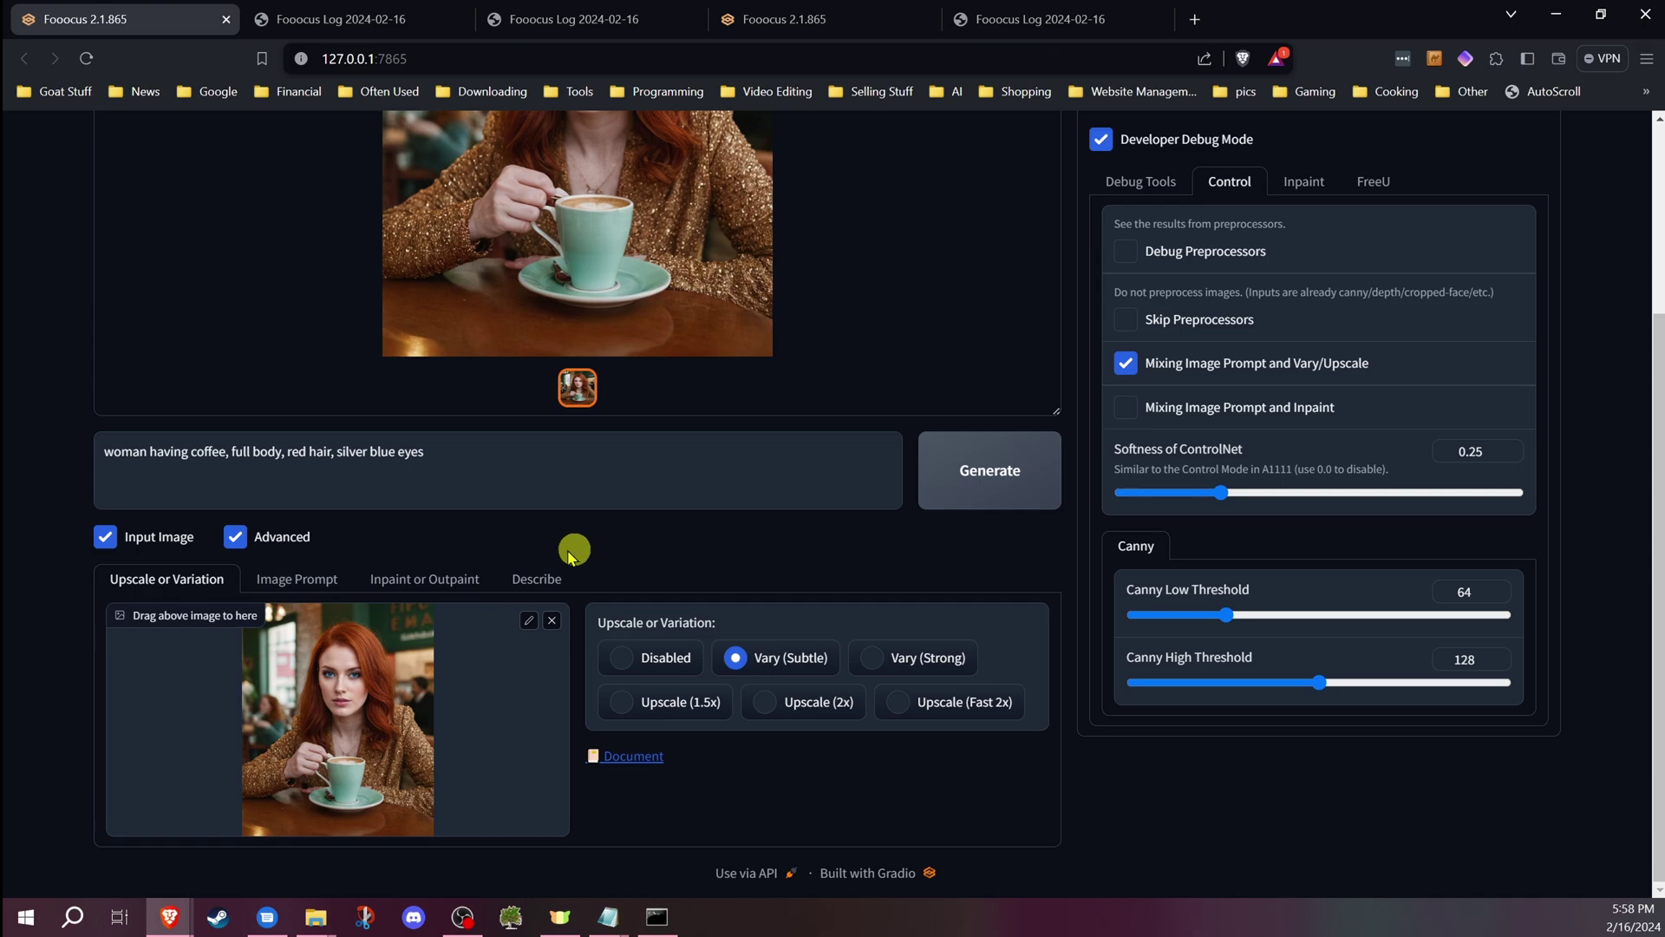
pyautogui.scroll(2, 391, 514)
pyautogui.scroll(-2, 560, 469)
pyautogui.click(335, 516)
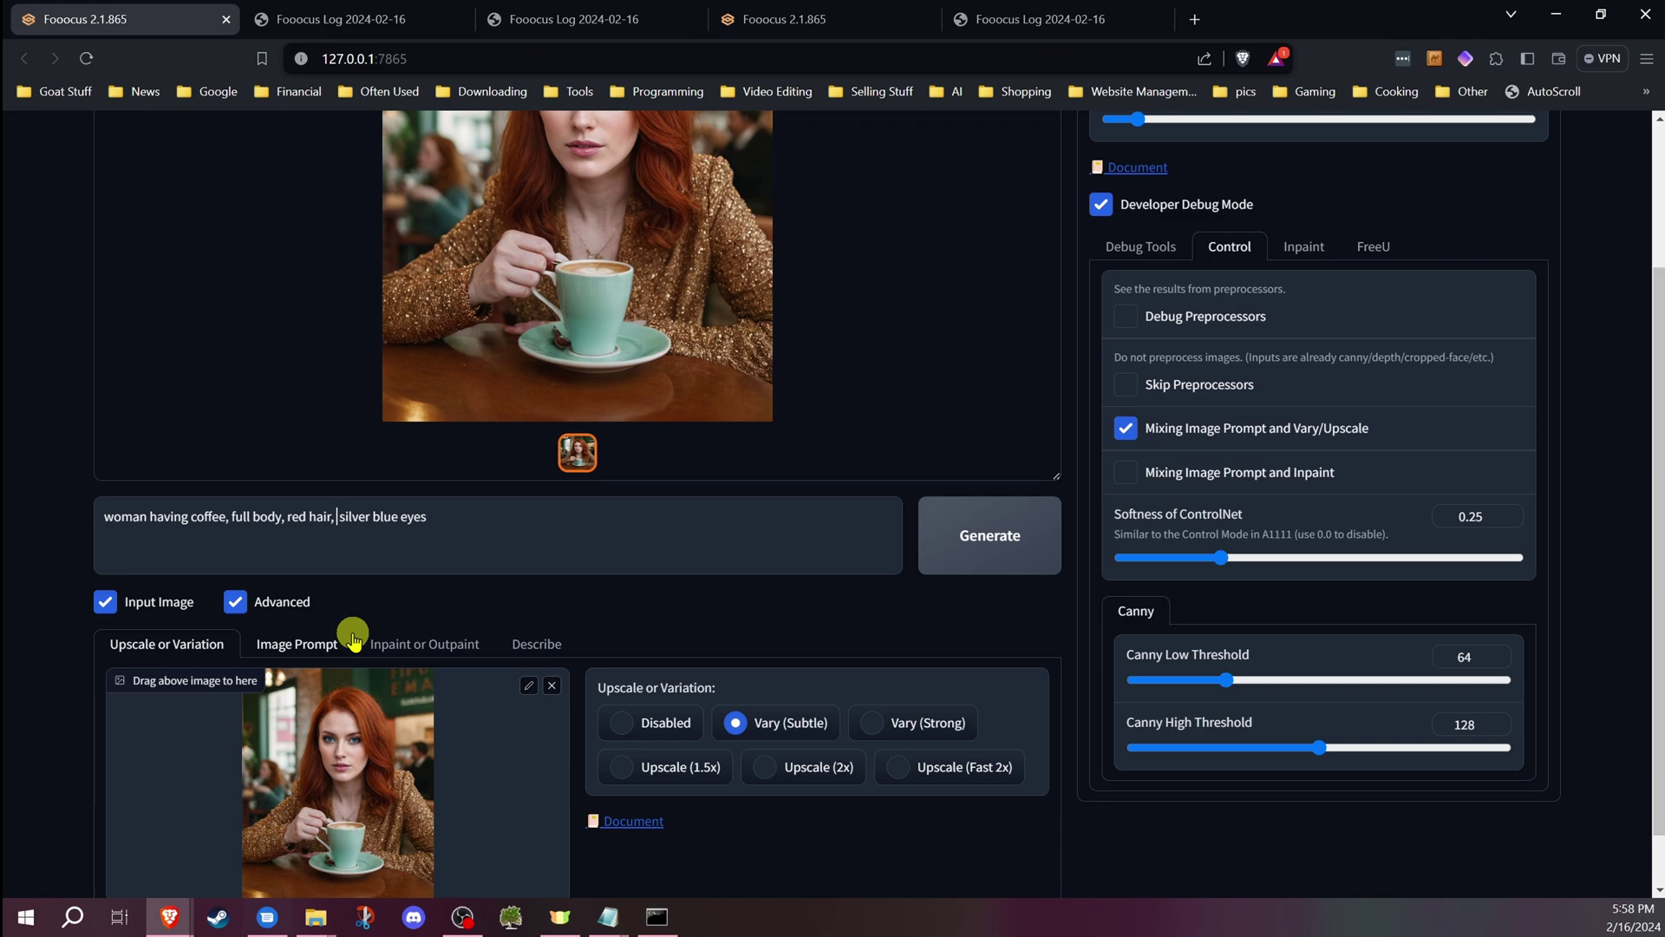
pyautogui.write('big smile,')
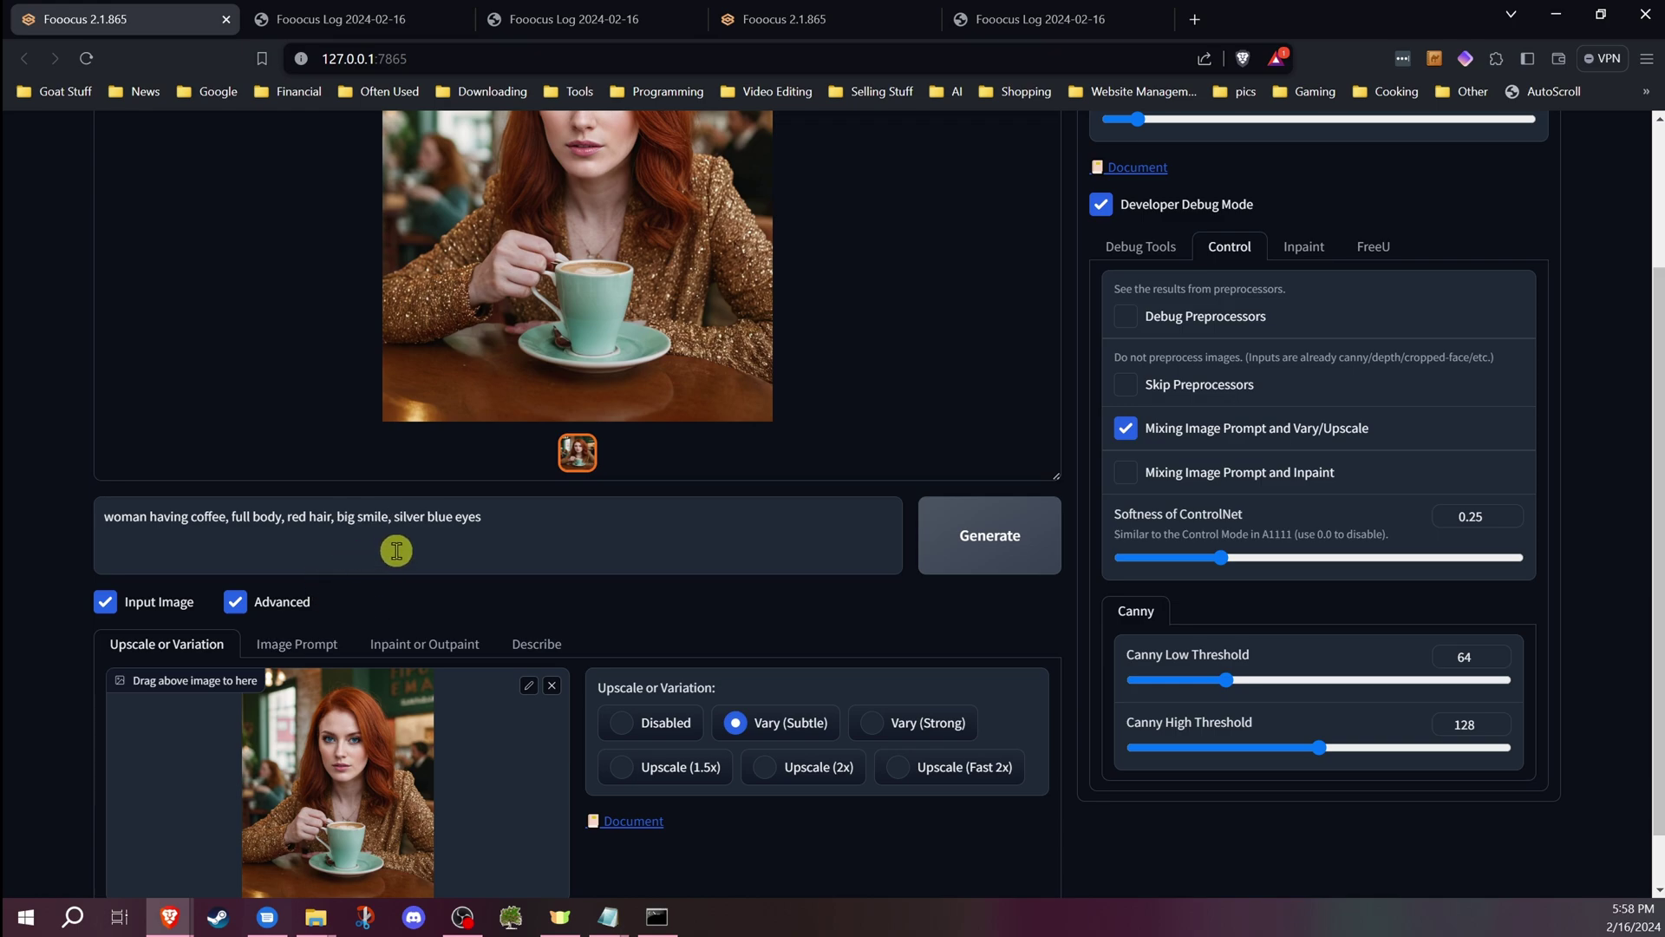
# Weight the phrase 'big smile' to 1.3 in the prompt and go to the FaceSwap image prompt settings.
pyautogui.moveTo(336, 517); pyautogui.dragTo(389, 517)
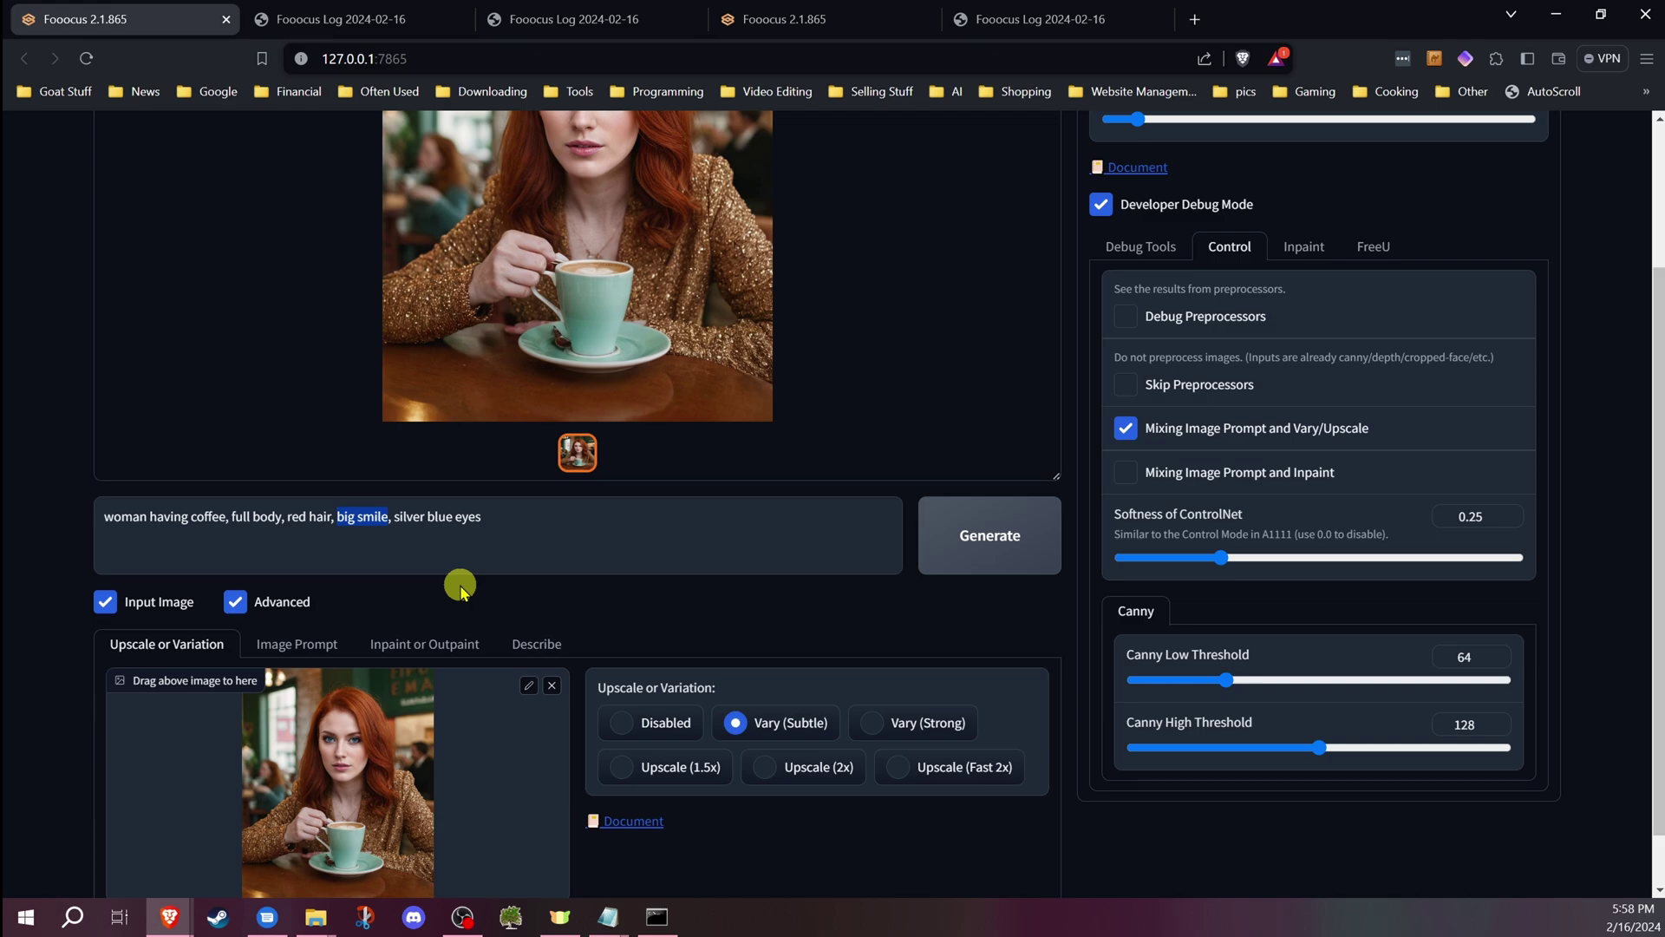
pyautogui.hotkey('ctrl', 'Up')
pyautogui.hotkey('ctrl', 'Up')
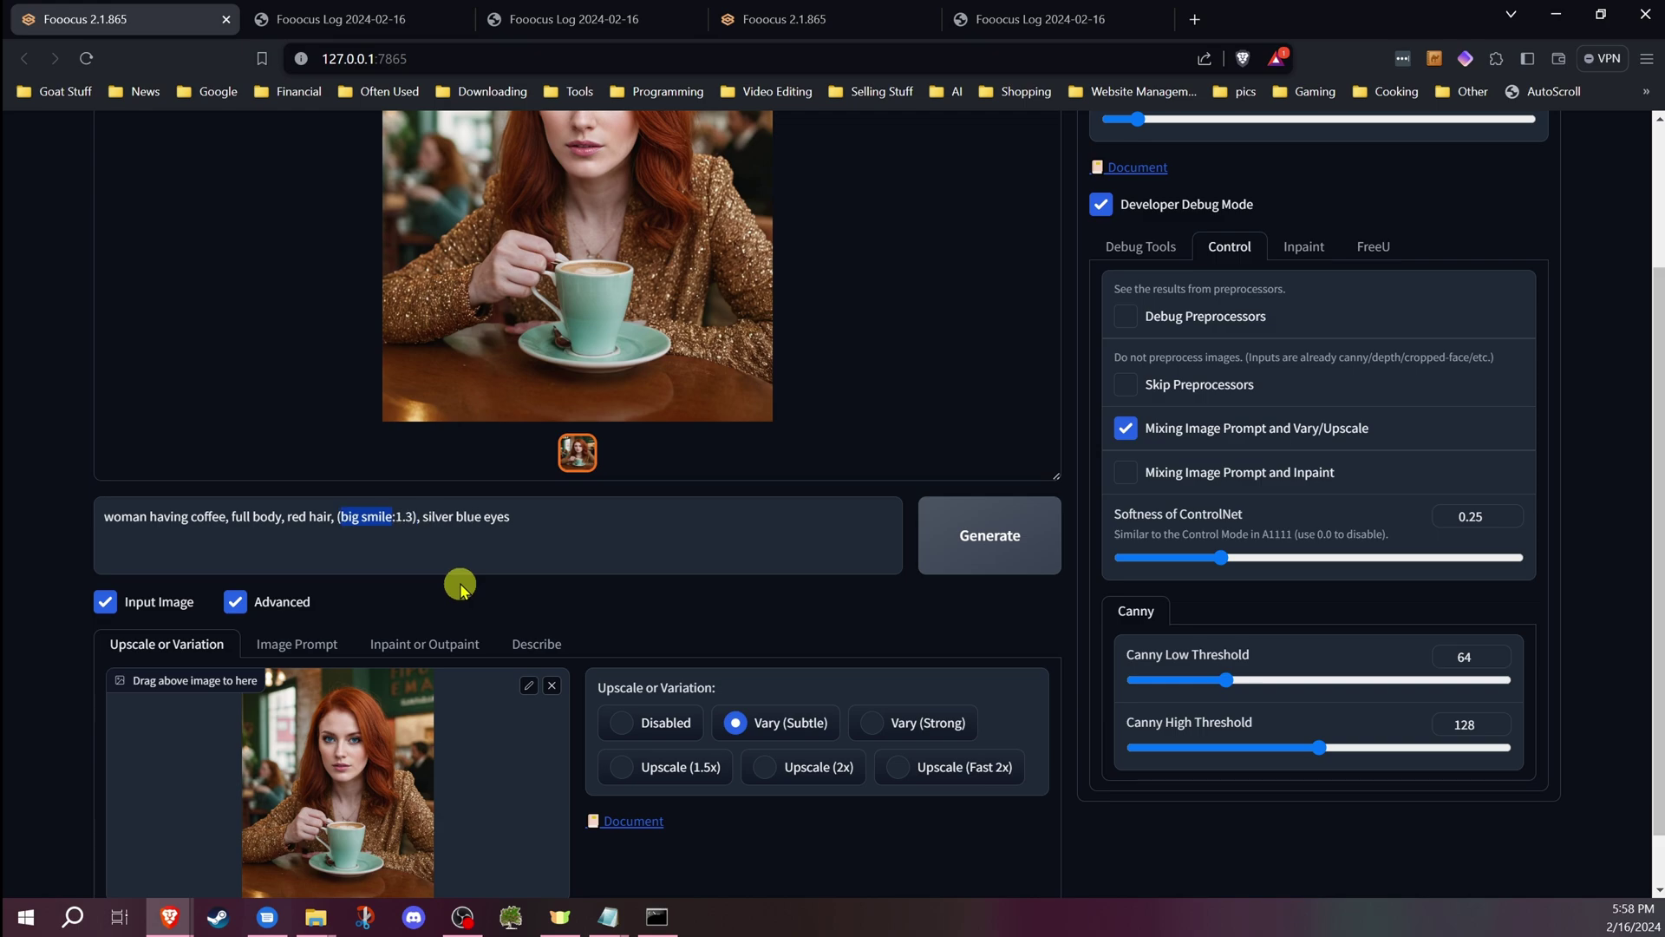
pyautogui.click(519, 514)
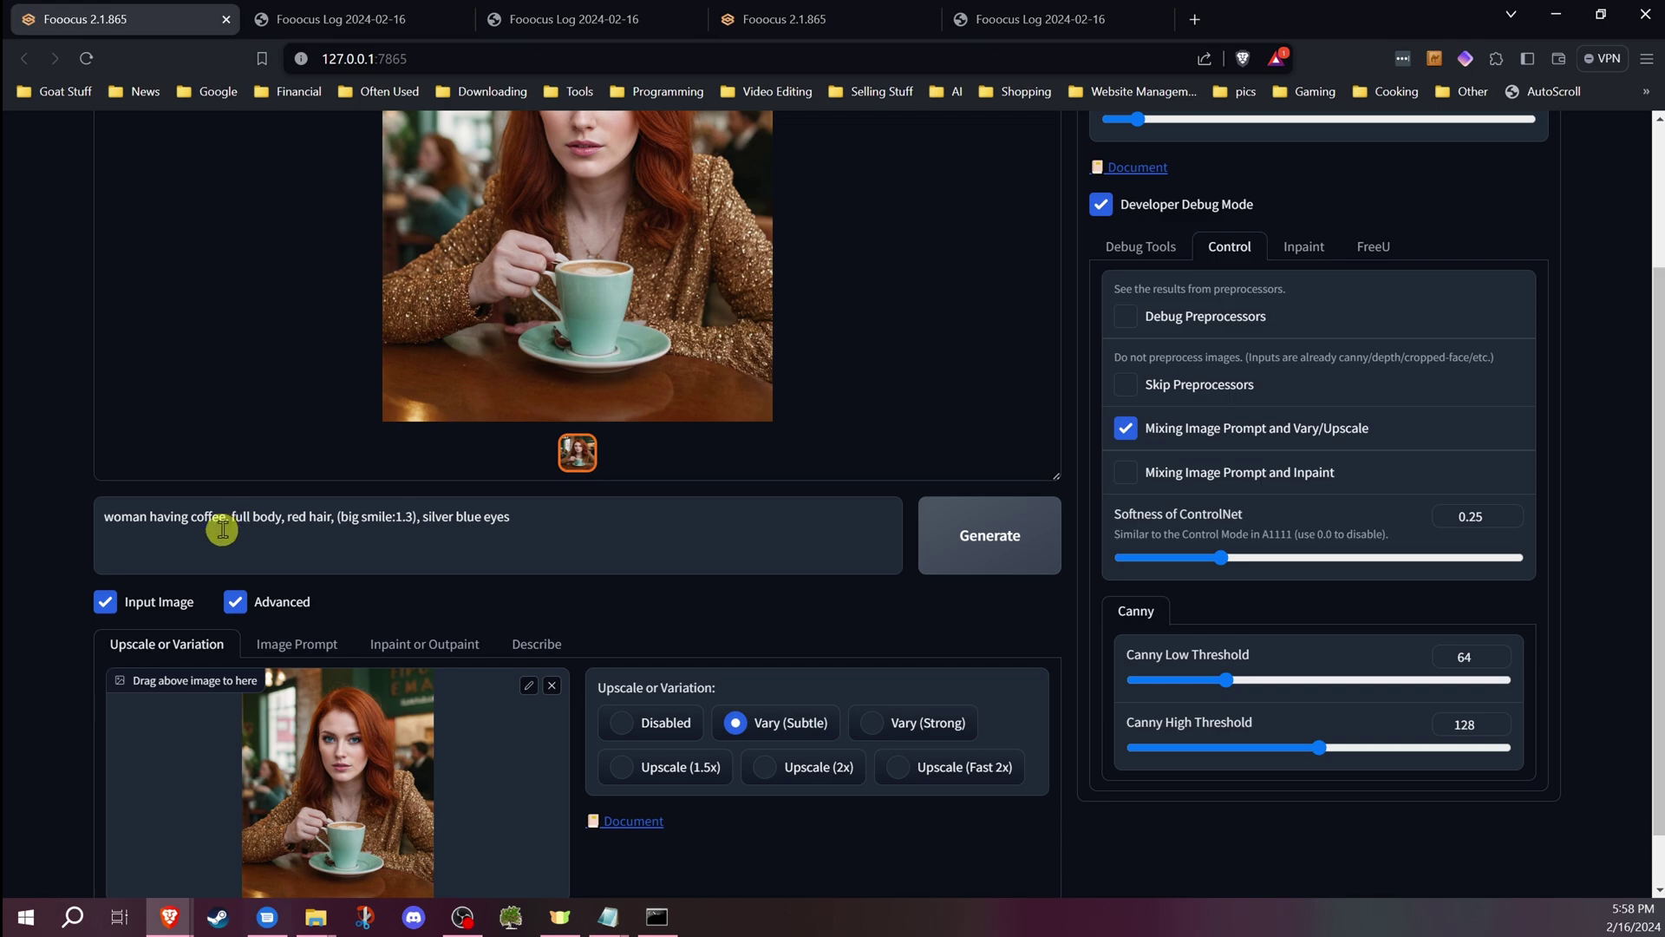
pyautogui.click(297, 644)
pyautogui.scroll(-4, 300, 585)
pyautogui.moveTo(313, 536); pyautogui.dragTo(272, 537)
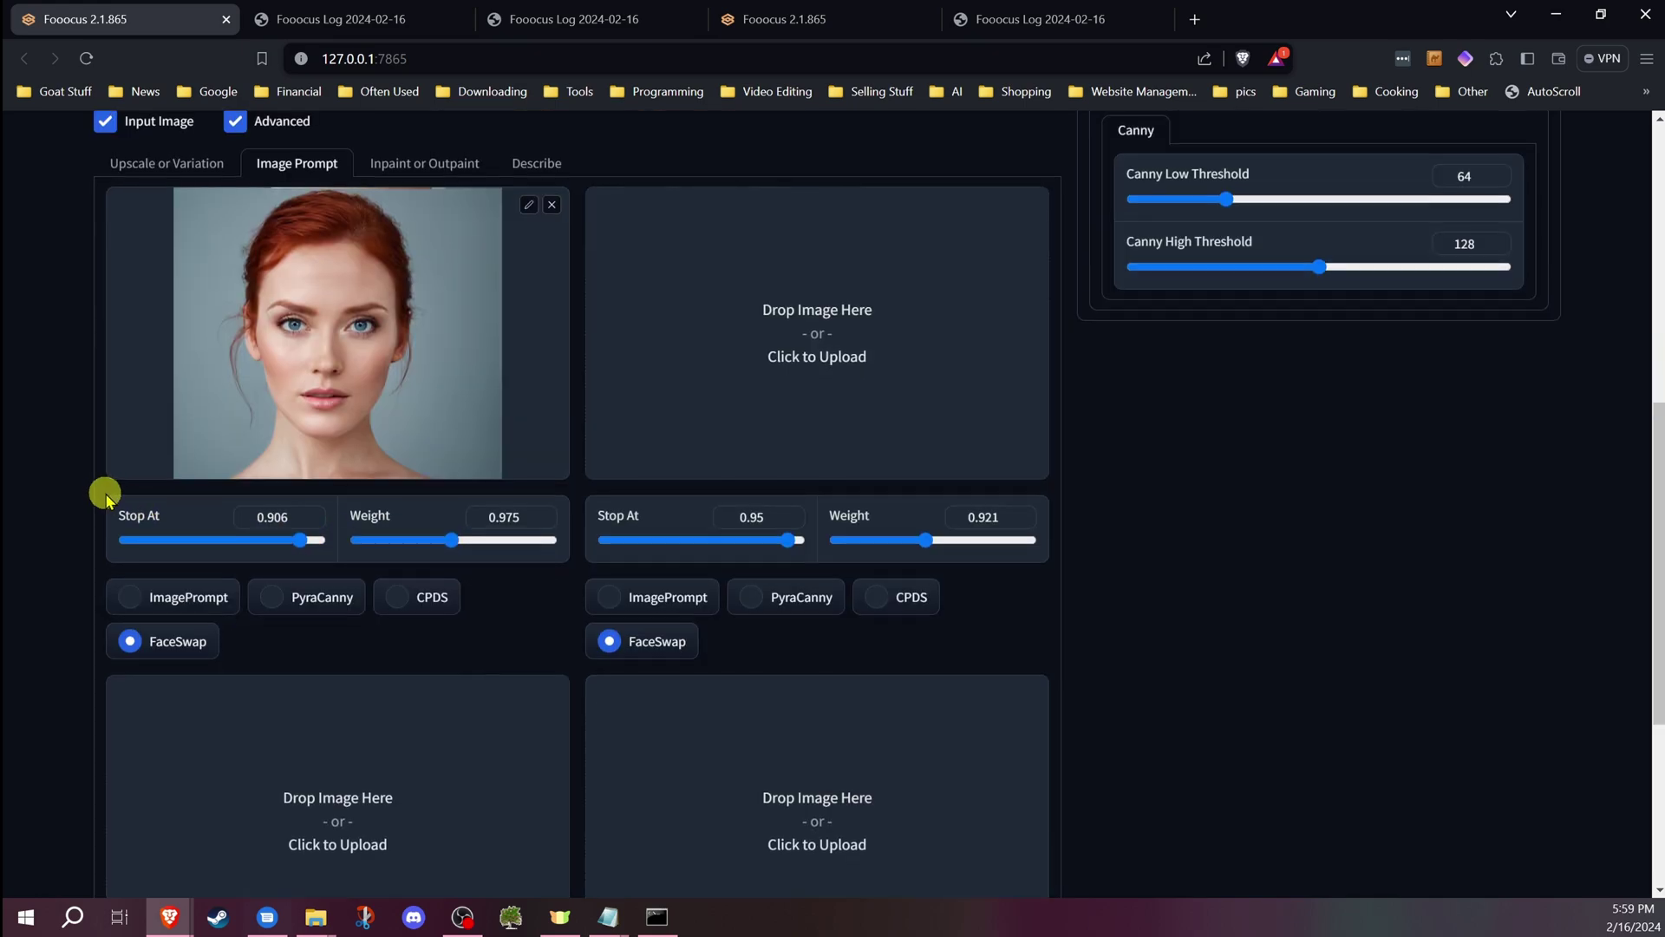
pyautogui.scroll(3, 105, 495)
pyautogui.scroll(3, 345, 485)
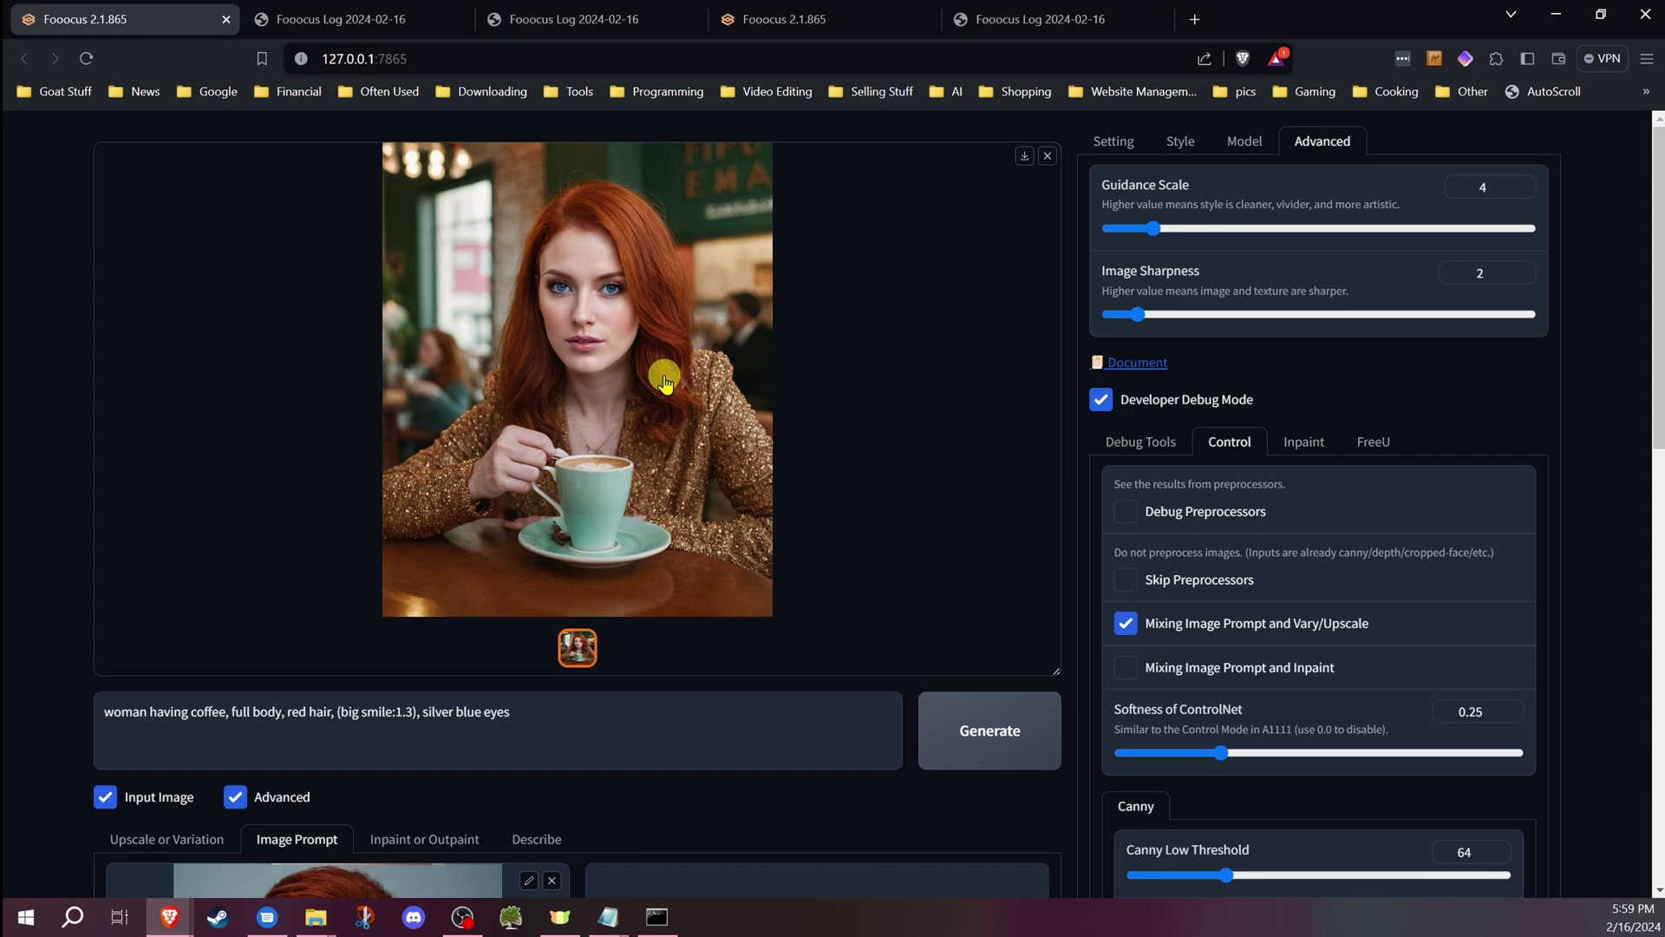
pyautogui.hotkey('ctrl', 'Return')
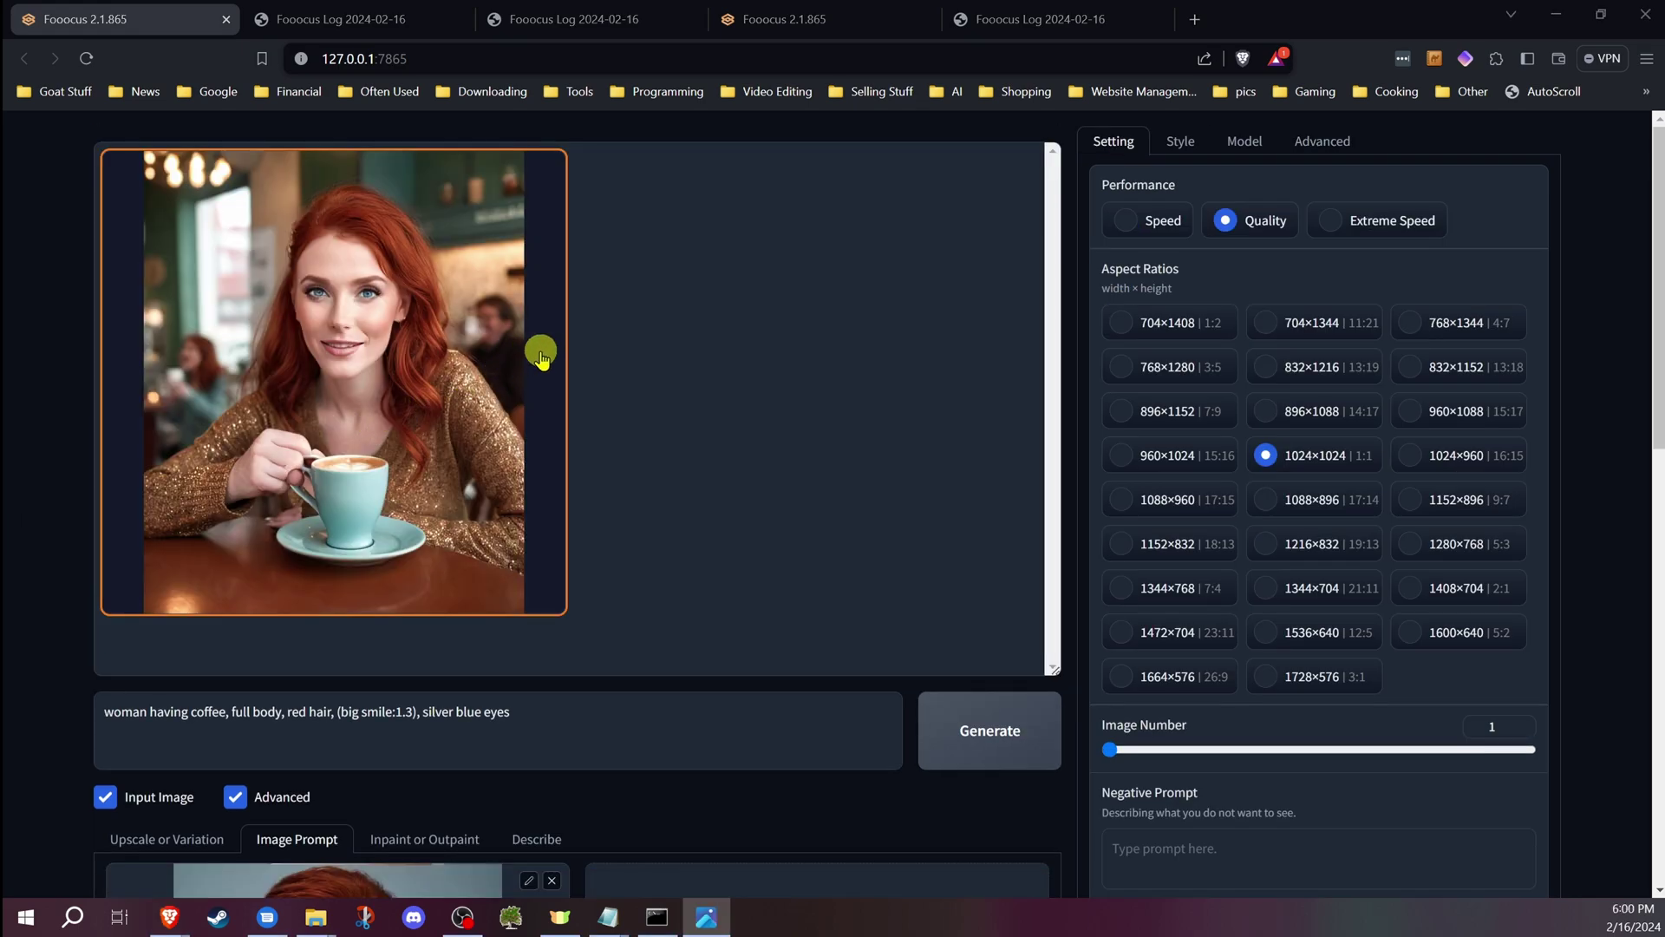
pyautogui.scroll(-2, 547, 437)
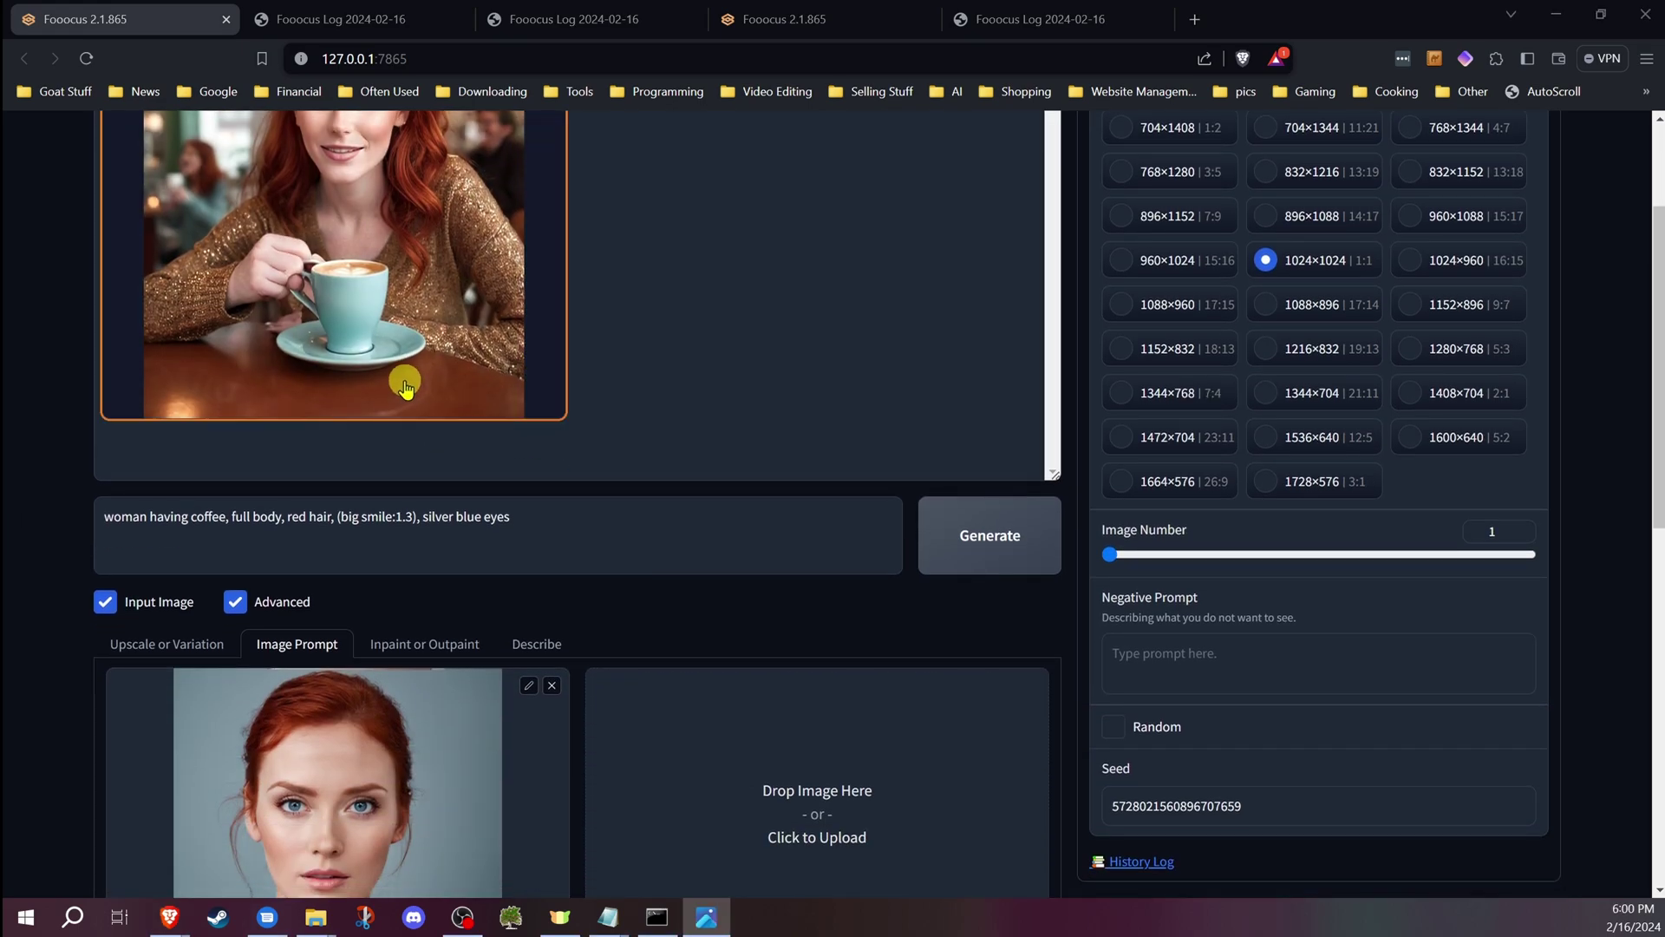
pyautogui.scroll(2, 416, 388)
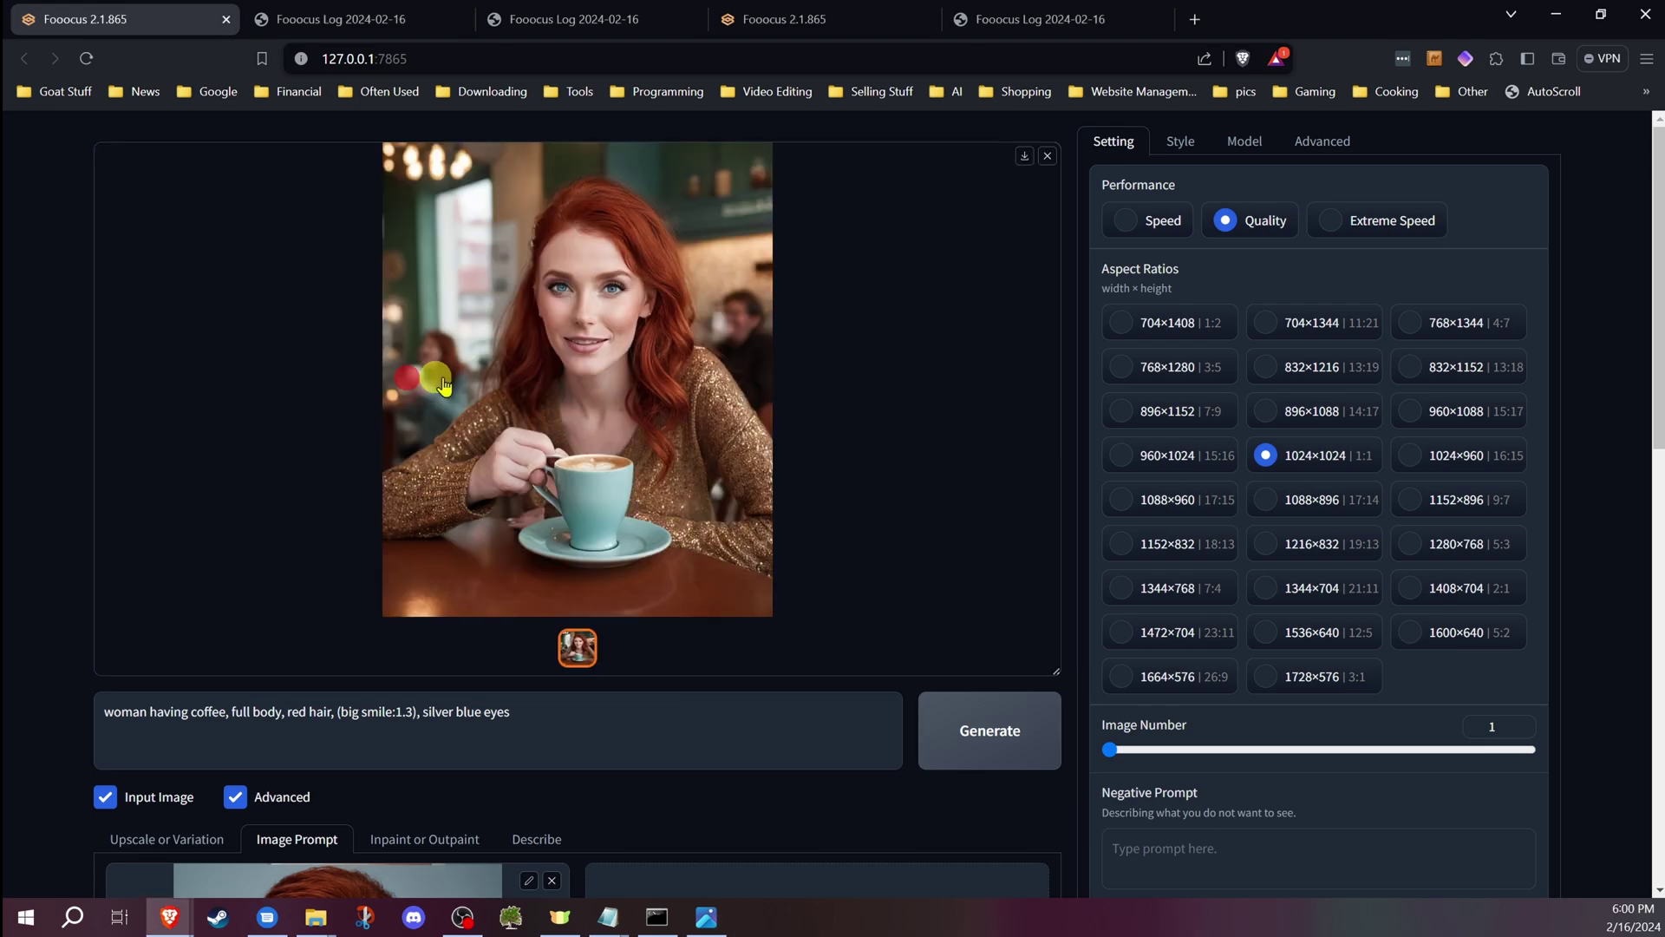
pyautogui.click(566, 349)
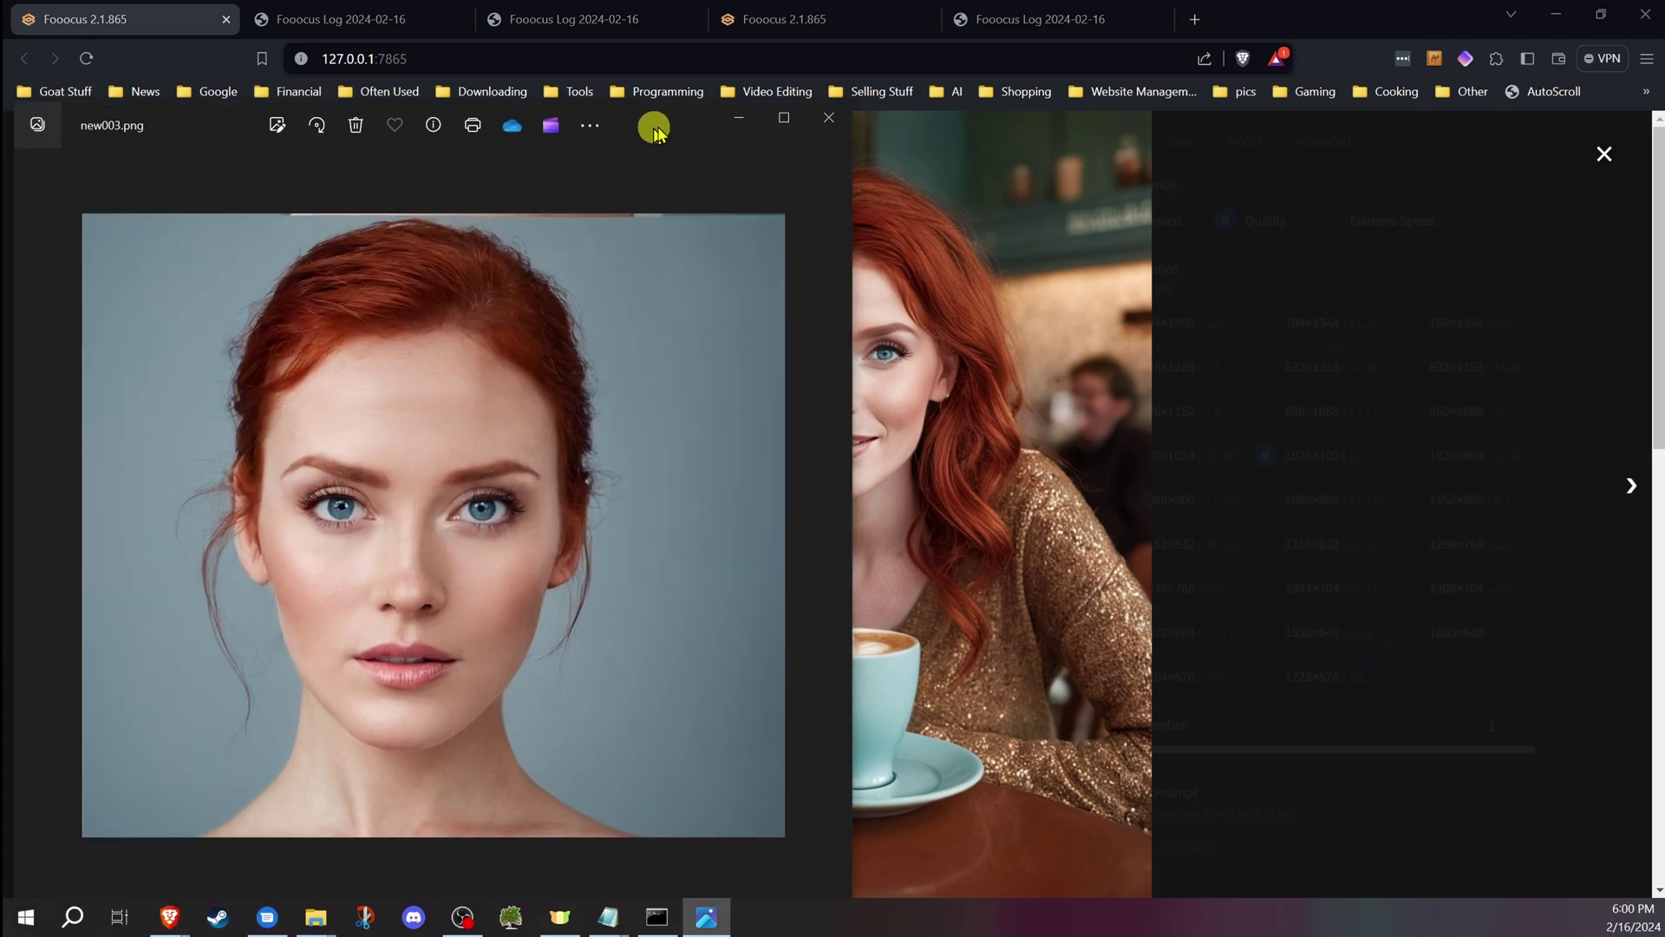
pyautogui.moveTo(655, 126)
pyautogui.mouseDown()
pyautogui.moveTo(515, 60)
pyautogui.moveTo(476, 75)
pyautogui.mouseUp()
pyautogui.click(820, 416)
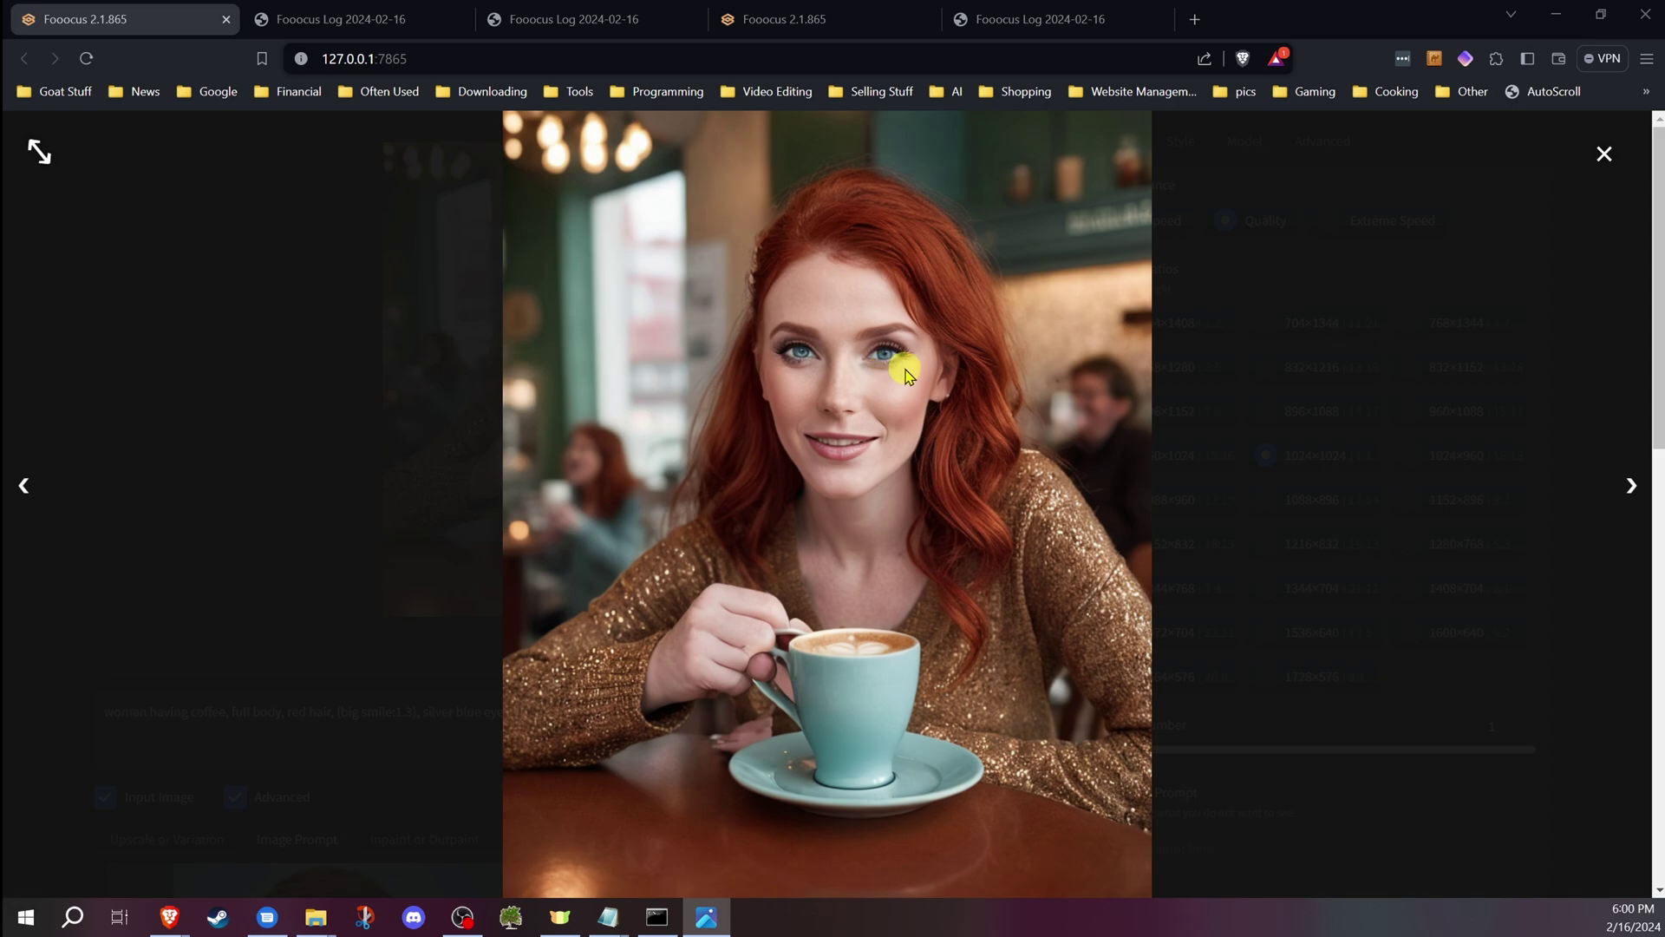
pyautogui.click(1603, 154)
pyautogui.scroll(-3, 594, 390)
pyautogui.scroll(-1, 509, 669)
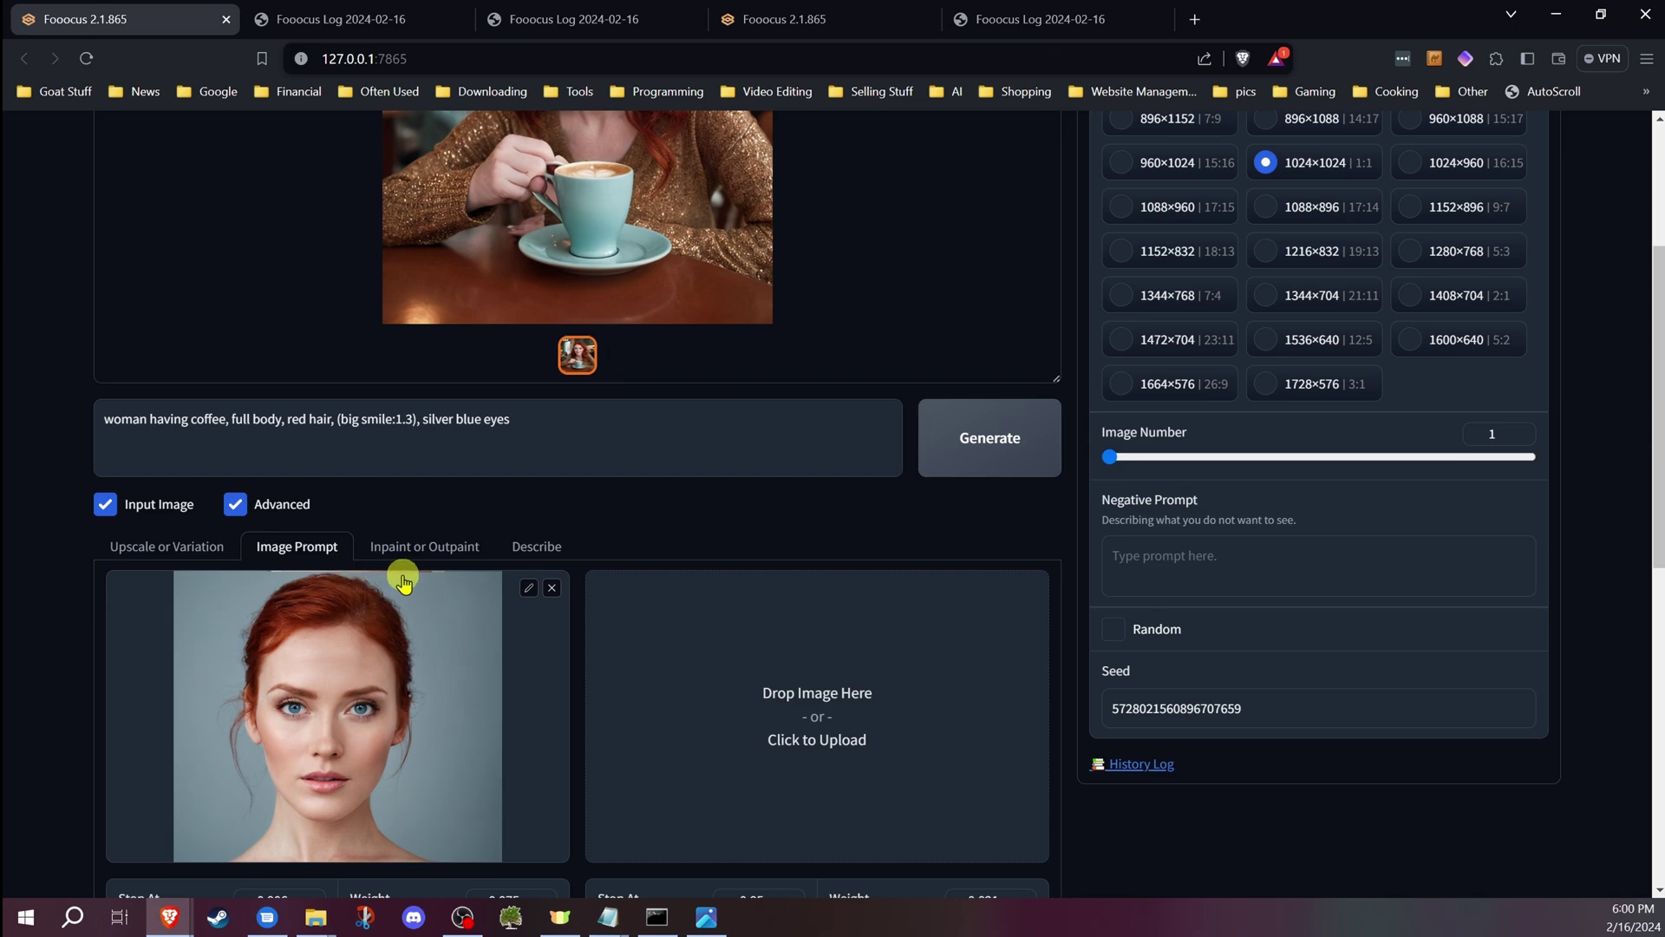
pyautogui.scroll(2, 53, 573)
pyautogui.scroll(-2, 68, 580)
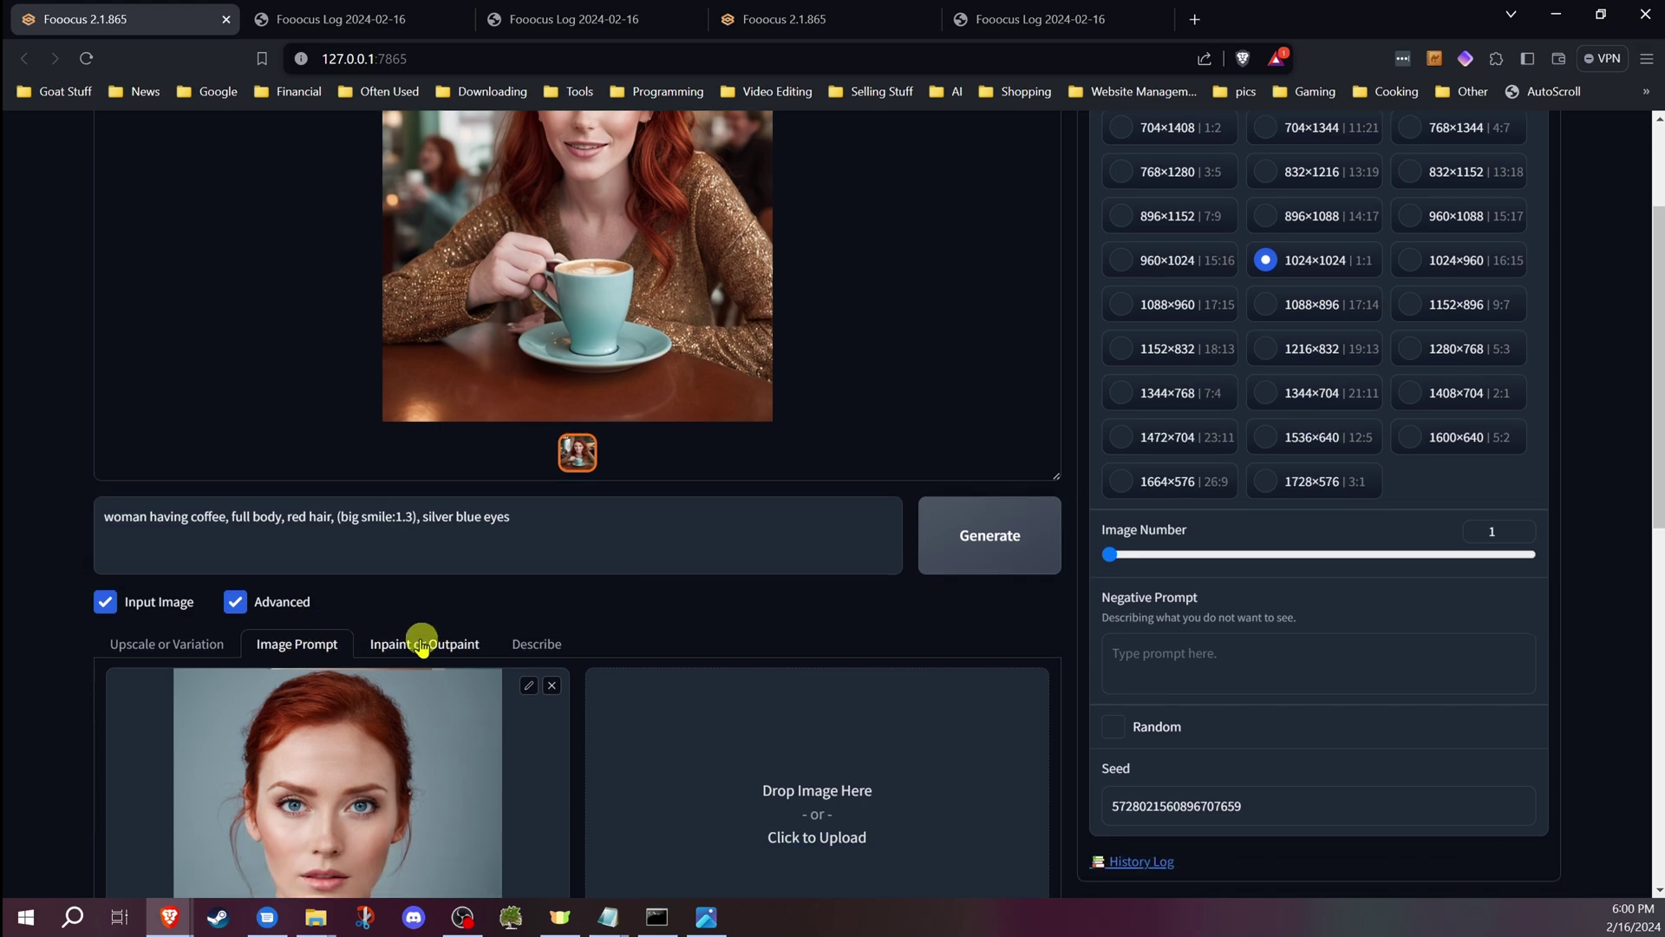
pyautogui.scroll(2, 418, 647)
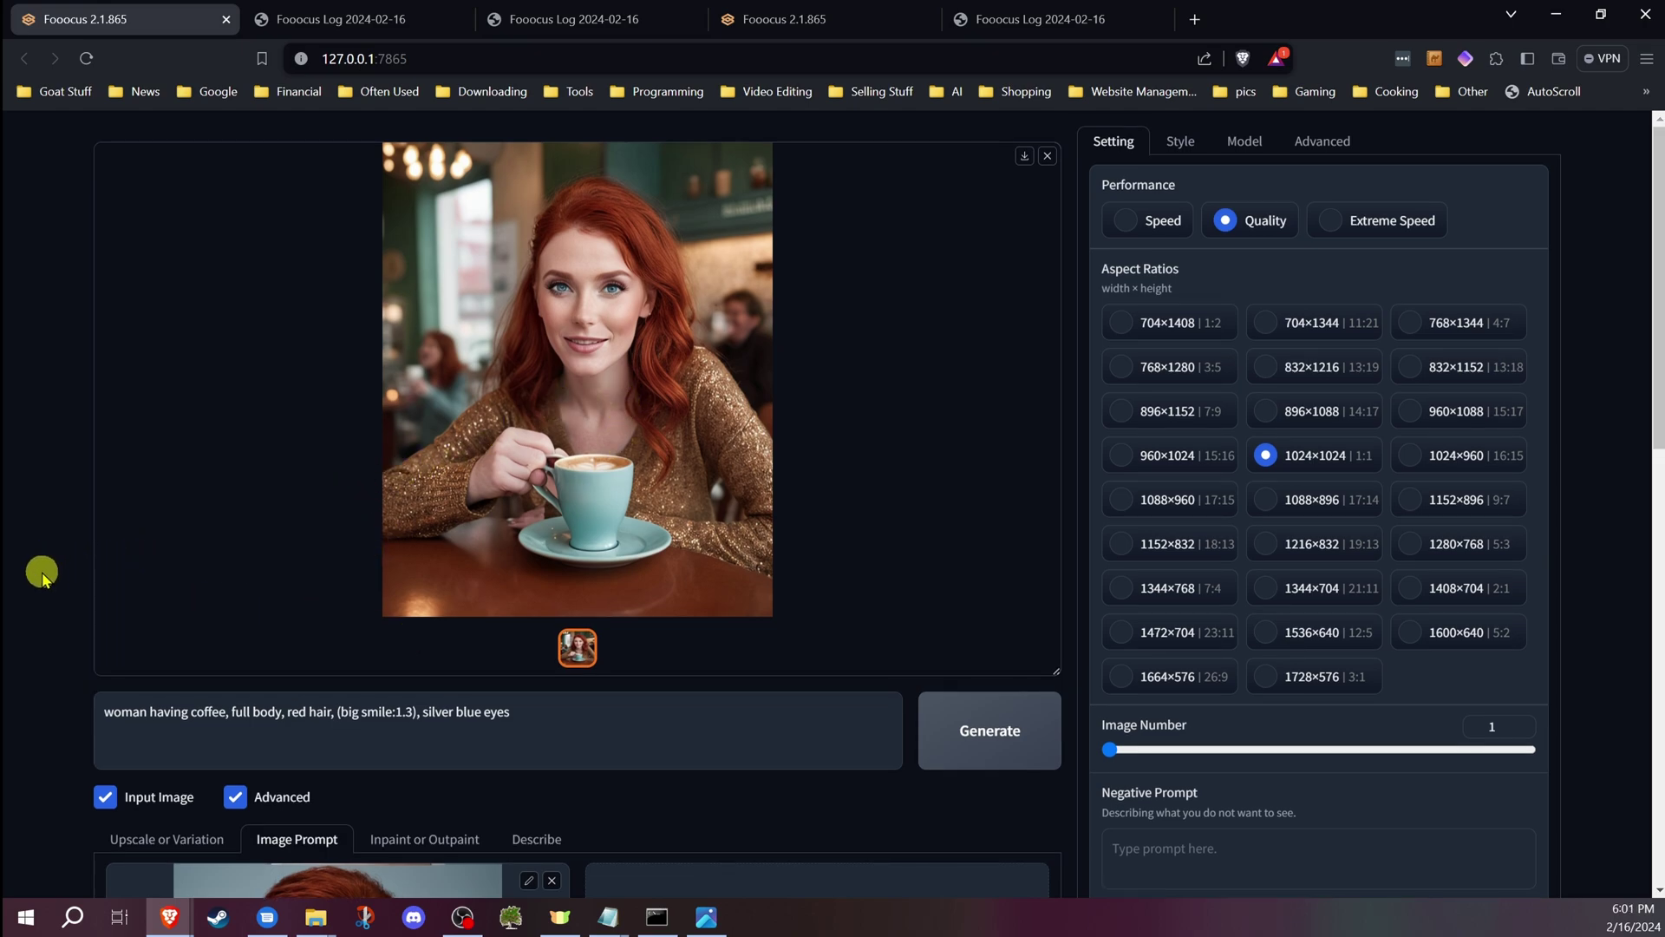
pyautogui.scroll(-5, 66, 549)
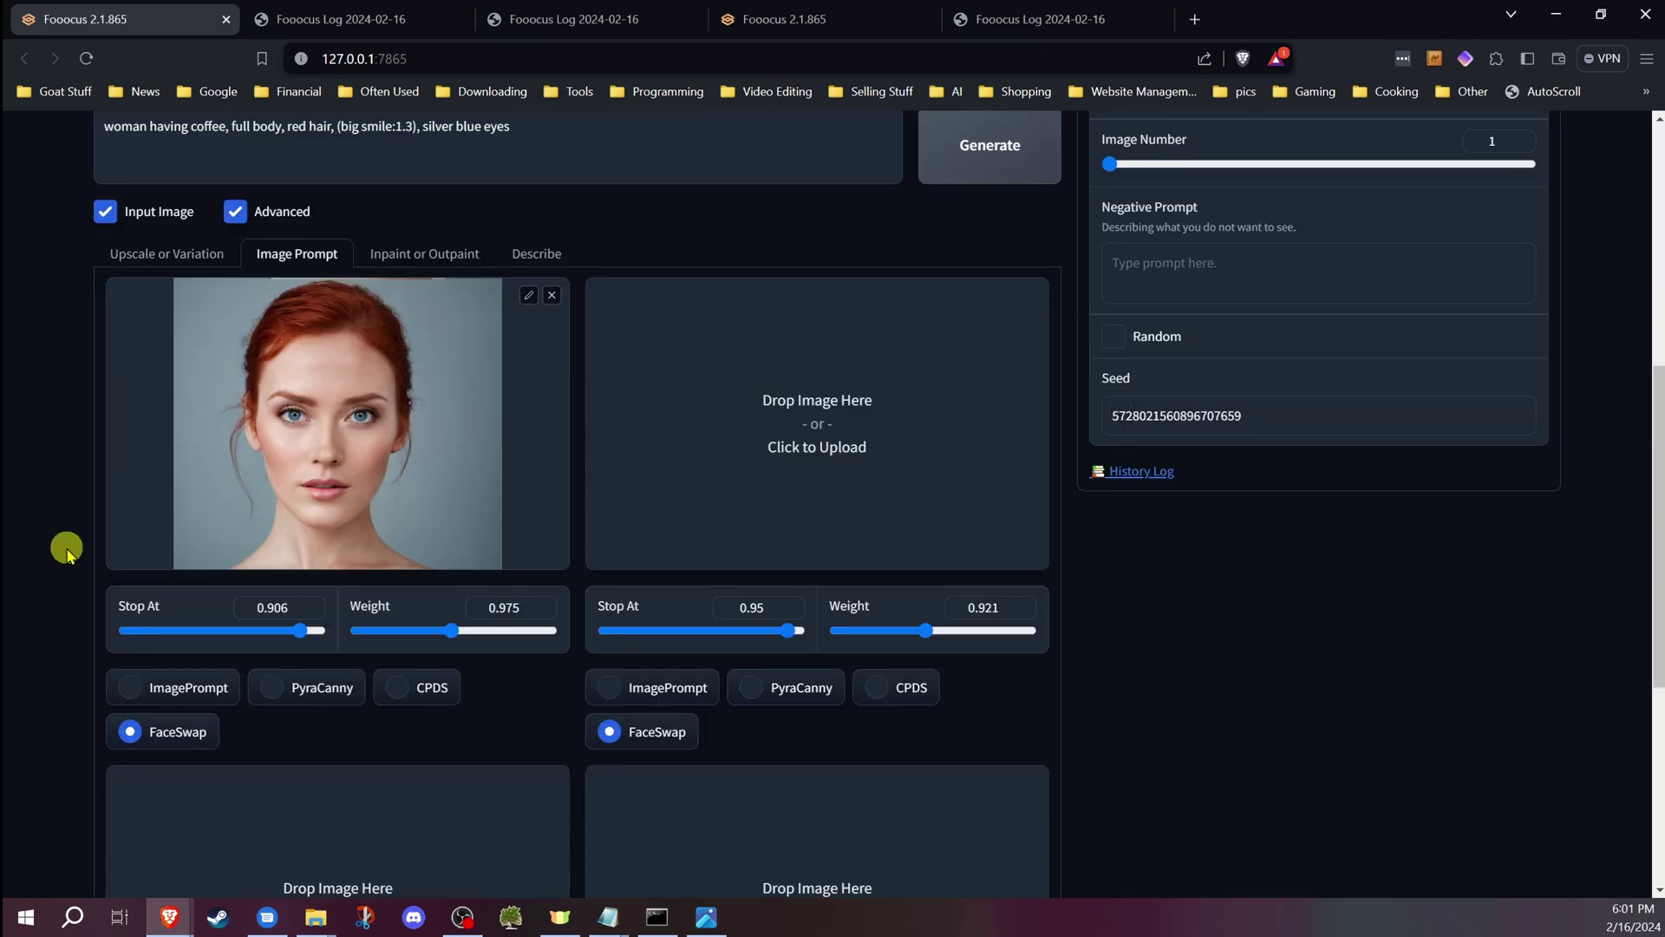
pyautogui.scroll(3, 62, 551)
pyautogui.scroll(-2, 59, 557)
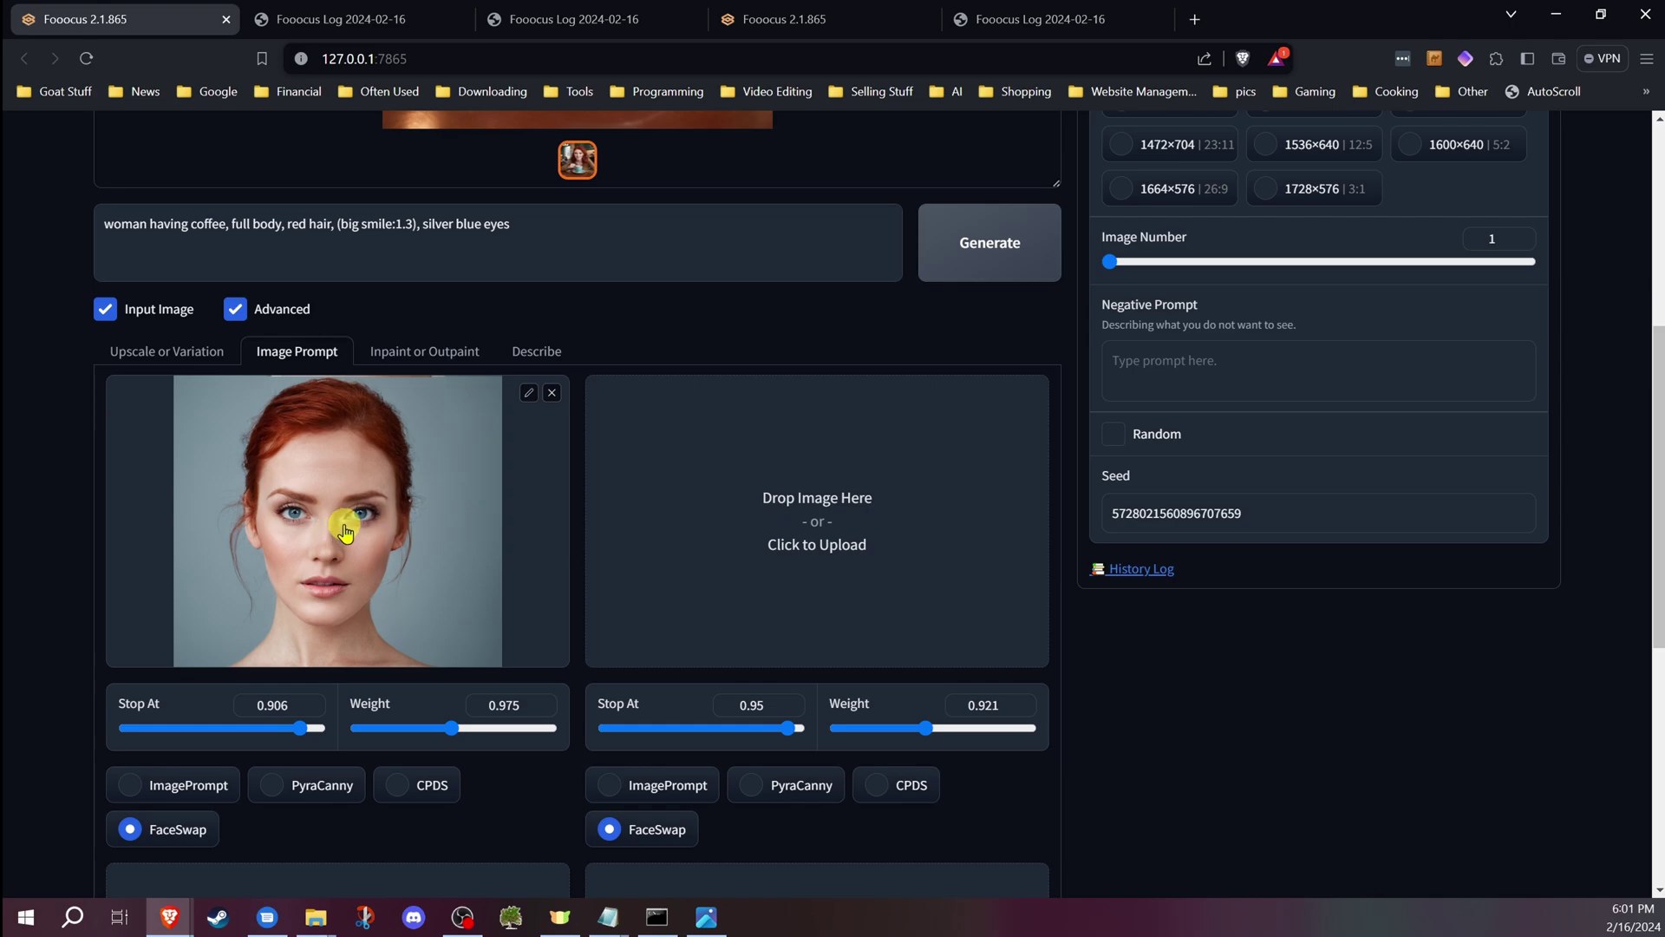
pyautogui.scroll(5, 403, 479)
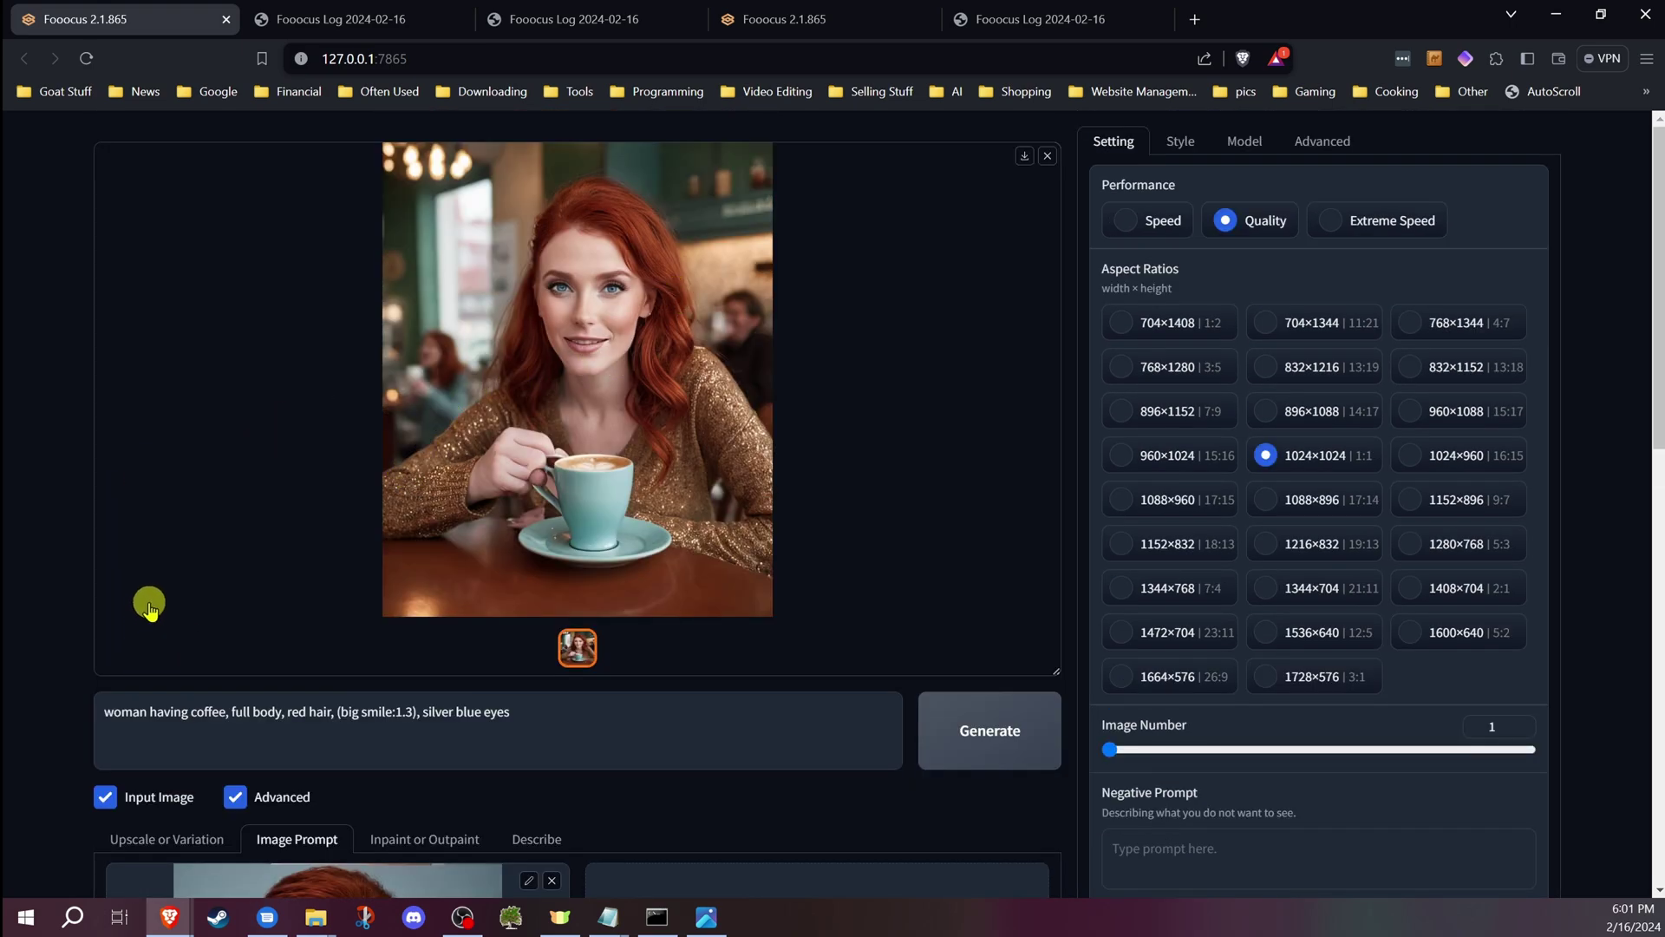
pyautogui.scroll(-3, 54, 686)
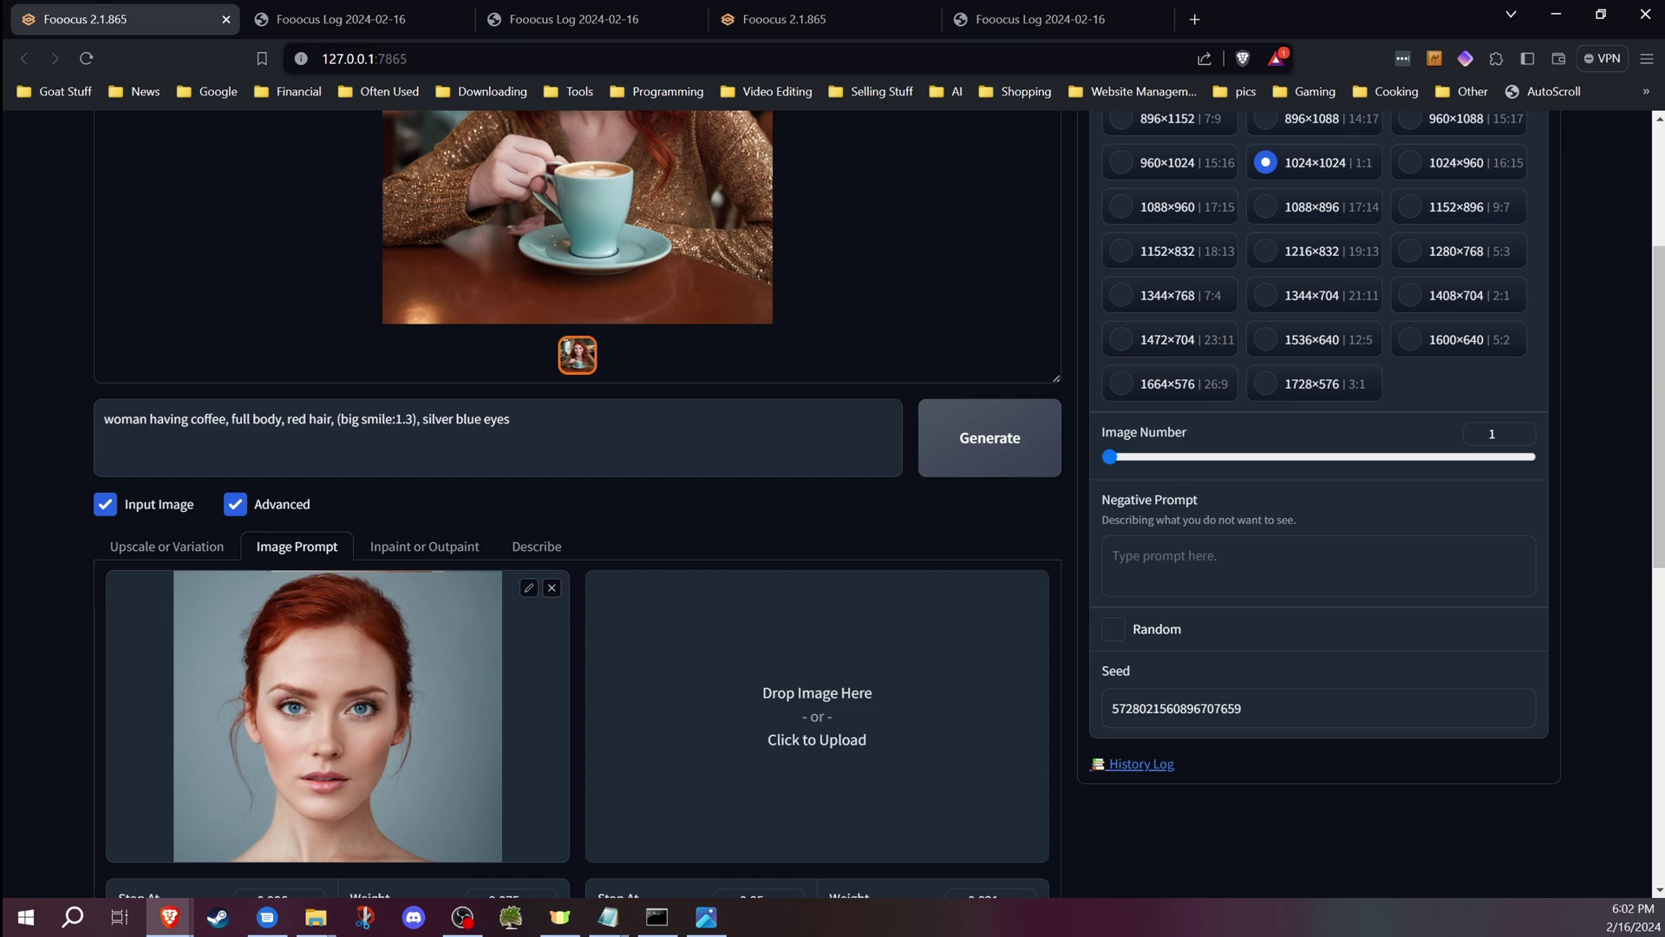
# Return to the Upscale or Variation panel with the smiling portrait set to Vary (Subtle).
pyautogui.click(174, 546)
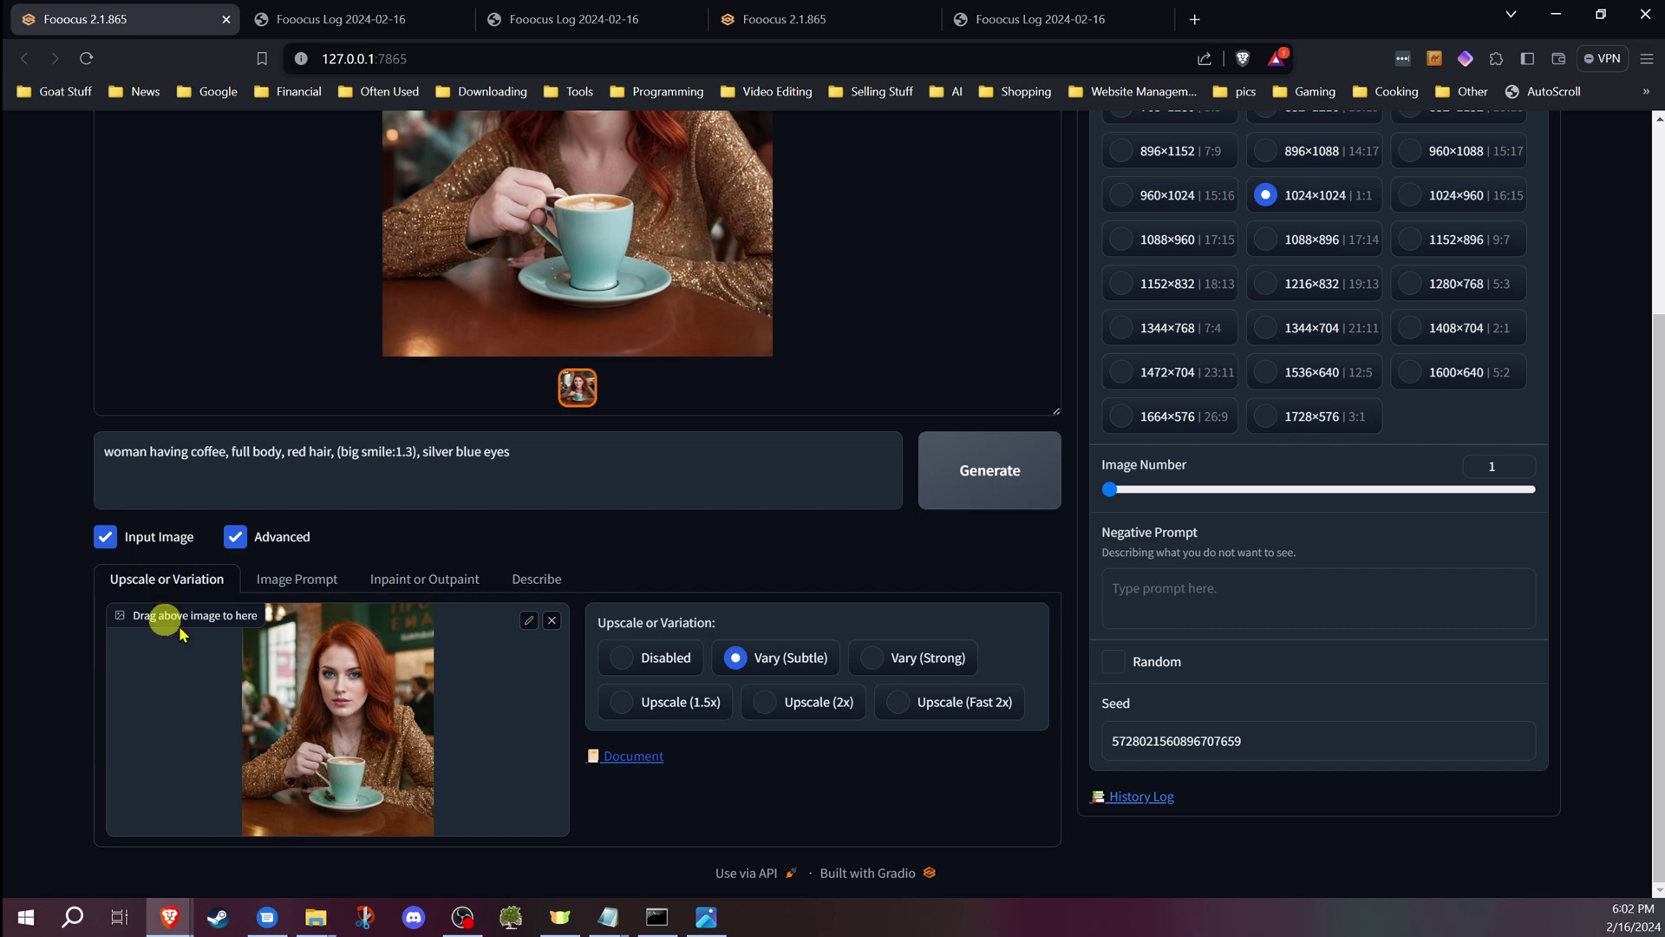
pyautogui.scroll(2, 39, 644)
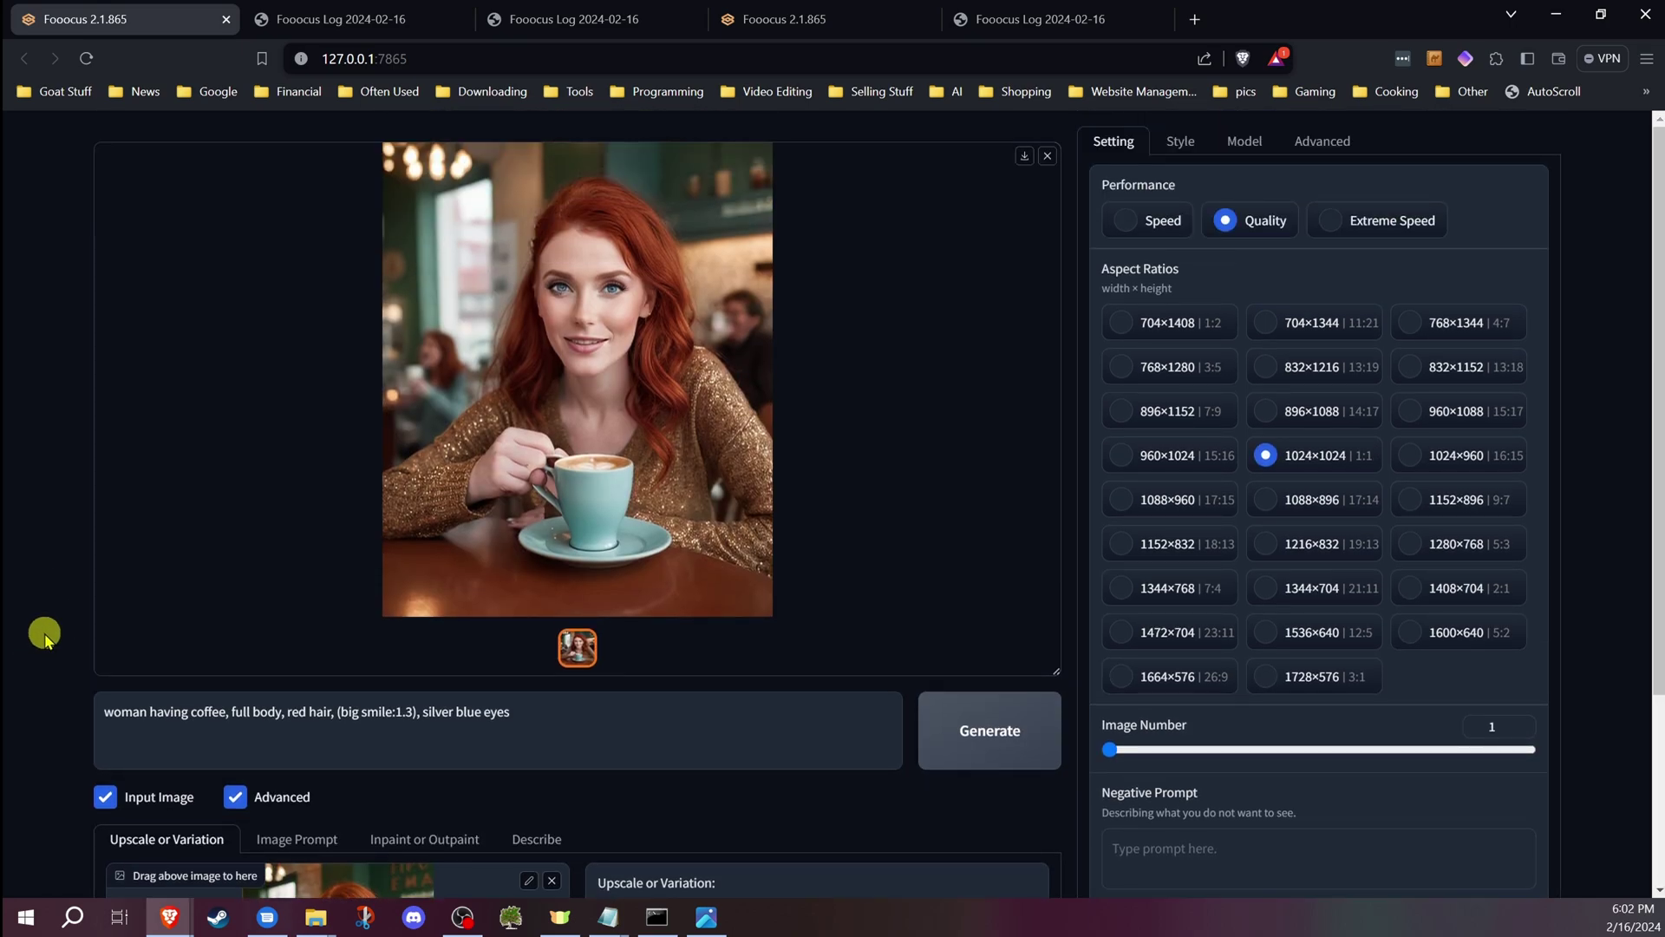
pyautogui.scroll(-2, 39, 599)
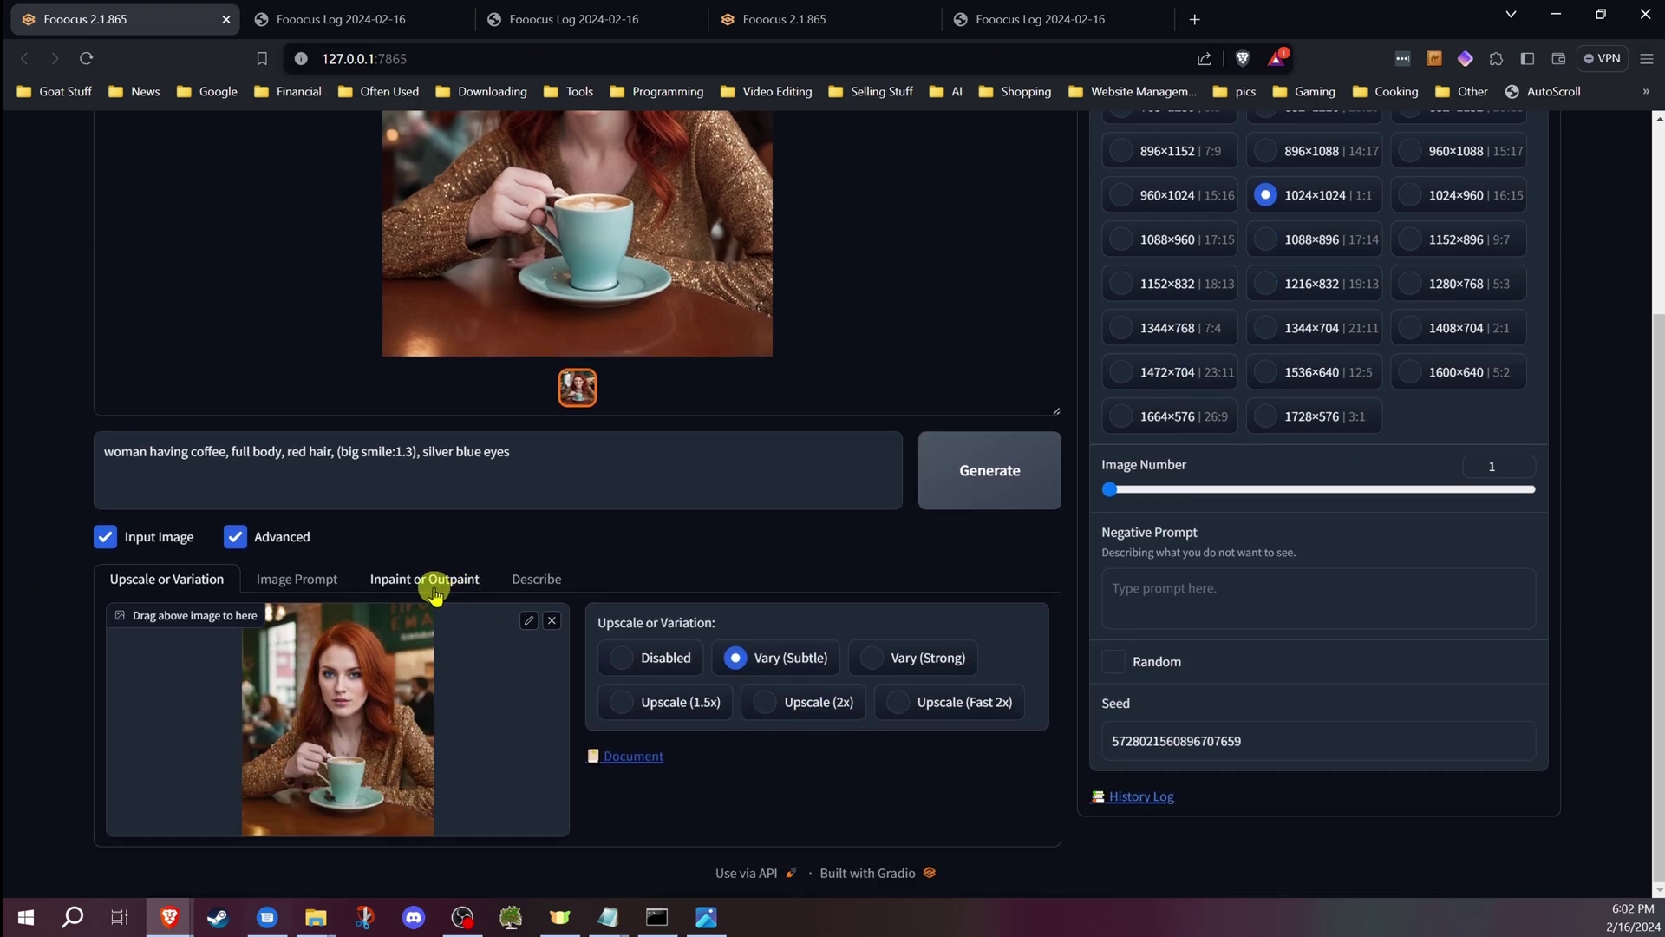